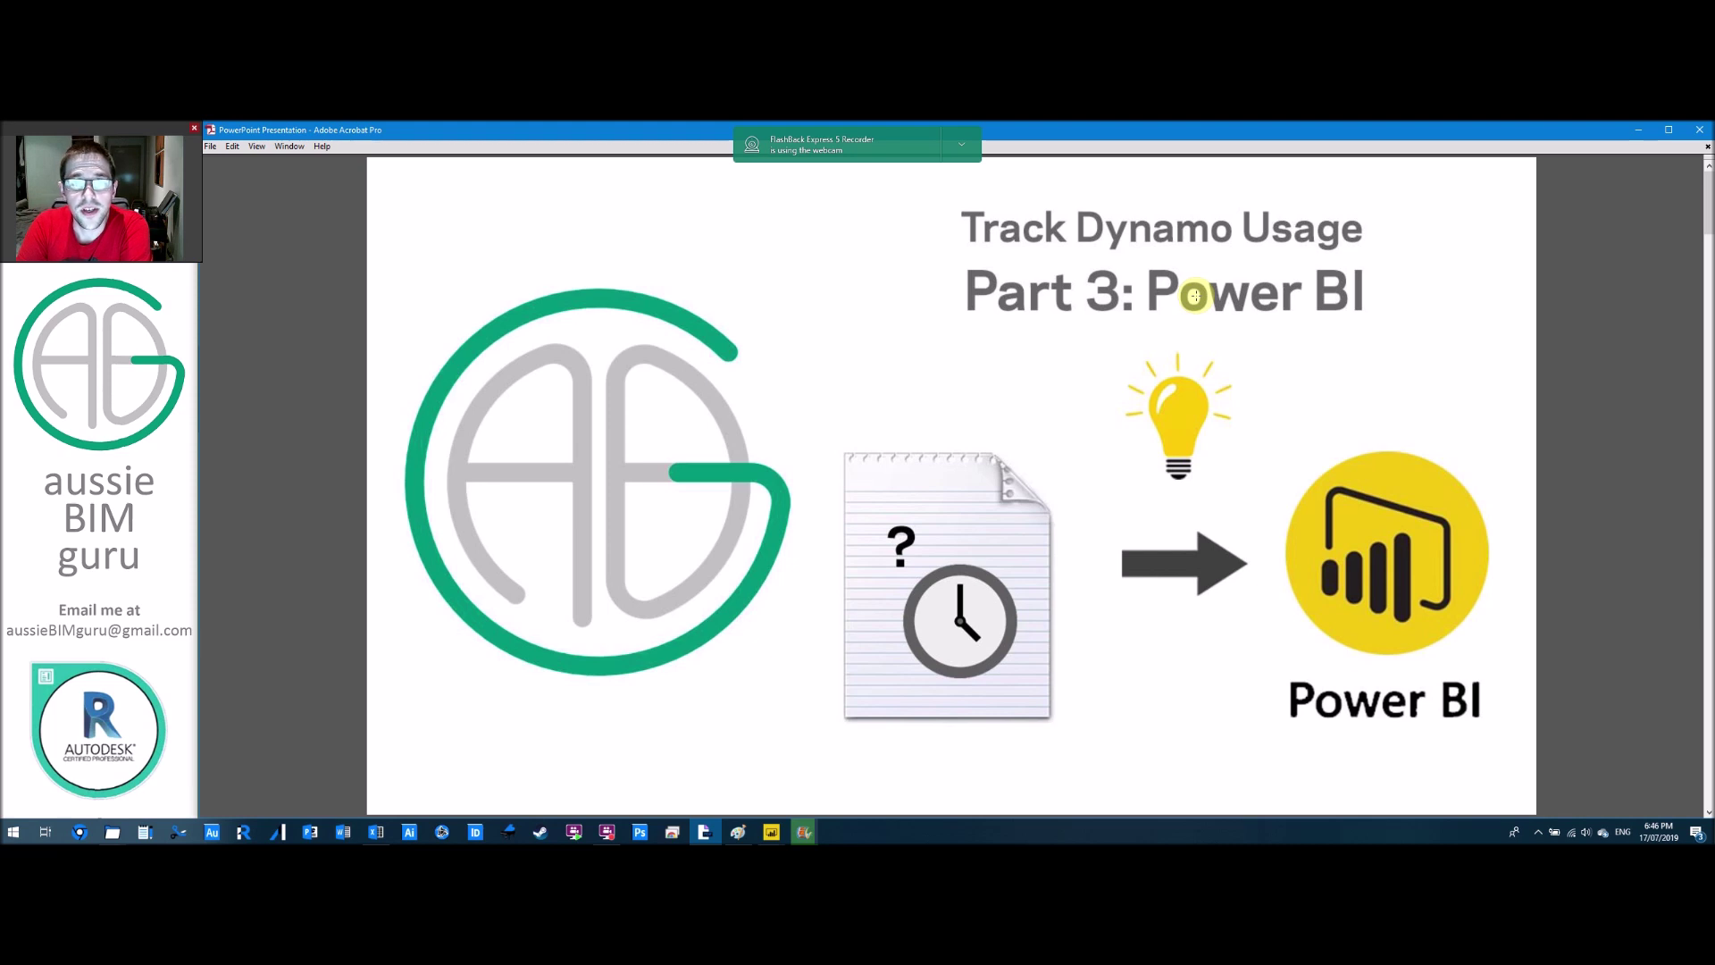
Page through the introductory slides on tracking Dynamo usage with Power BI.
click(962, 144)
click(996, 177)
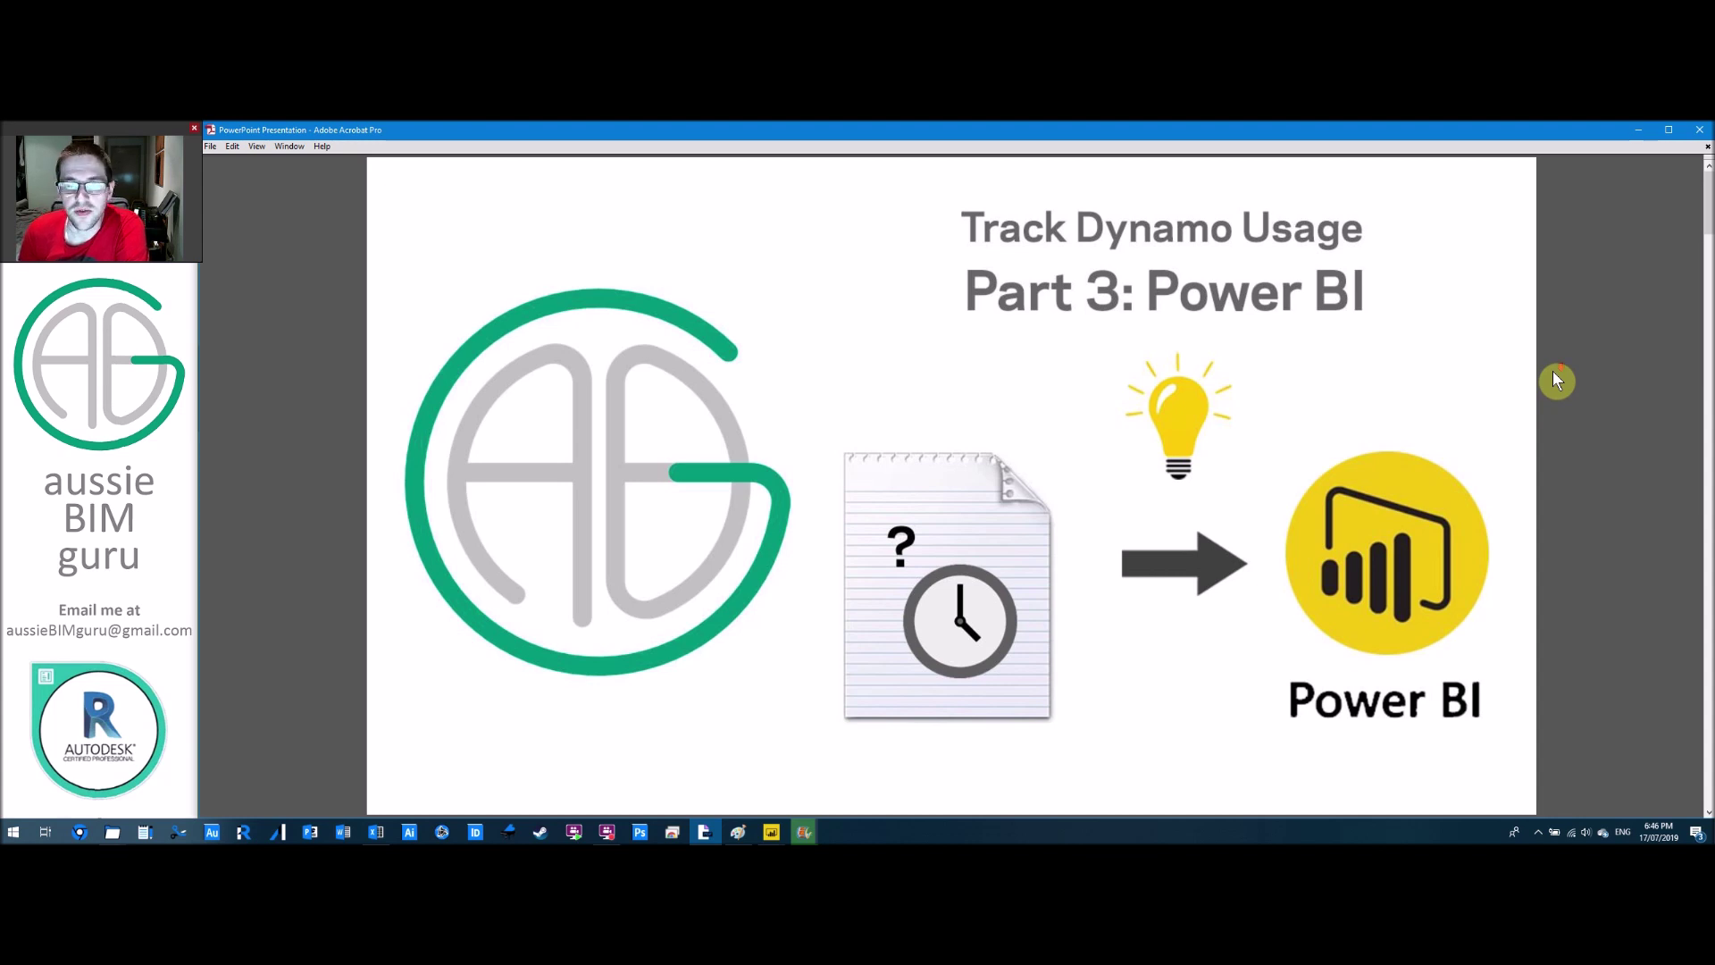
scroll(1552, 372, down, 1)
scroll(1553, 372, down, 1)
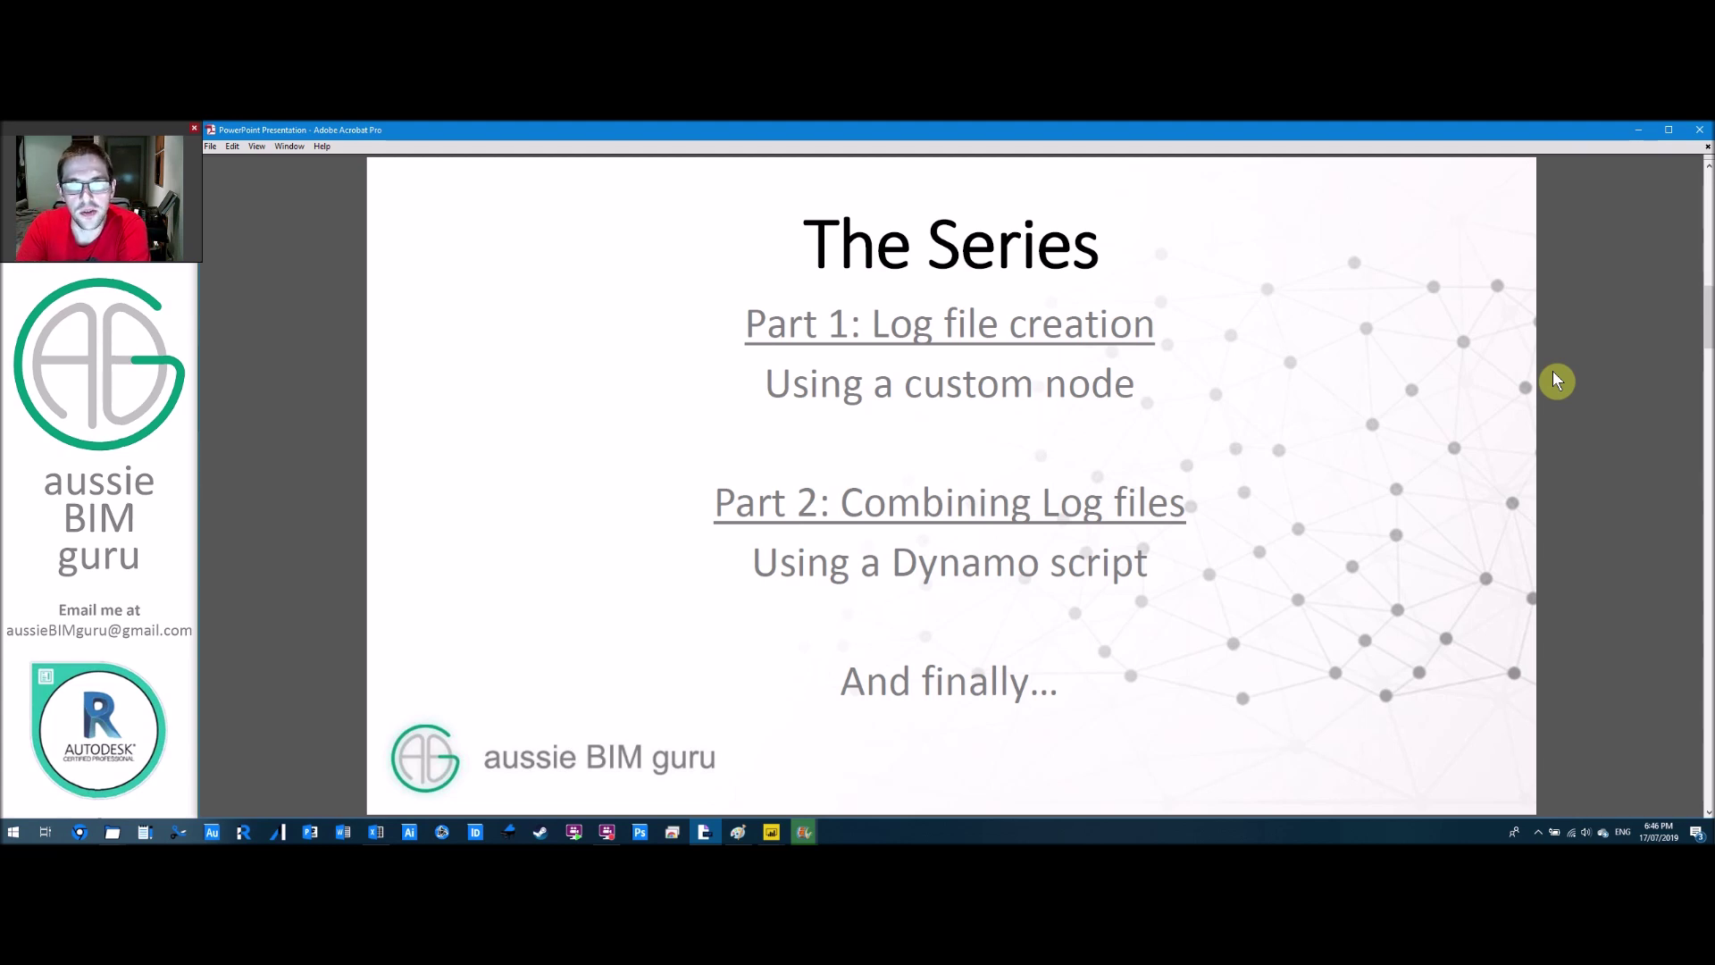
scroll(1554, 379, down, 1)
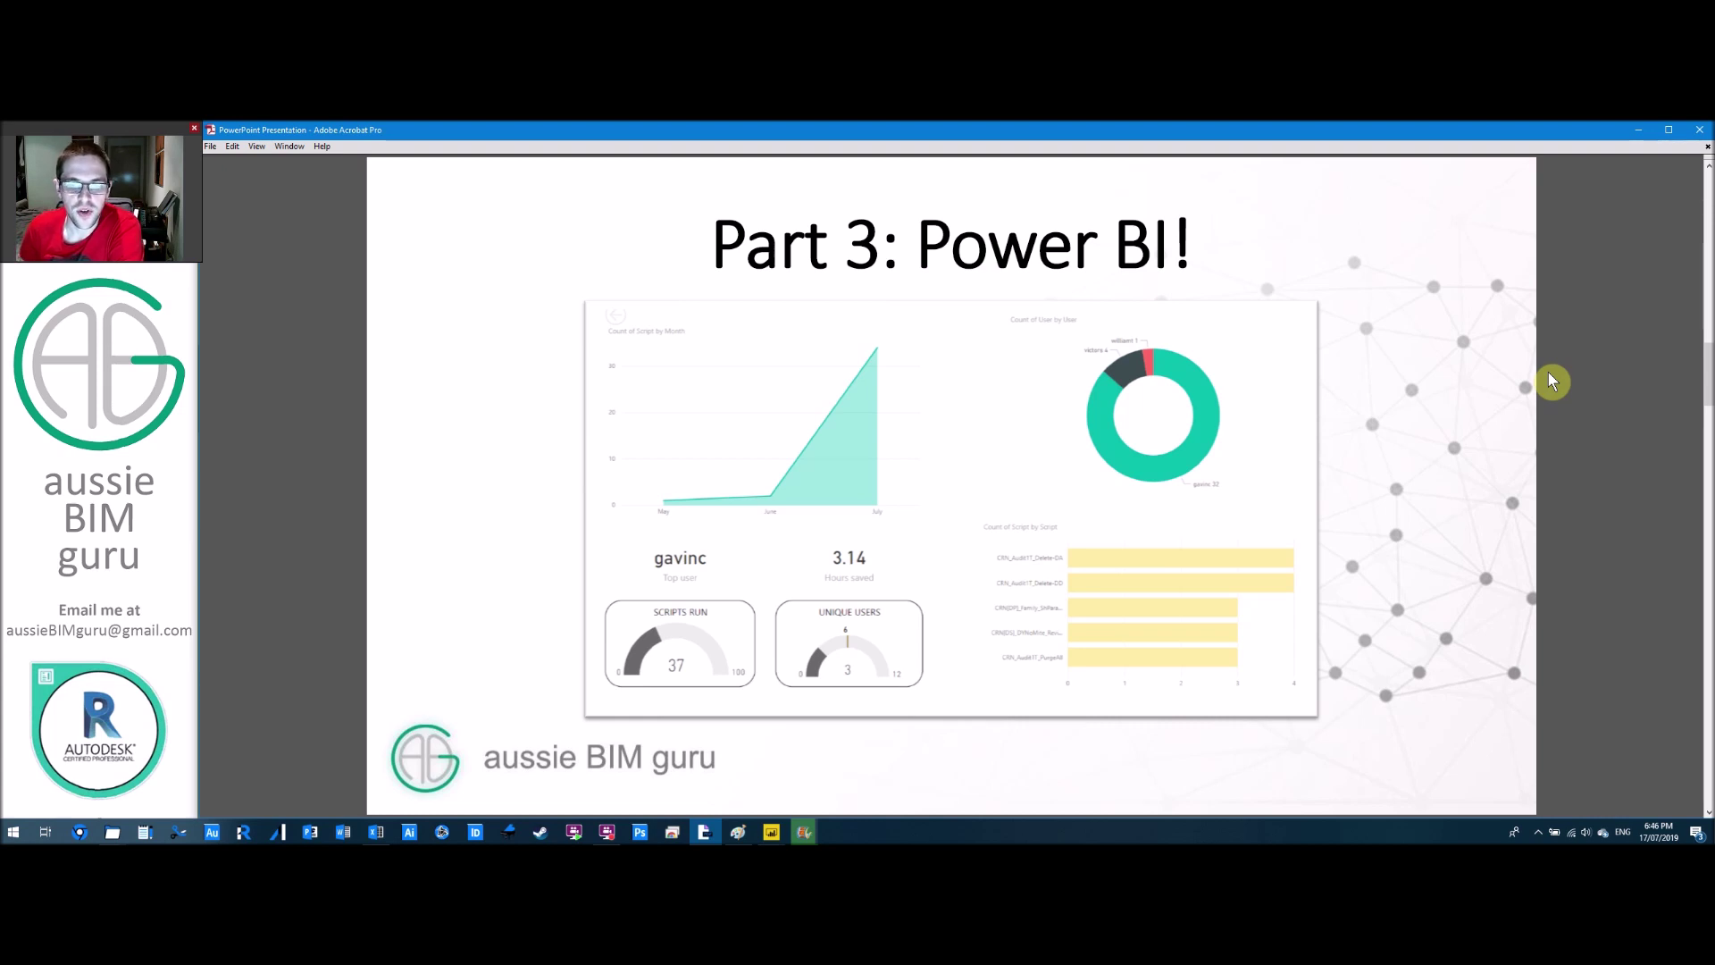
key(Right)
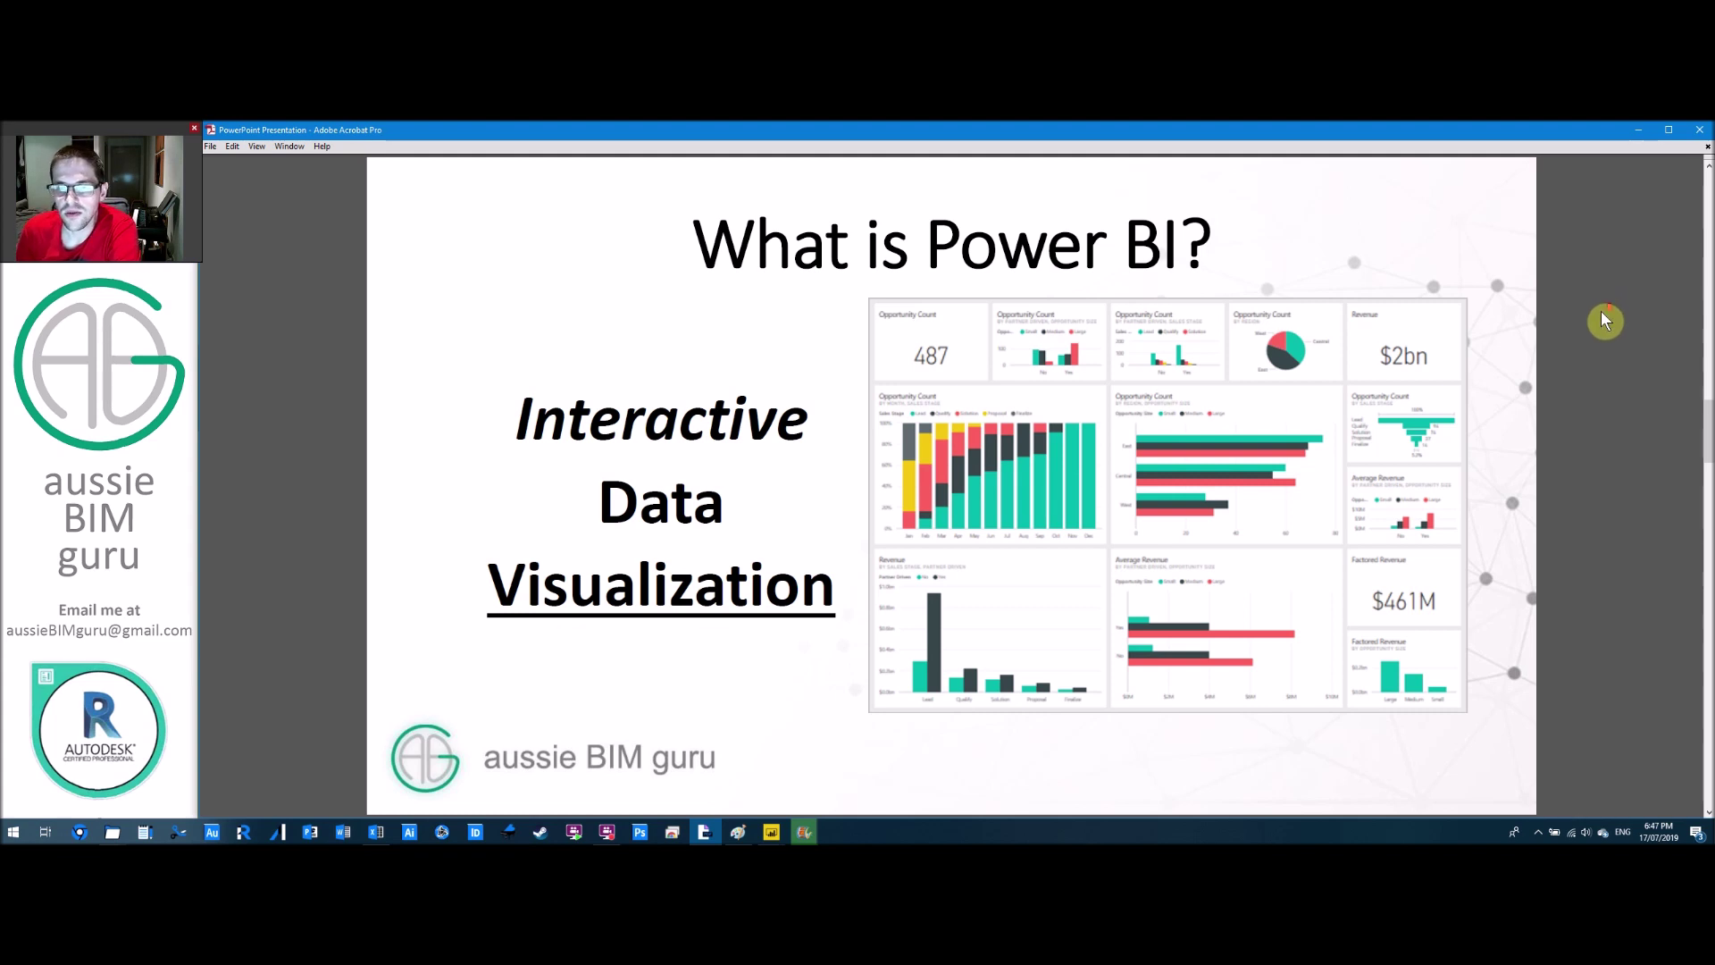
key(Right)
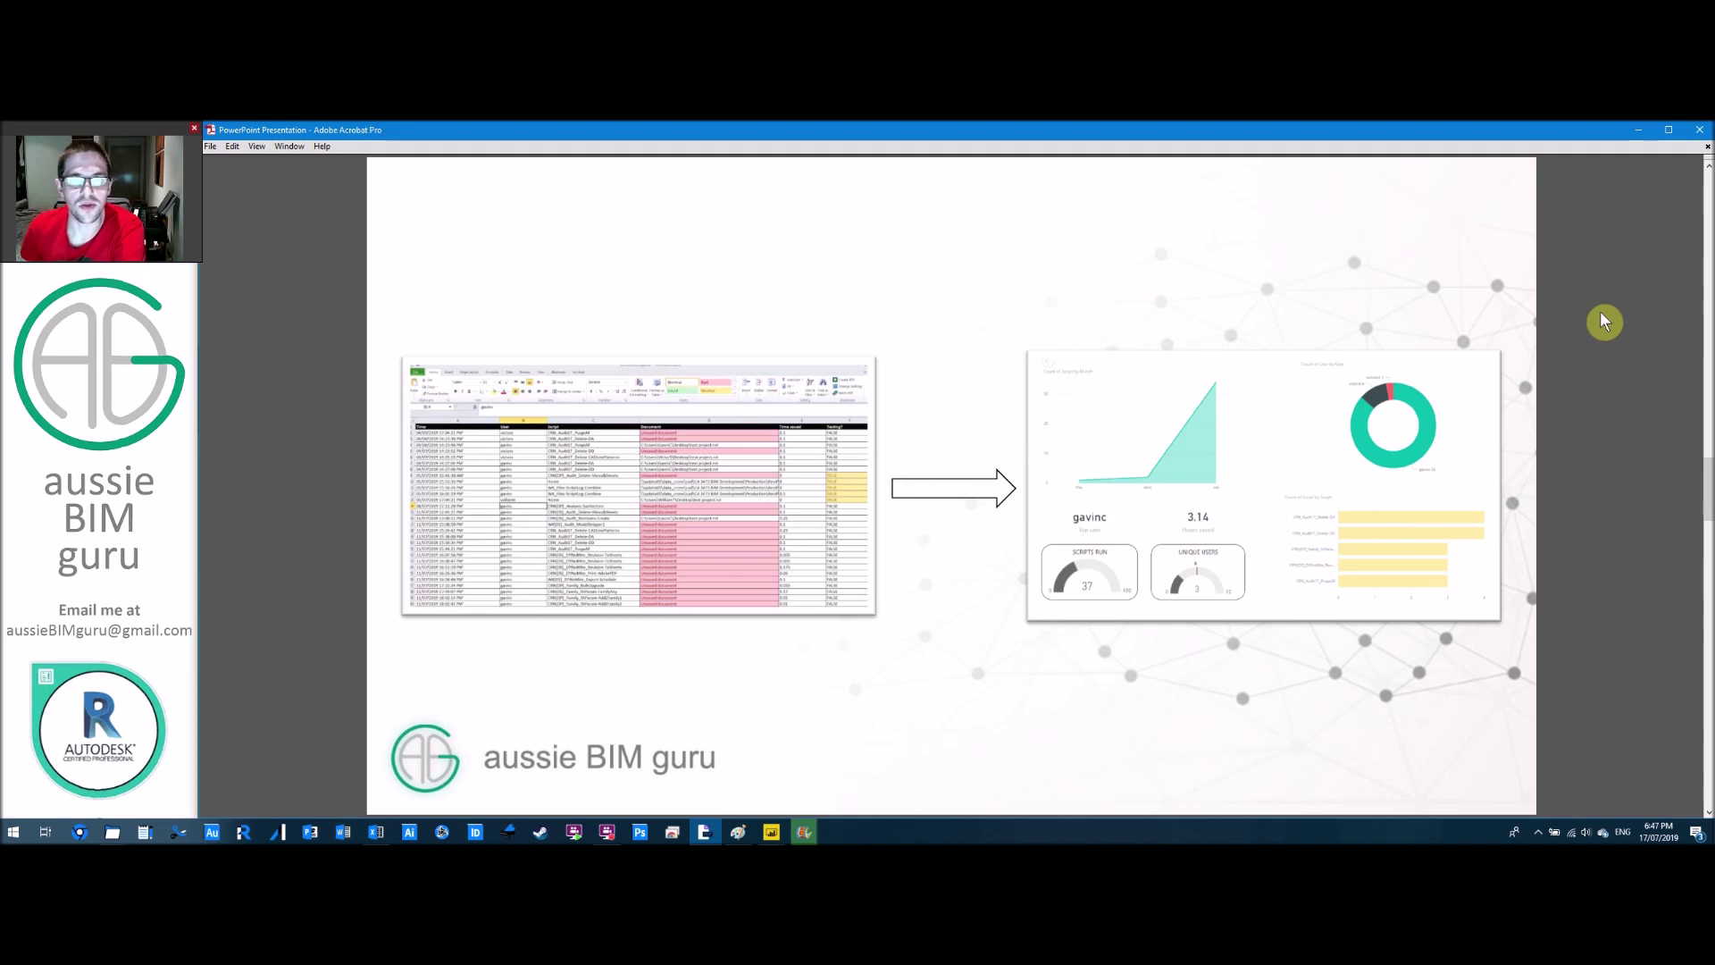
scroll(1601, 313, down, 1)
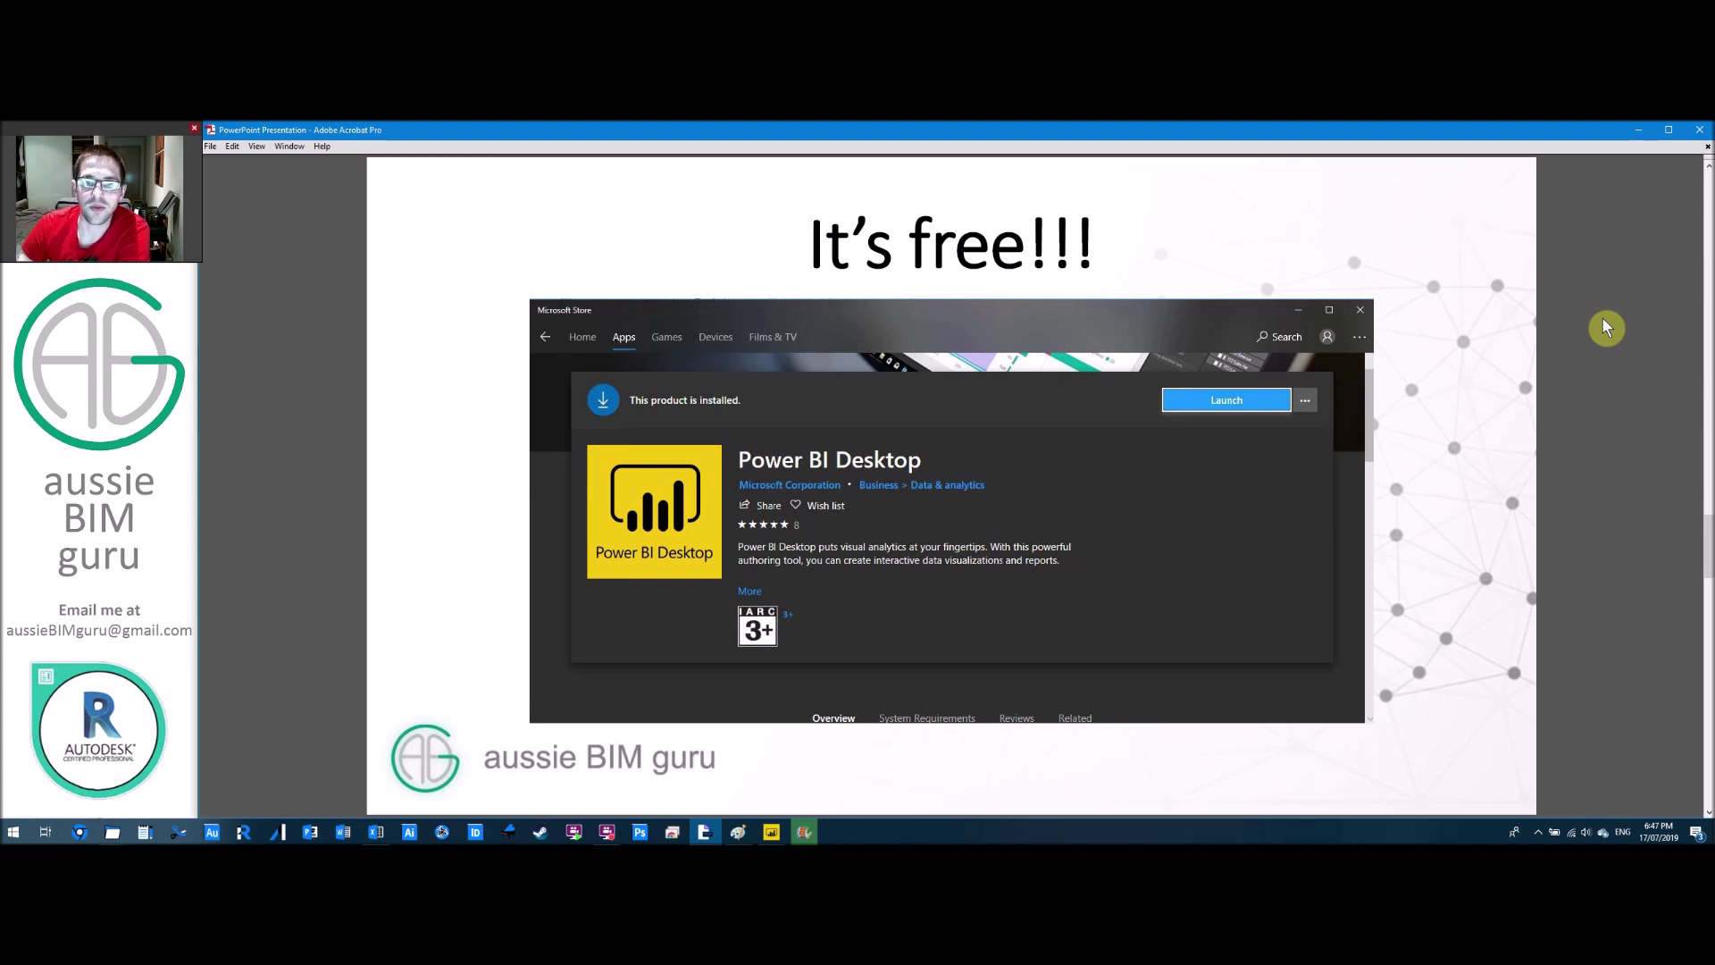
key(Right)
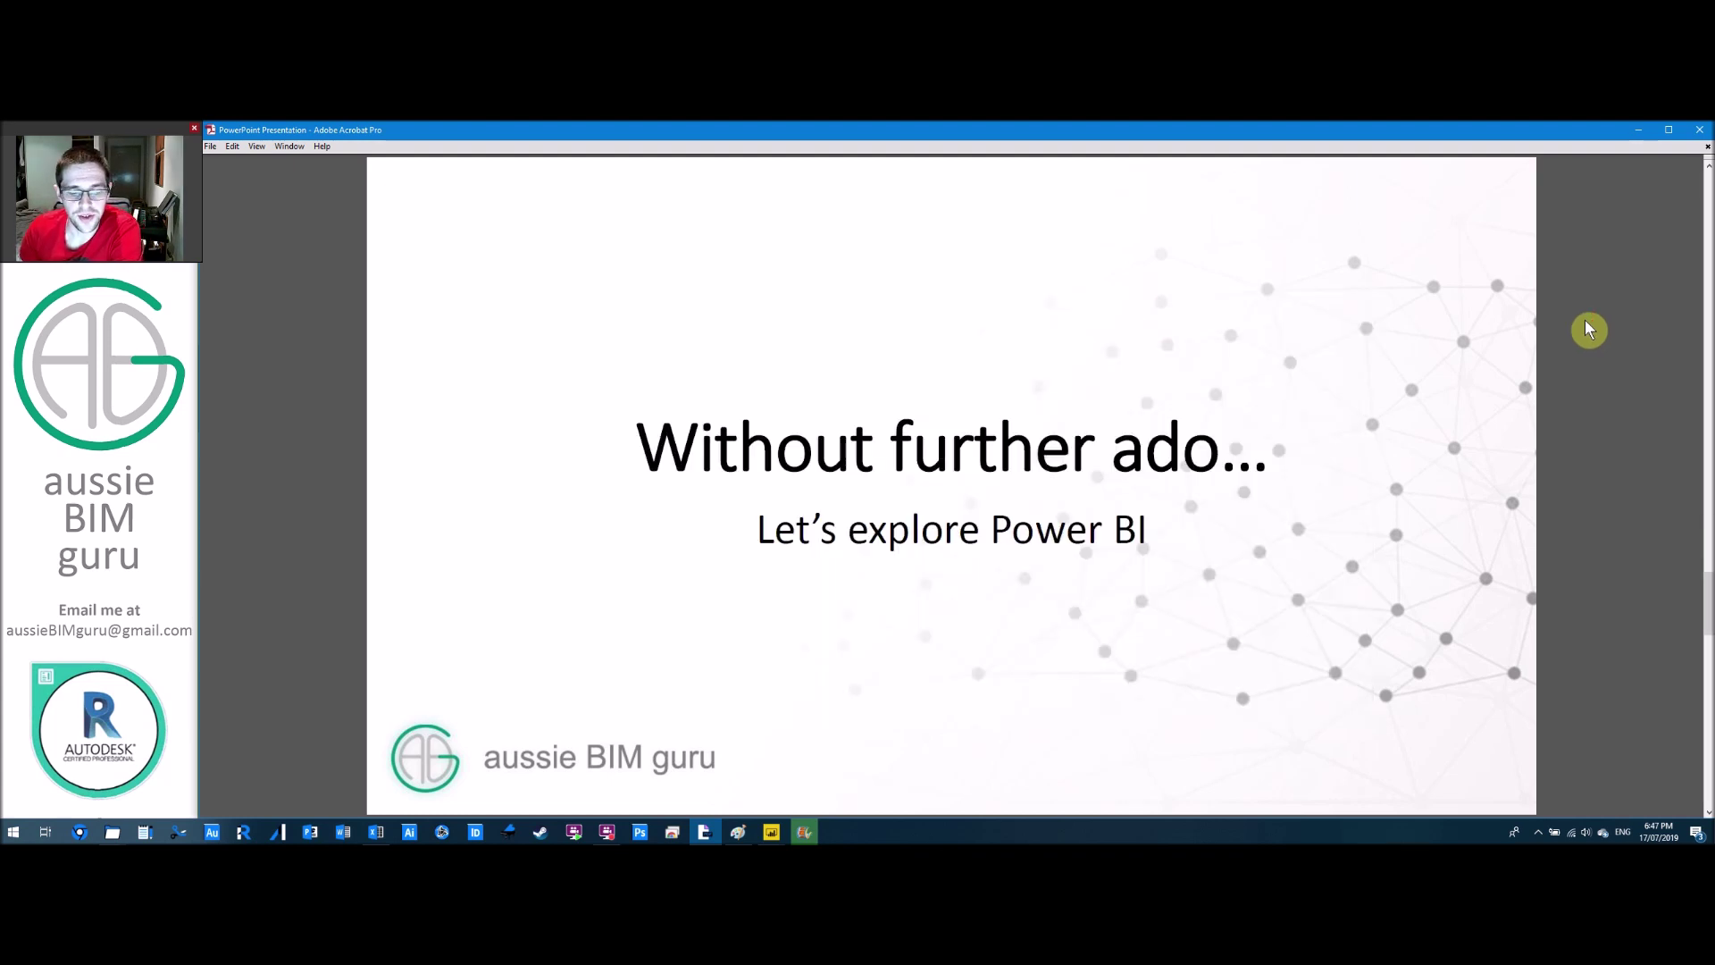
Switch to the untitled report in Power BI Desktop.
click(774, 834)
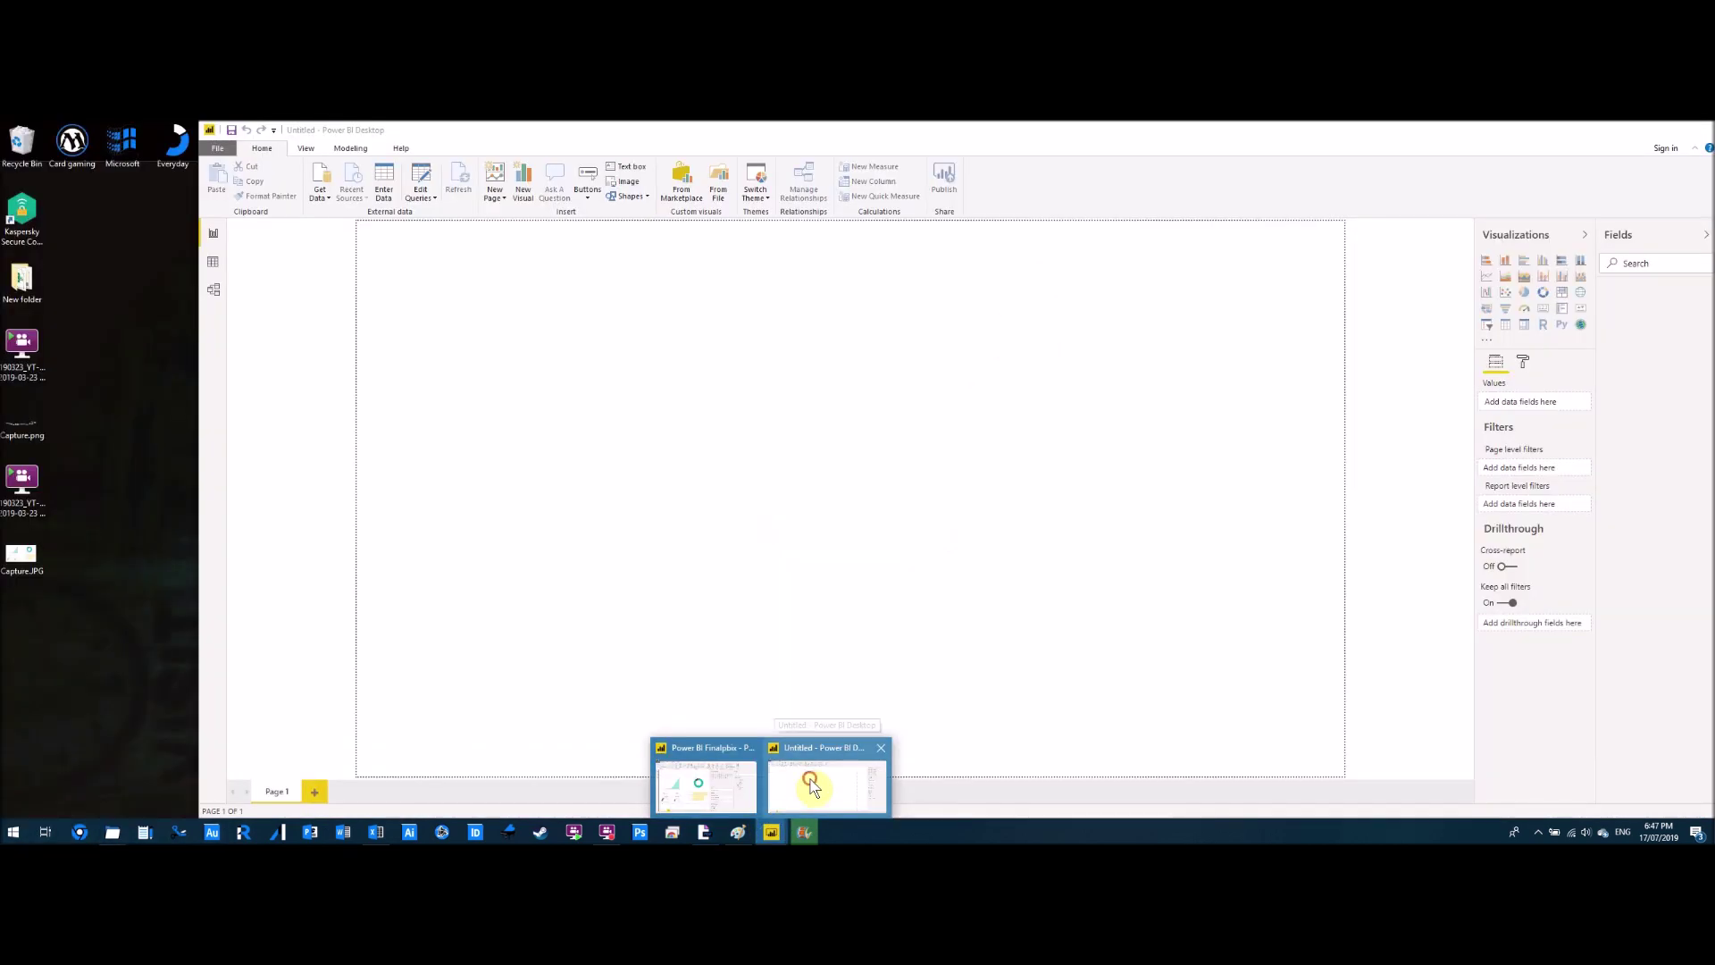
click(810, 785)
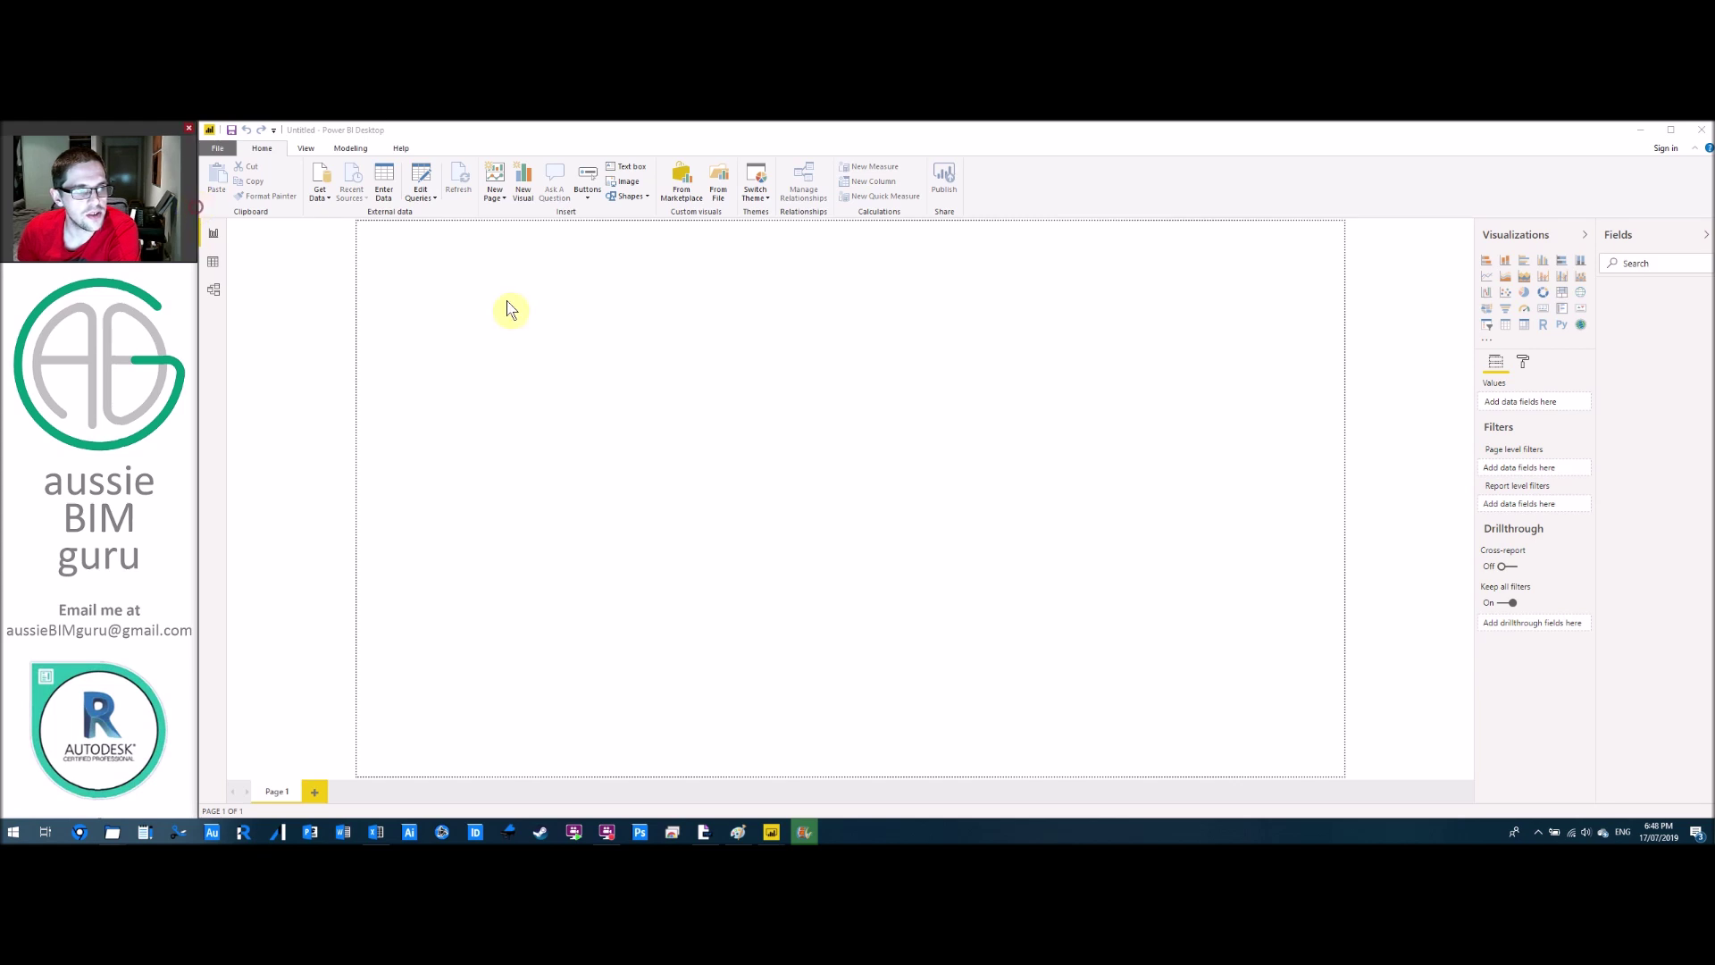
click(794, 455)
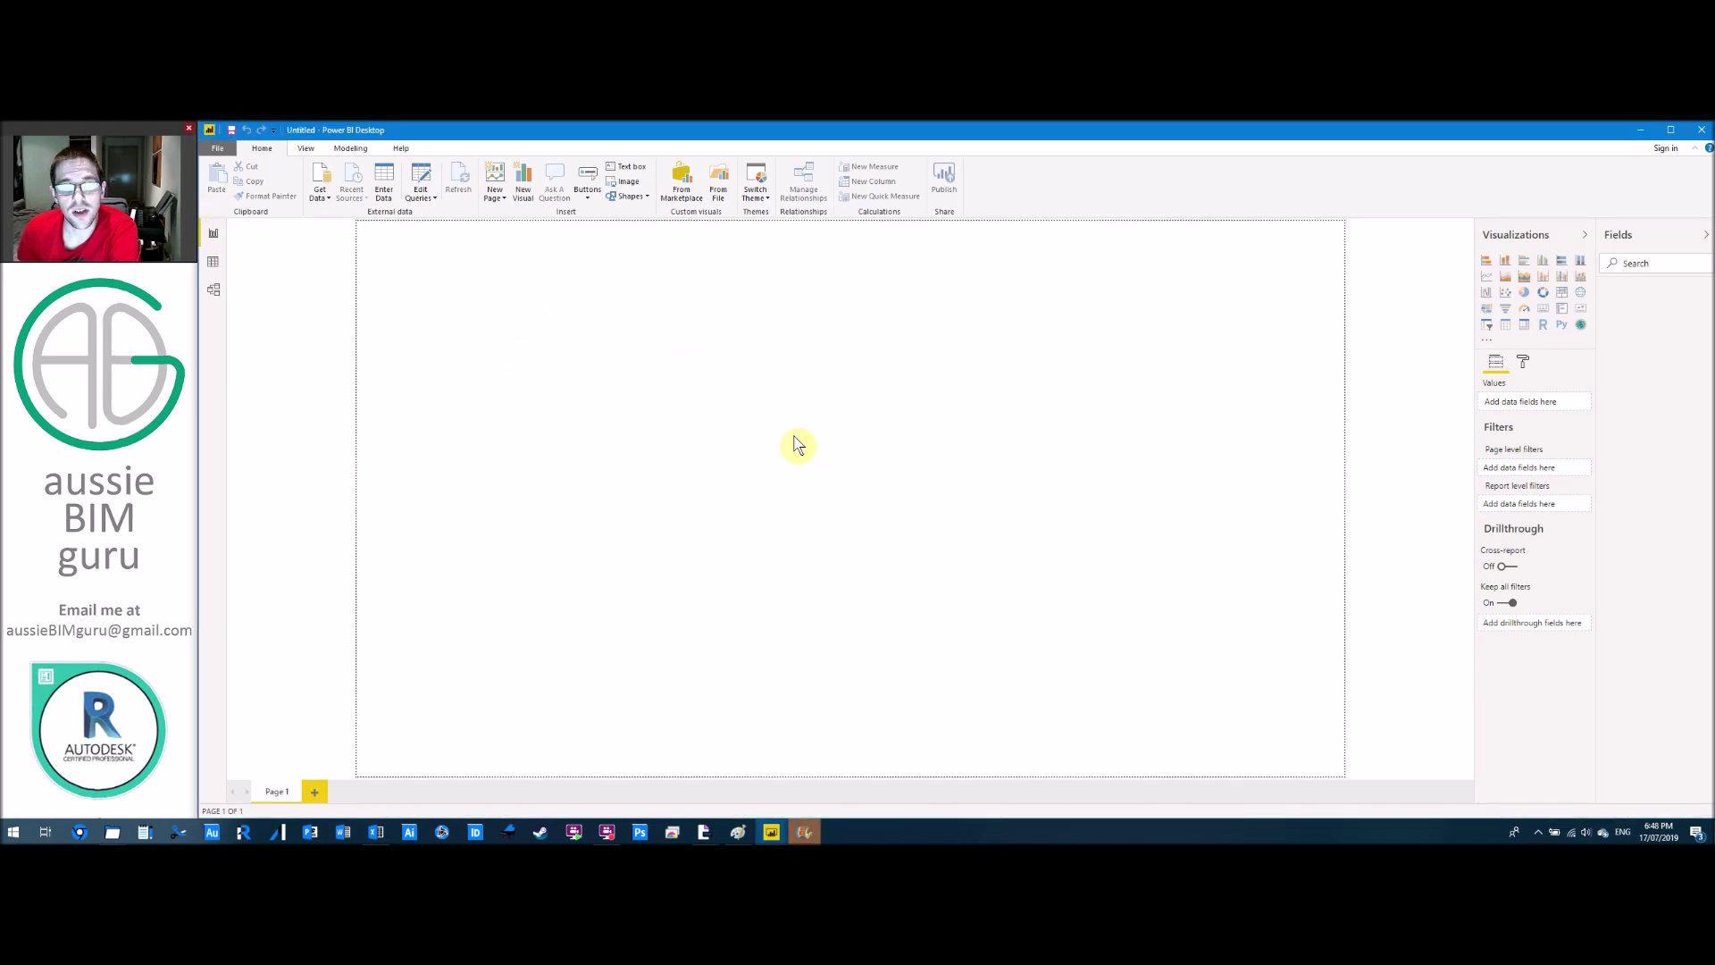
Switch to Excel, duplicate Combined log.xlsx within the New folder on the Desktop, and open Combined log.xlsx.
mouse_move(376, 832)
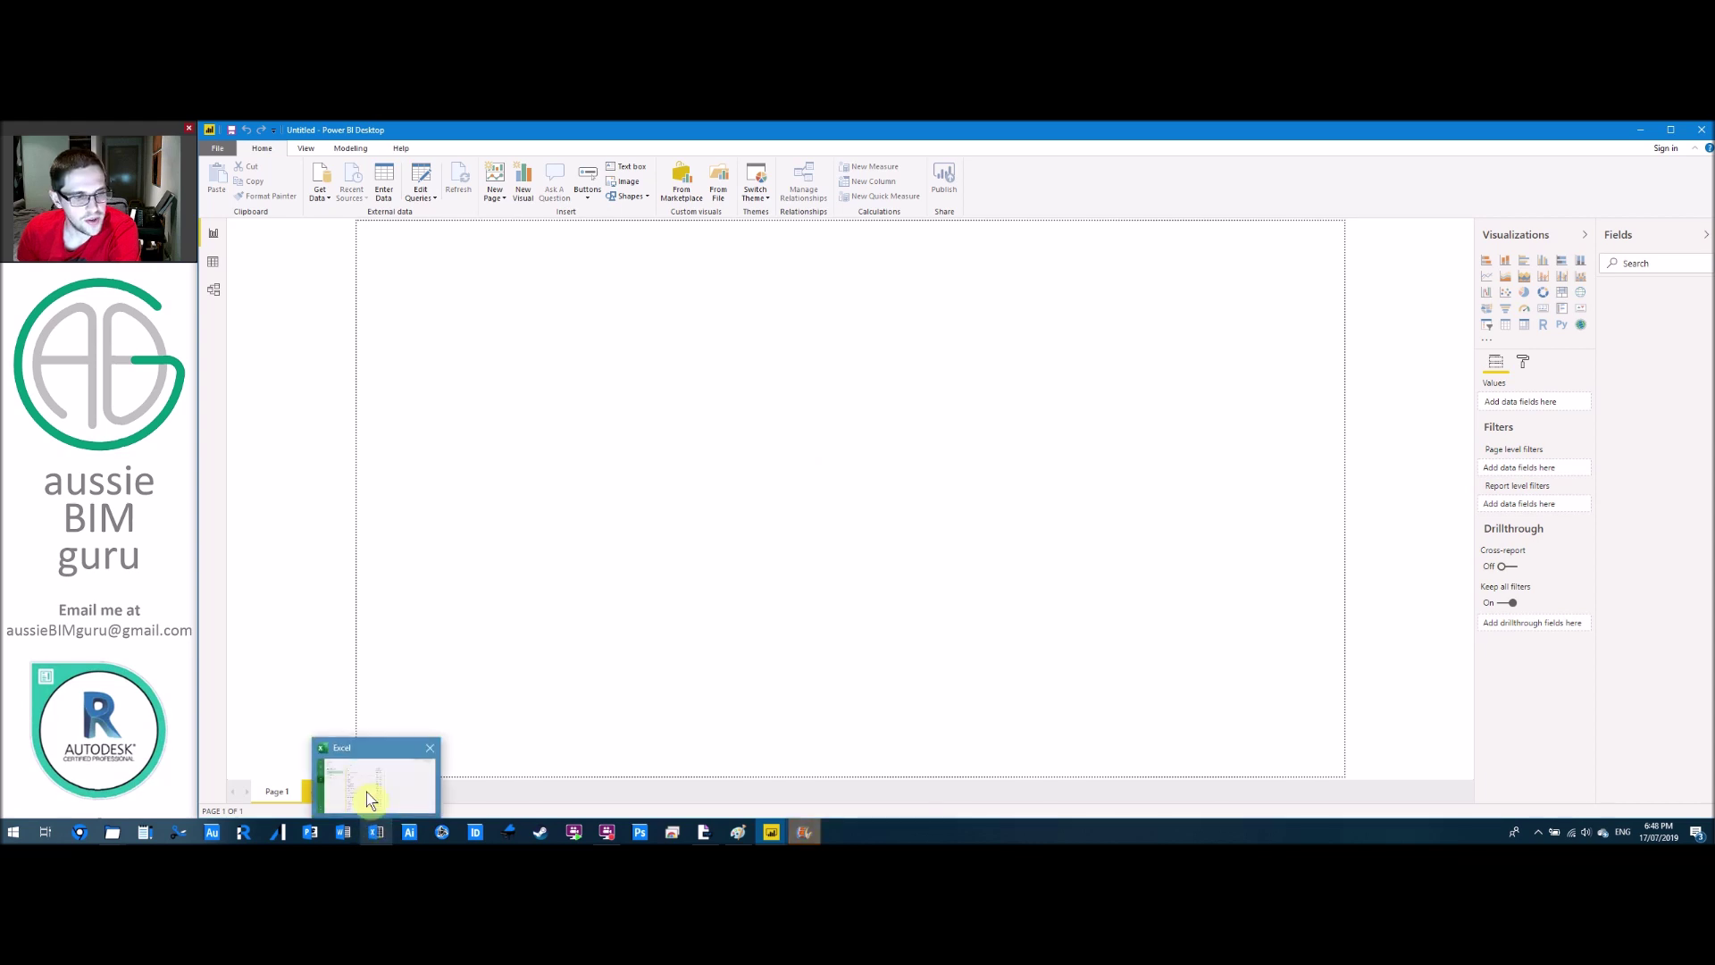
click(368, 798)
click(719, 356)
key(ctrl+c)
key(ctrl+v)
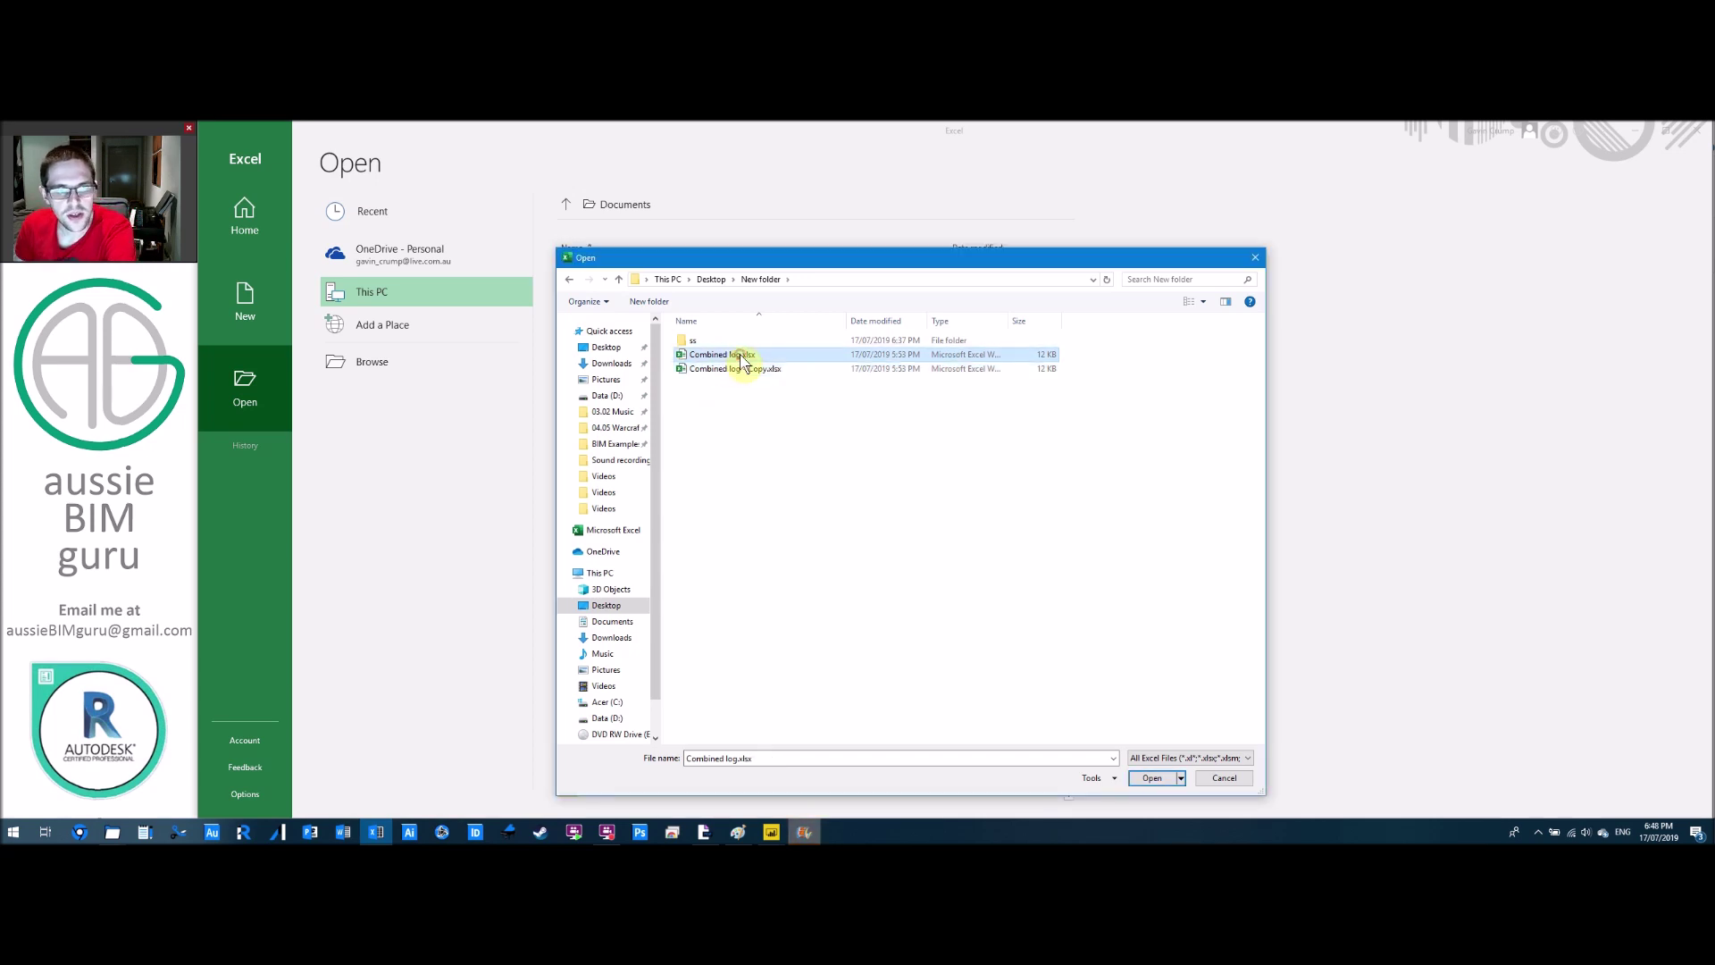
double_click(791, 367)
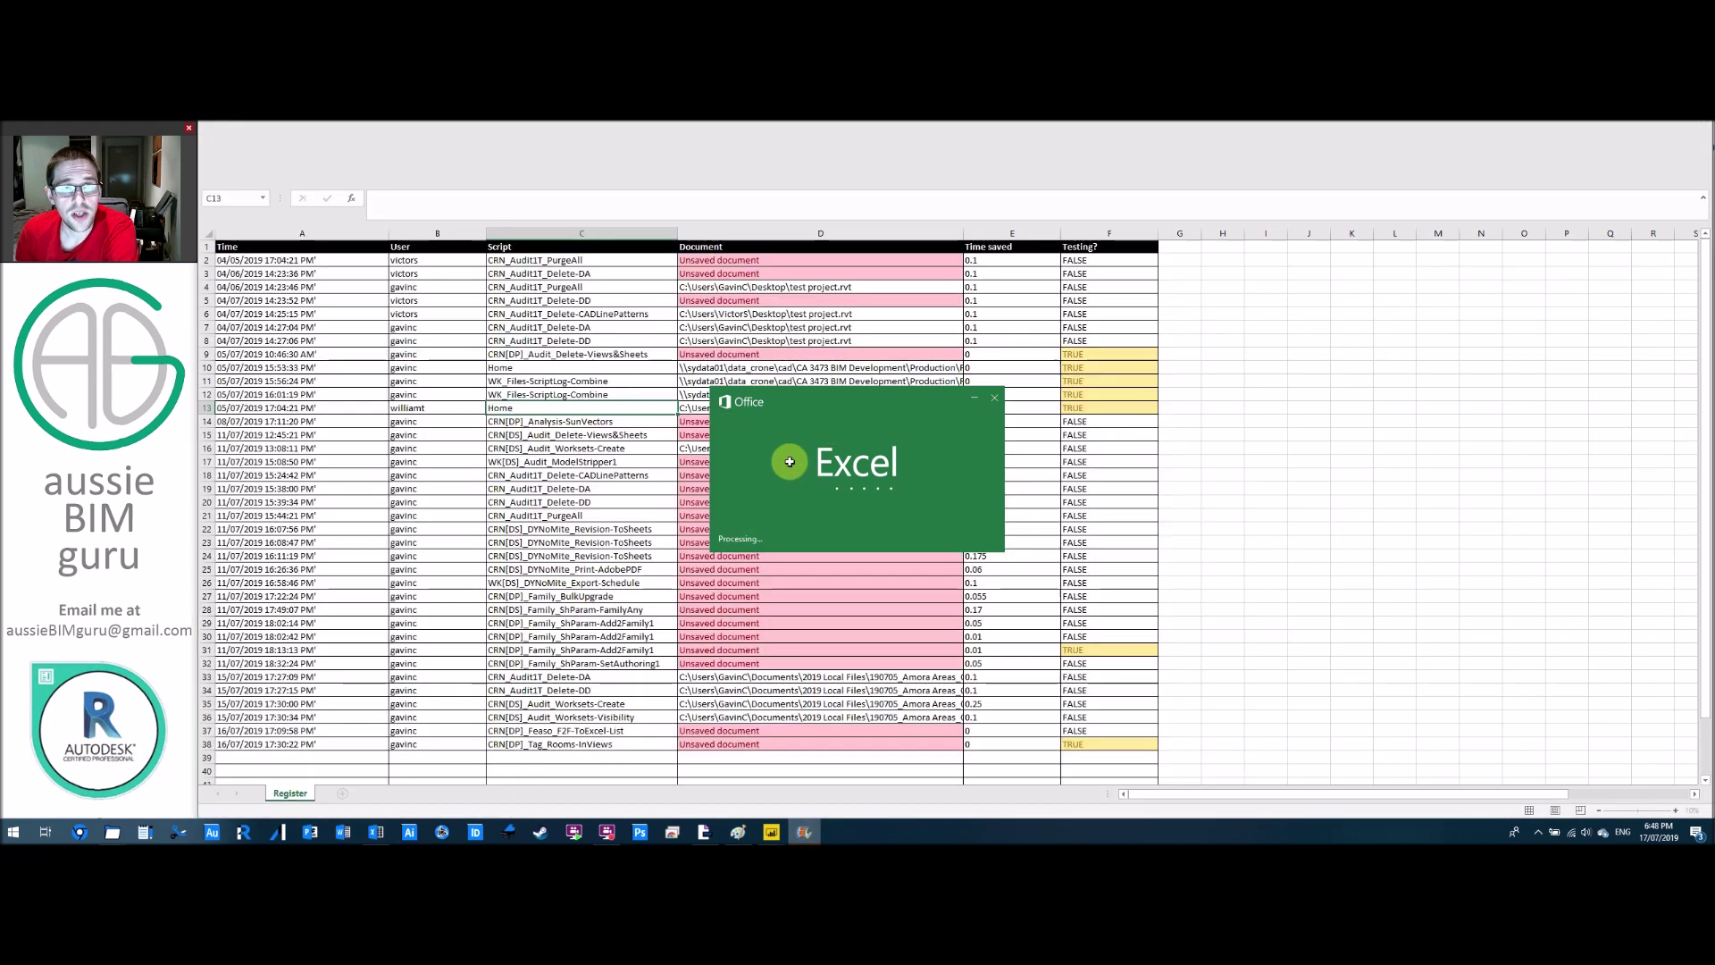
Reposition the Combined log workbook window and extend its height so more log rows fit.
click(290, 301)
click(747, 172)
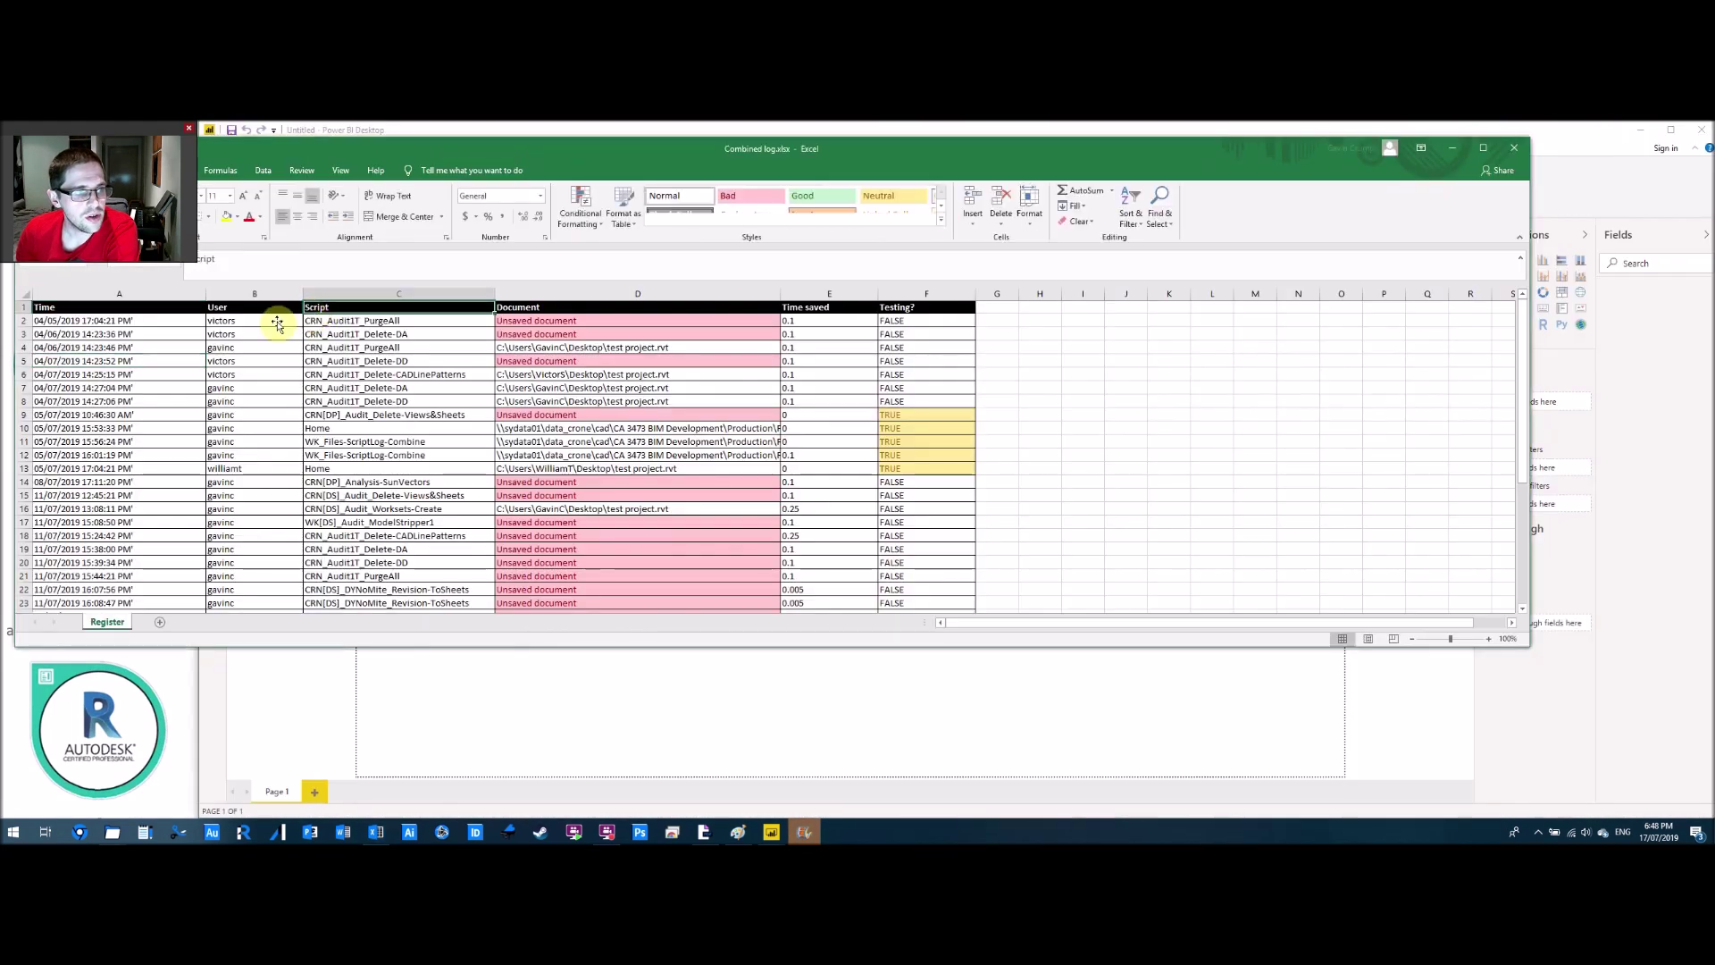
click(323, 307)
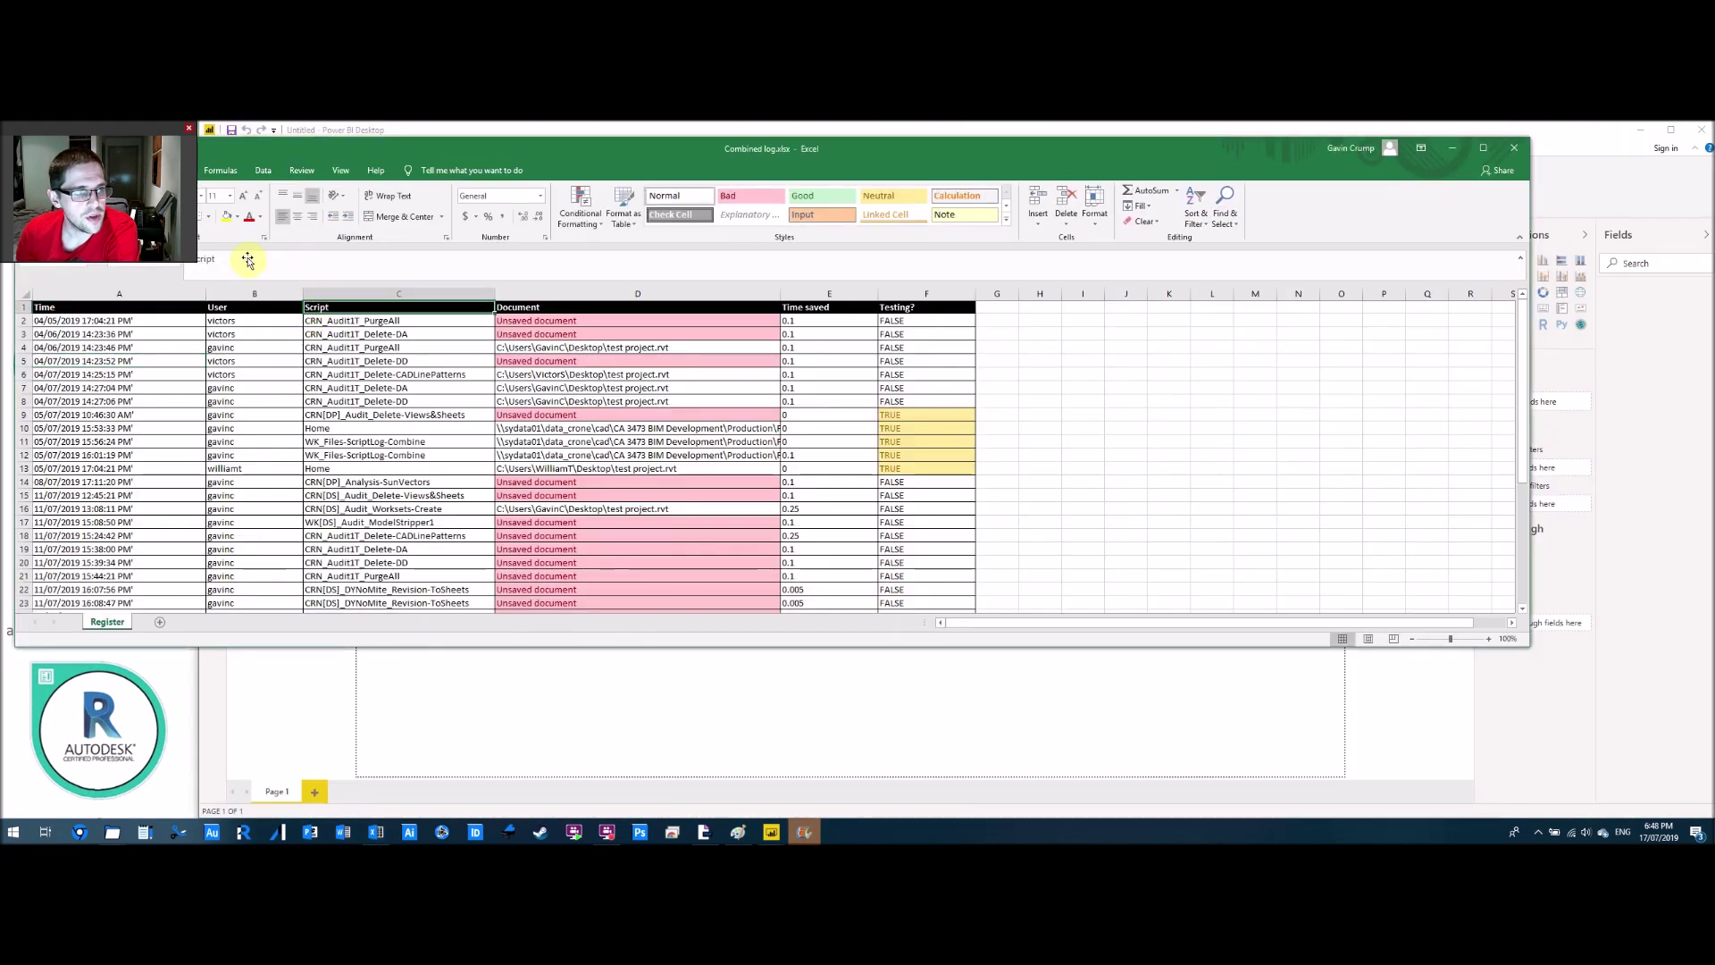
drag(410, 153, 587, 136)
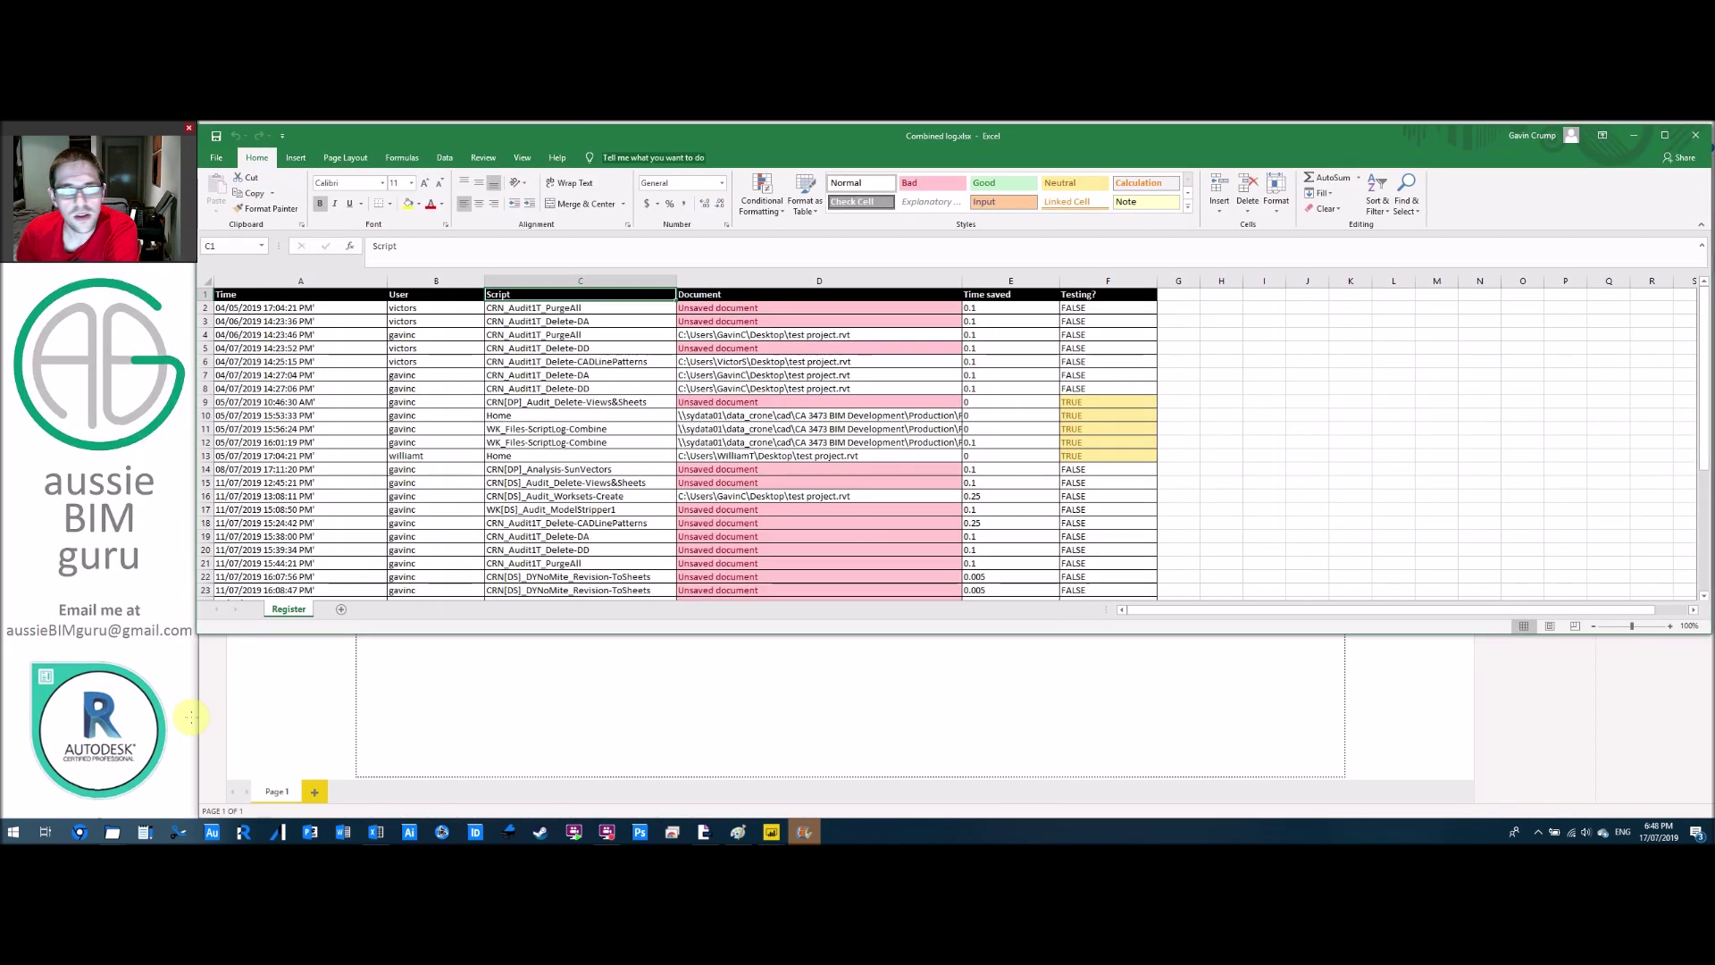
drag(196, 634, 198, 817)
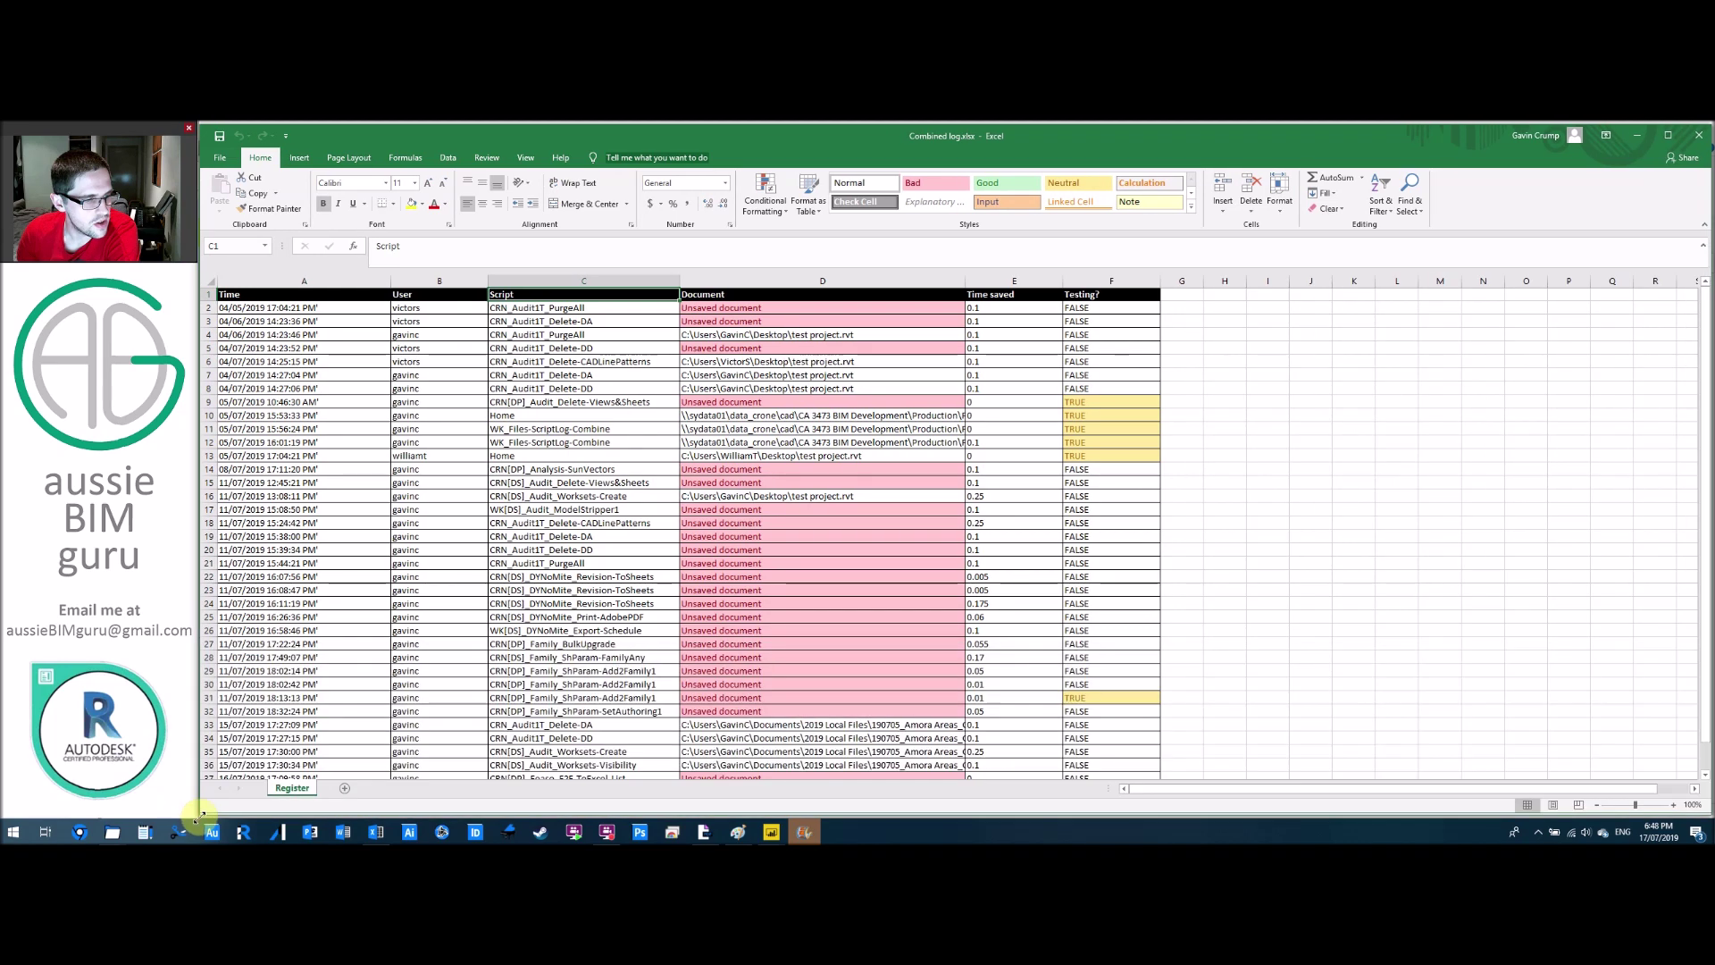
Try removing the trailing apostrophe from the timestamp in cell A2, and undo the edit.
click(327, 307)
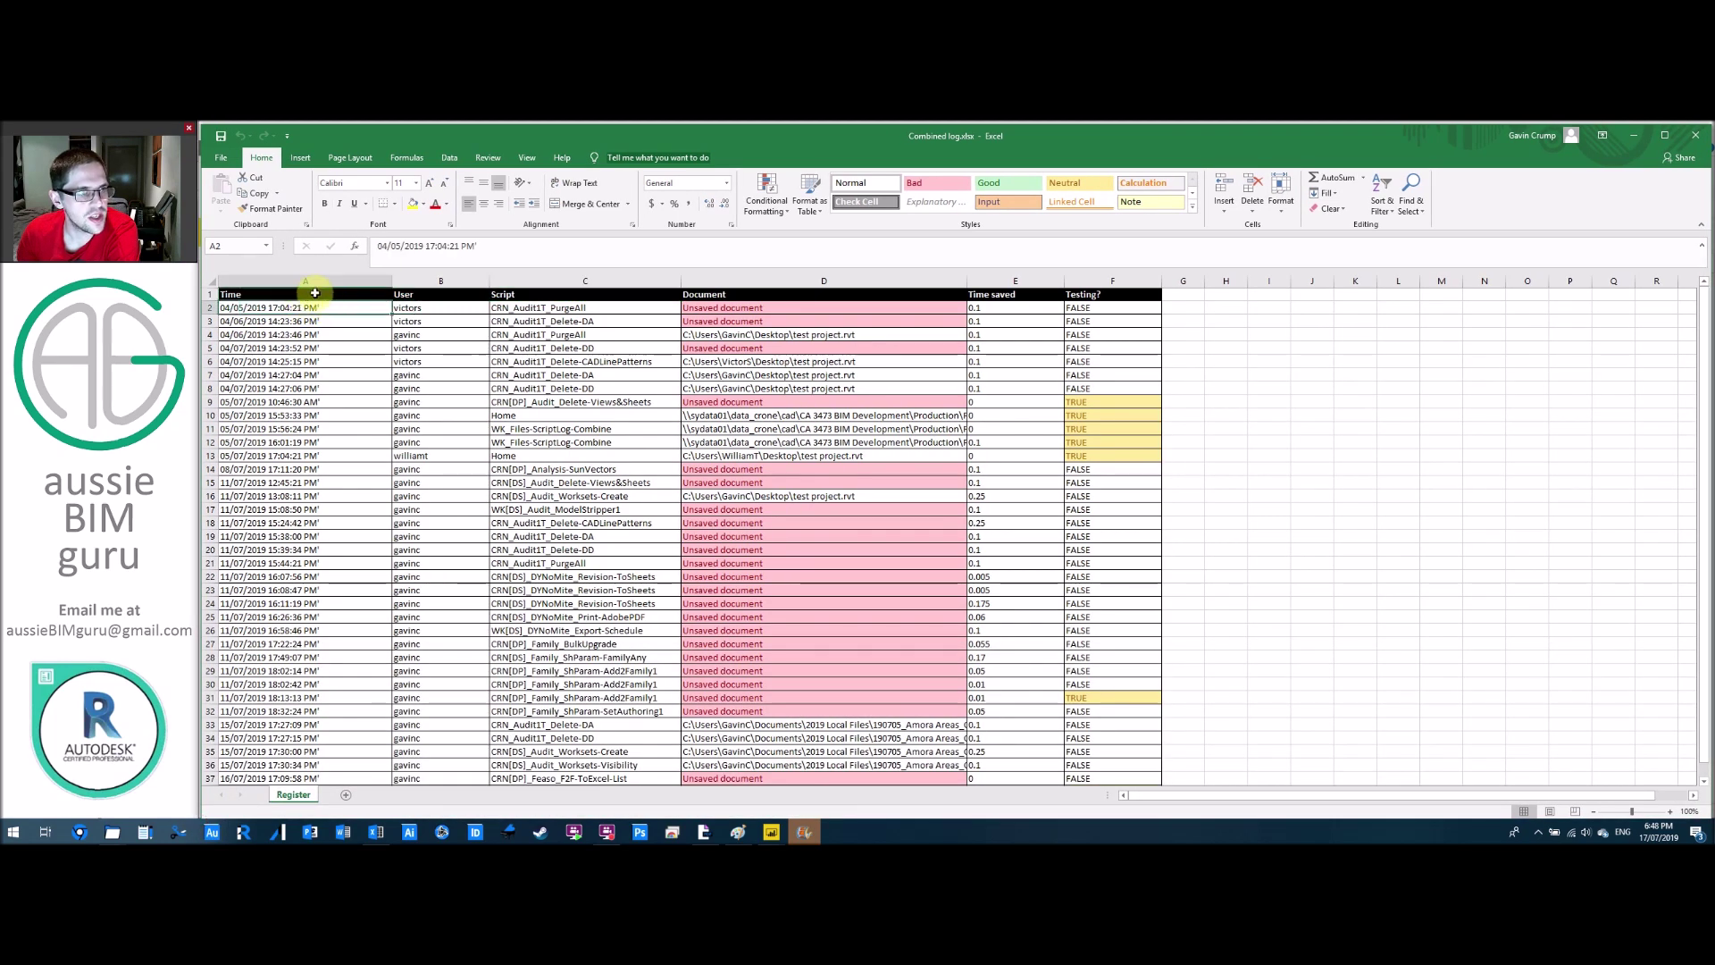
double_click(336, 309)
key(BackSpace)
key(Return)
click(332, 310)
key(ctrl+z)
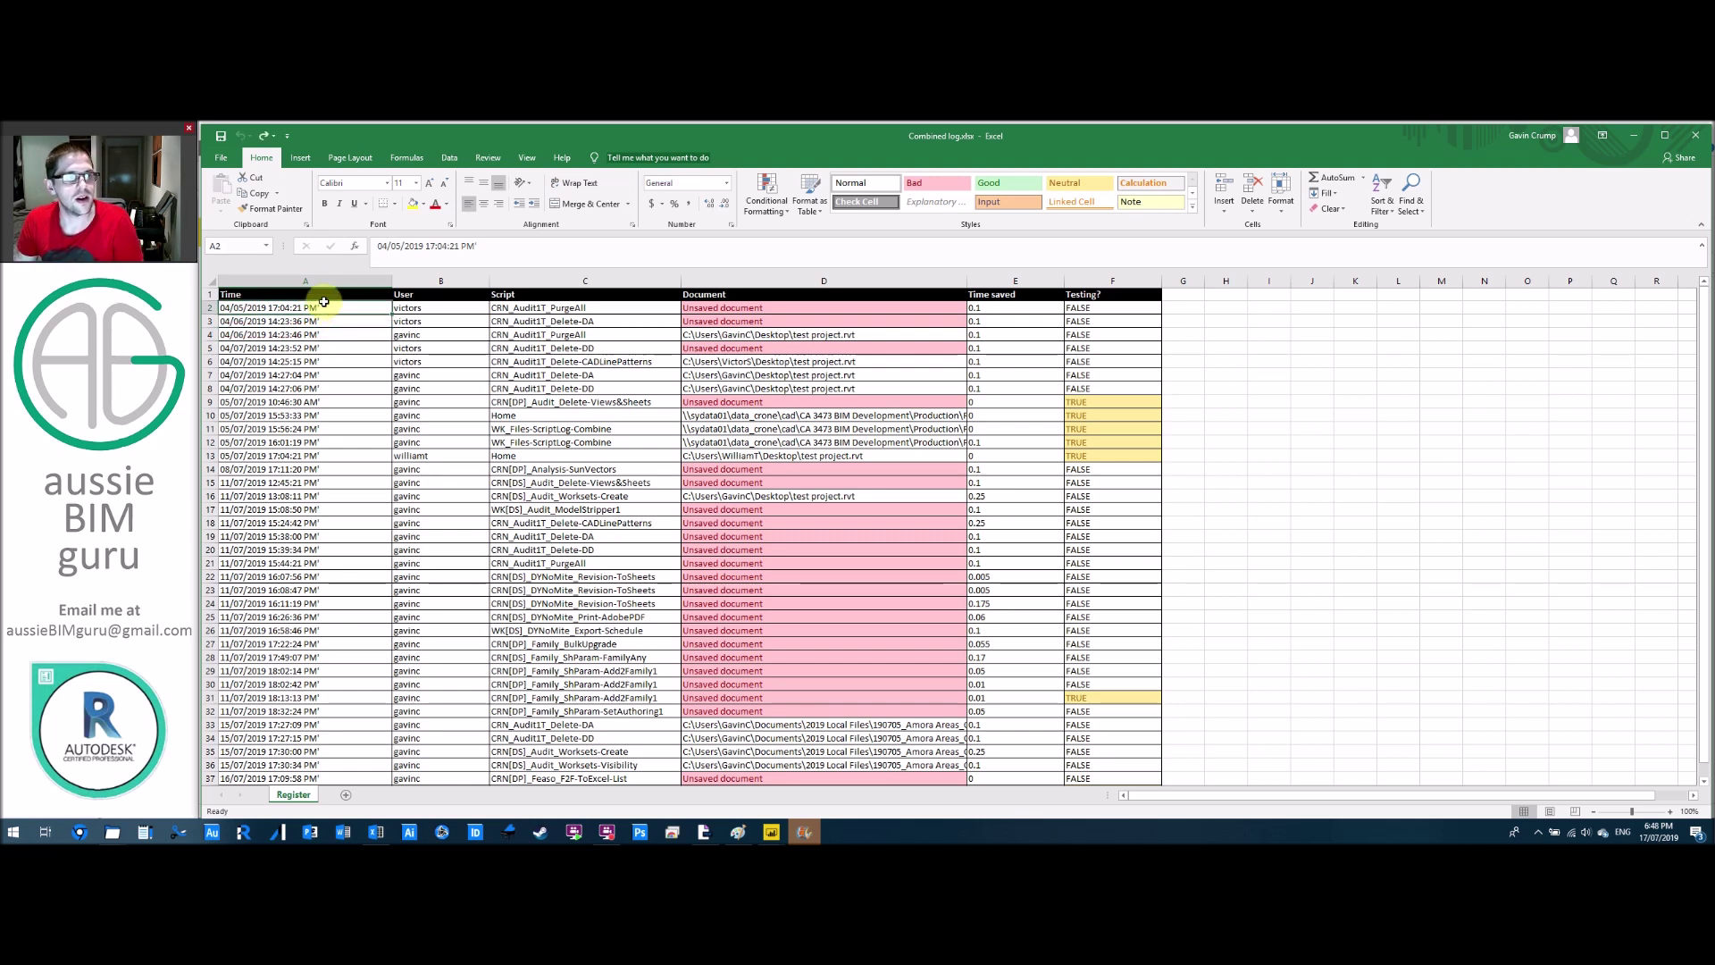
Try replacing all apostrophes in the Time column with nothing, check the converted dates, and undo the replacement.
double_click(323, 306)
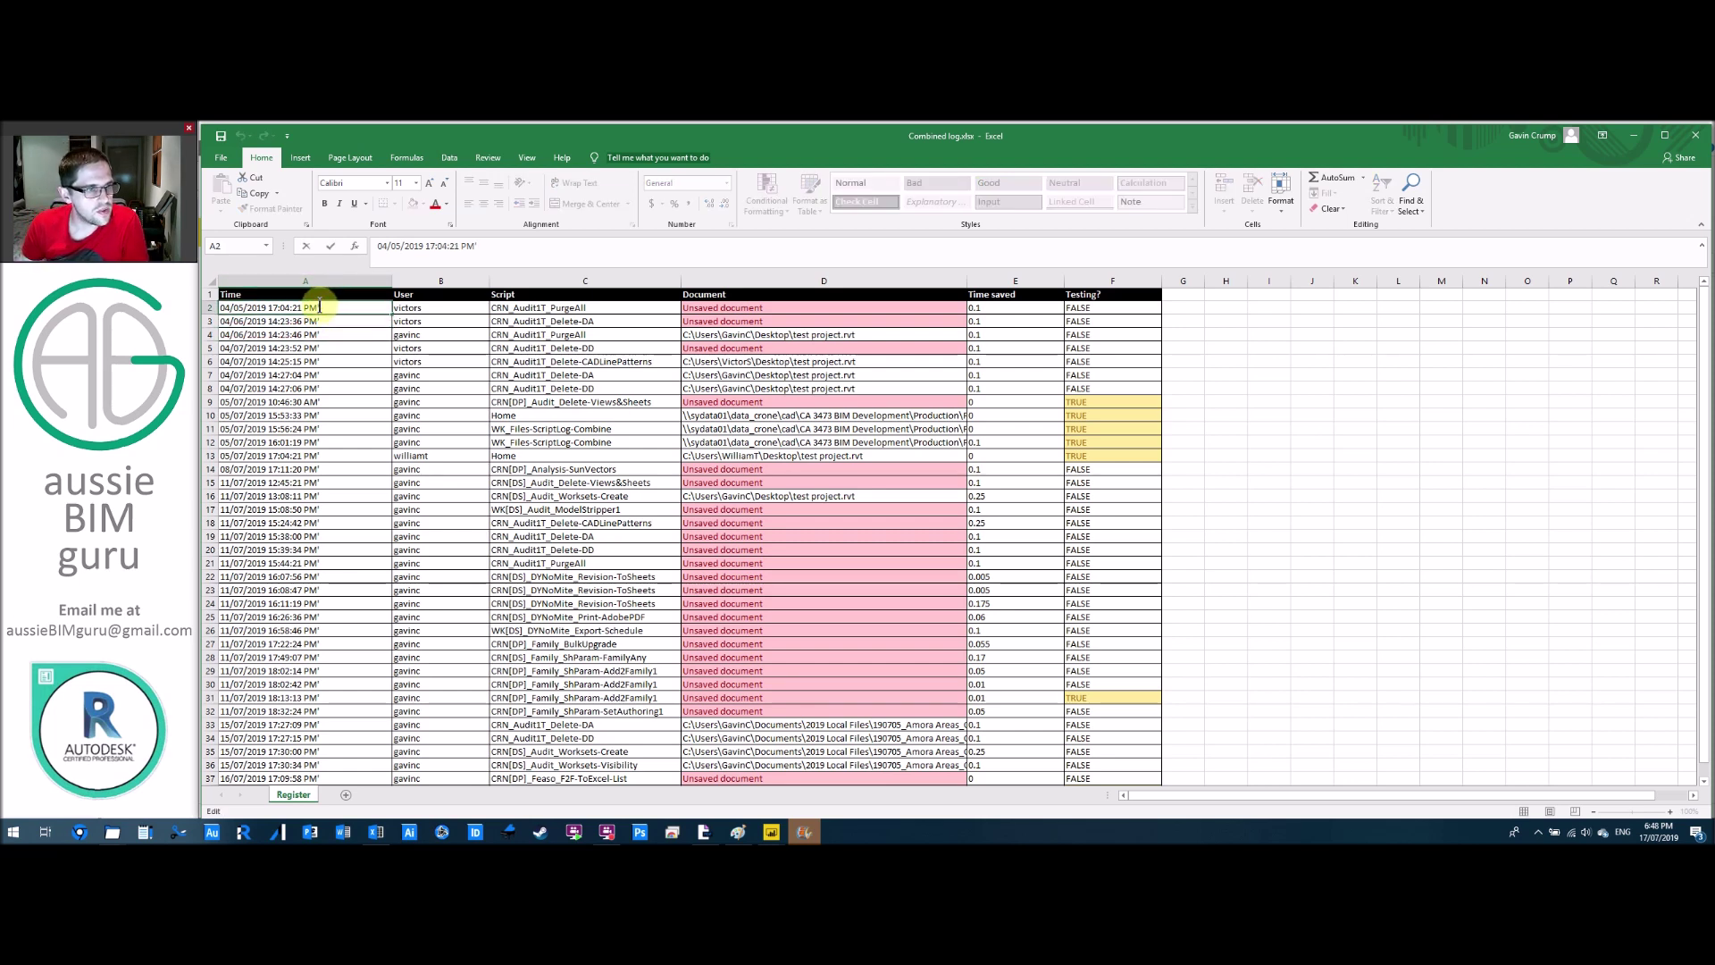
click(328, 280)
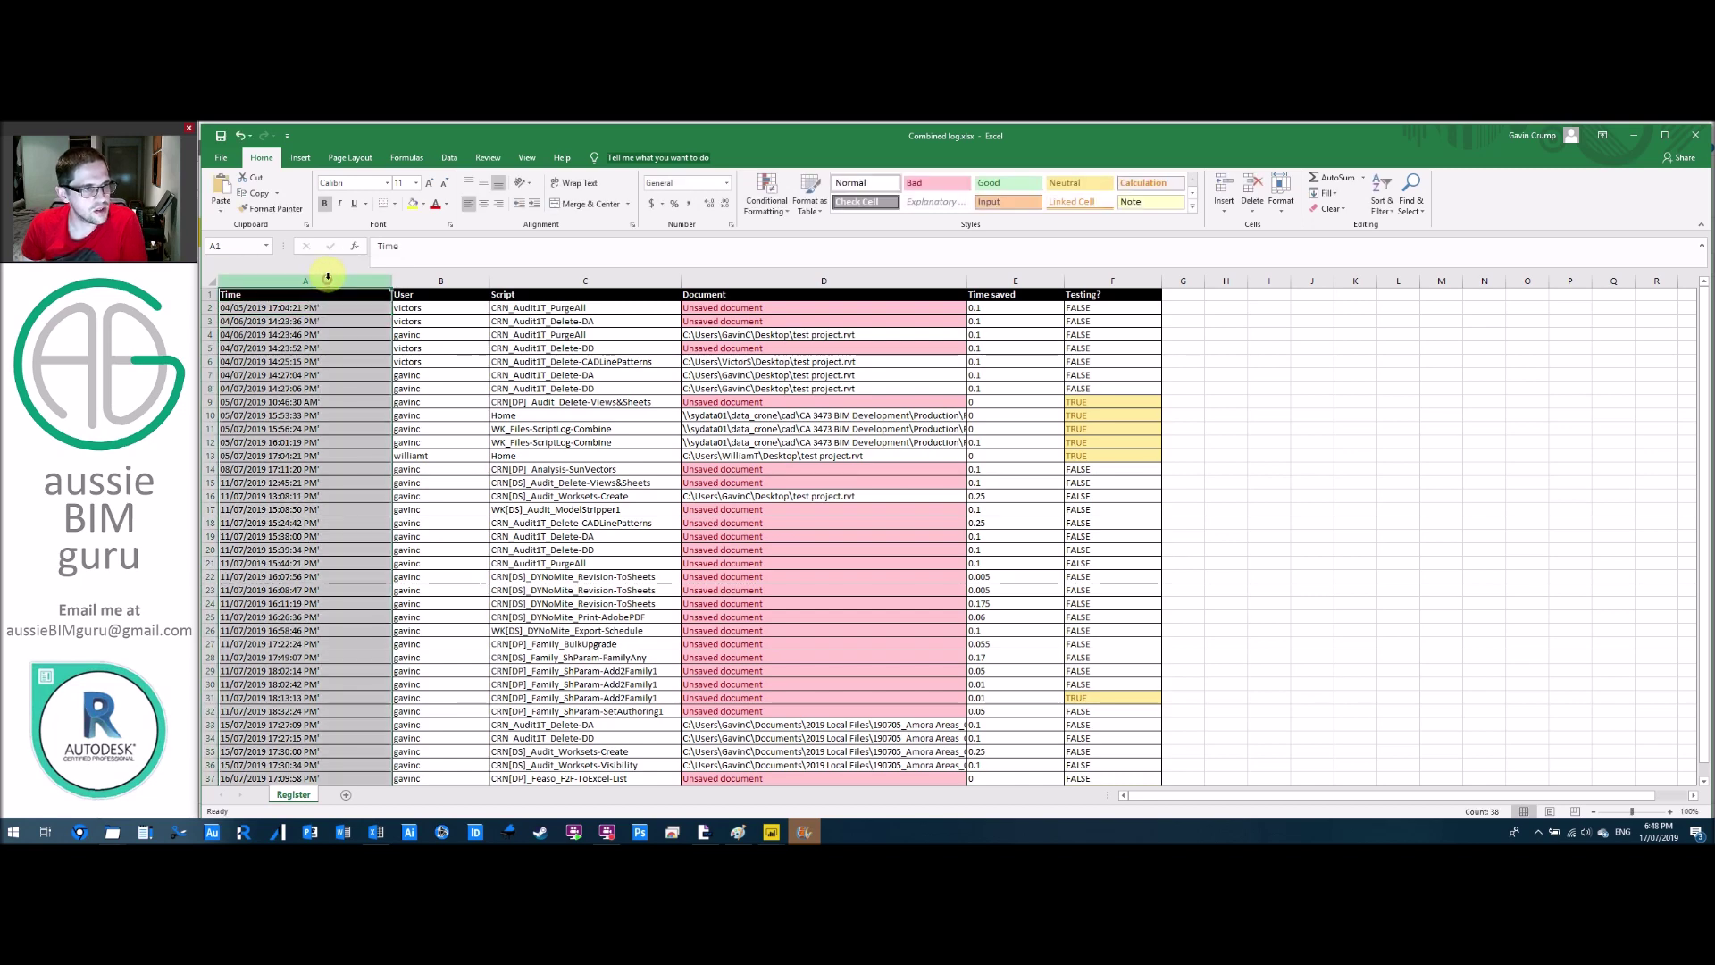
key(ctrl+h)
text(')
click(746, 586)
click(861, 507)
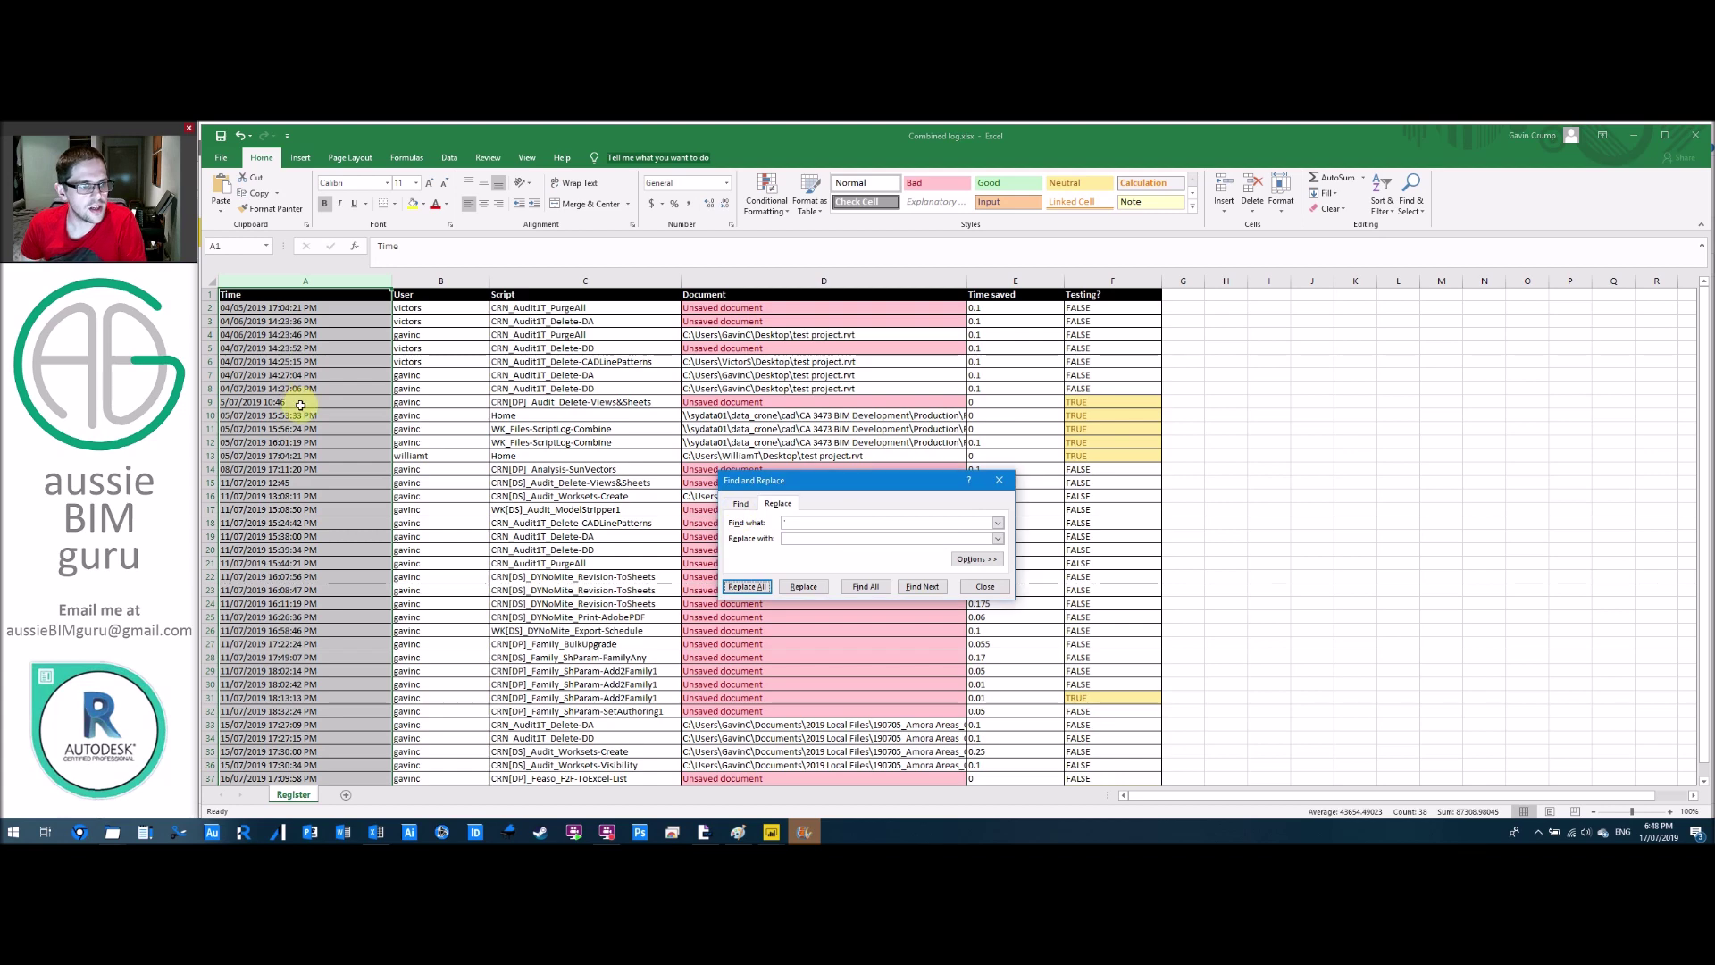
key(Escape)
click(299, 483)
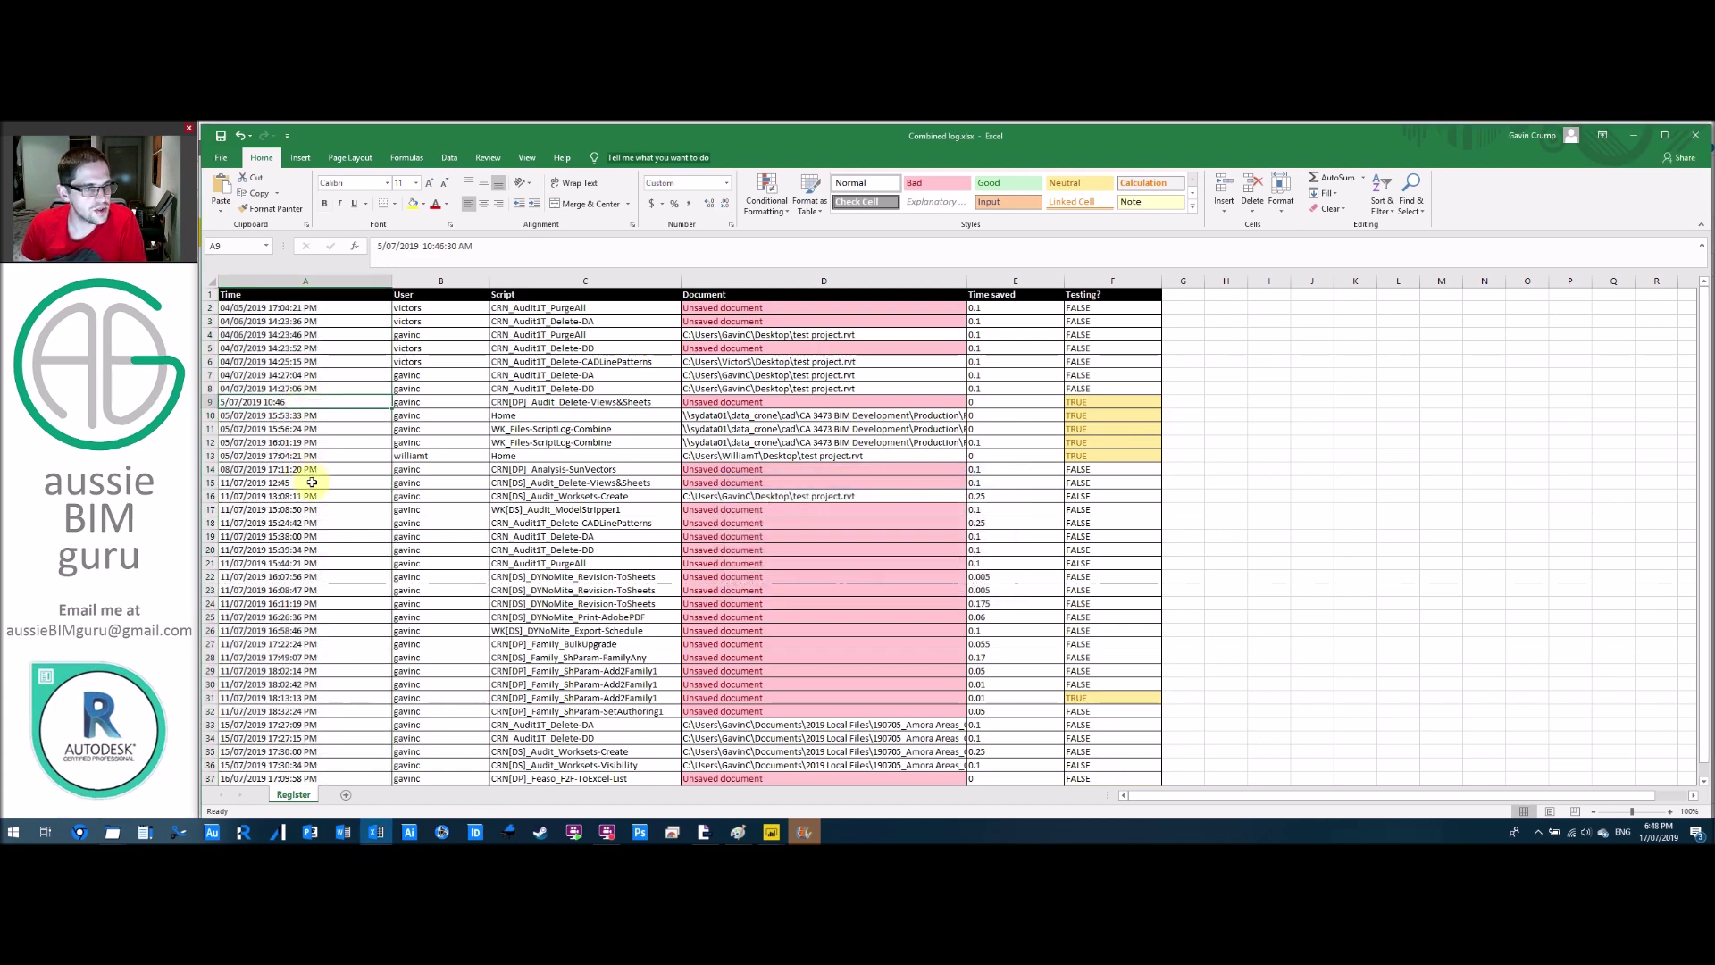
scroll(369, 450, down, 1)
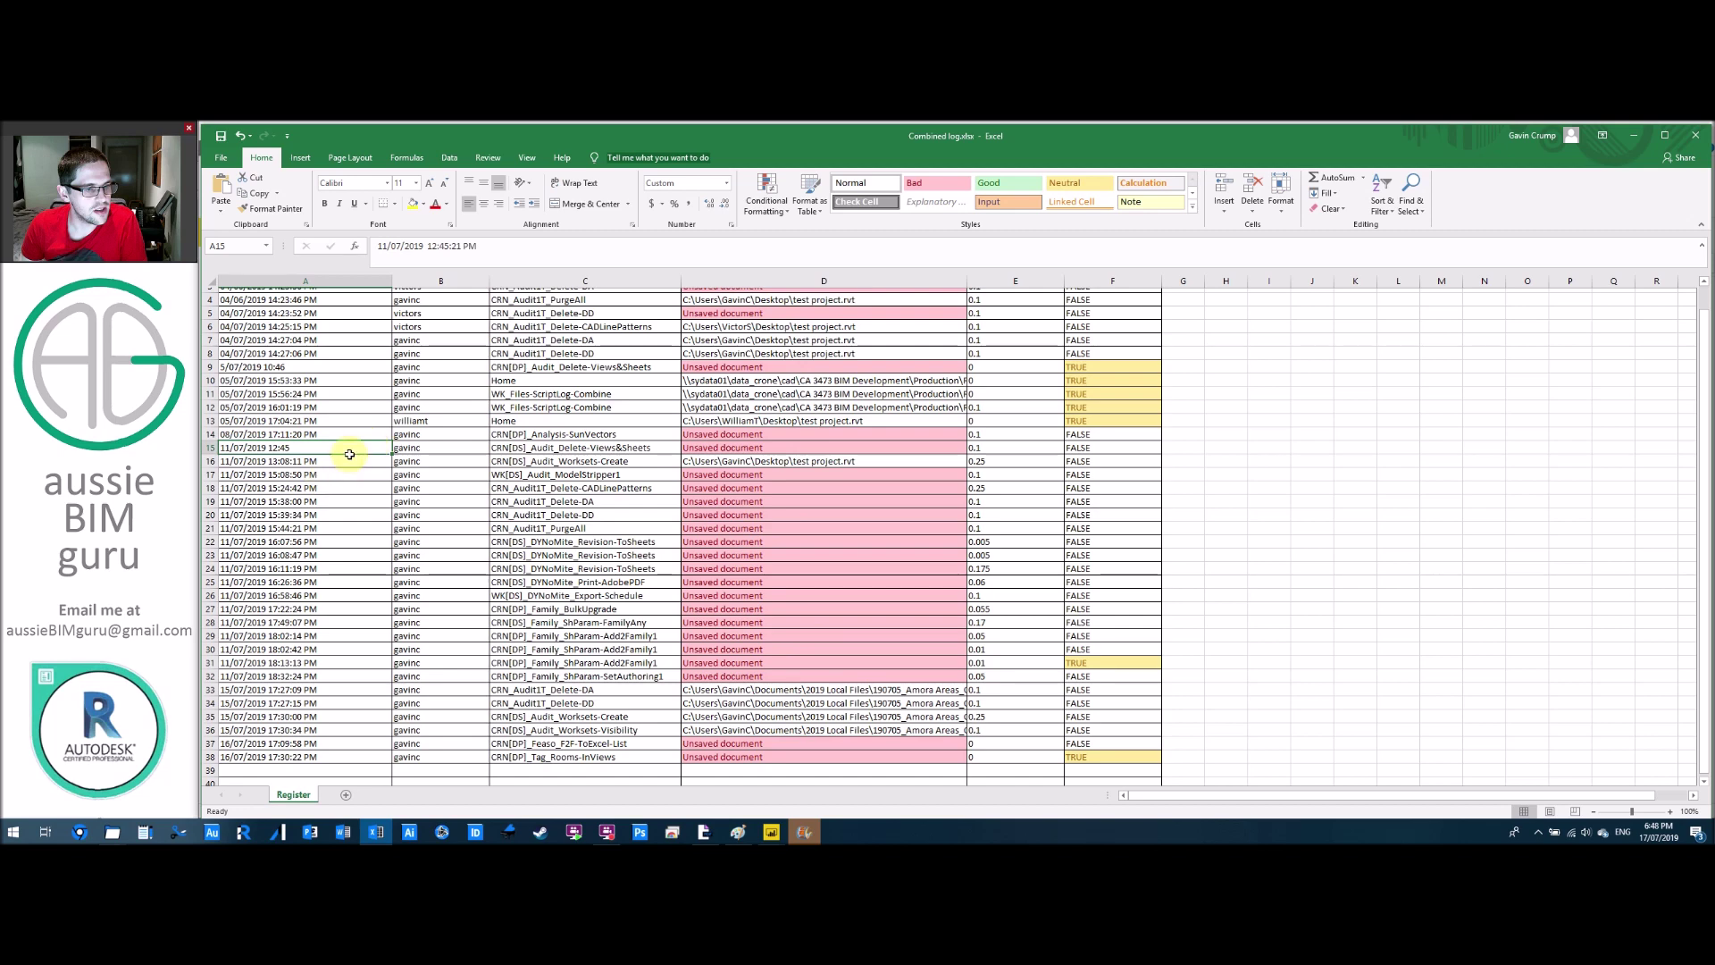
key(ctrl+z)
click(300, 320)
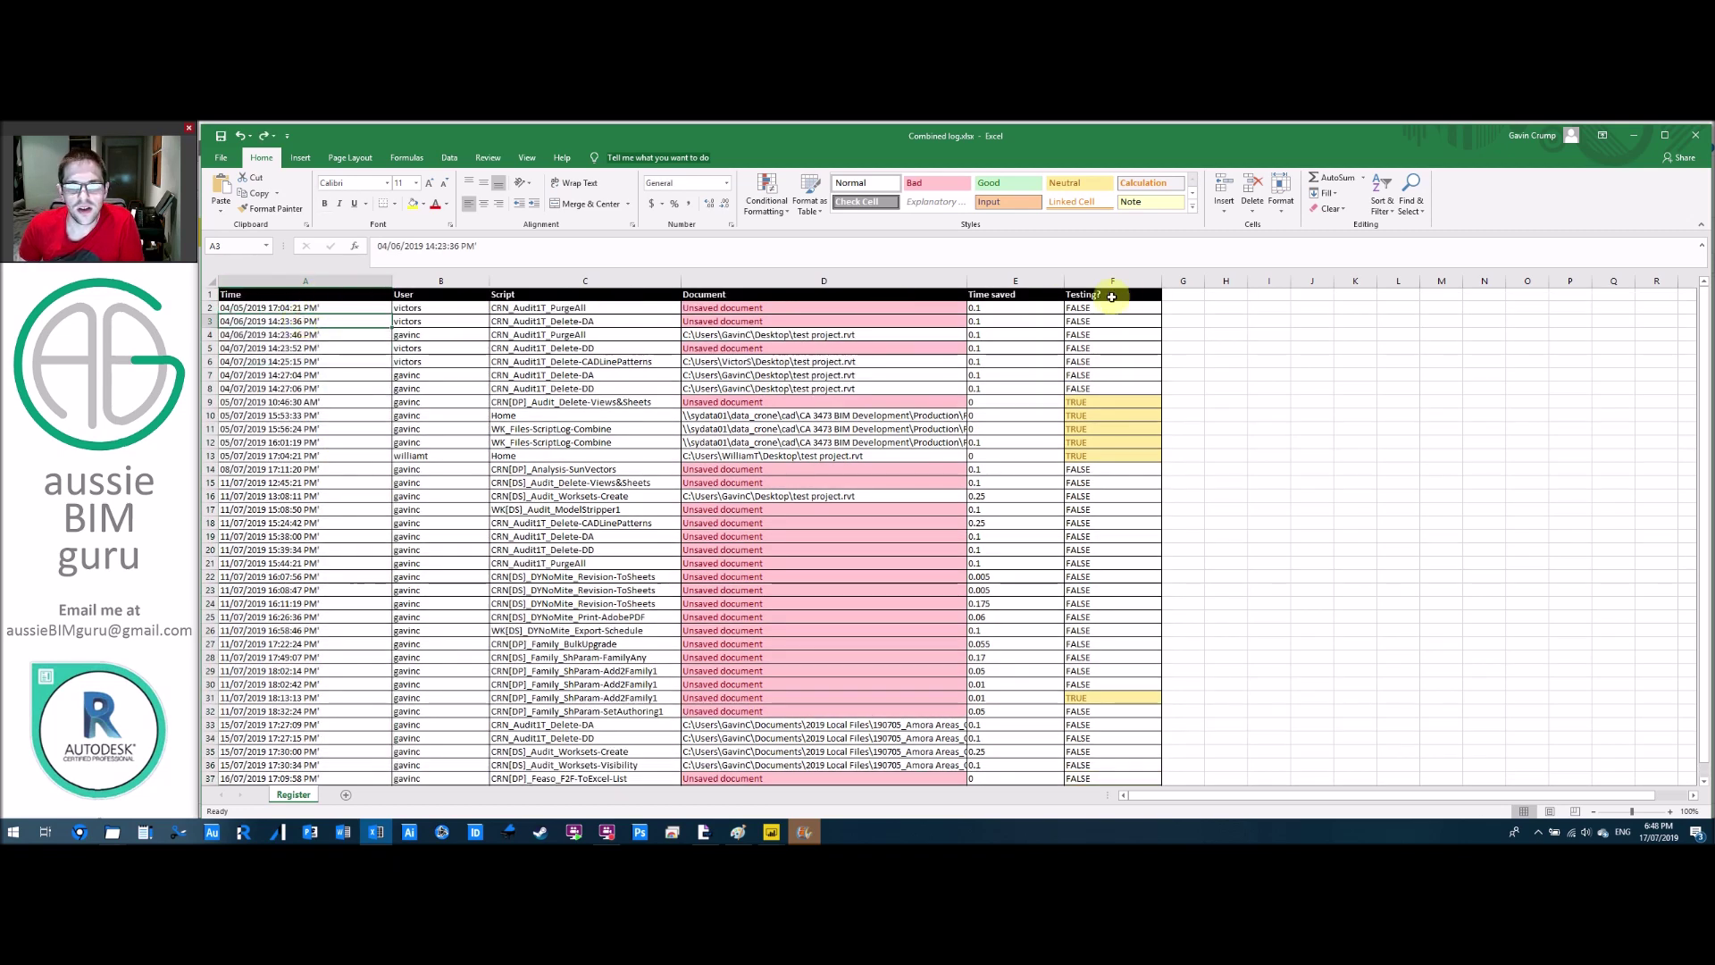
Widen column G and enter the formula =SUBSTITUTE(A2, "'", "") in cell G2.
drag(1204, 281, 1356, 282)
click(1227, 292)
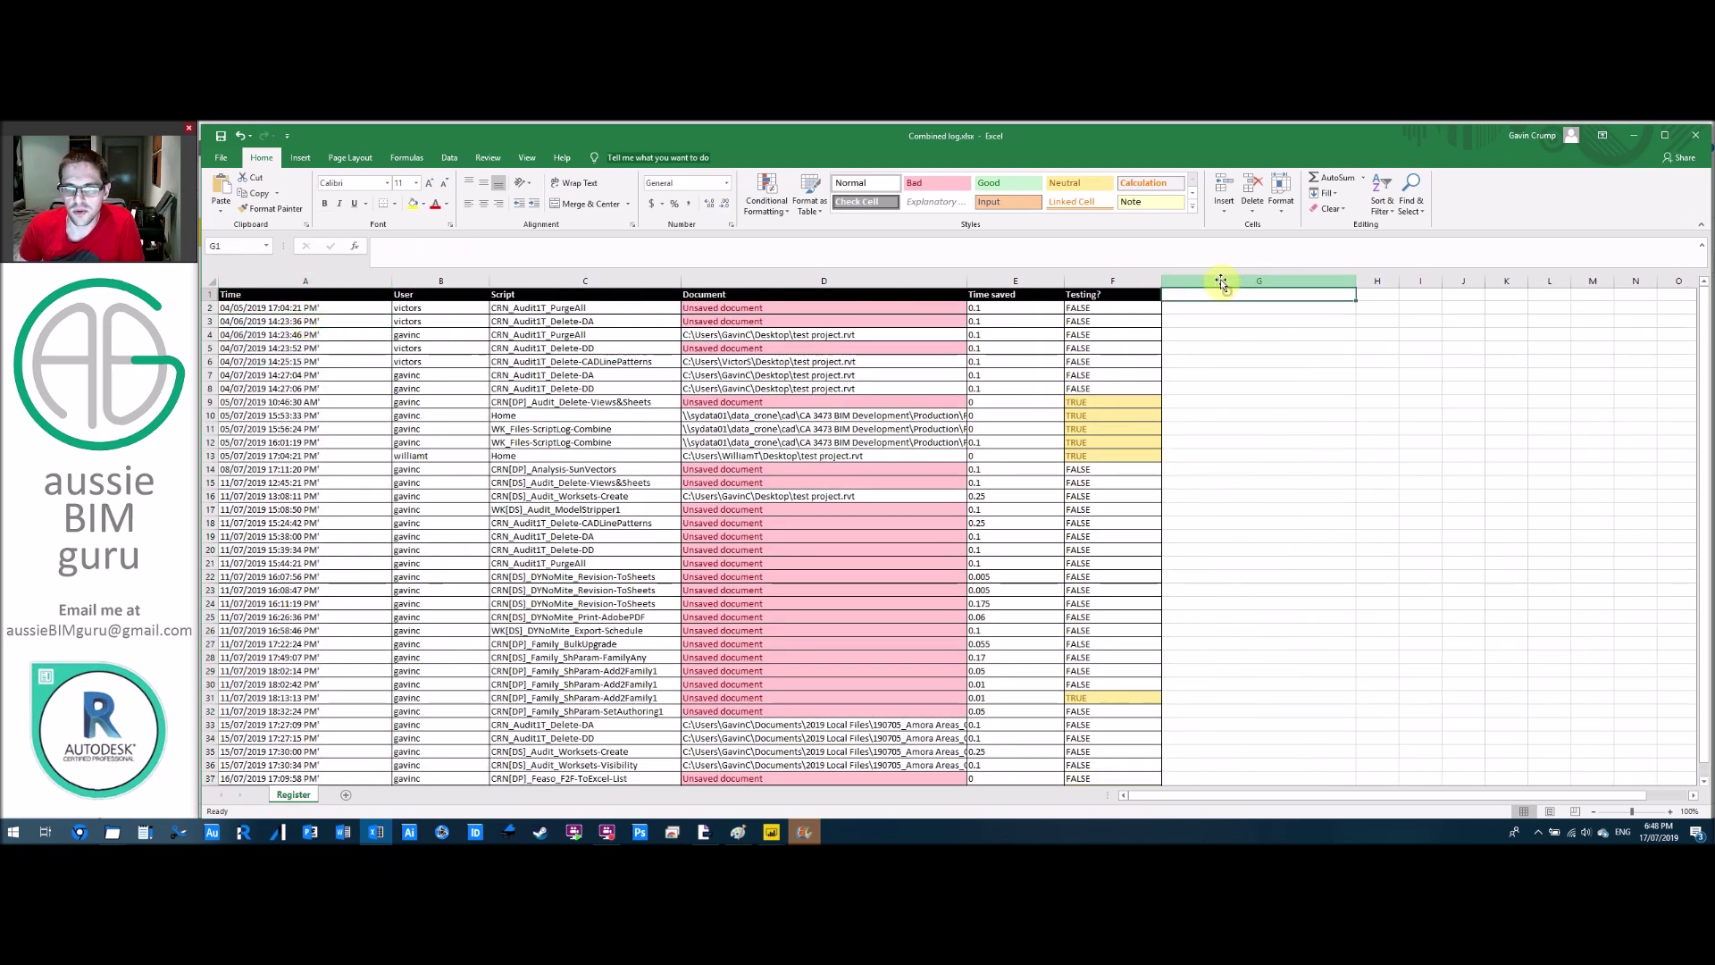
key(Down)
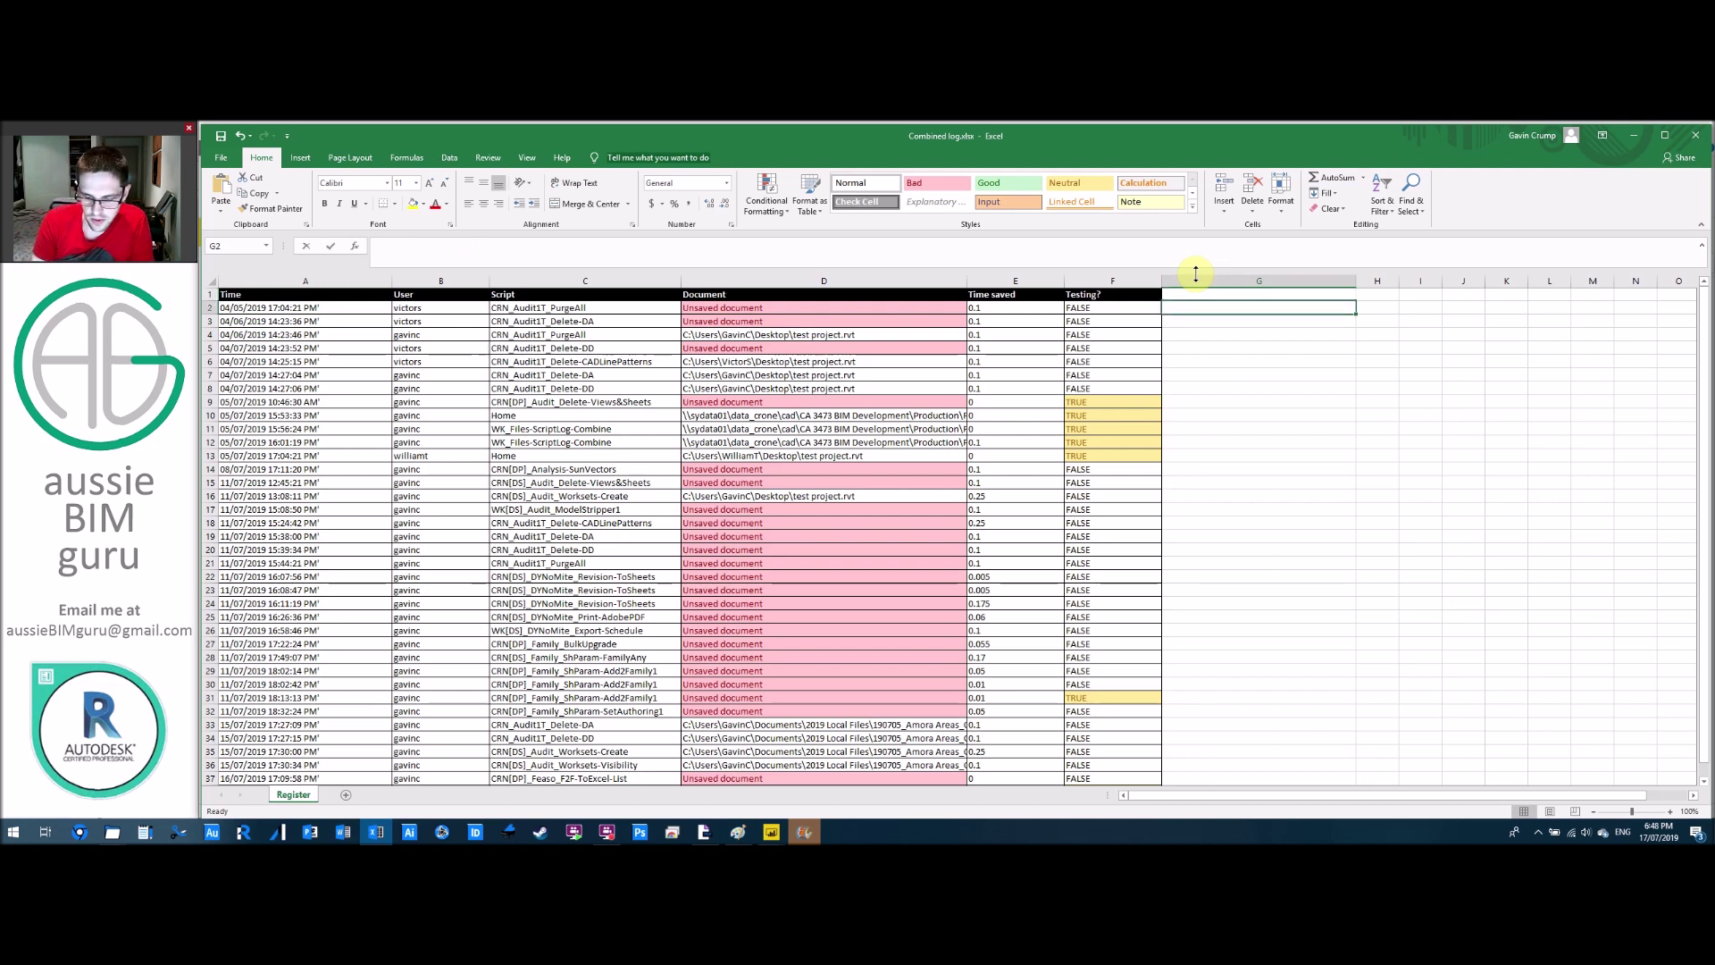
text(=subtiitute()
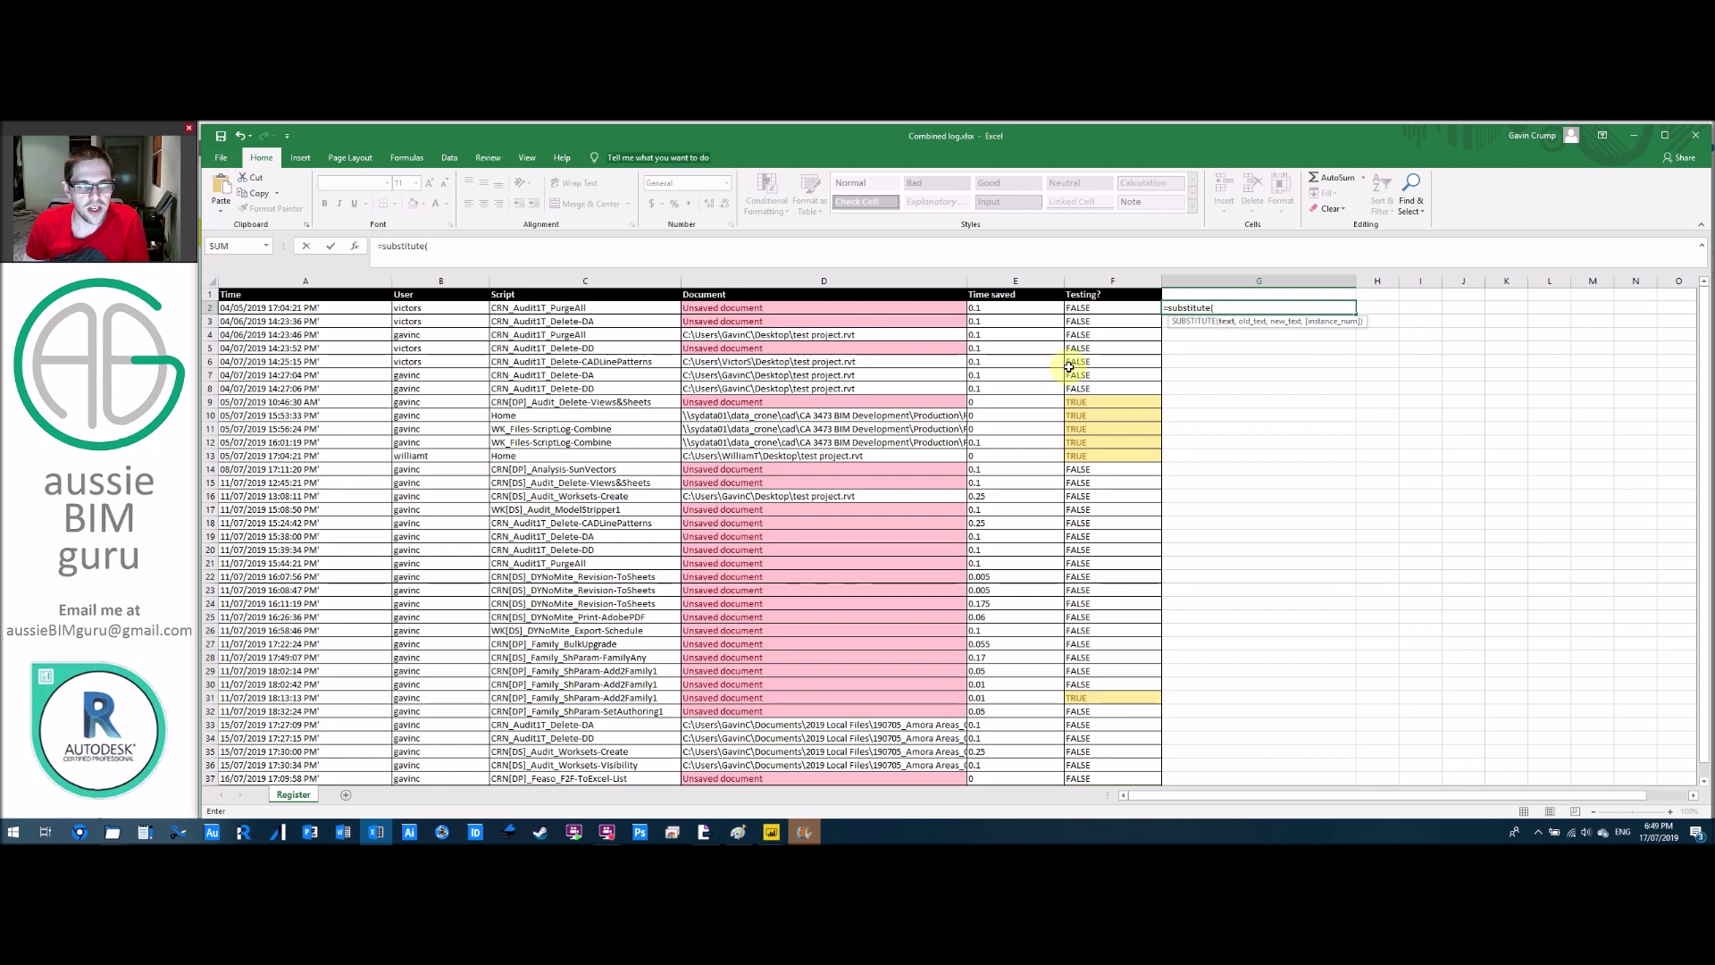
click(348, 308)
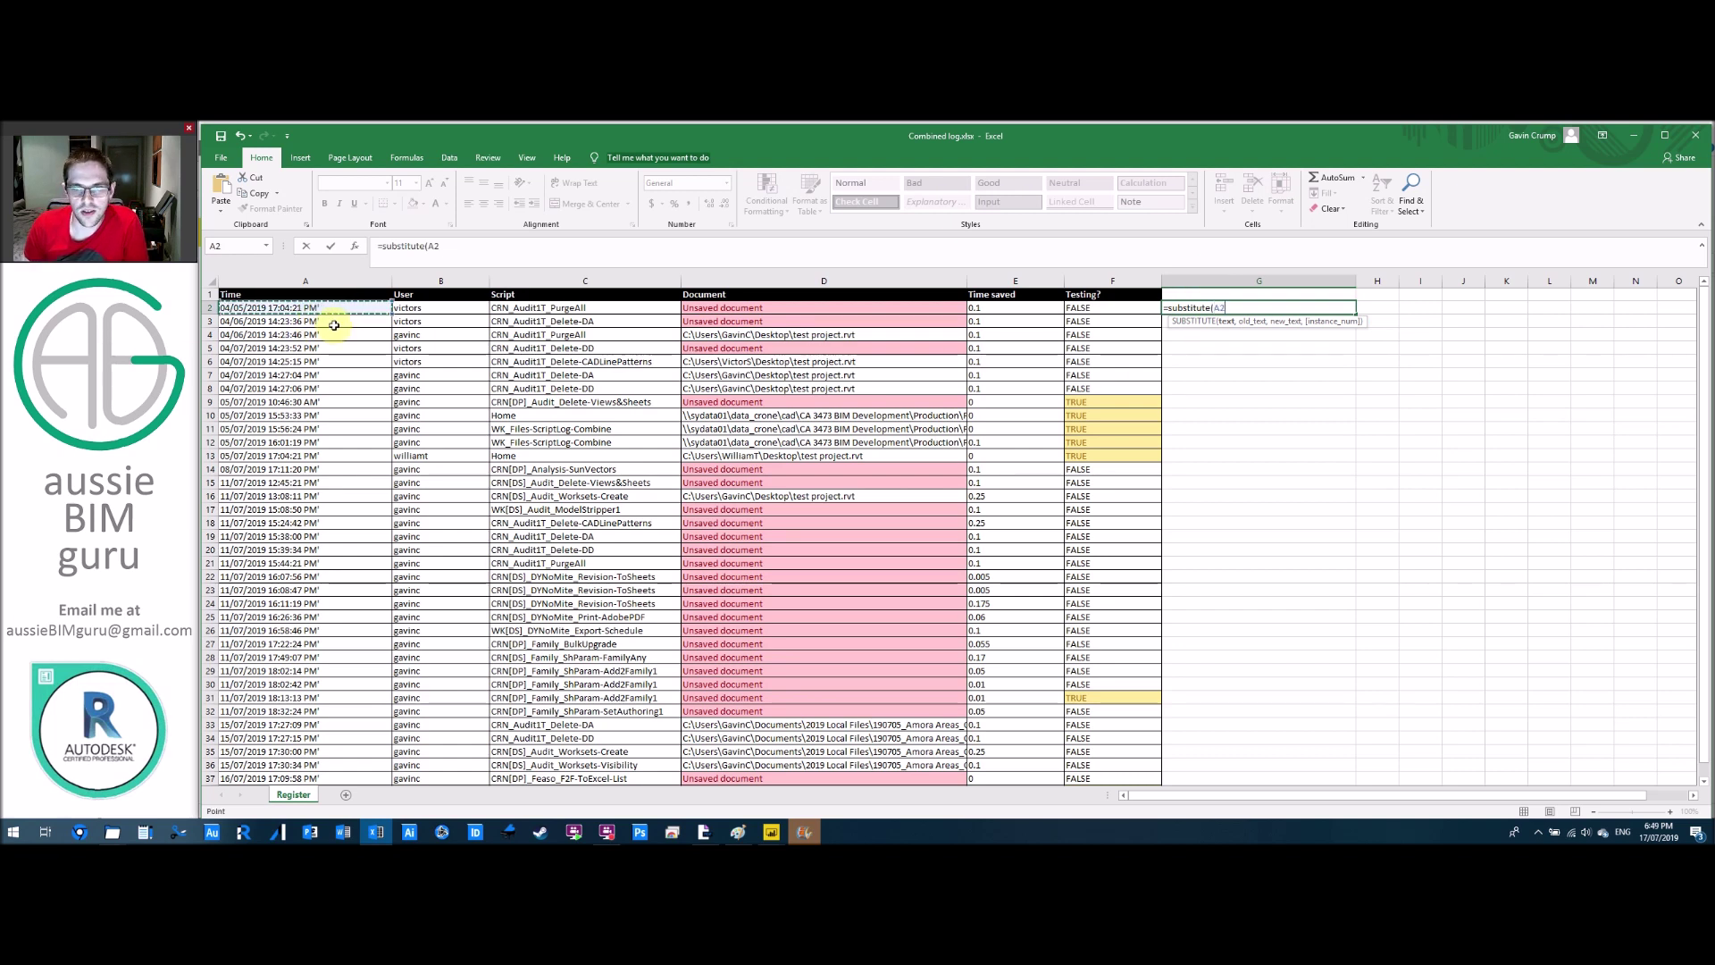
text(, "')
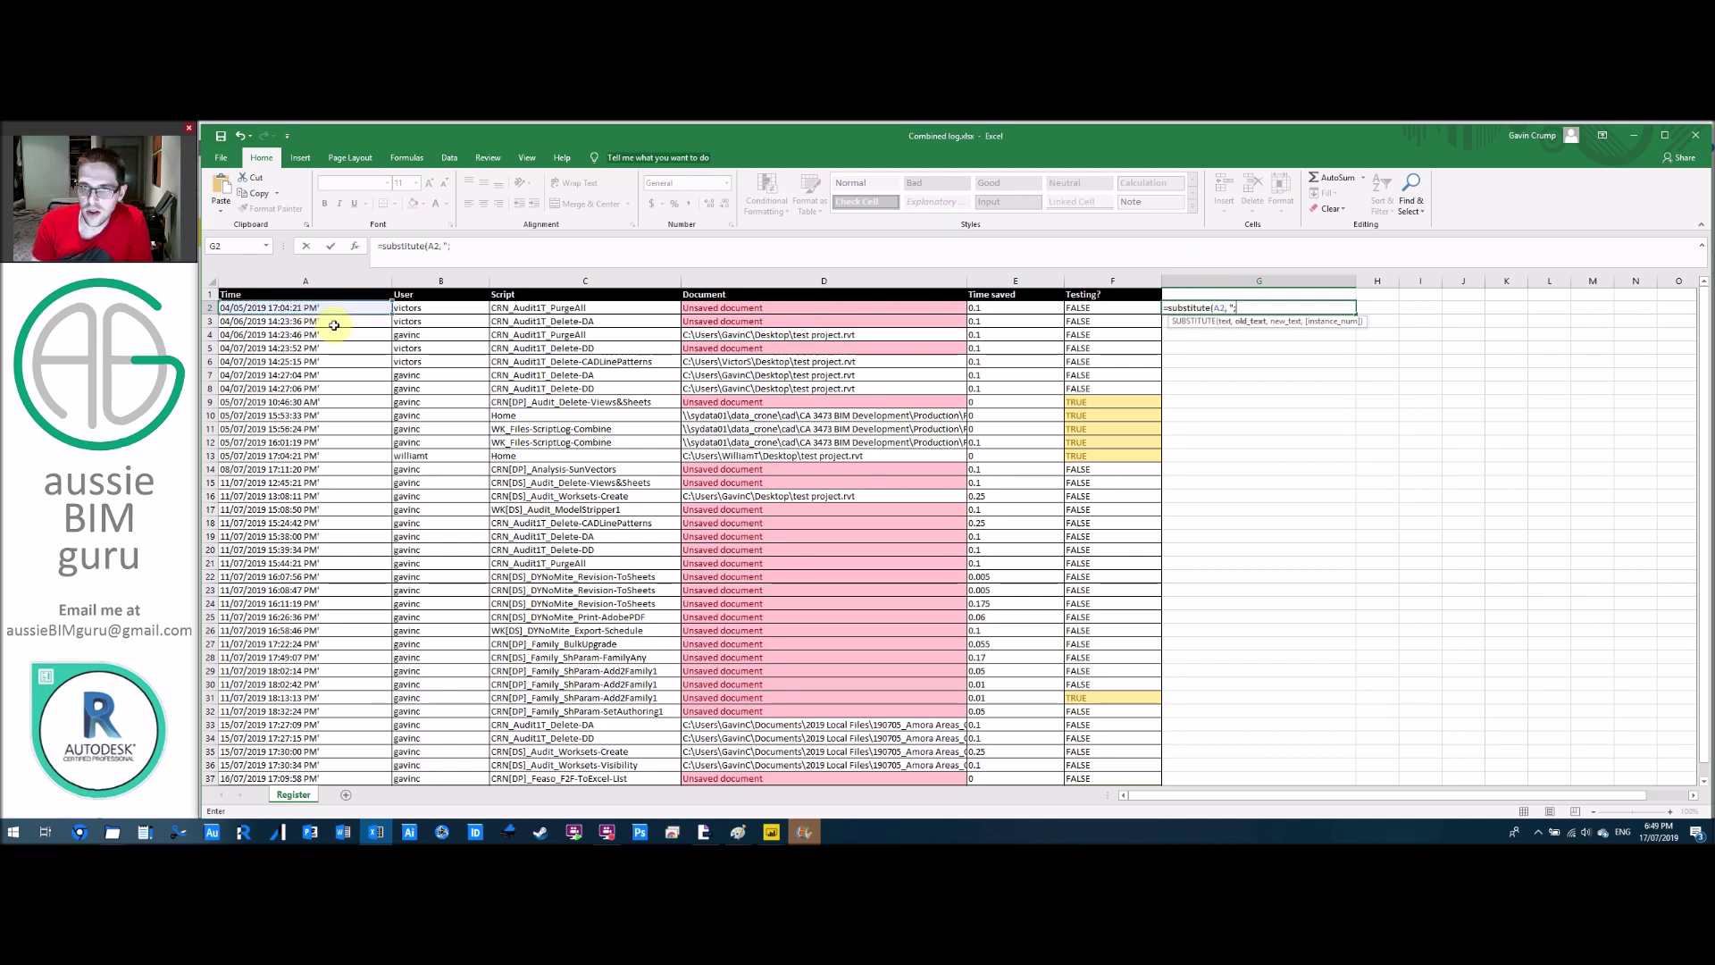
key(BackSpace)
text('")
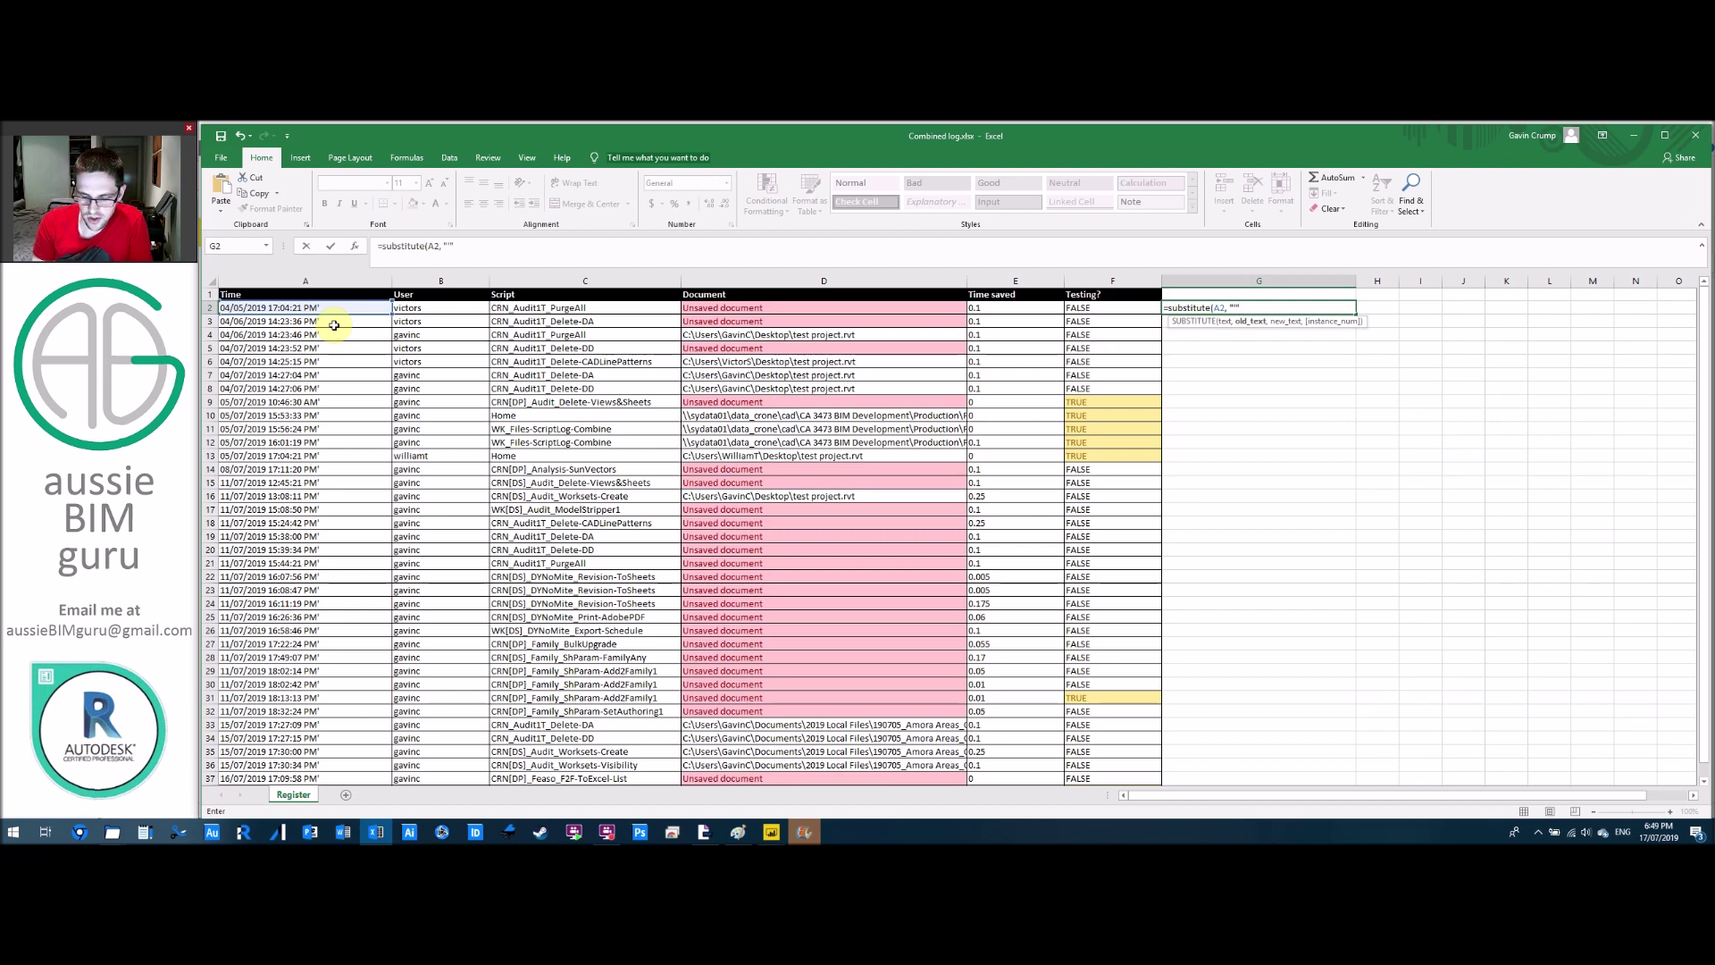
text(, ")
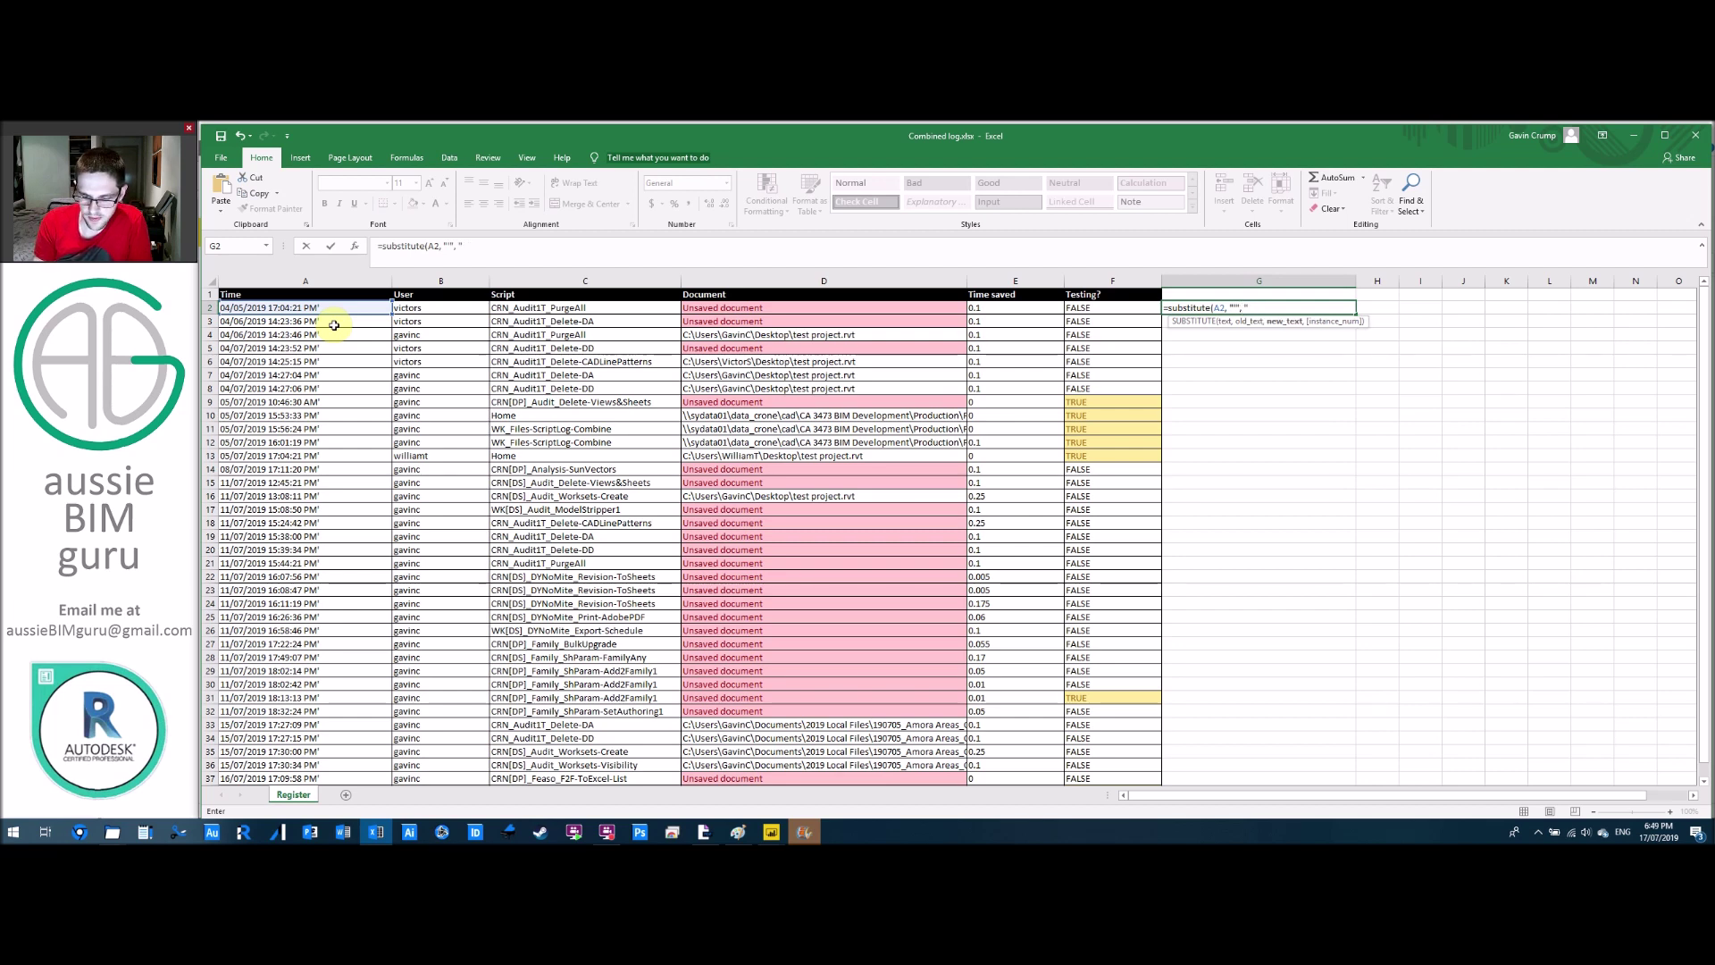
text("))
key(Return)
Fill the SUBSTITUTE formula from G2 down to row 38 and copy the filled range.
click(1278, 306)
drag(1355, 314, 1338, 741)
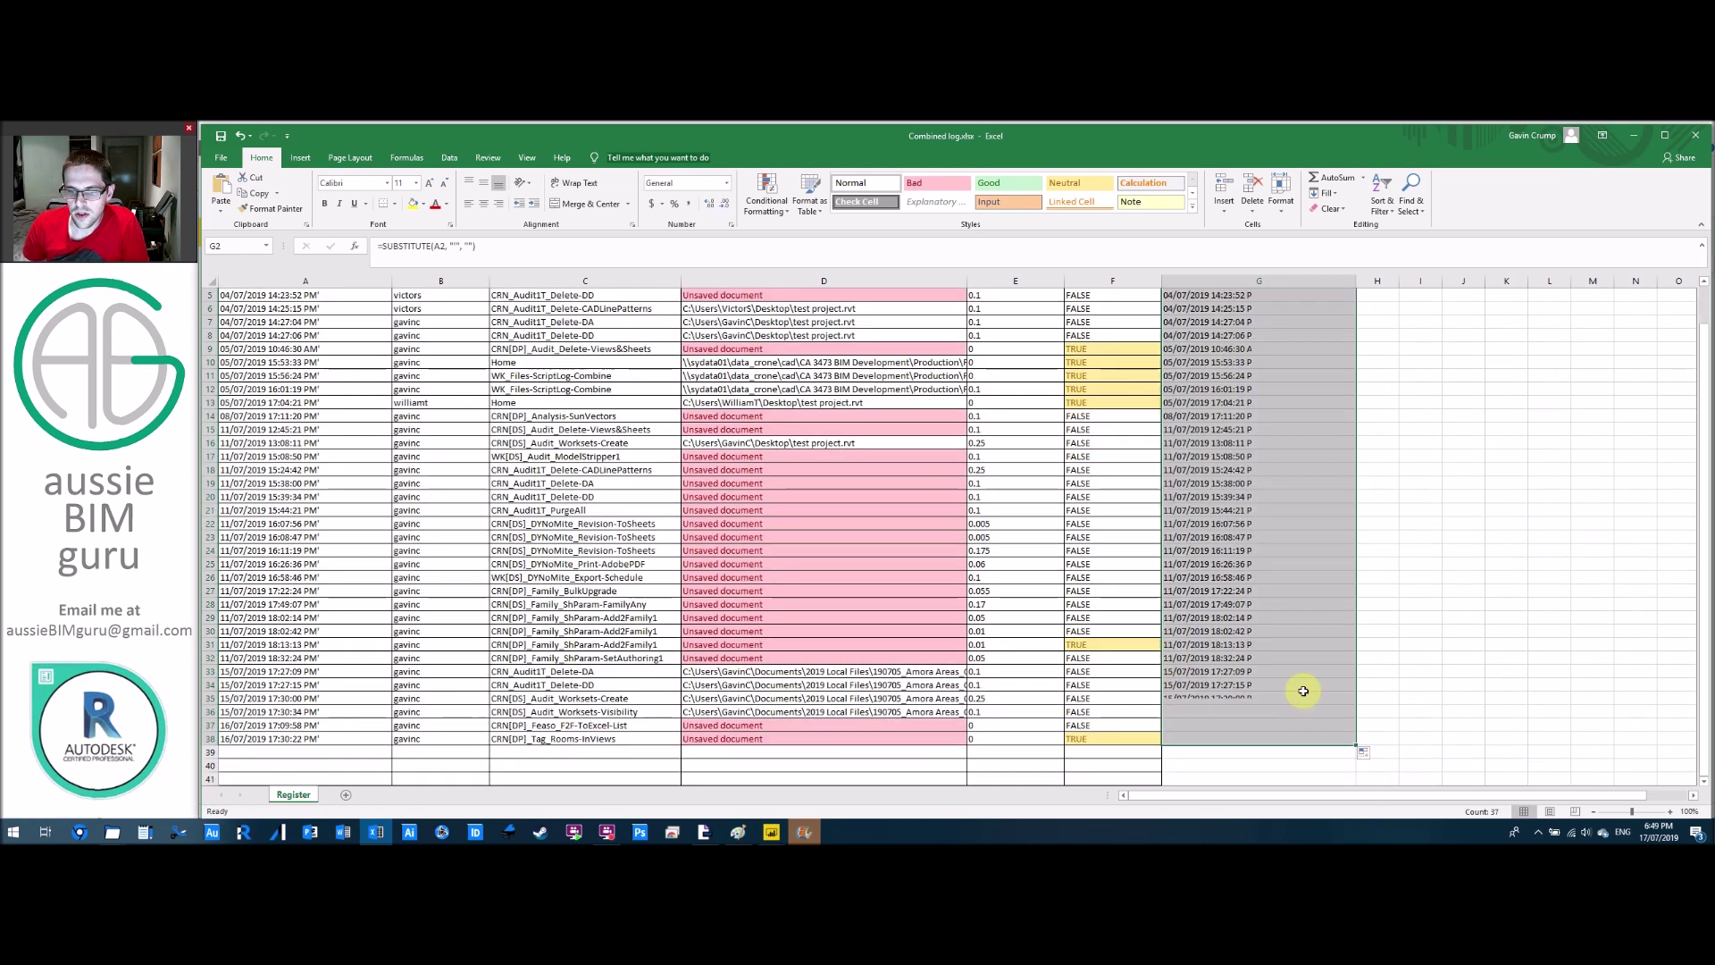
scroll(1248, 673, up, 2)
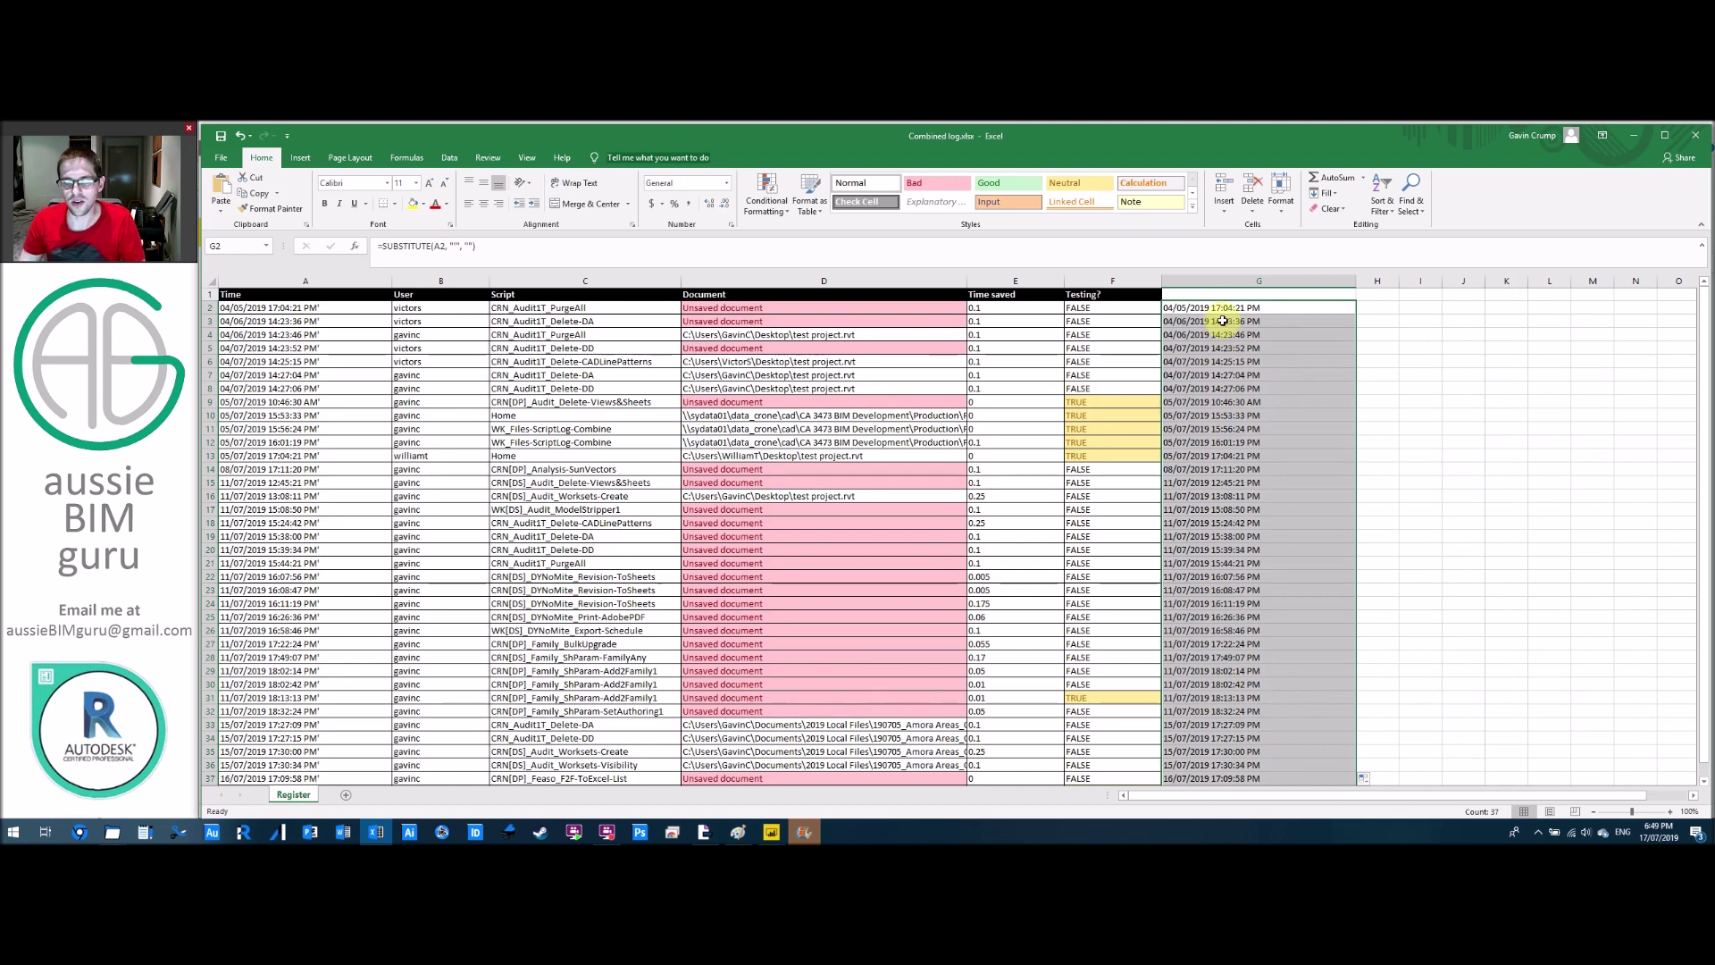
key(ctrl+c)
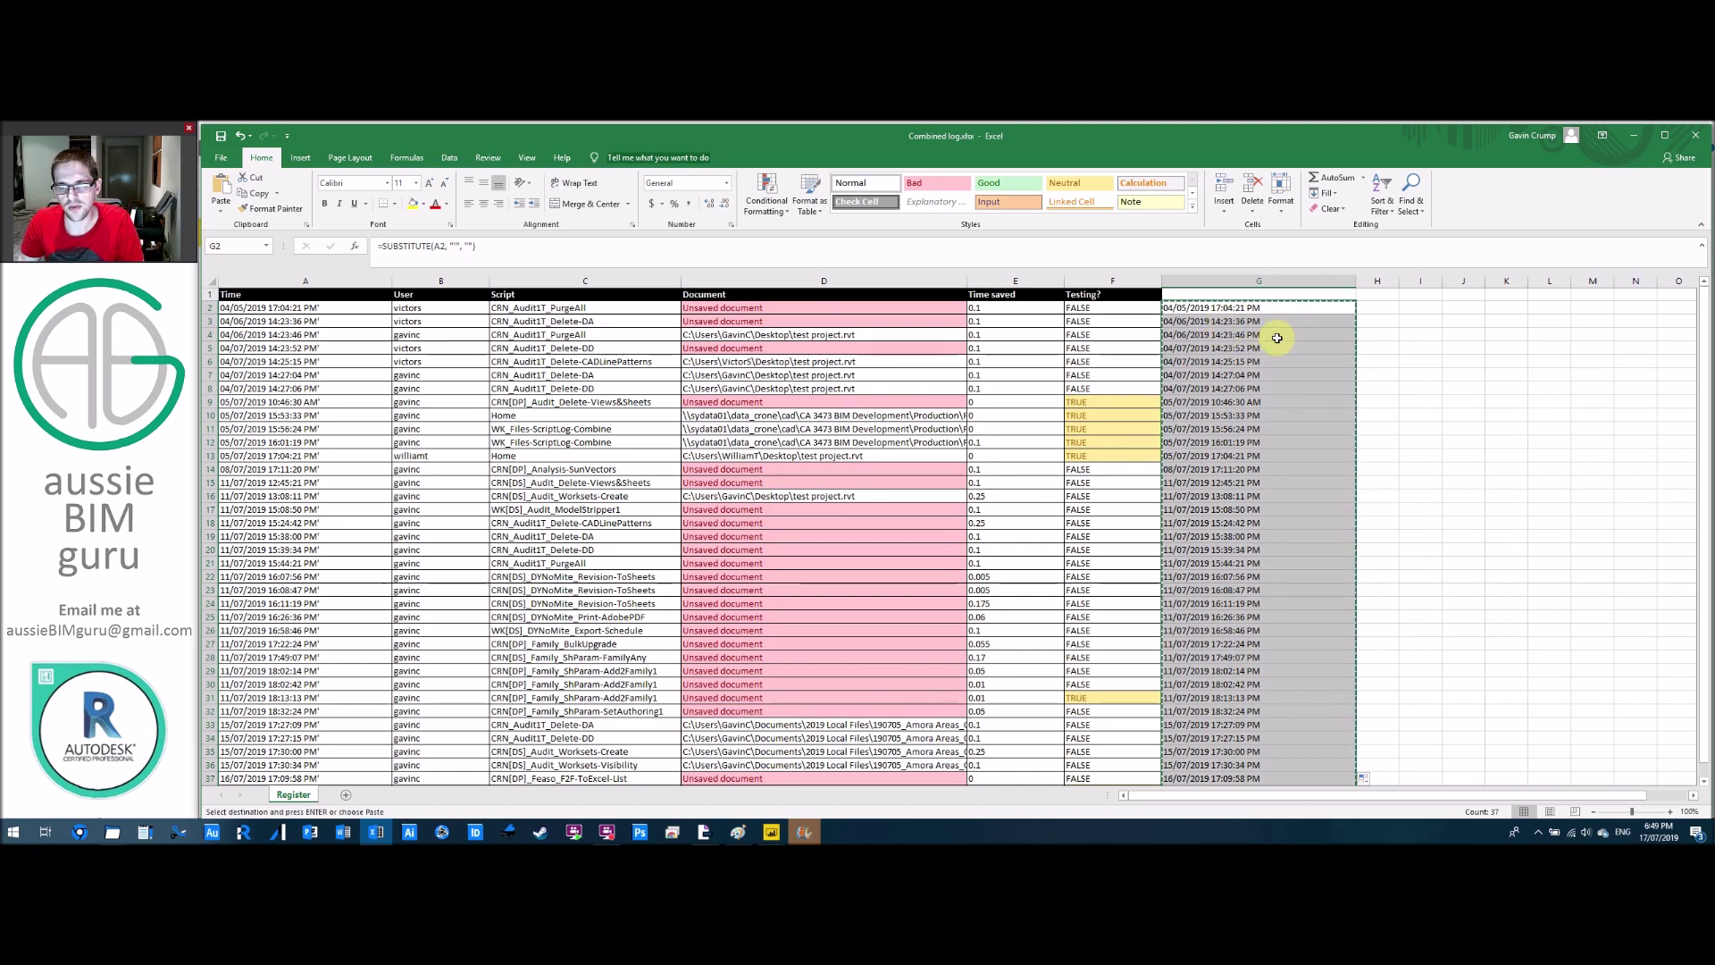
Paste the copied cleaned timestamps as values over the Time column, starting at cell A2.
click(278, 308)
right_click(284, 309)
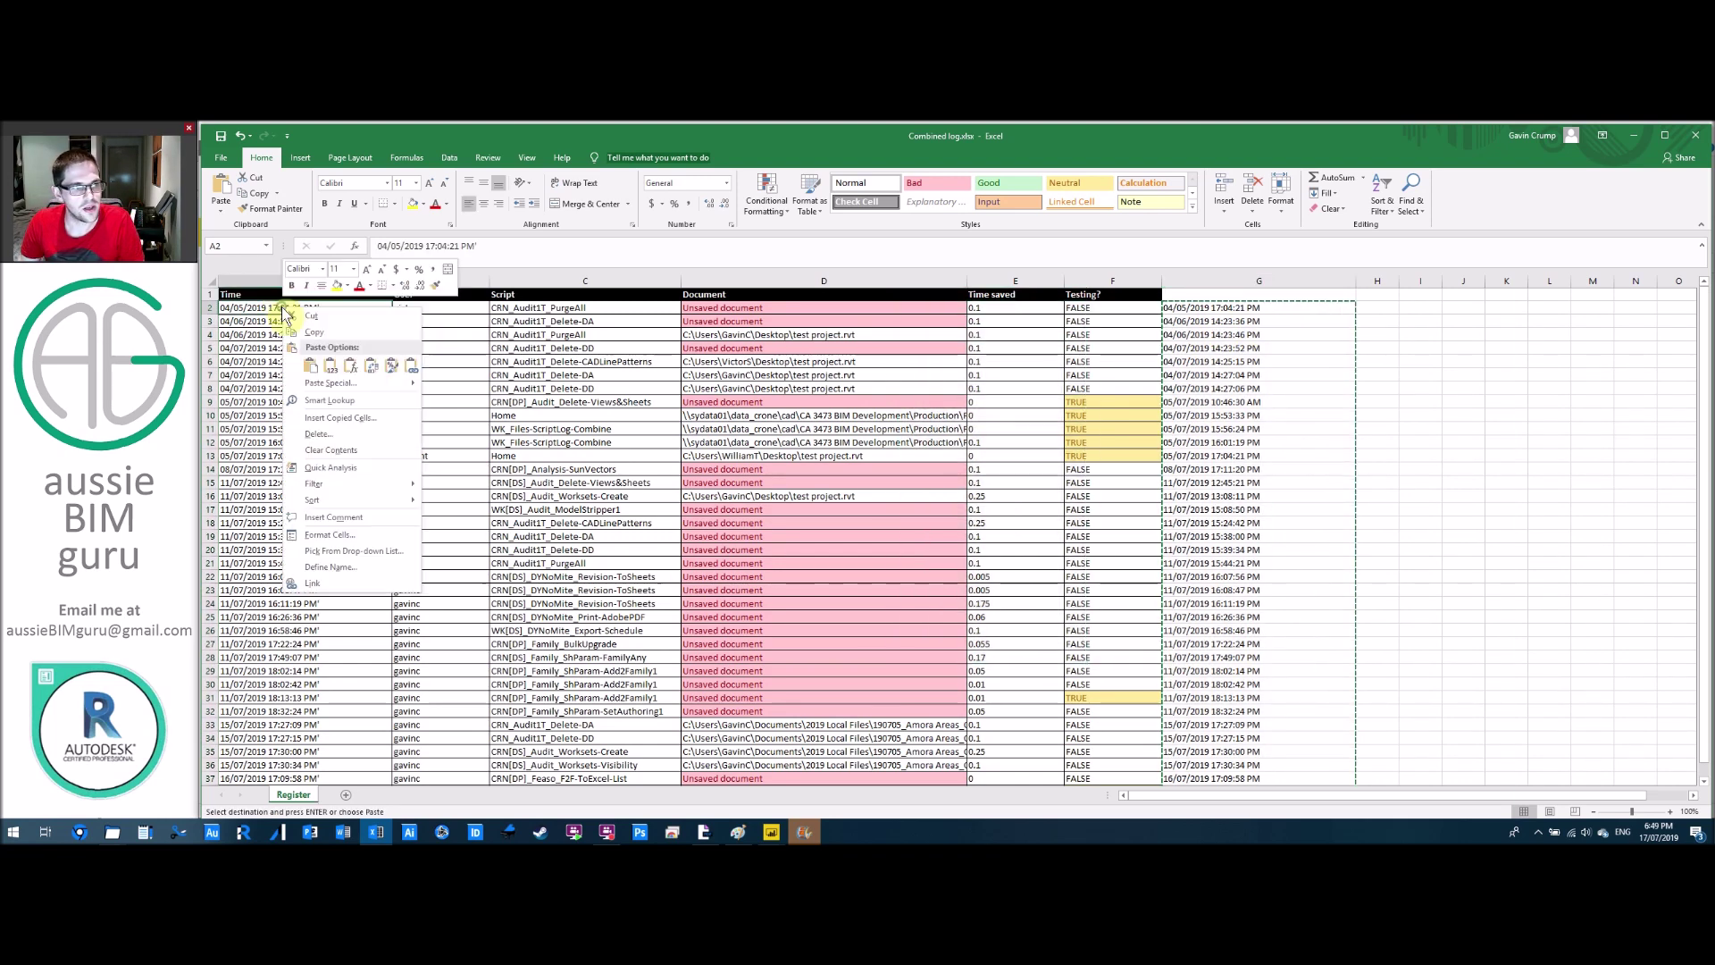
click(309, 365)
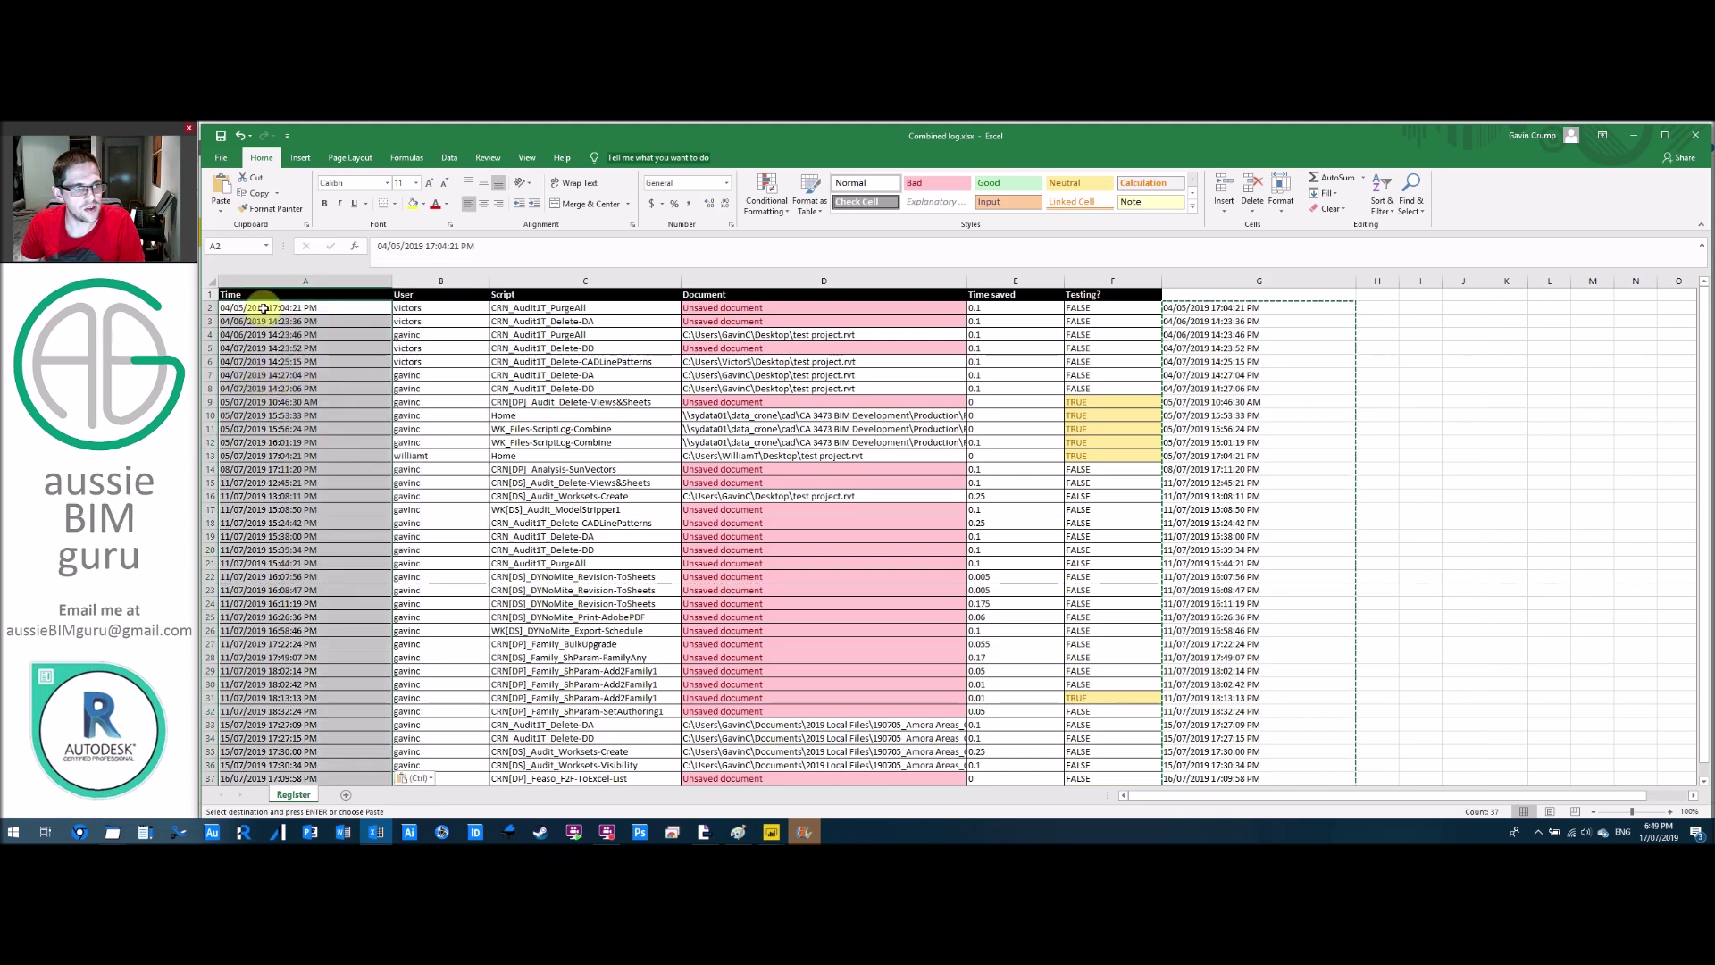
click(306, 322)
click(287, 657)
Delete helper column G, and close the Combined log workbook to switch to Power BI Desktop.
click(1233, 288)
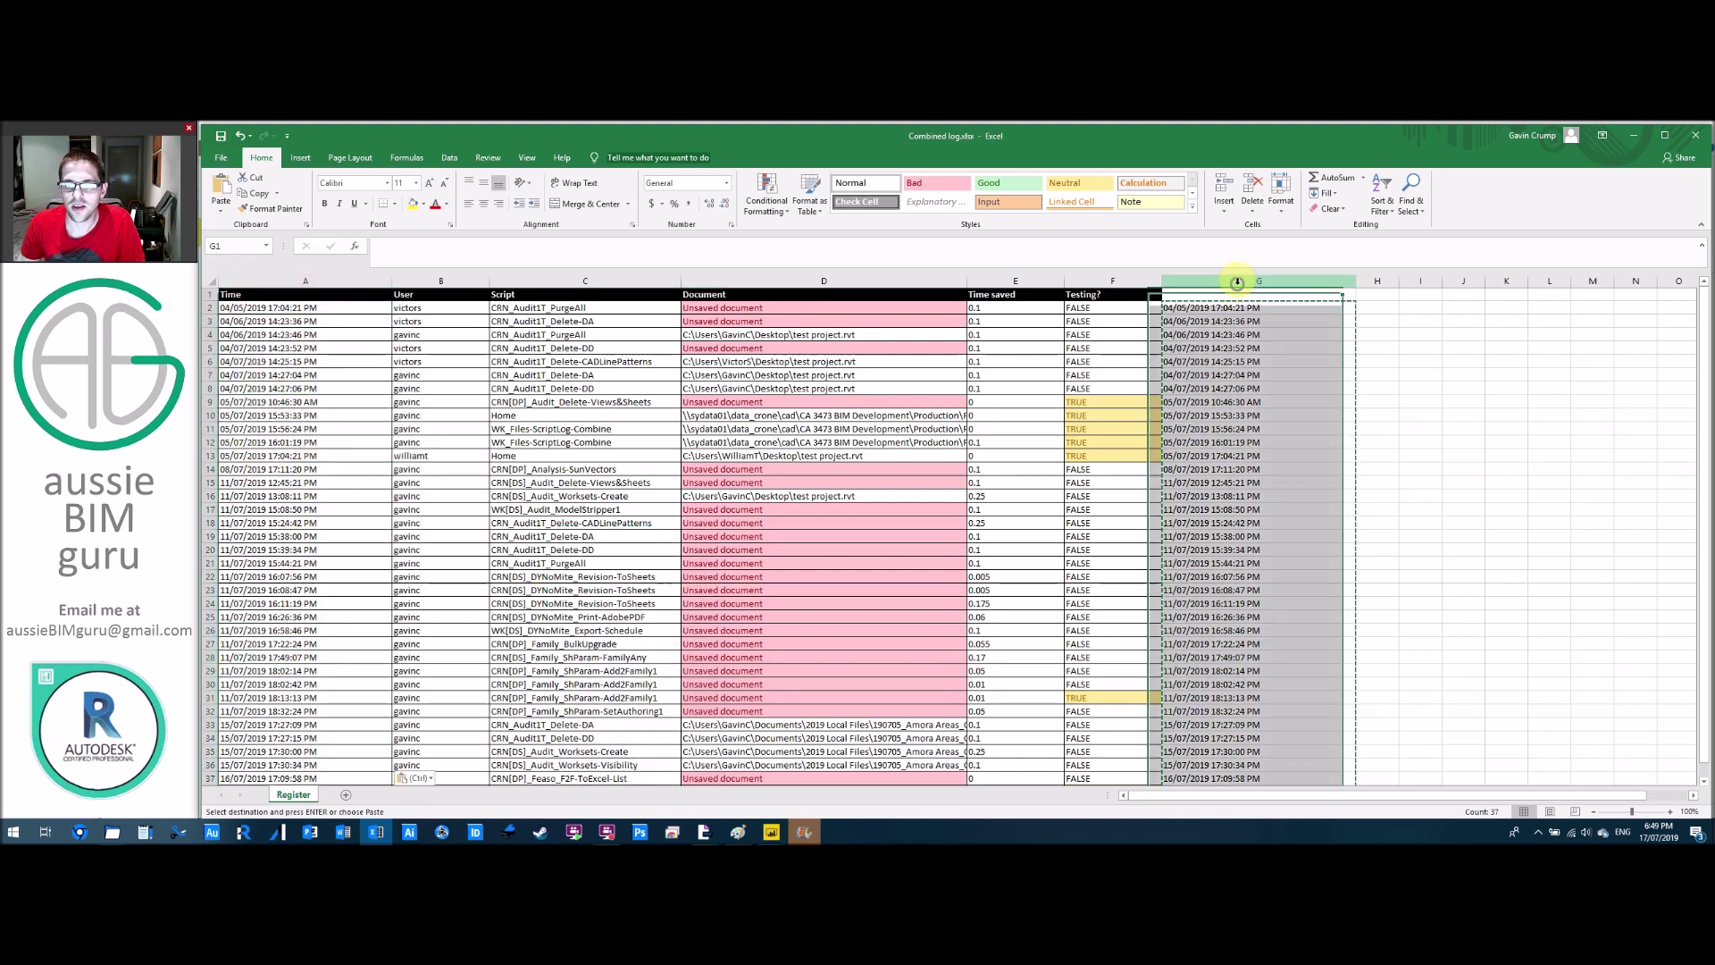
right_click(1232, 288)
click(1268, 412)
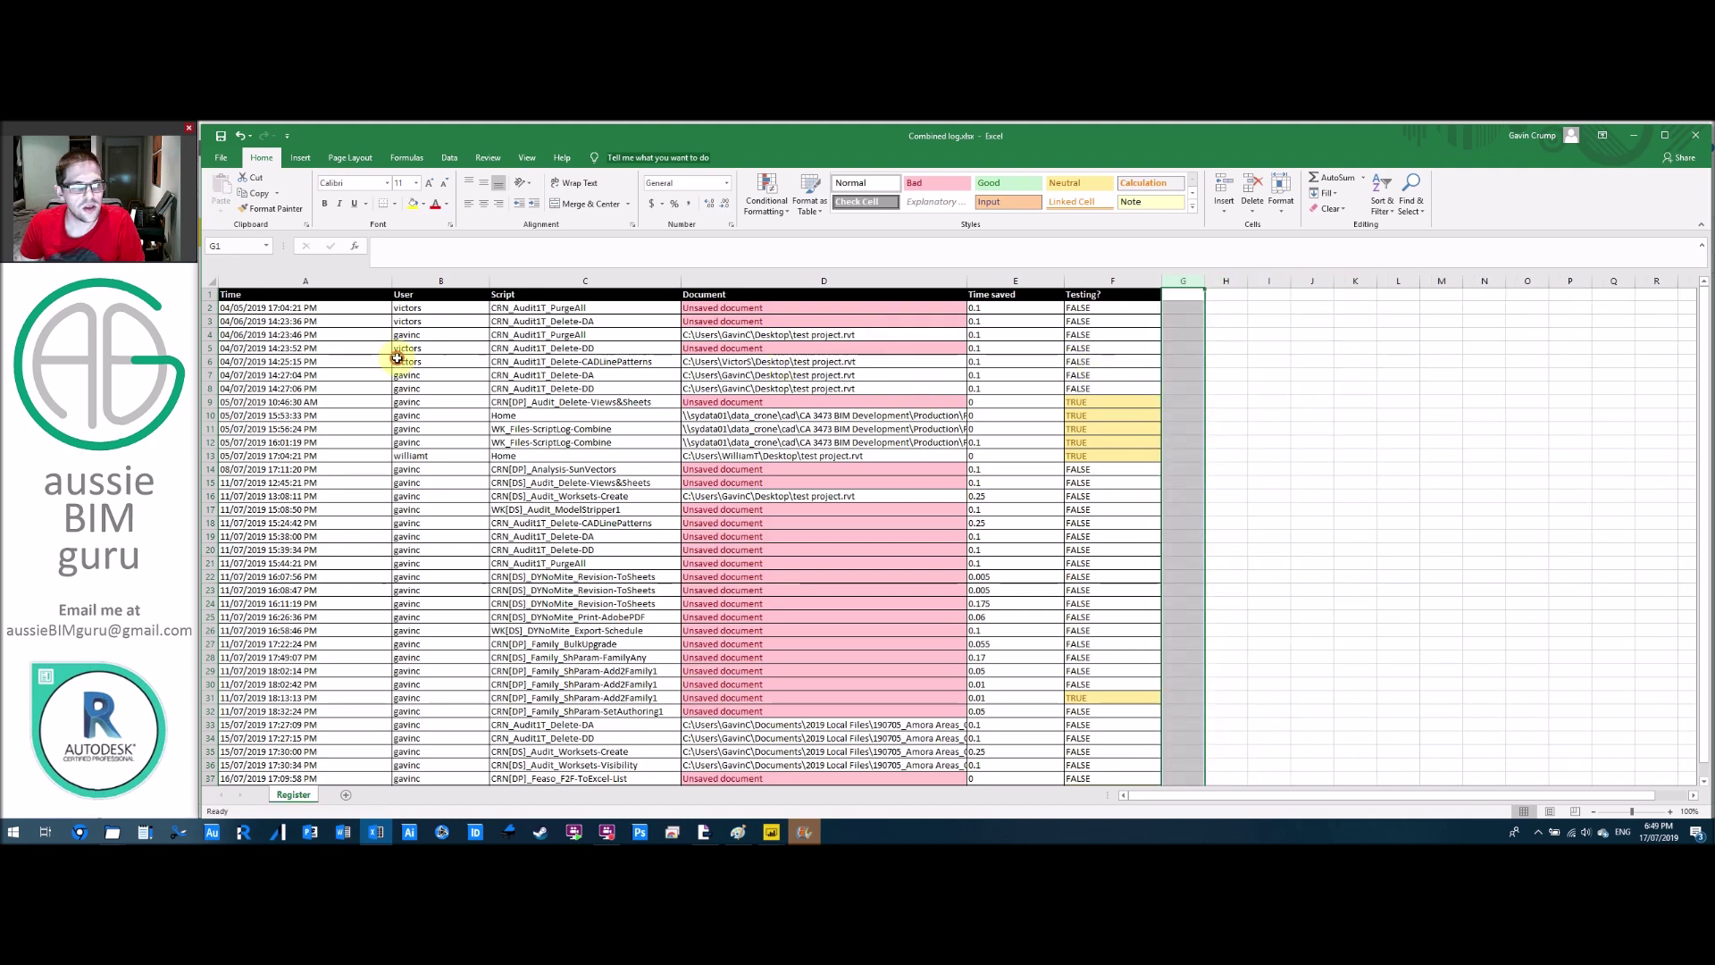
click(308, 360)
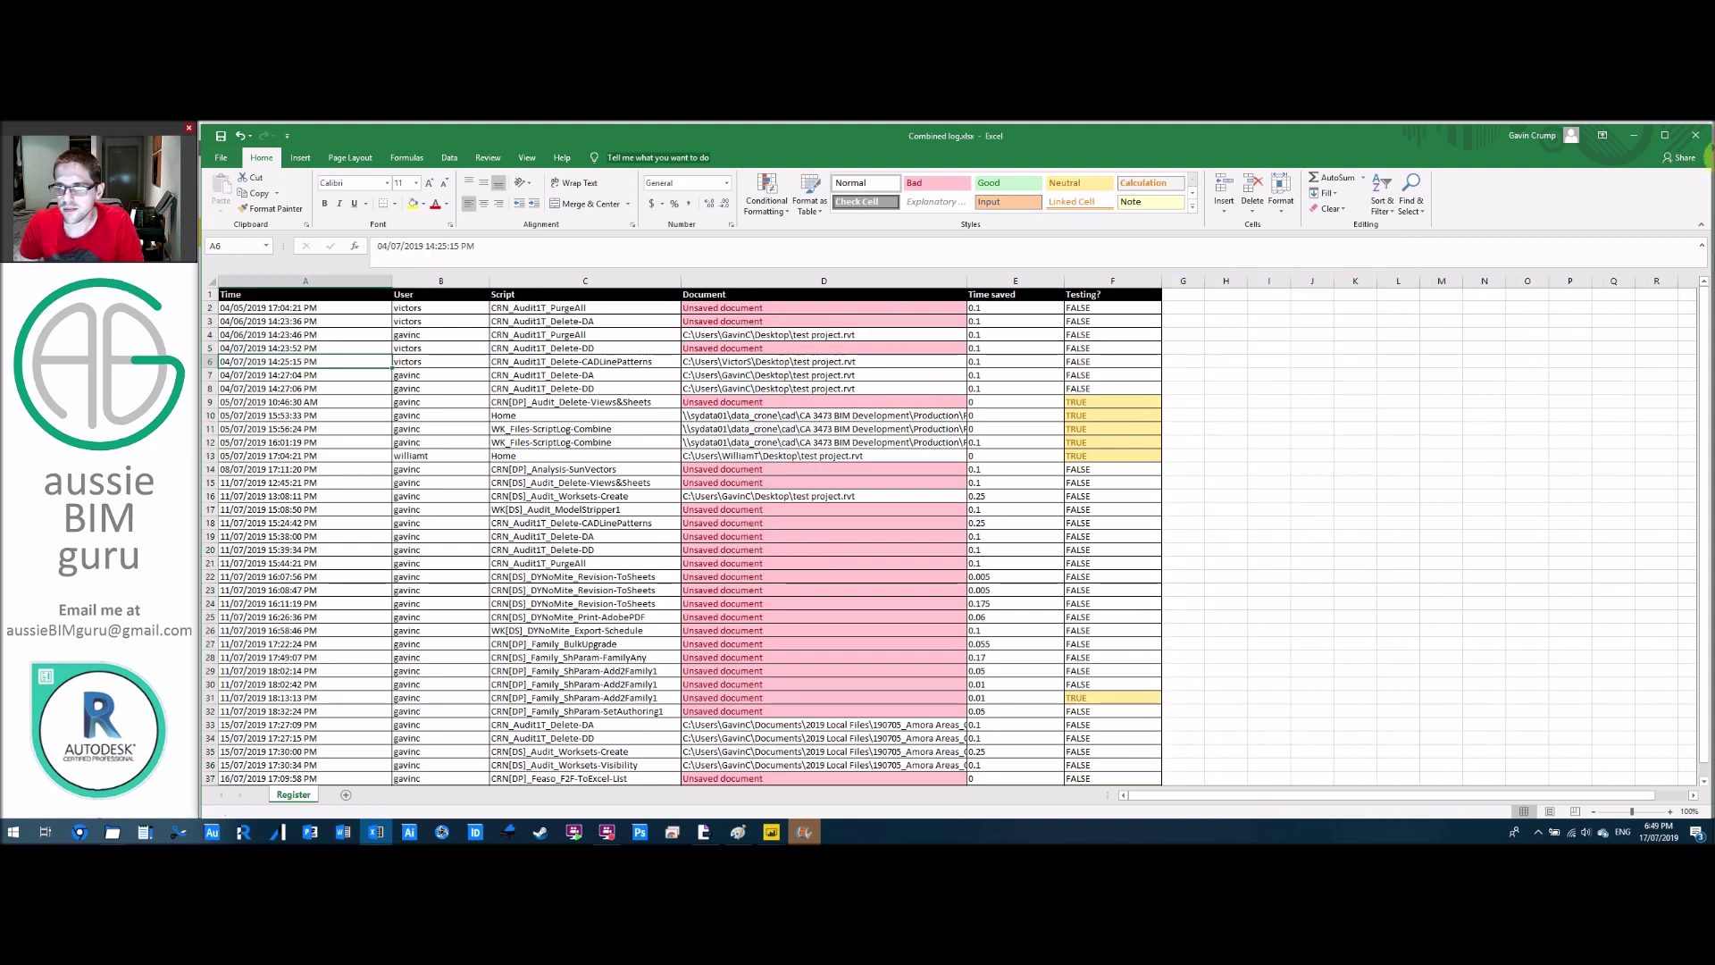
click(1695, 135)
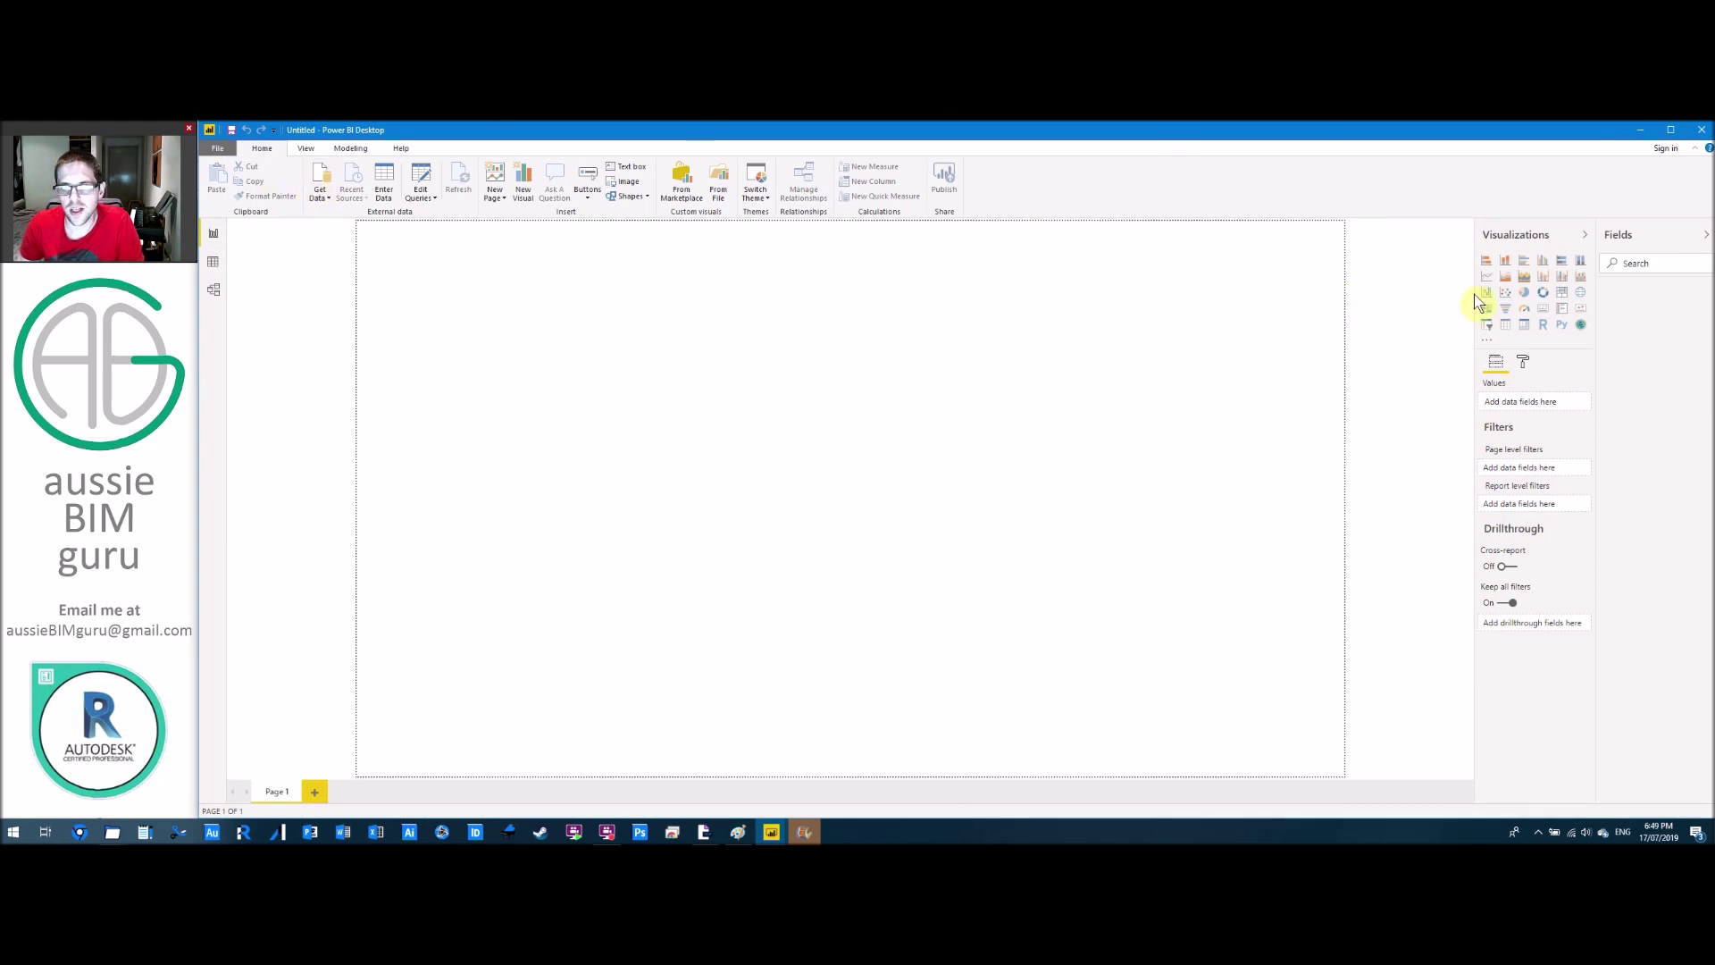
Widen the Visualizations and Fields panes, and look over the Data and Model views before returning to the report canvas.
drag(1478, 303, 1341, 302)
drag(1598, 313, 1493, 300)
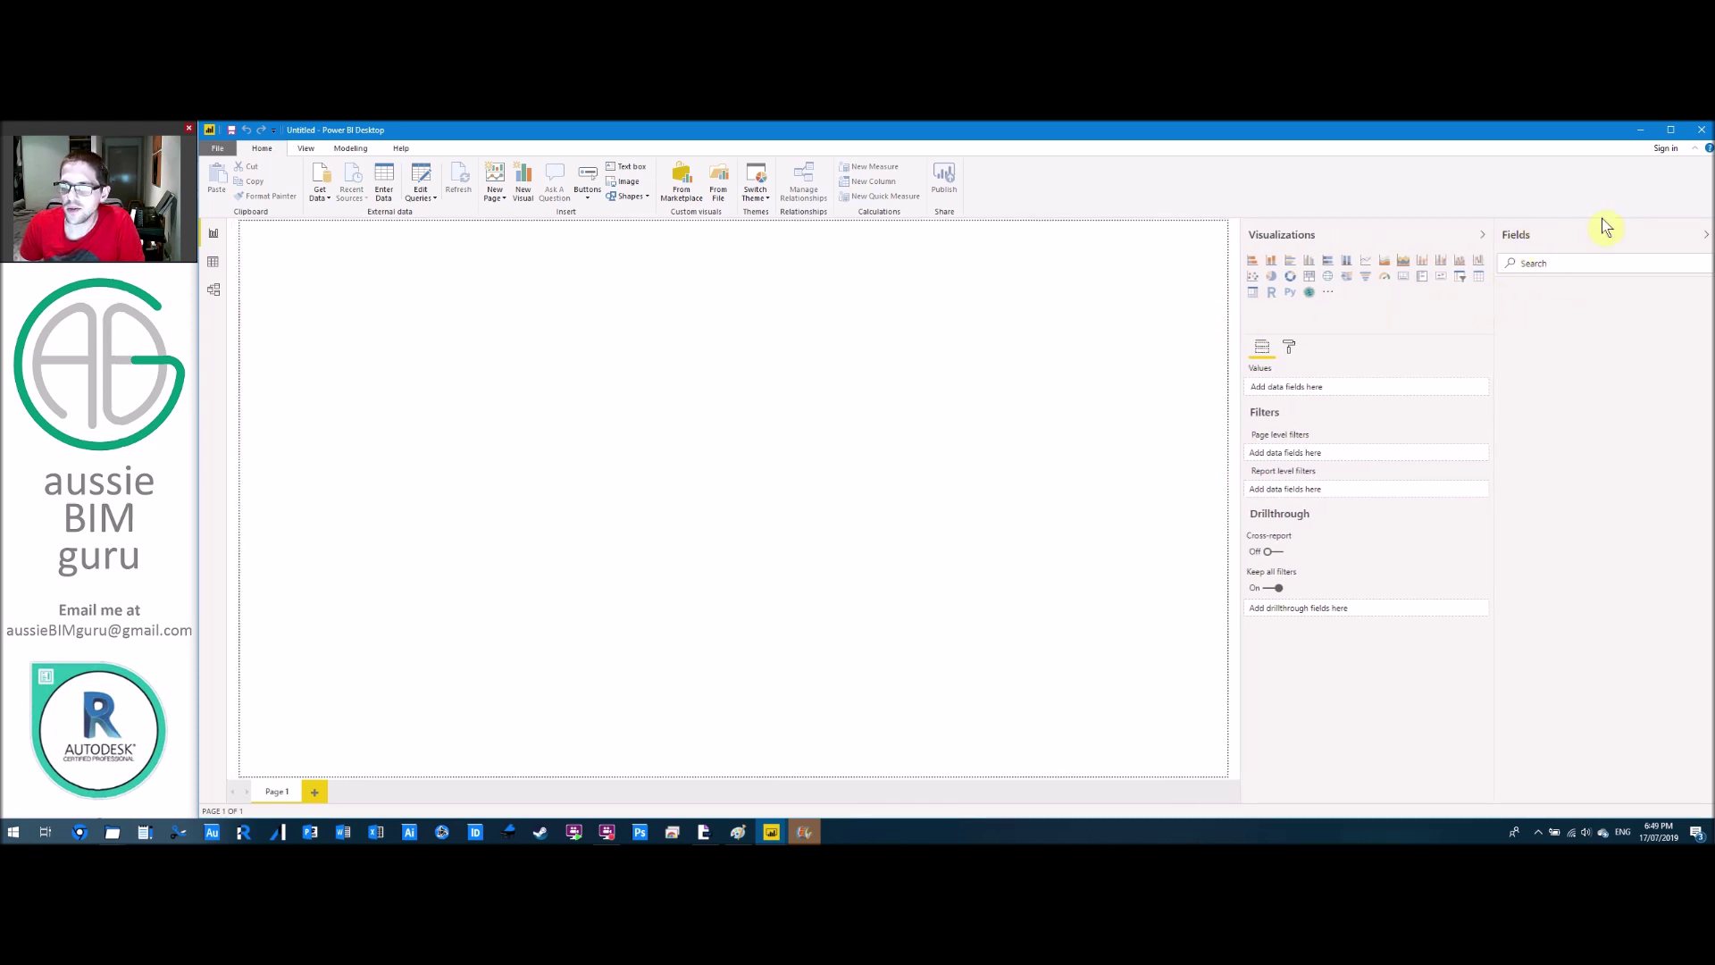
click(214, 263)
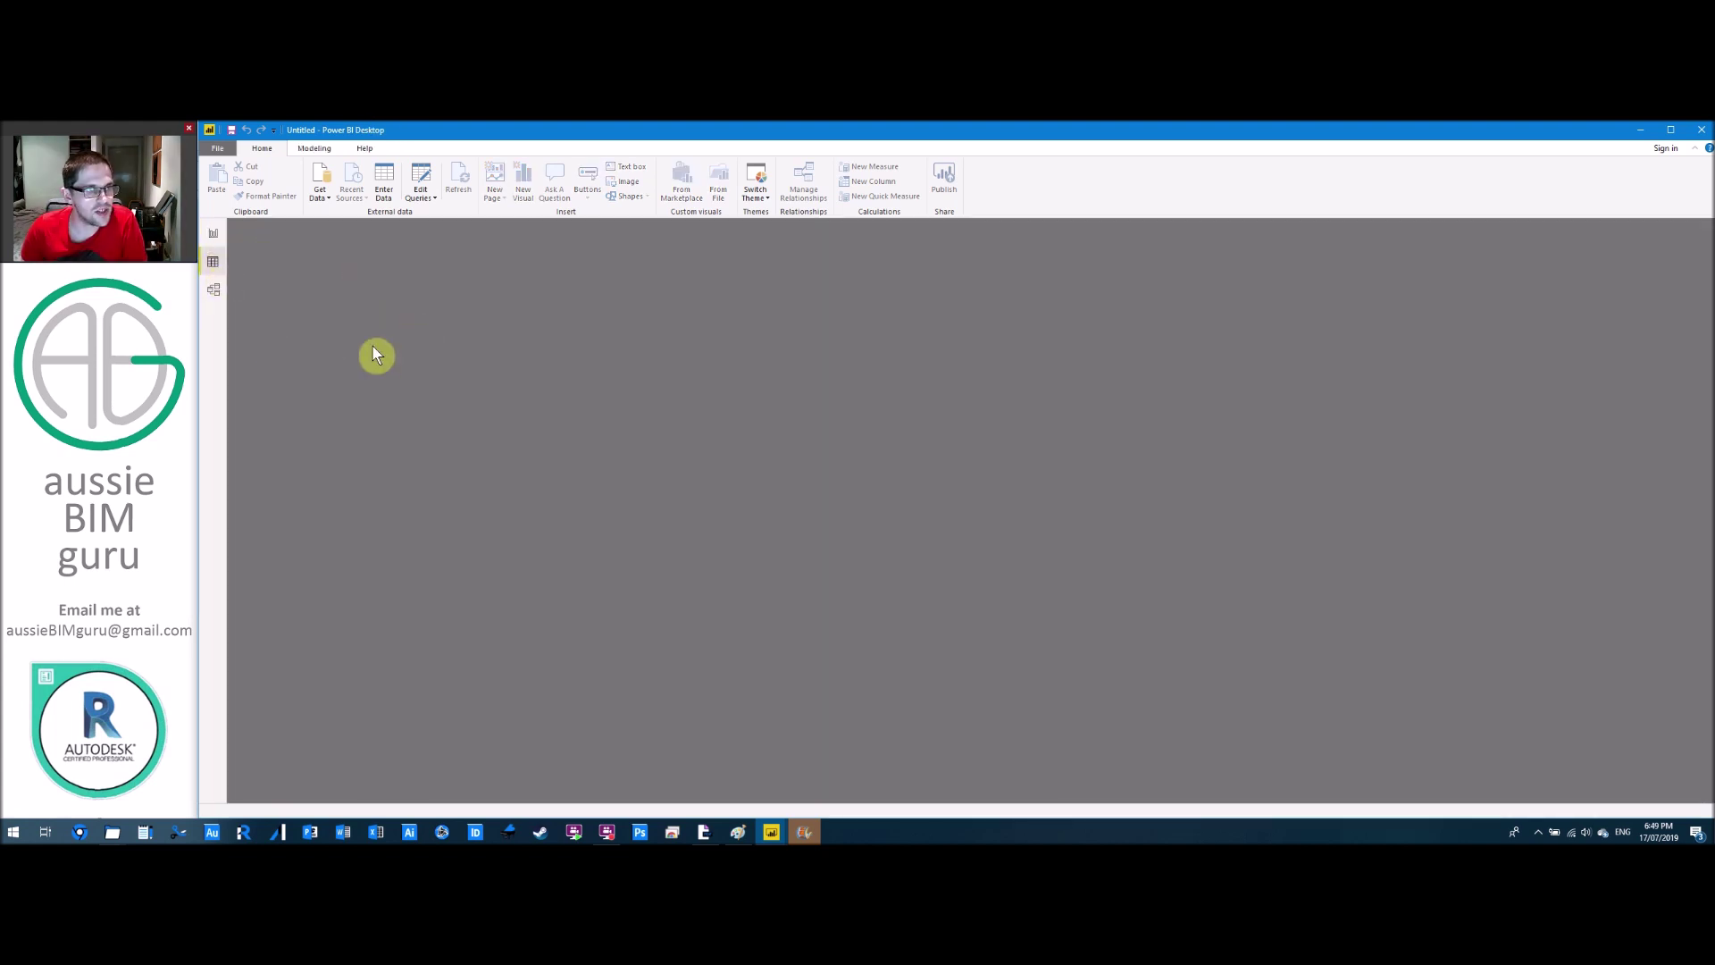
click(215, 291)
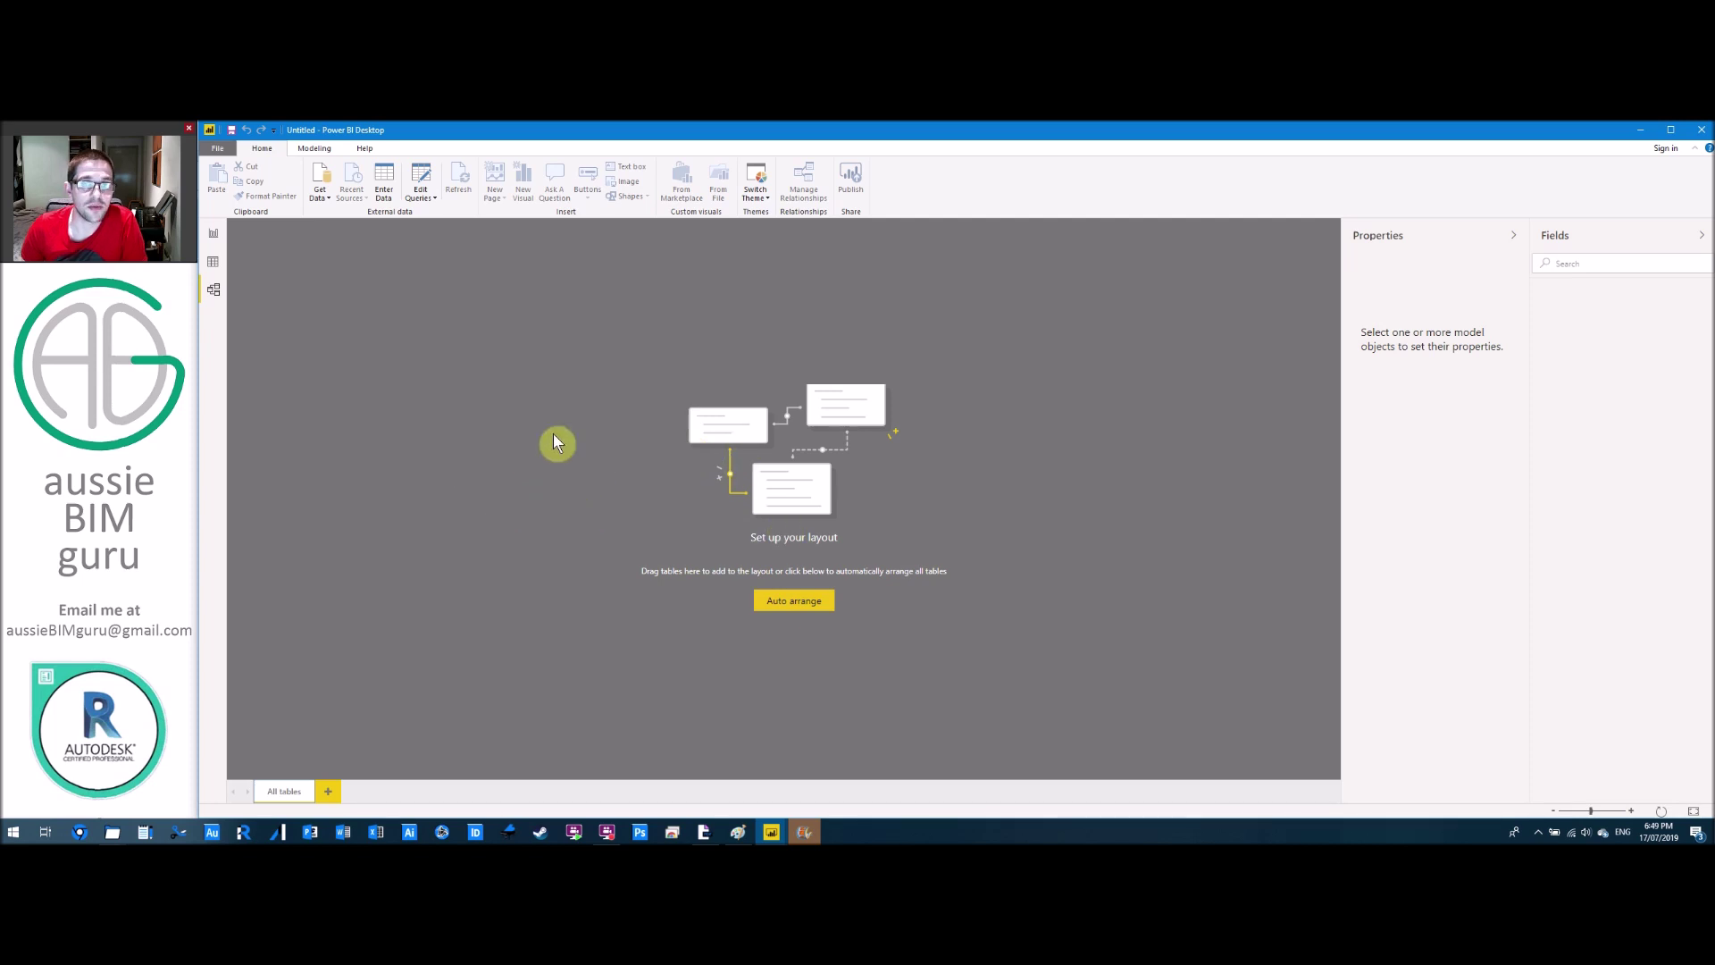
click(215, 234)
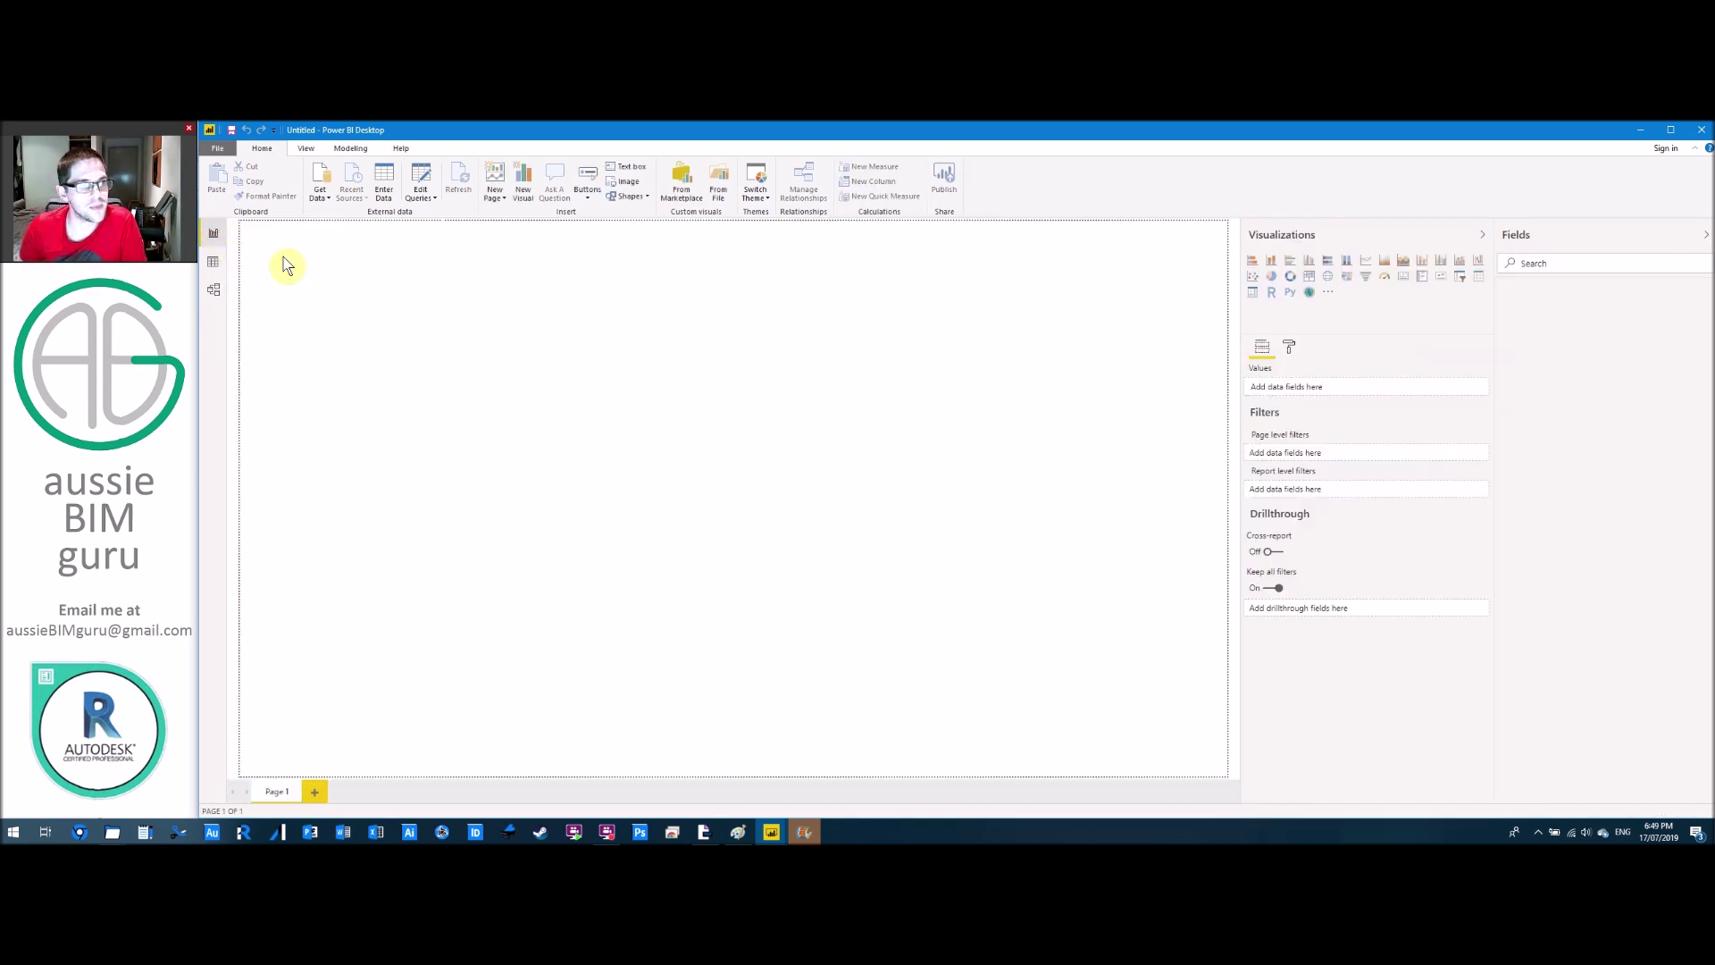
Get data from the Excel file Combined log.xlsx in the desktop's New folder.
click(322, 198)
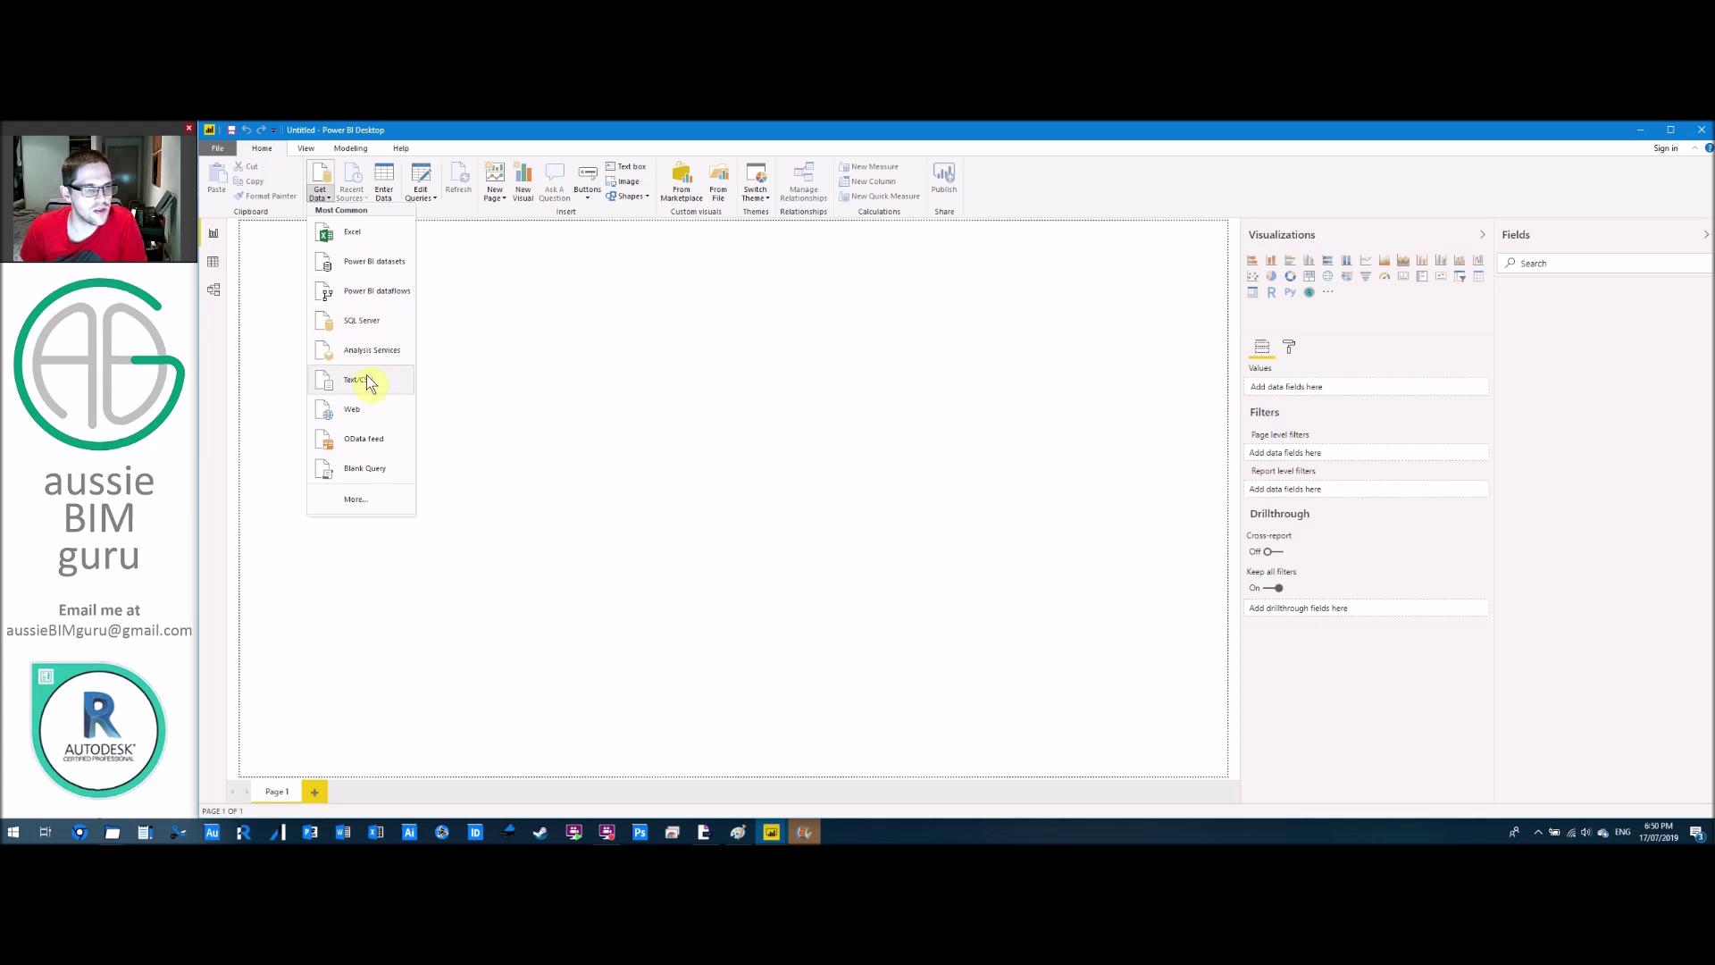
click(385, 237)
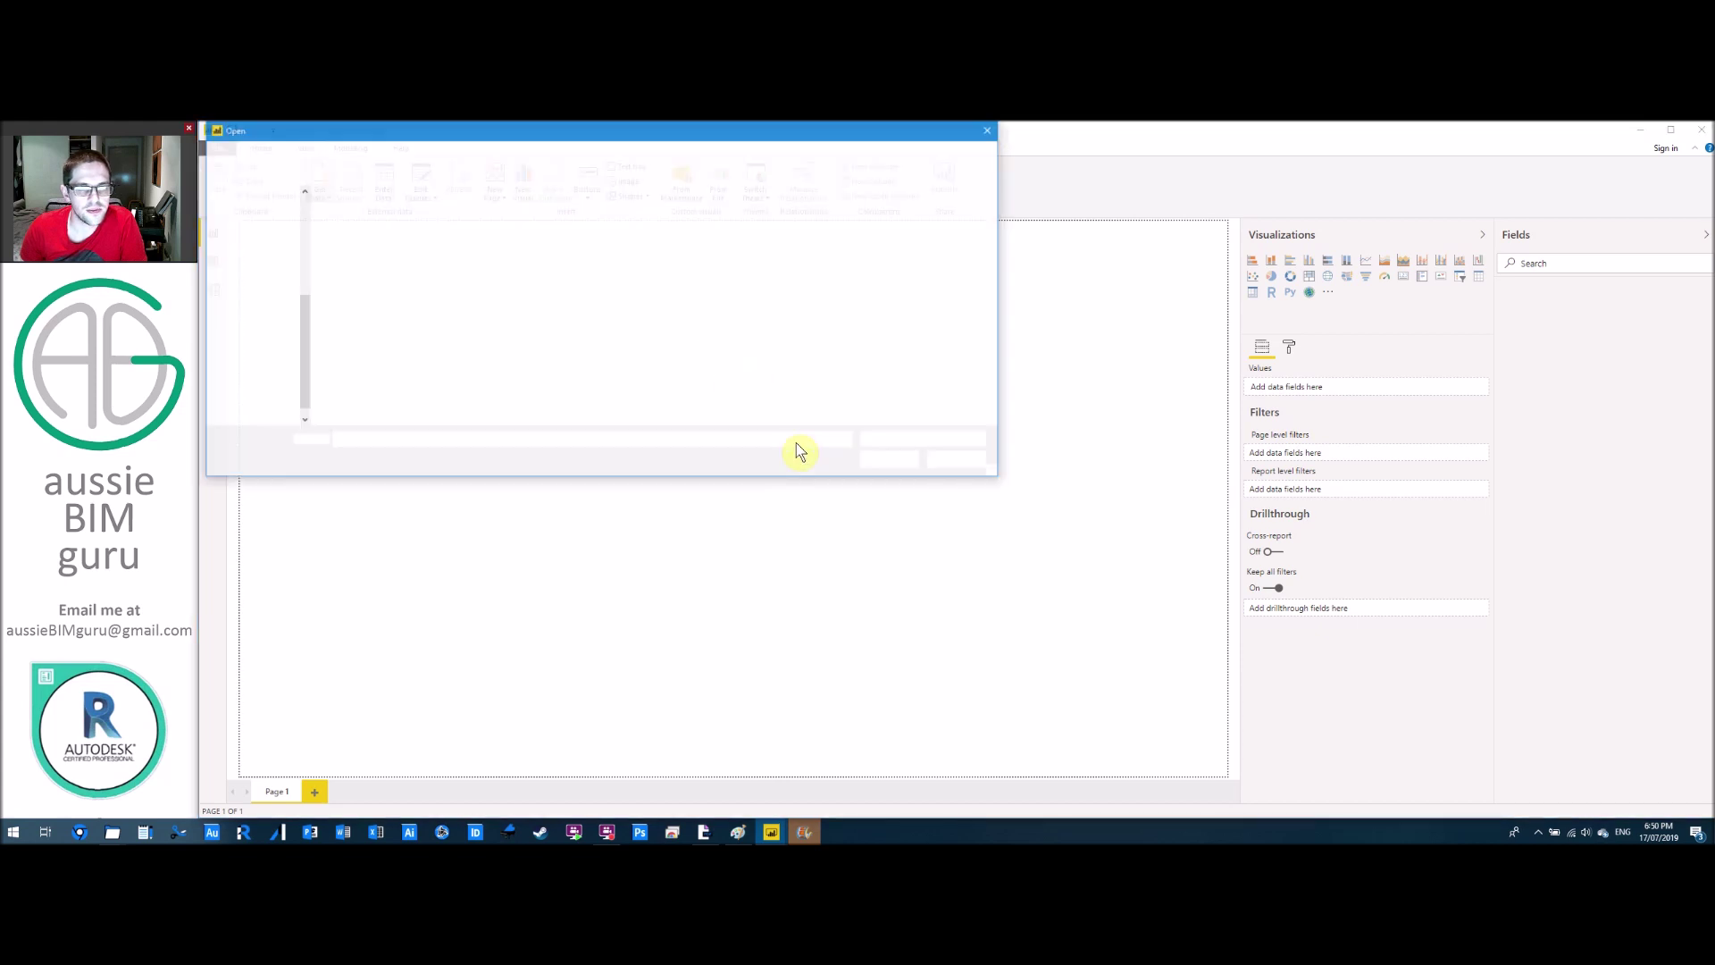
click(409, 241)
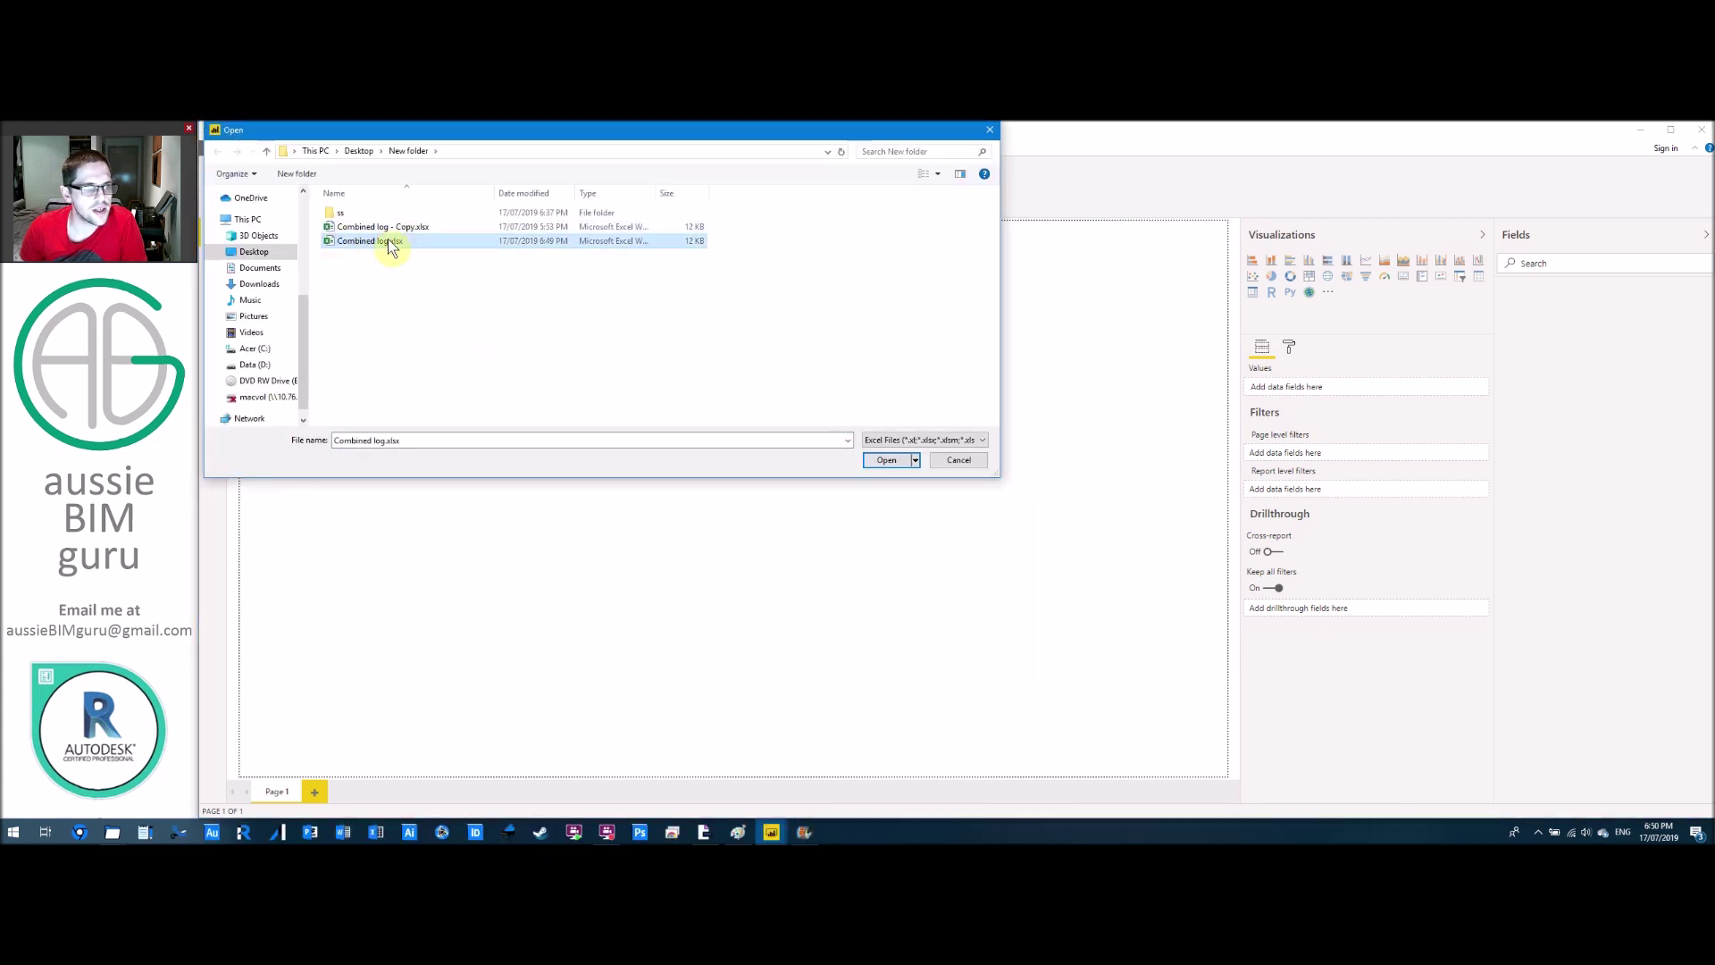
click(891, 460)
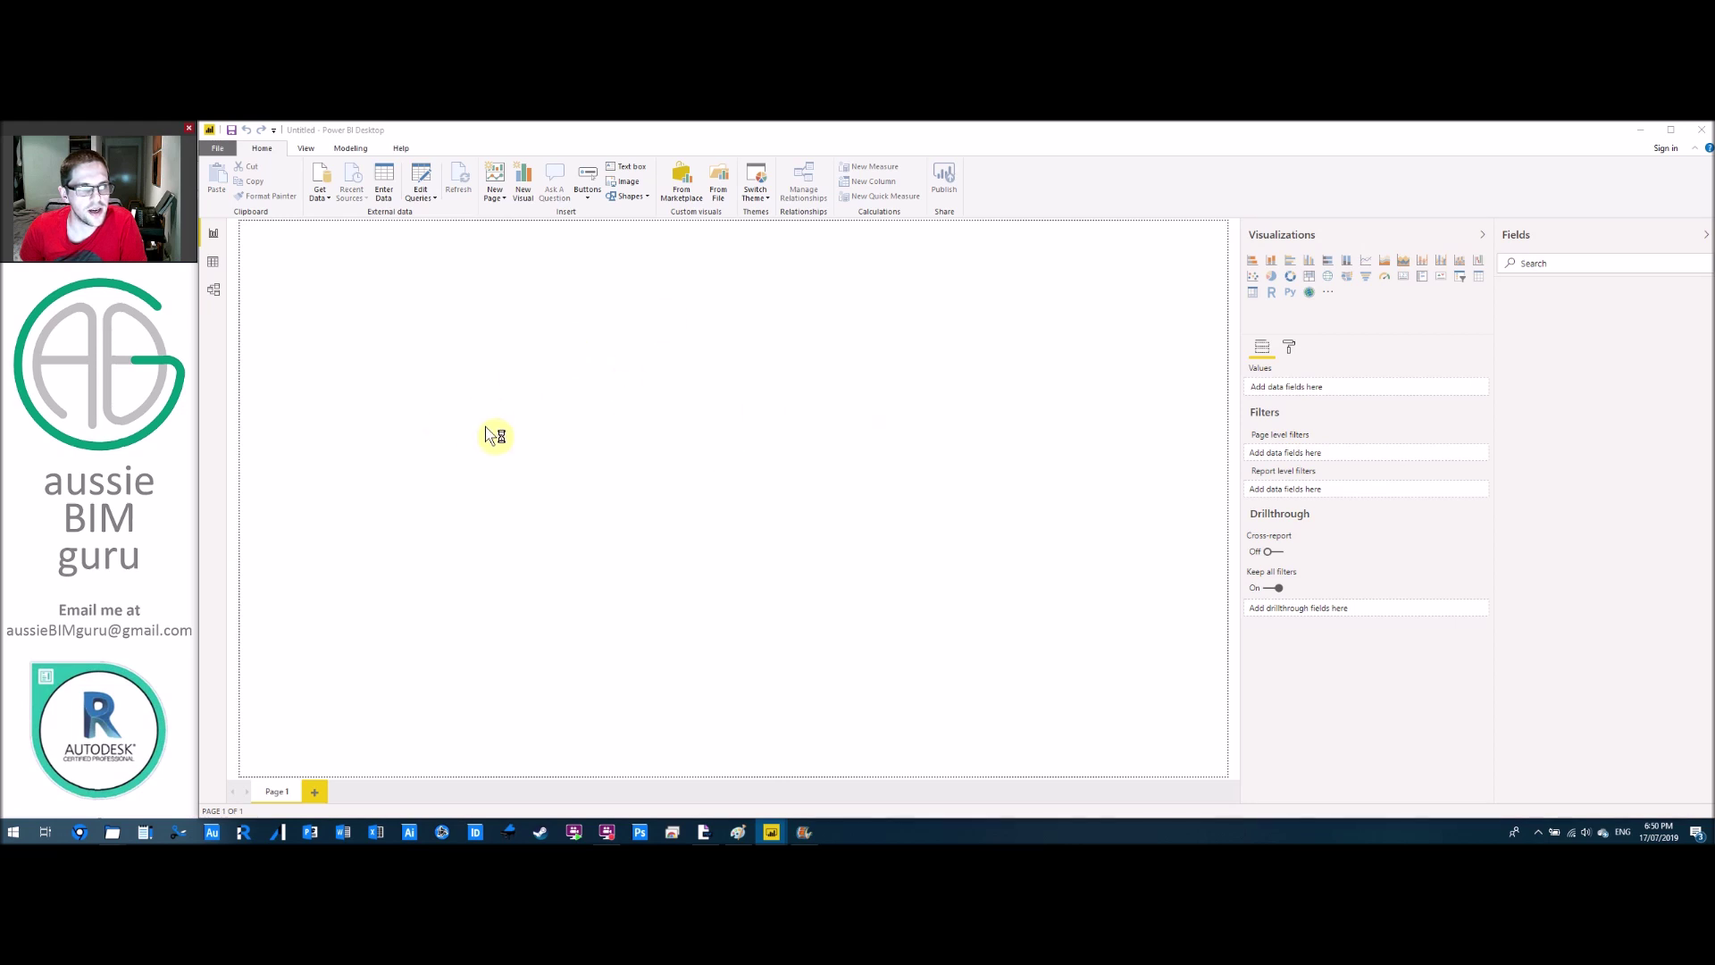
Select the Register sheet, check its previewed rows, and load it into the report.
click(603, 345)
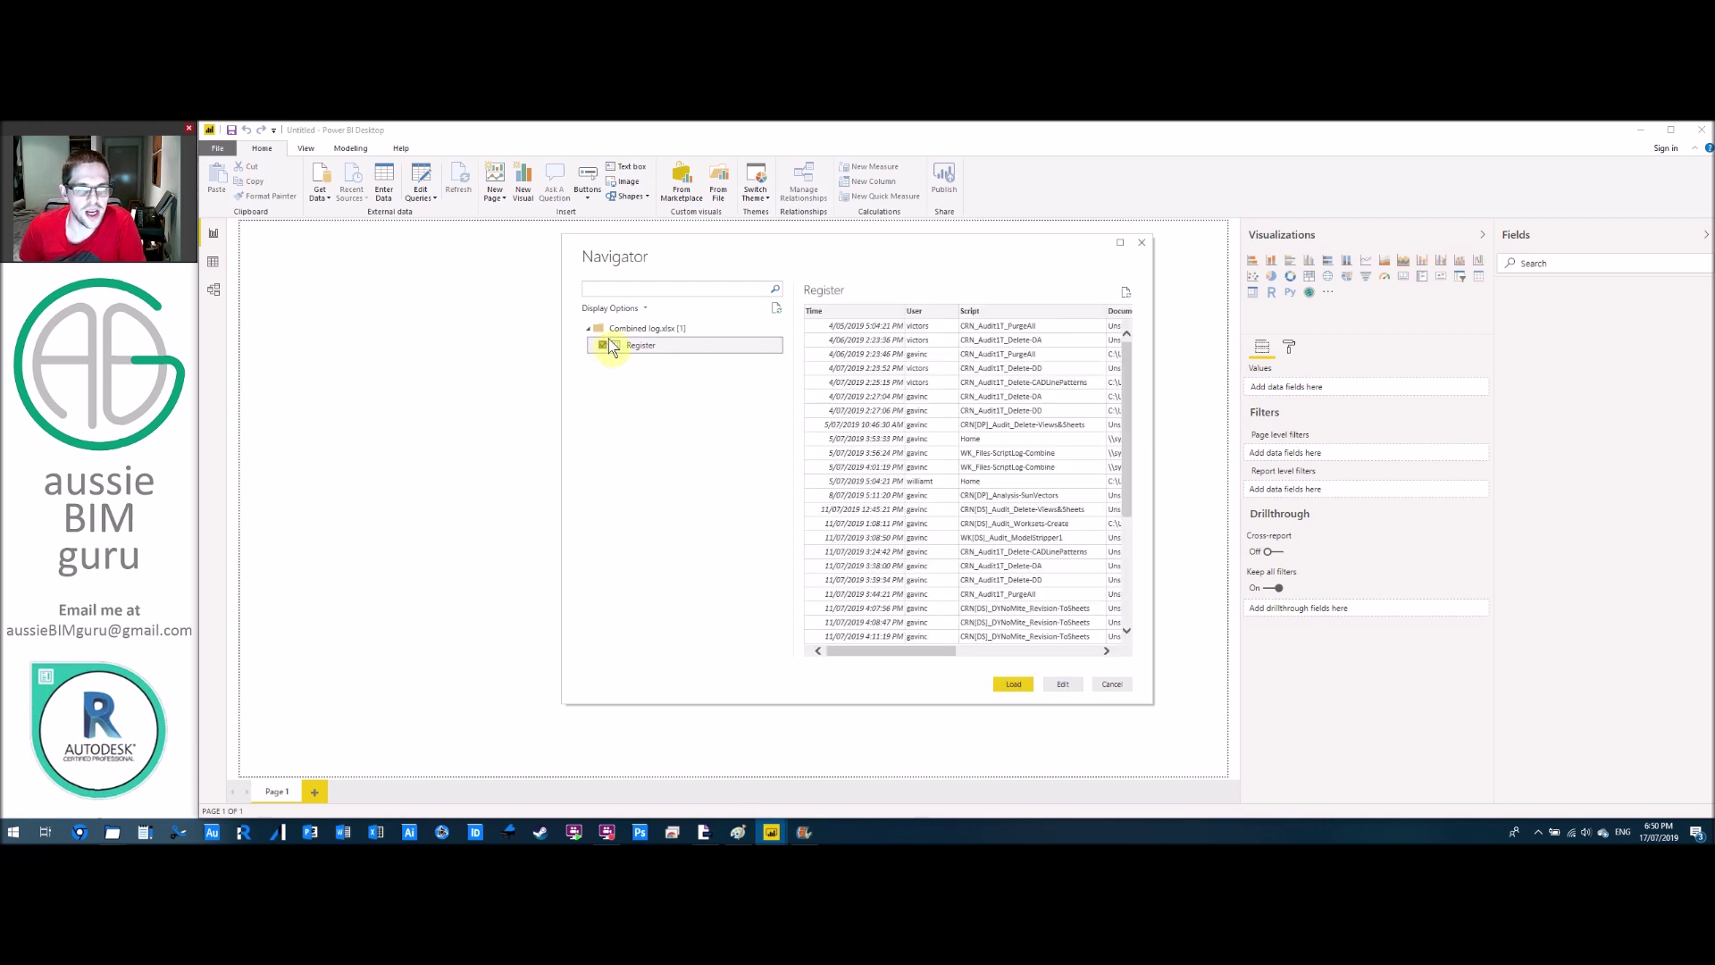
drag(930, 653, 1097, 651)
drag(1129, 523, 880, 675)
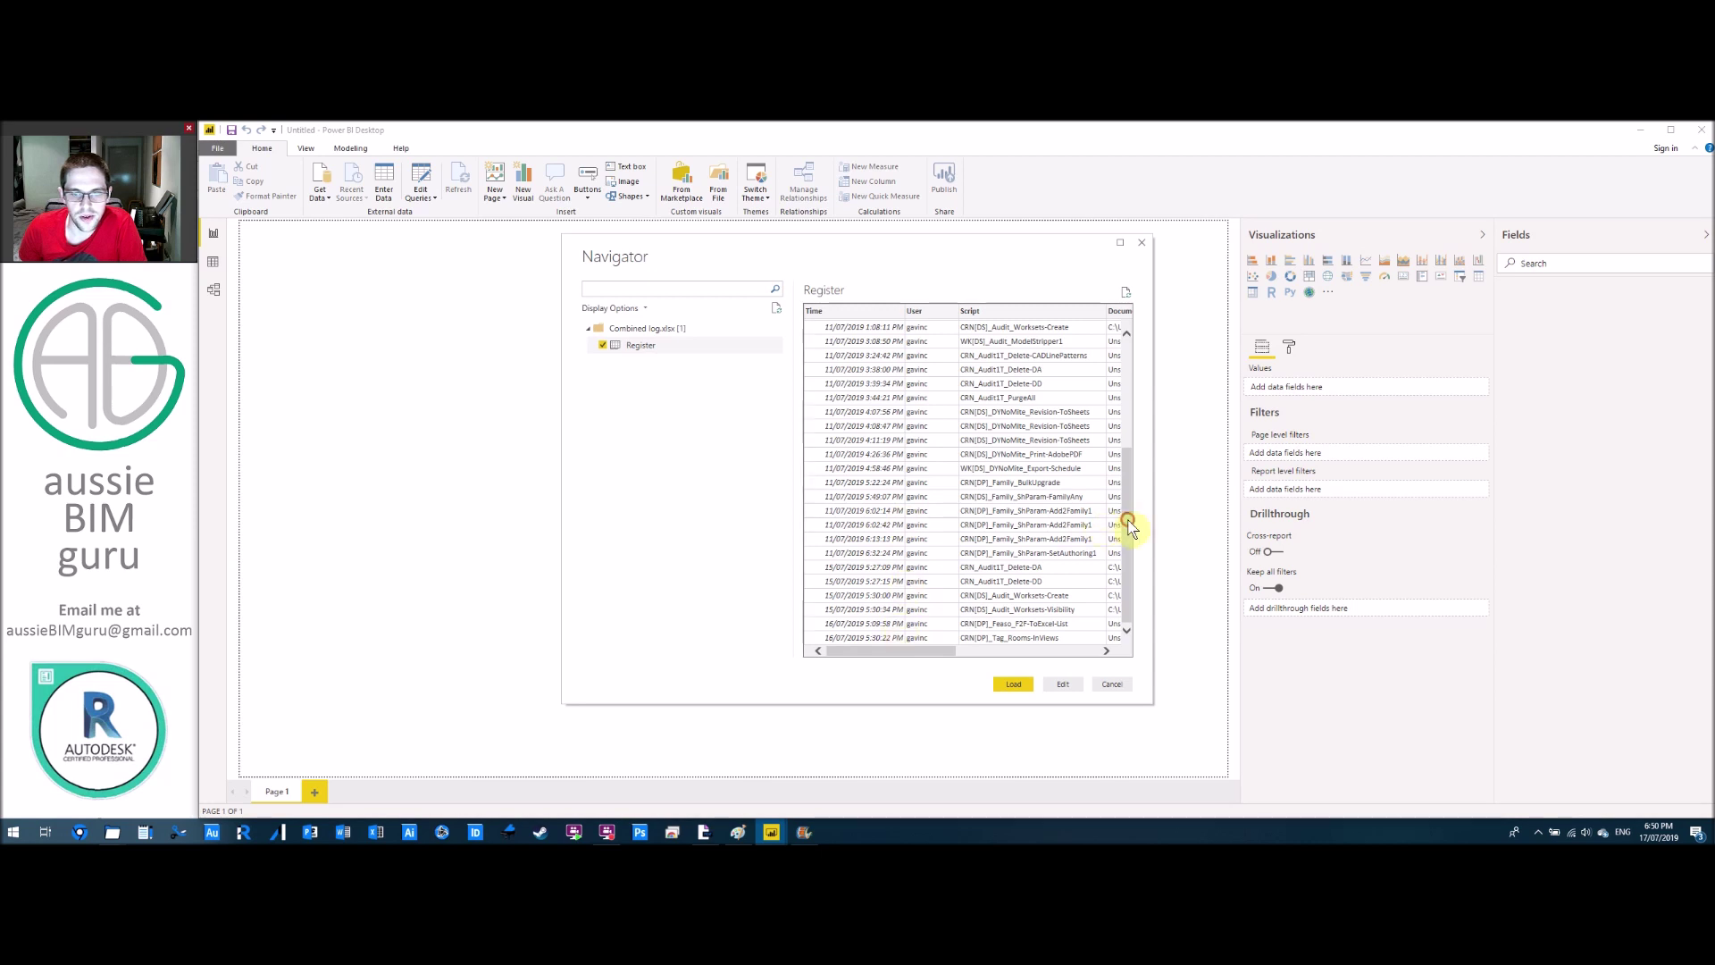
drag(1129, 527, 1128, 418)
click(1013, 684)
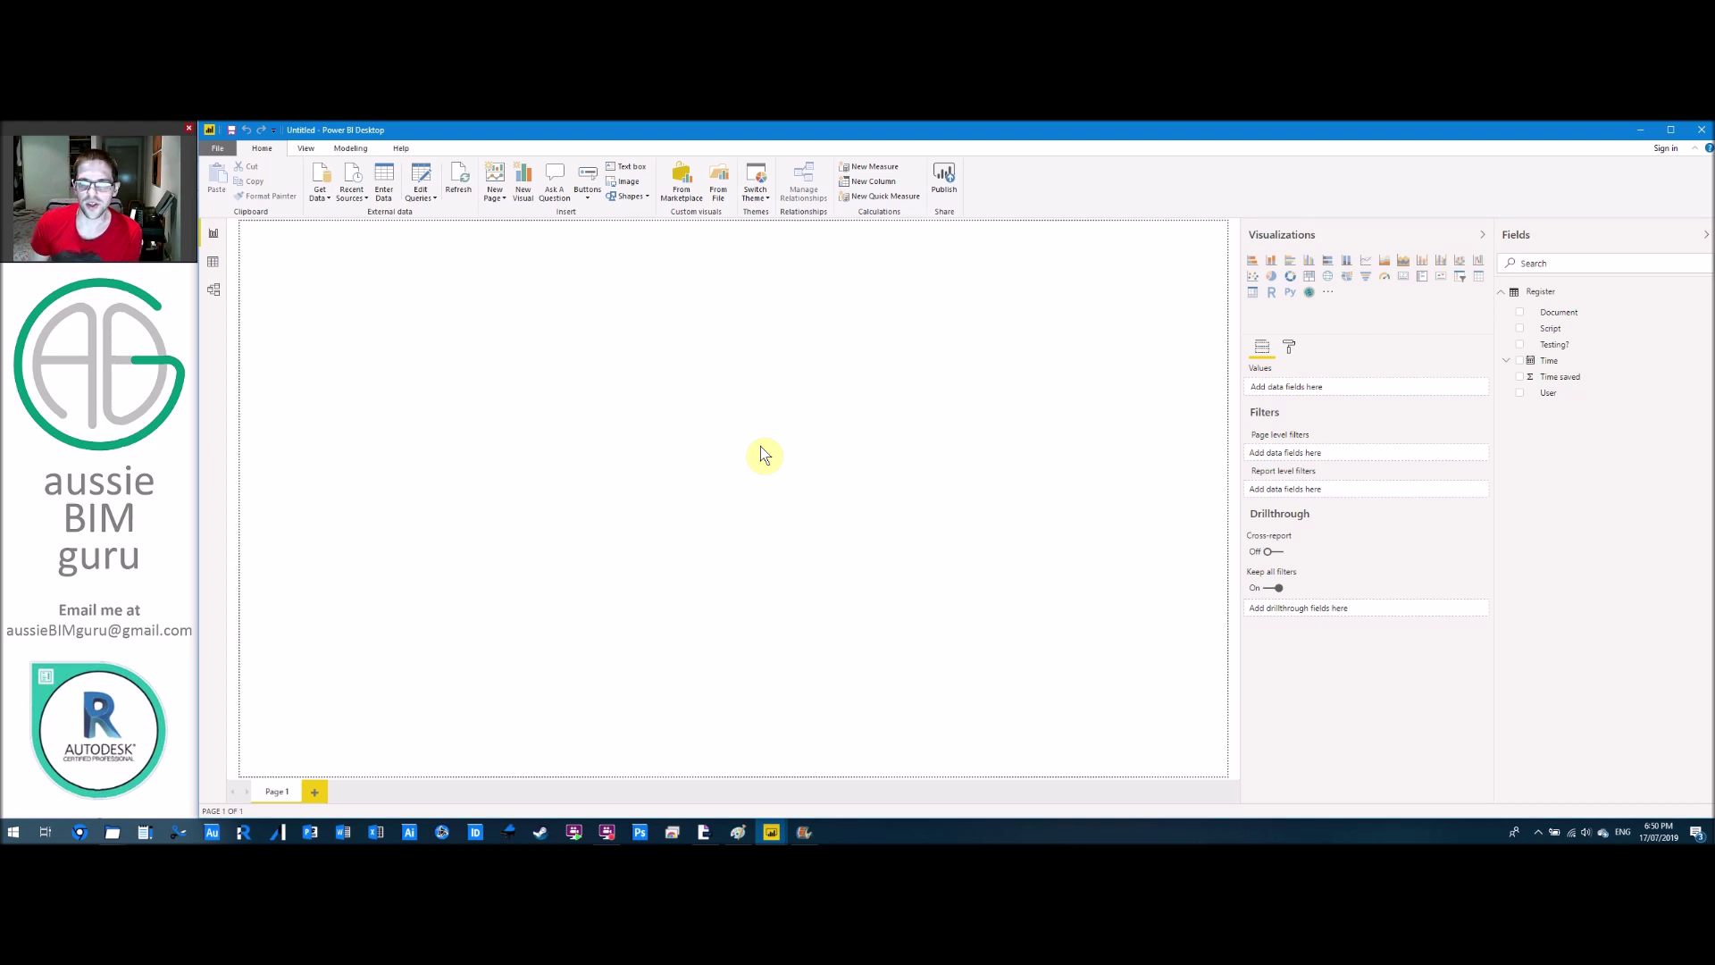
Inspect the loaded Register table in the Data view and return to the report canvas.
click(212, 261)
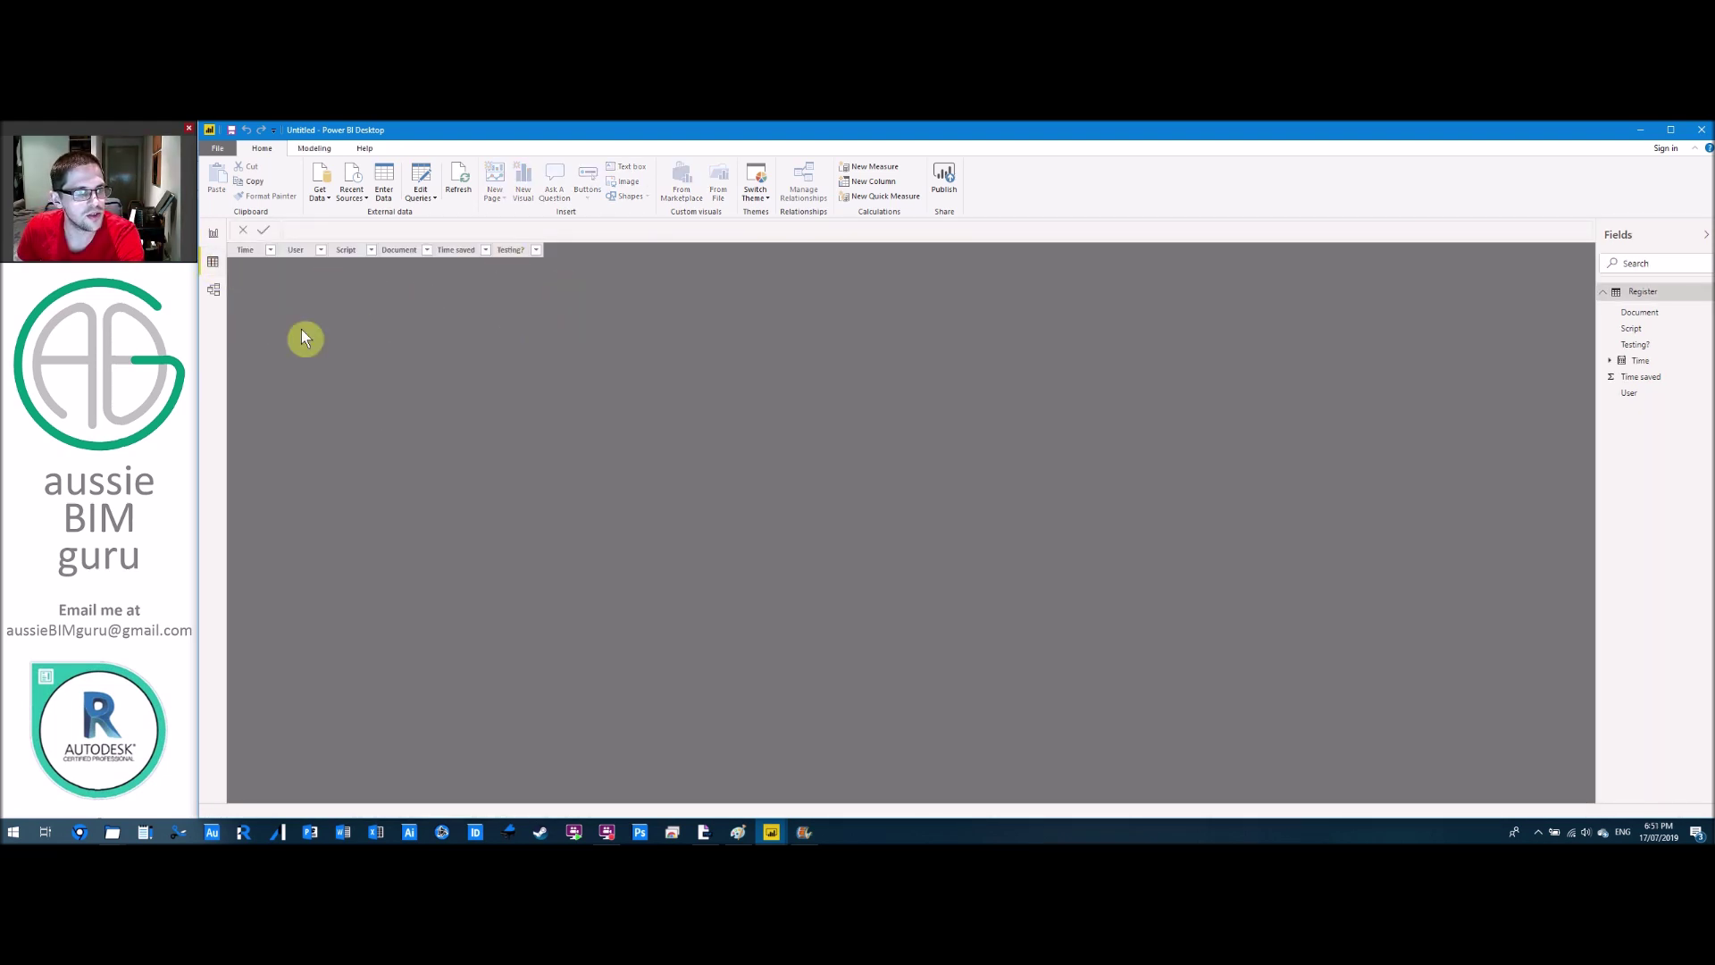
click(215, 234)
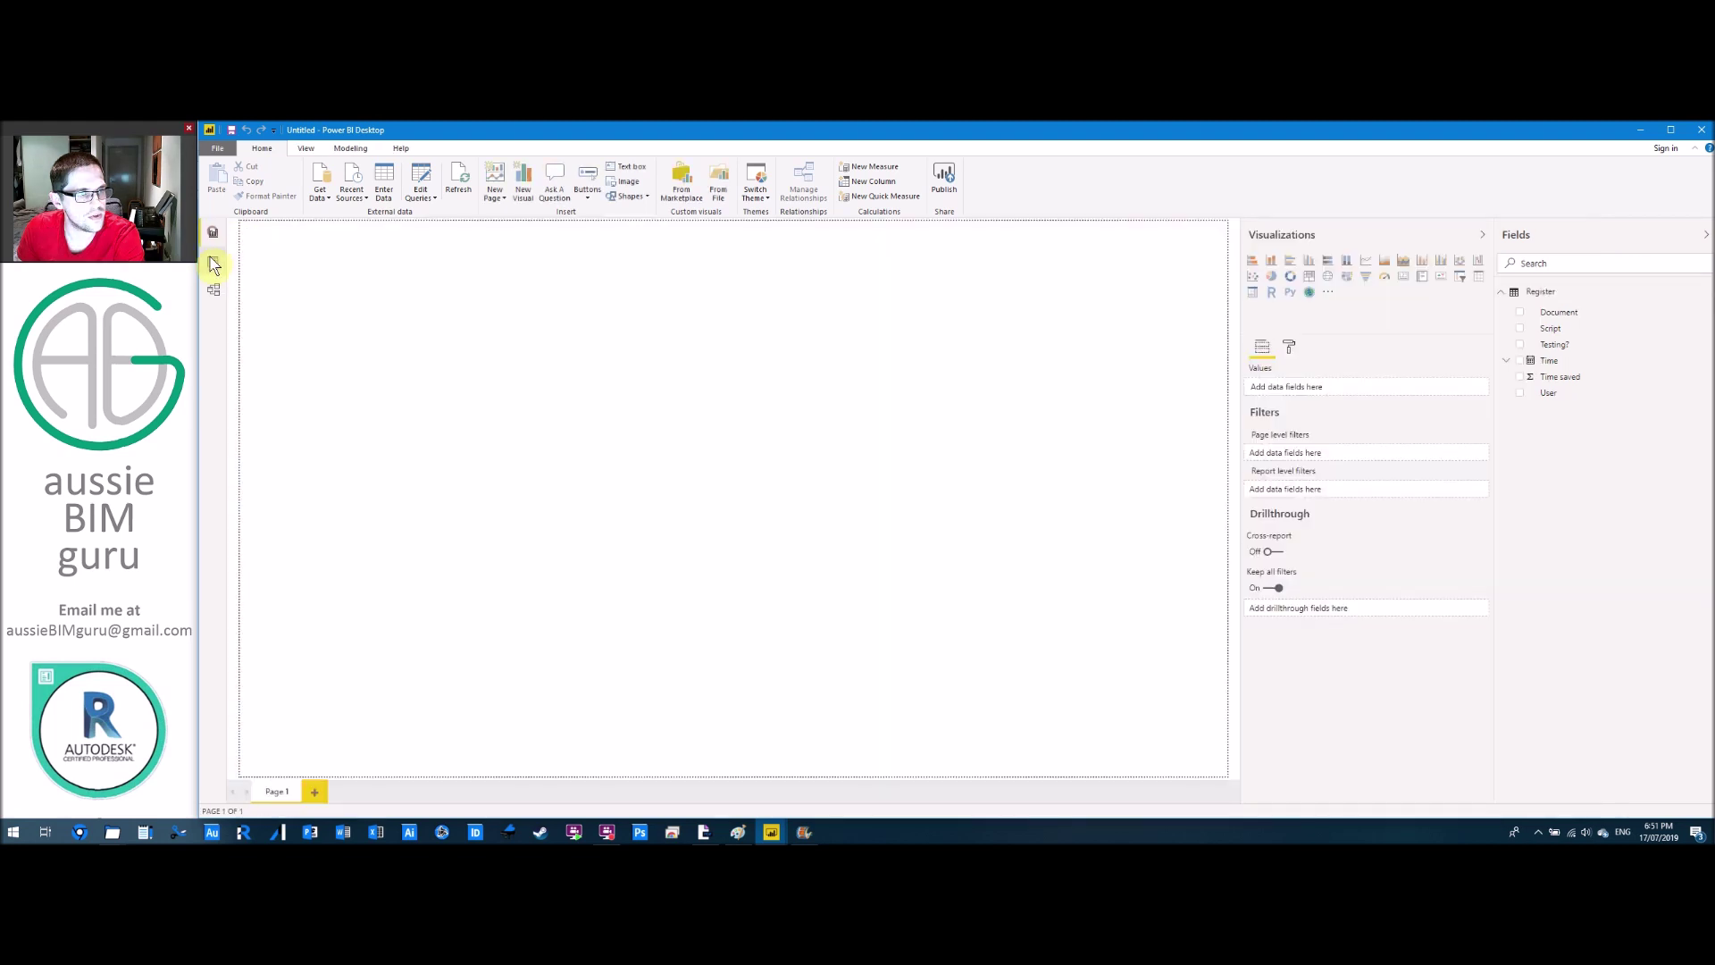
click(213, 262)
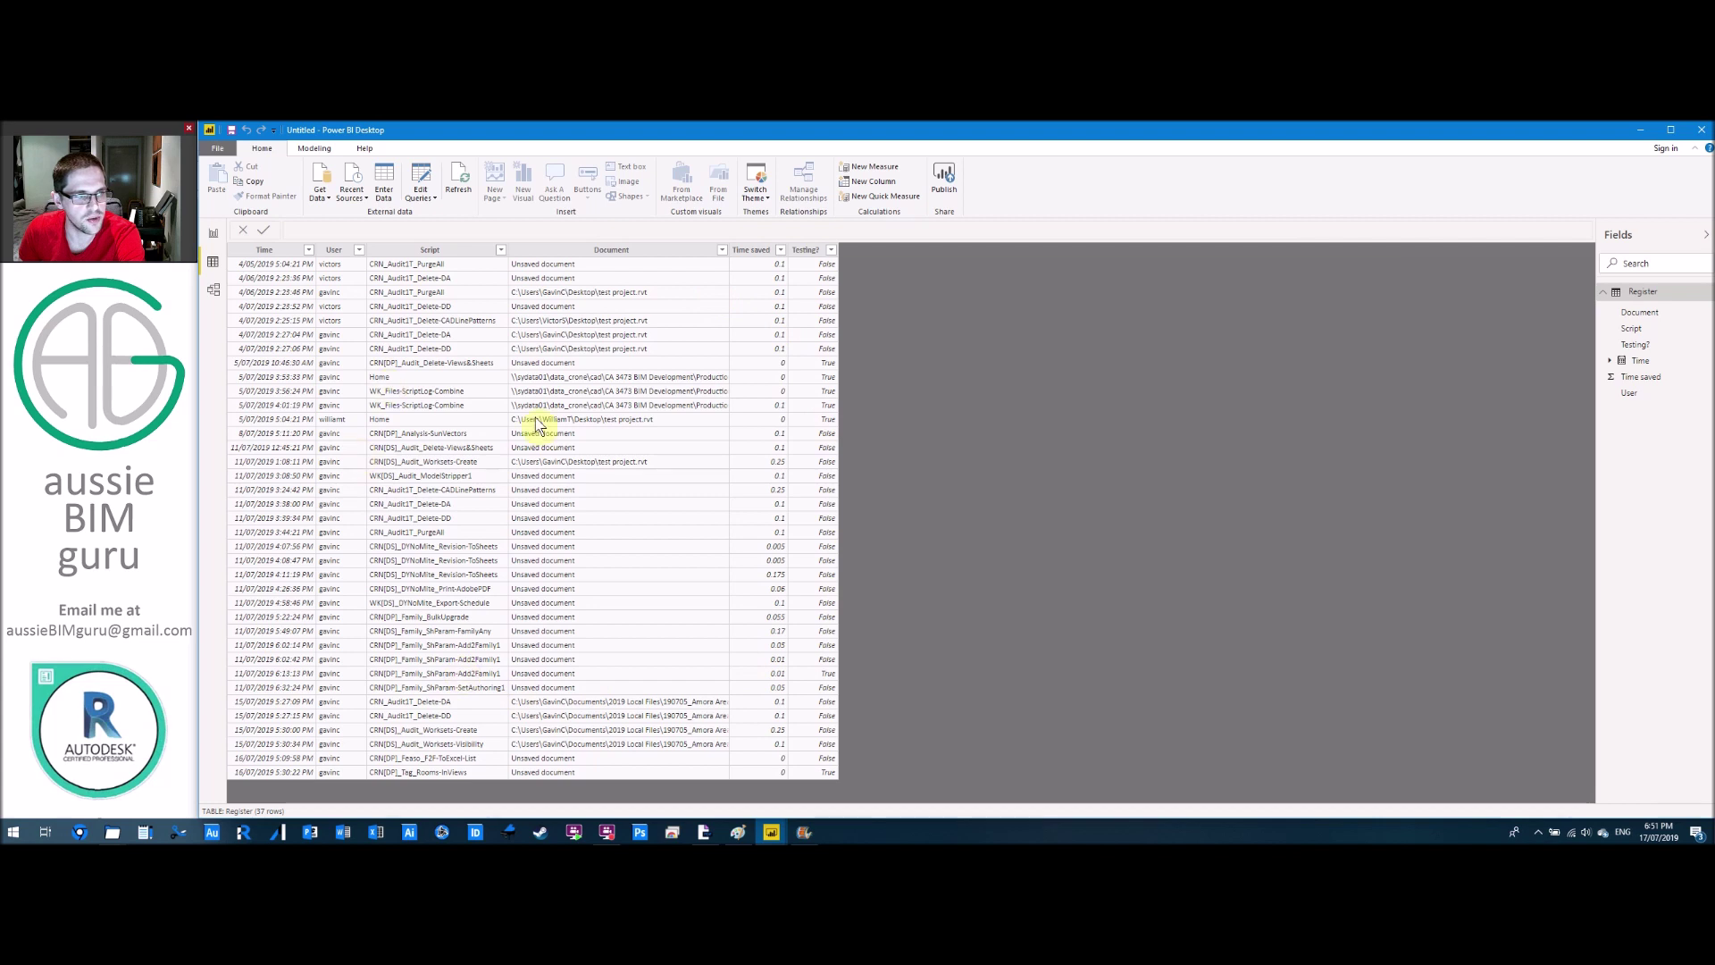
click(213, 237)
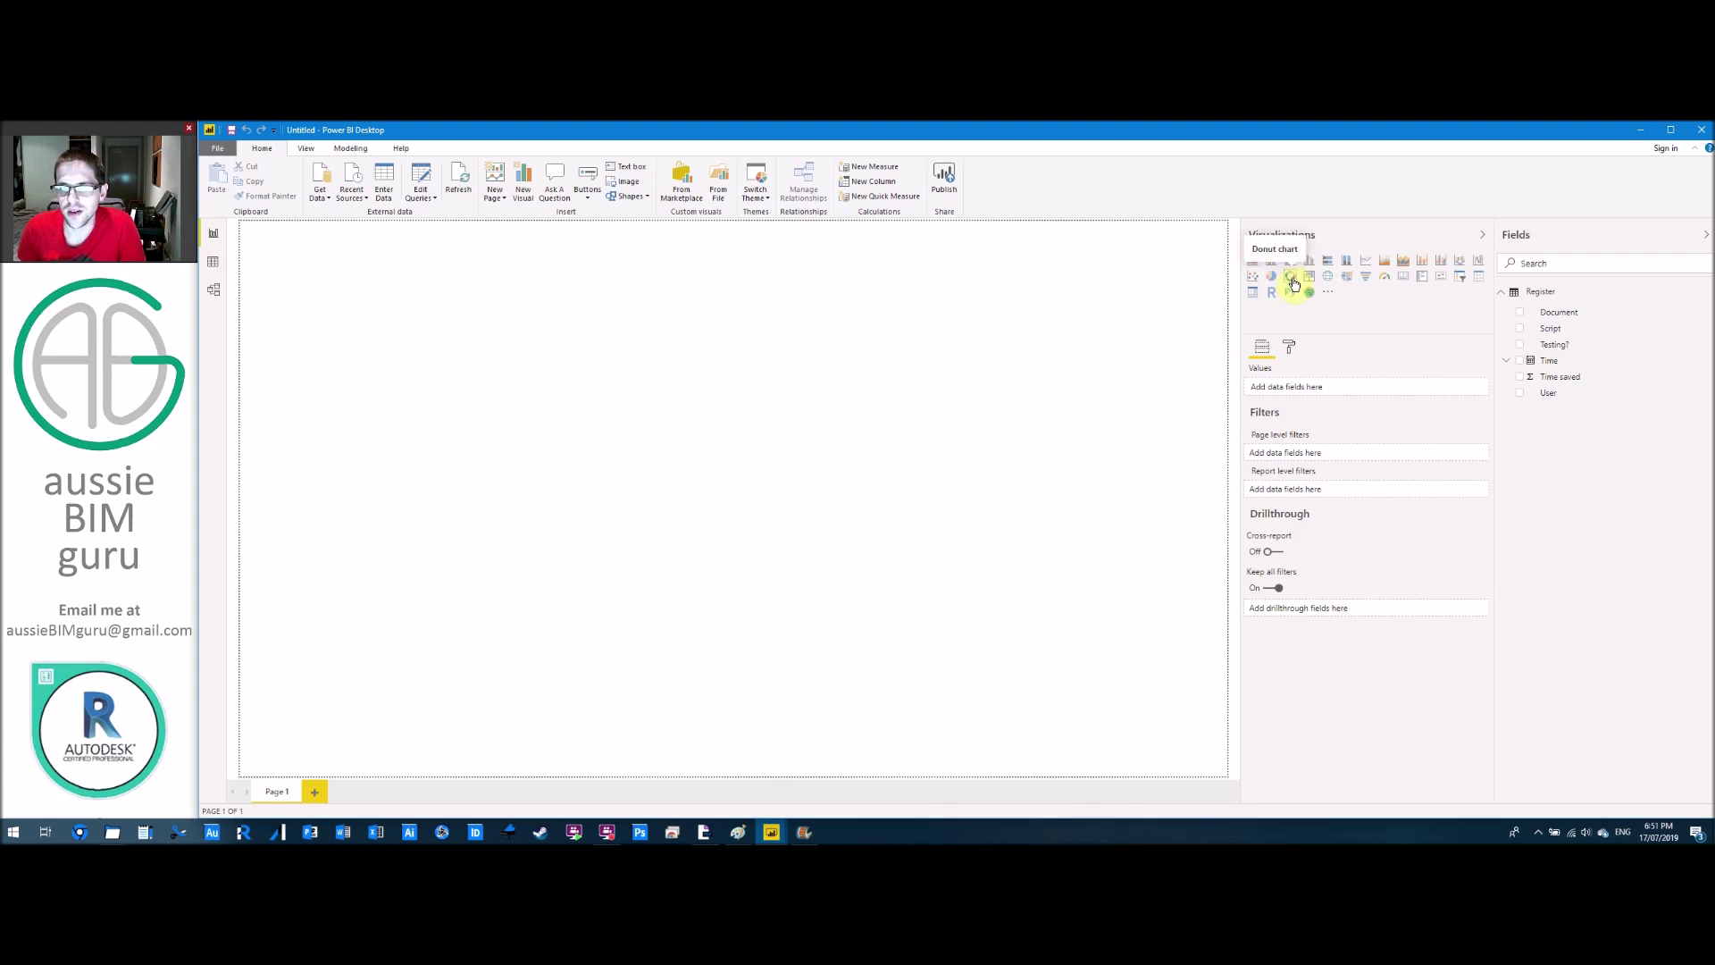
Place a donut chart mid-page with the User field as its legend and the count of User as its values.
drag(444, 343, 1053, 602)
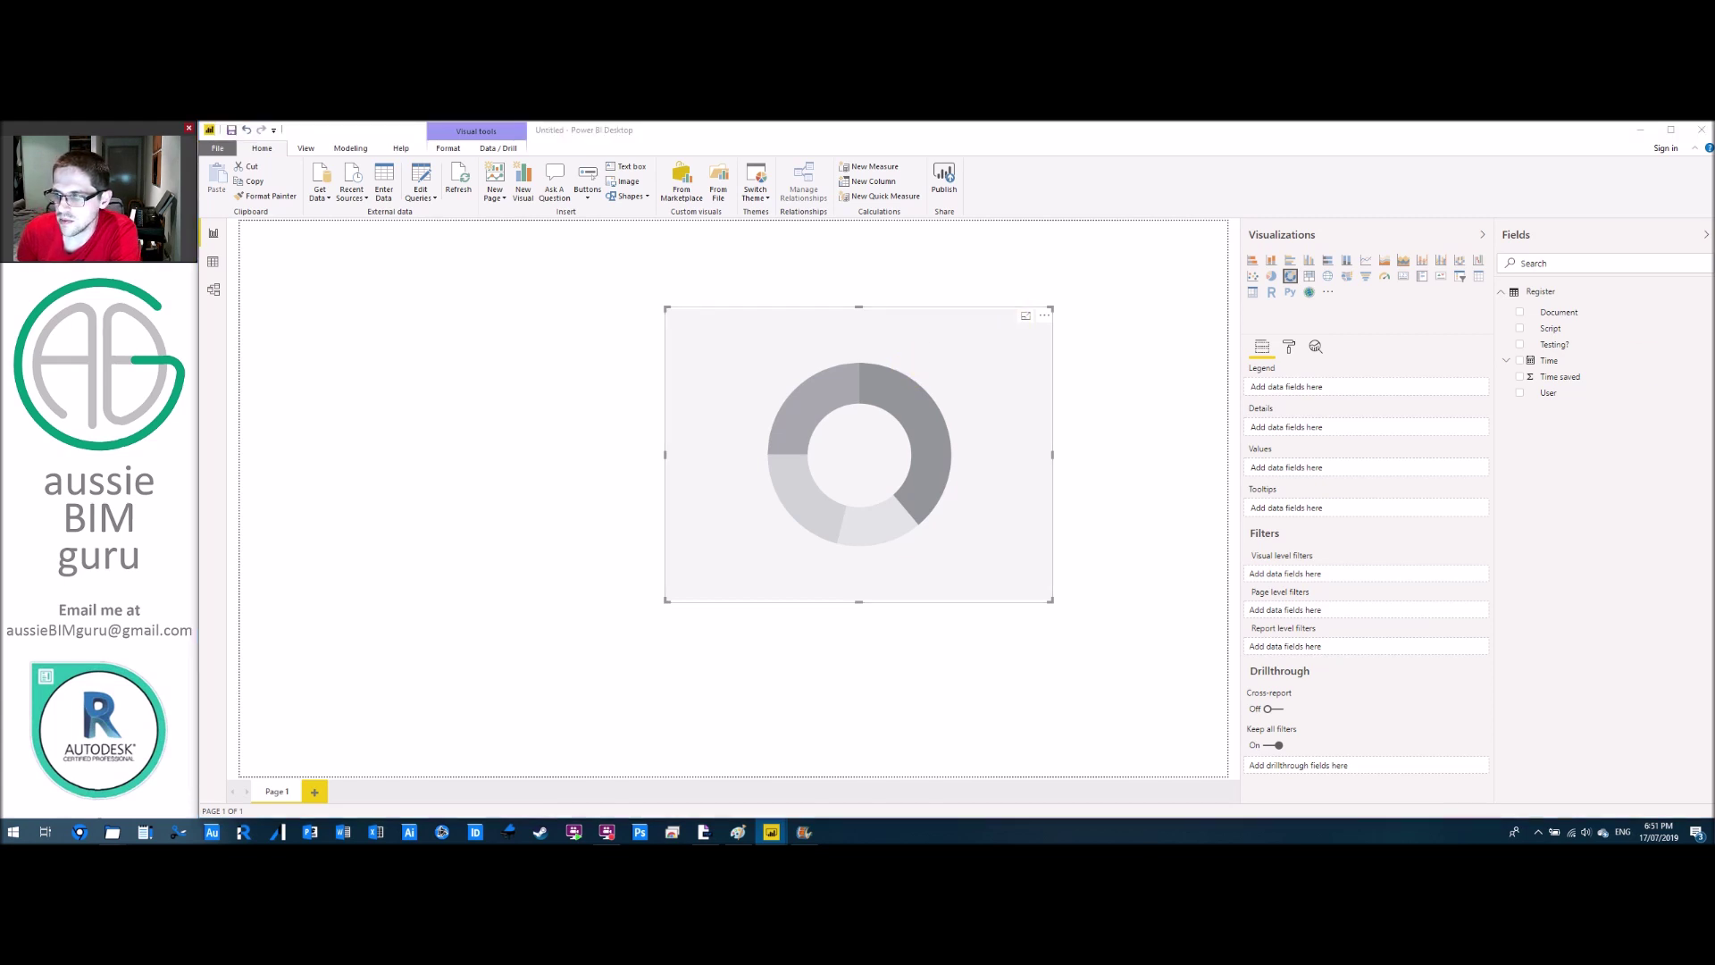
click(1009, 354)
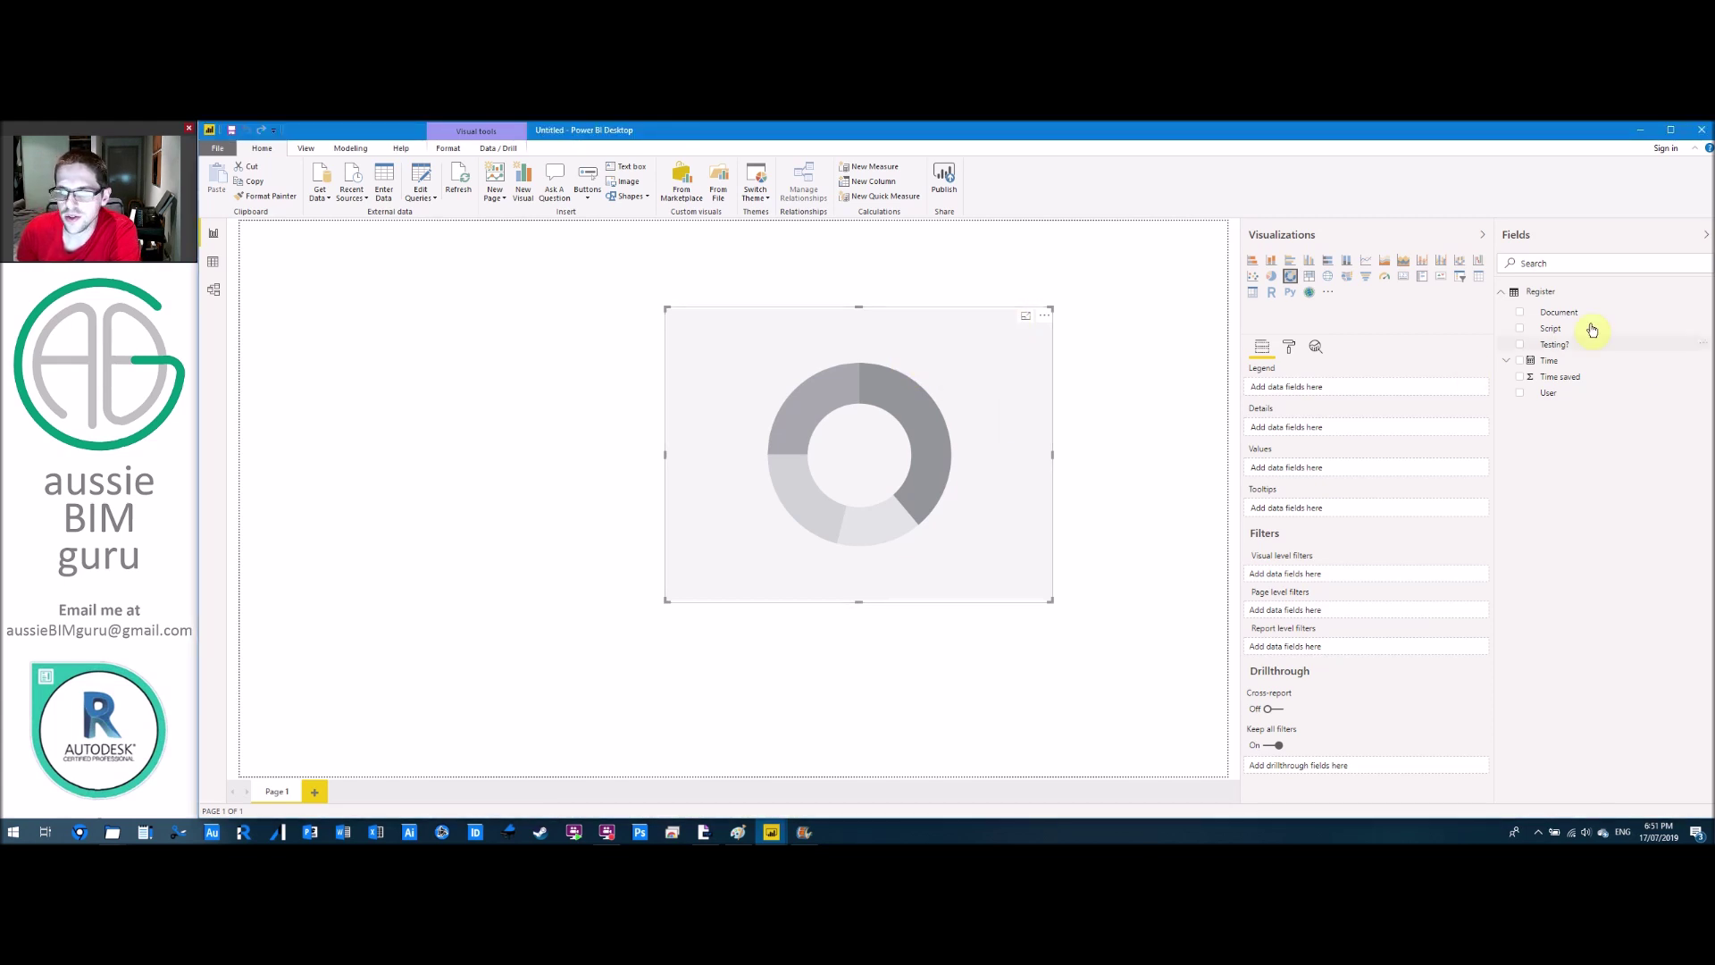
drag(1508, 389, 1302, 390)
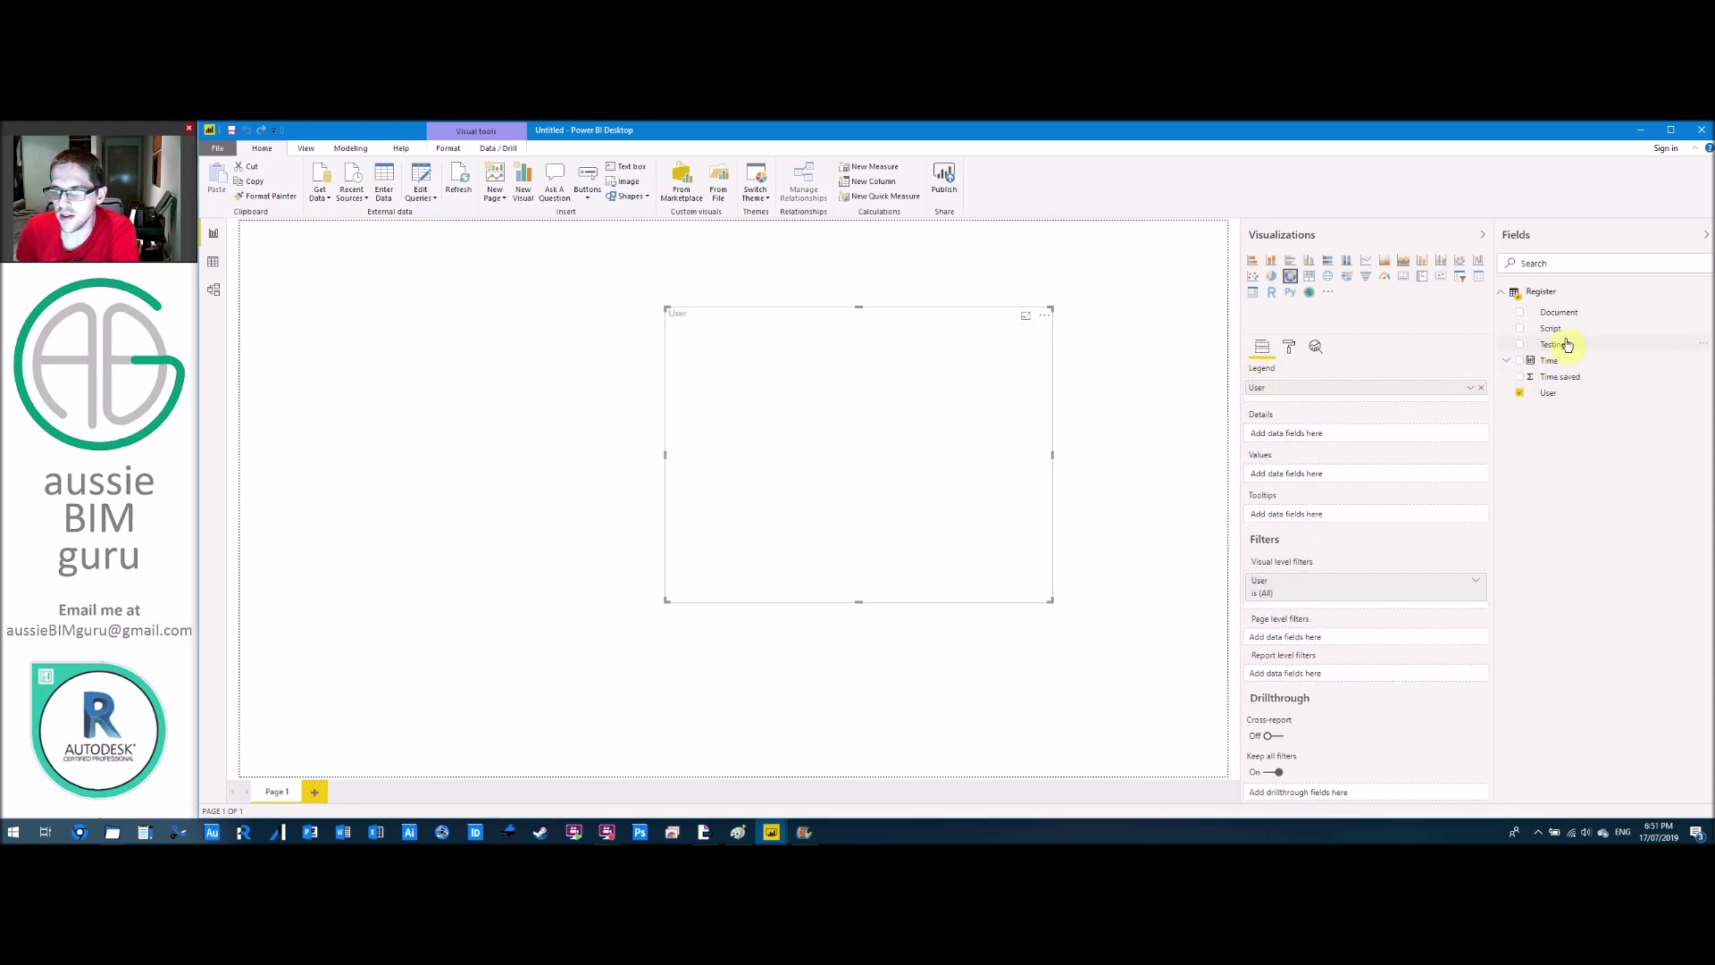
drag(1356, 473, 1351, 475)
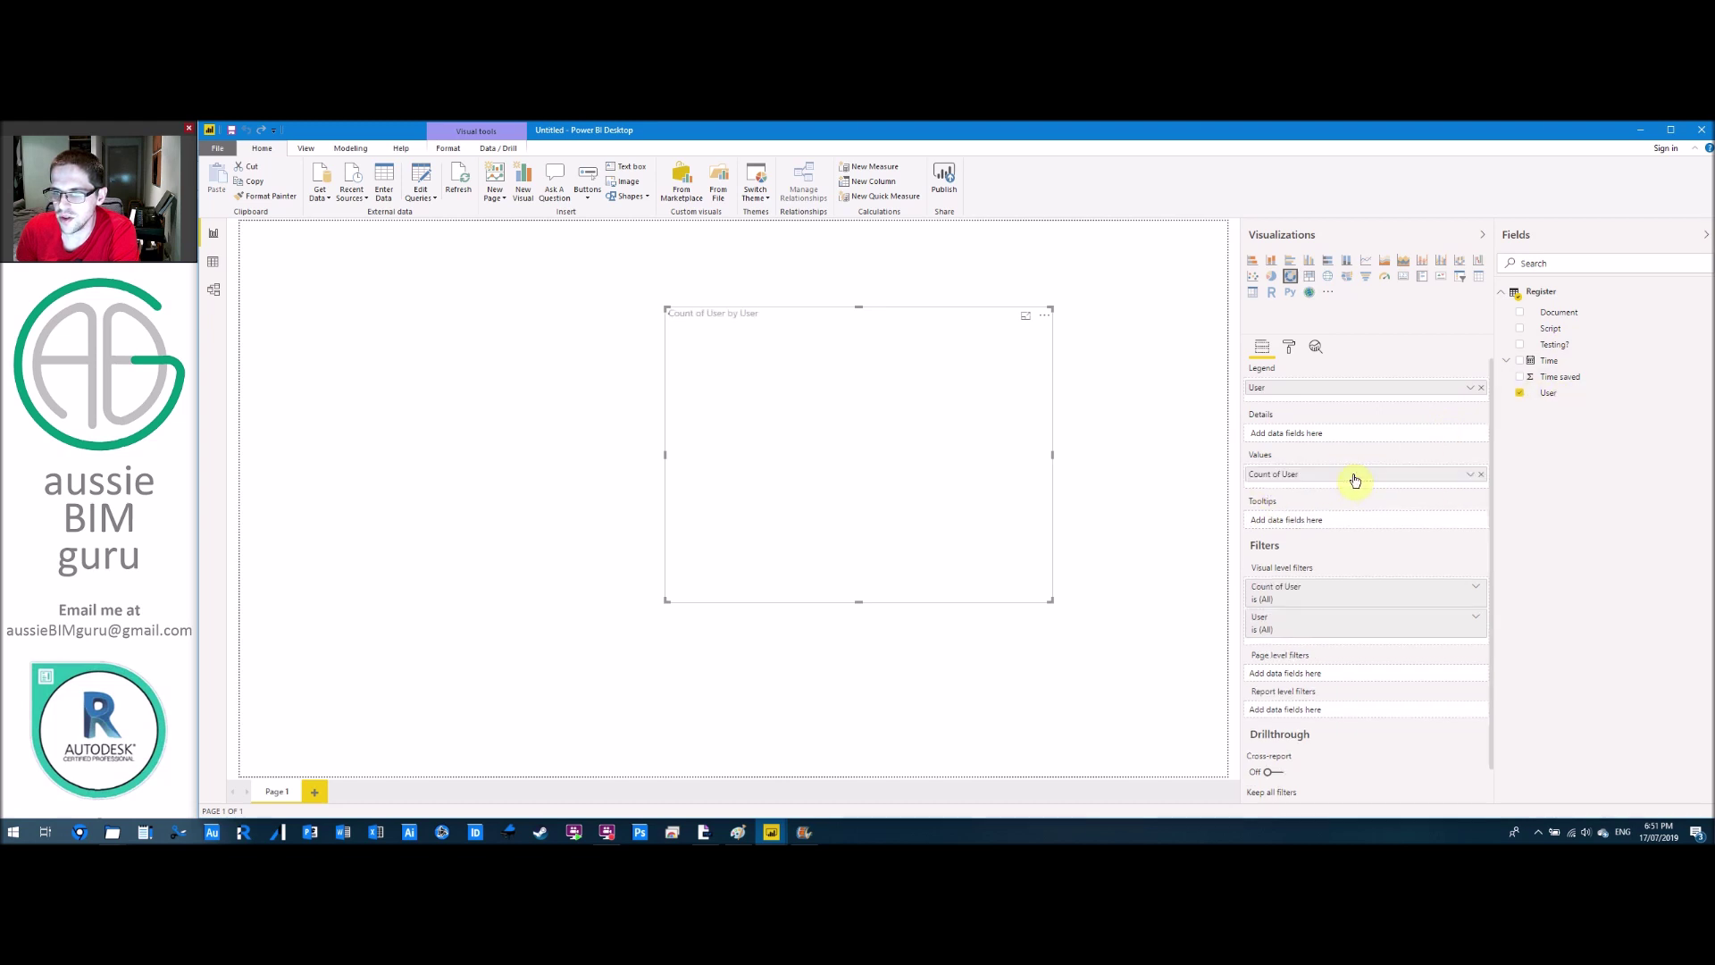
Try summarising the donut chart's User values by Count (Distinct), and restore the Count summary.
click(1468, 475)
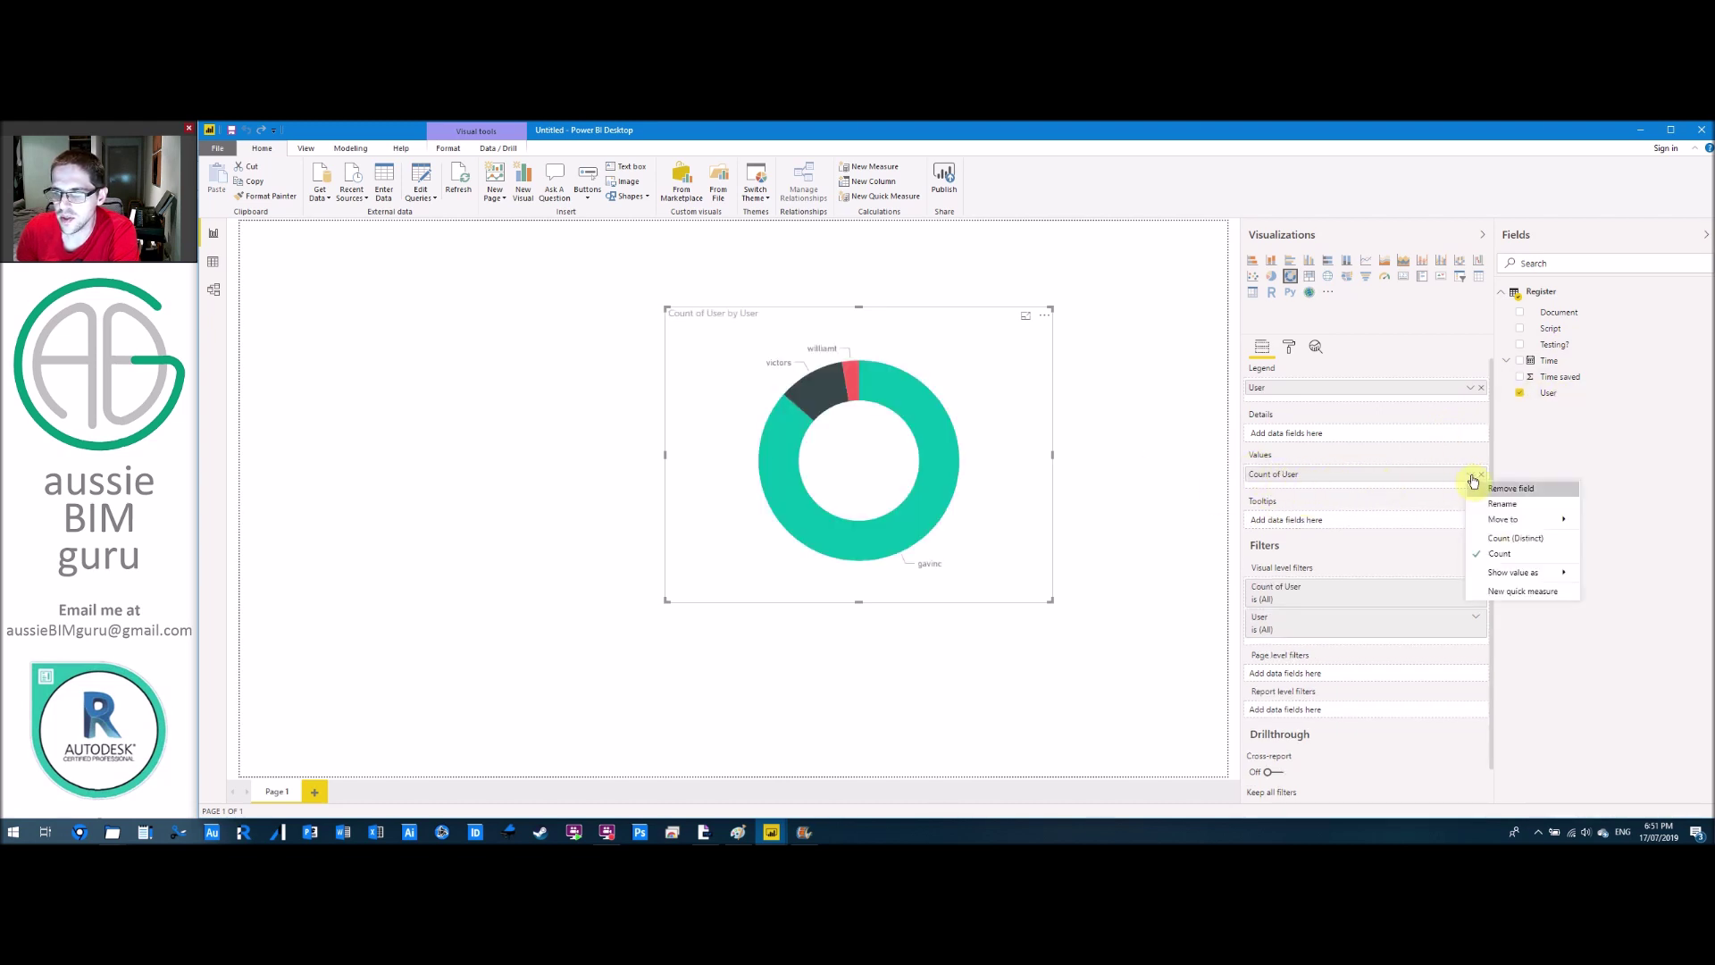
click(1519, 538)
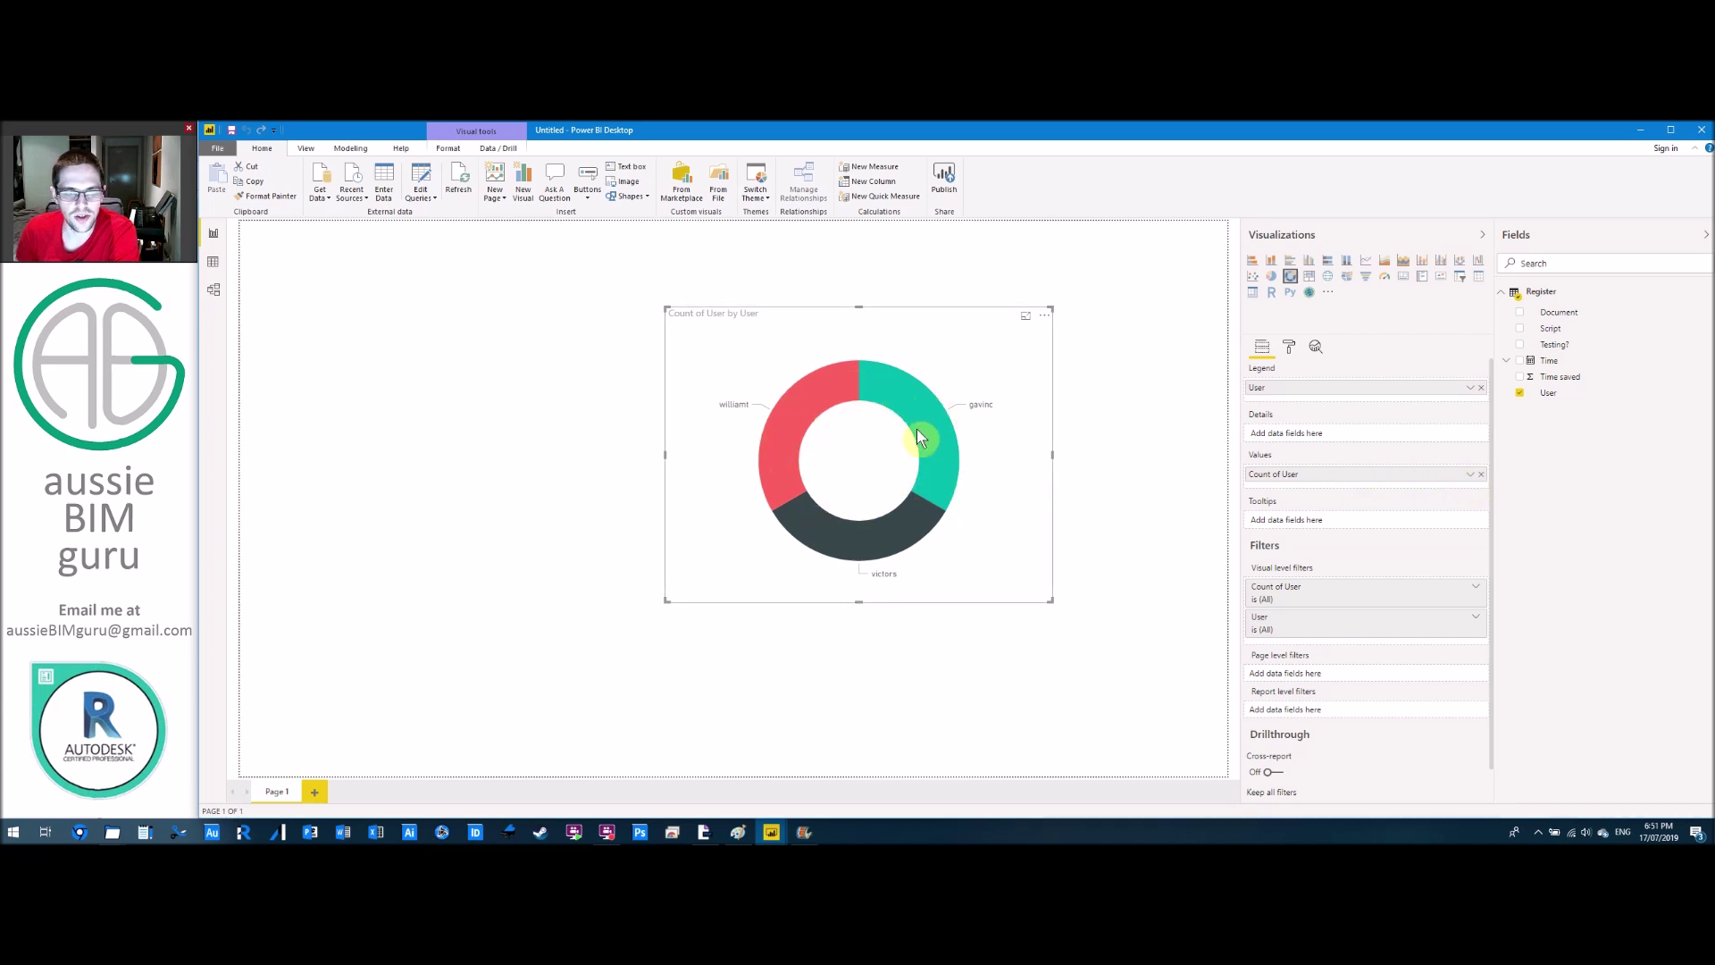
click(1475, 479)
click(1512, 554)
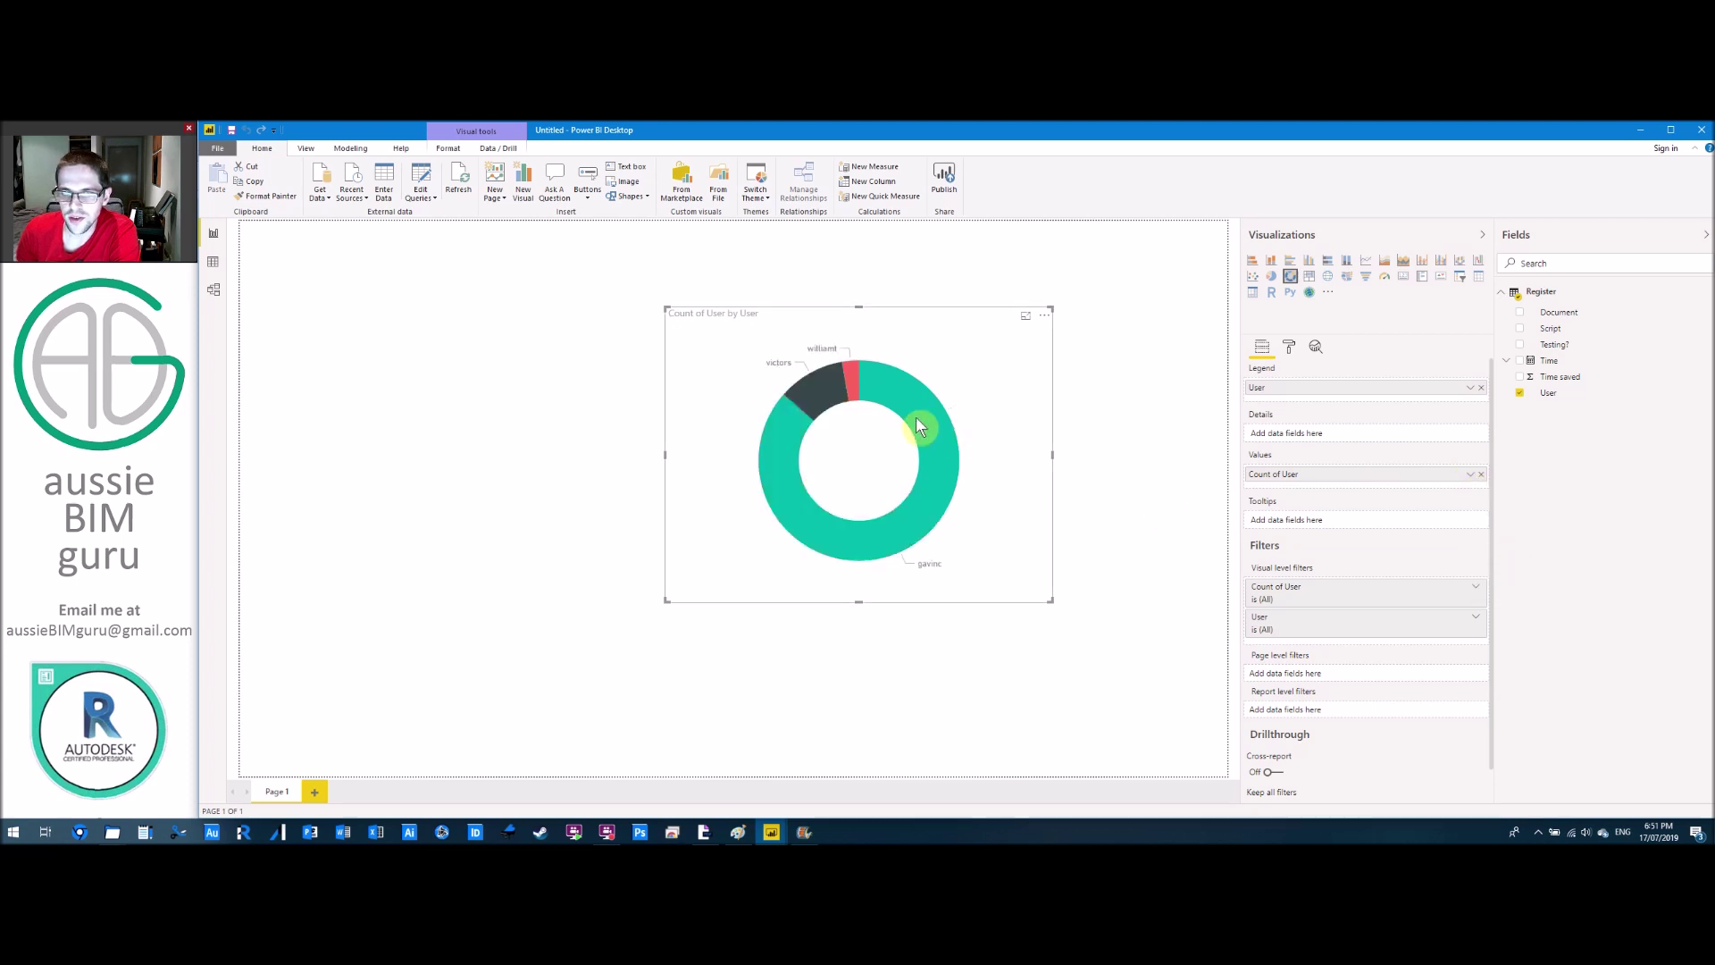
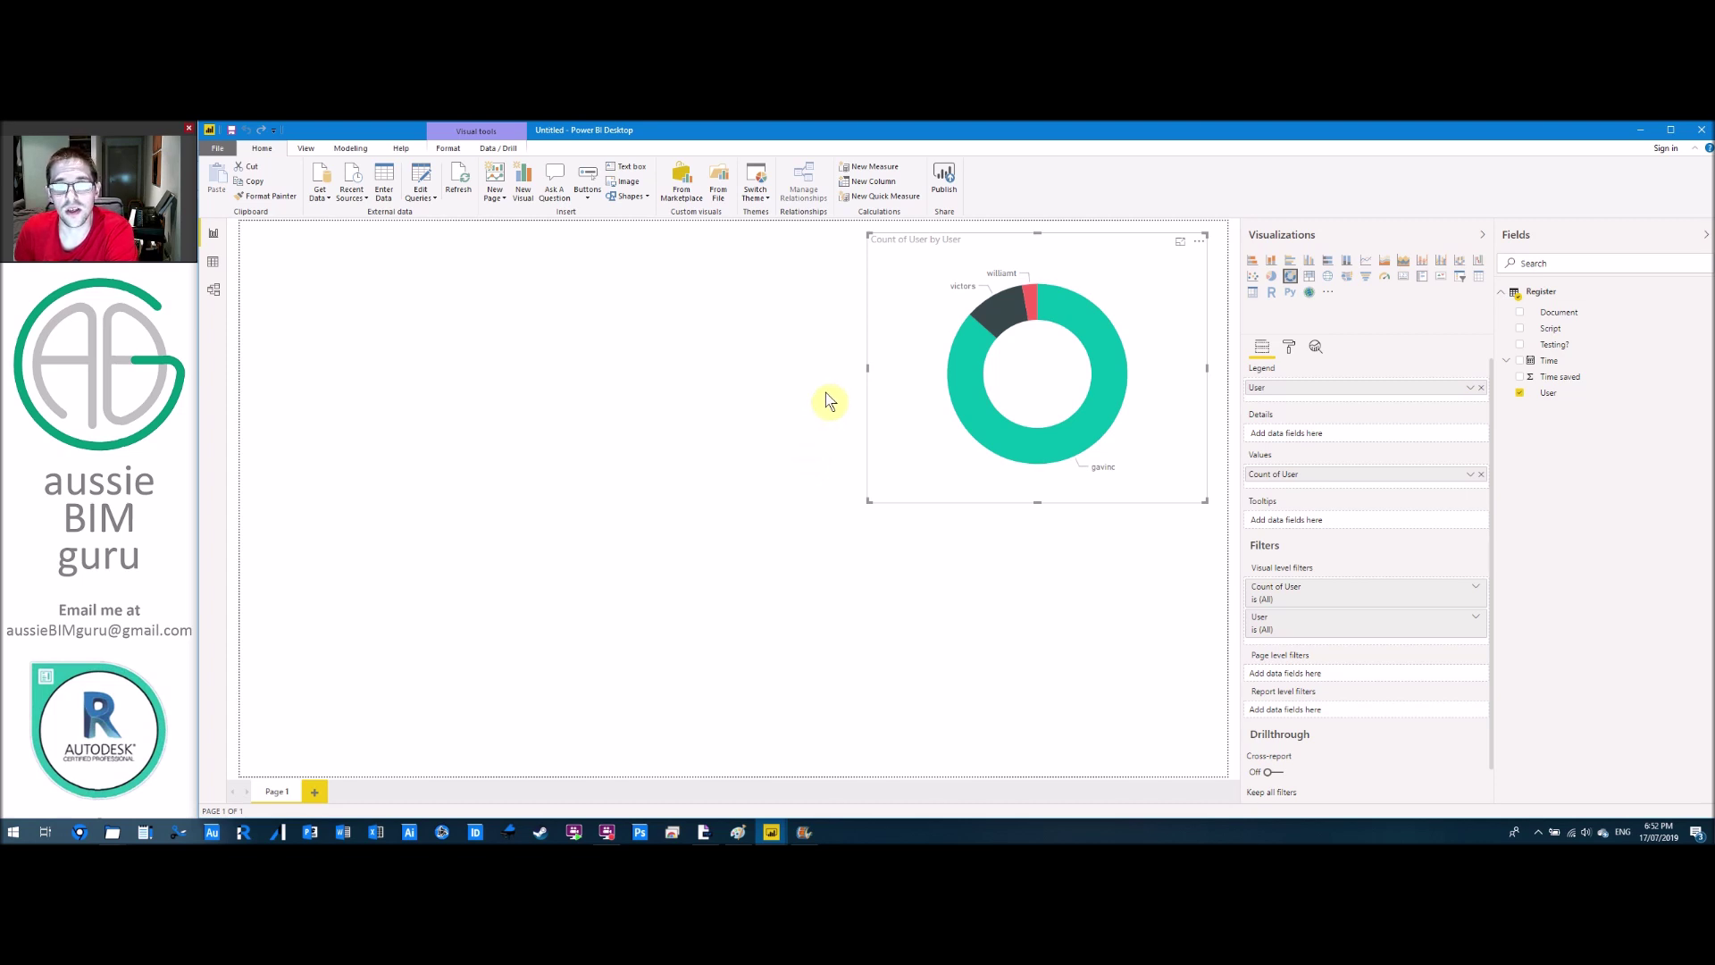
Move the donut chart into the page's upper-right corner and turn on its legend.
drag(895, 346, 903, 343)
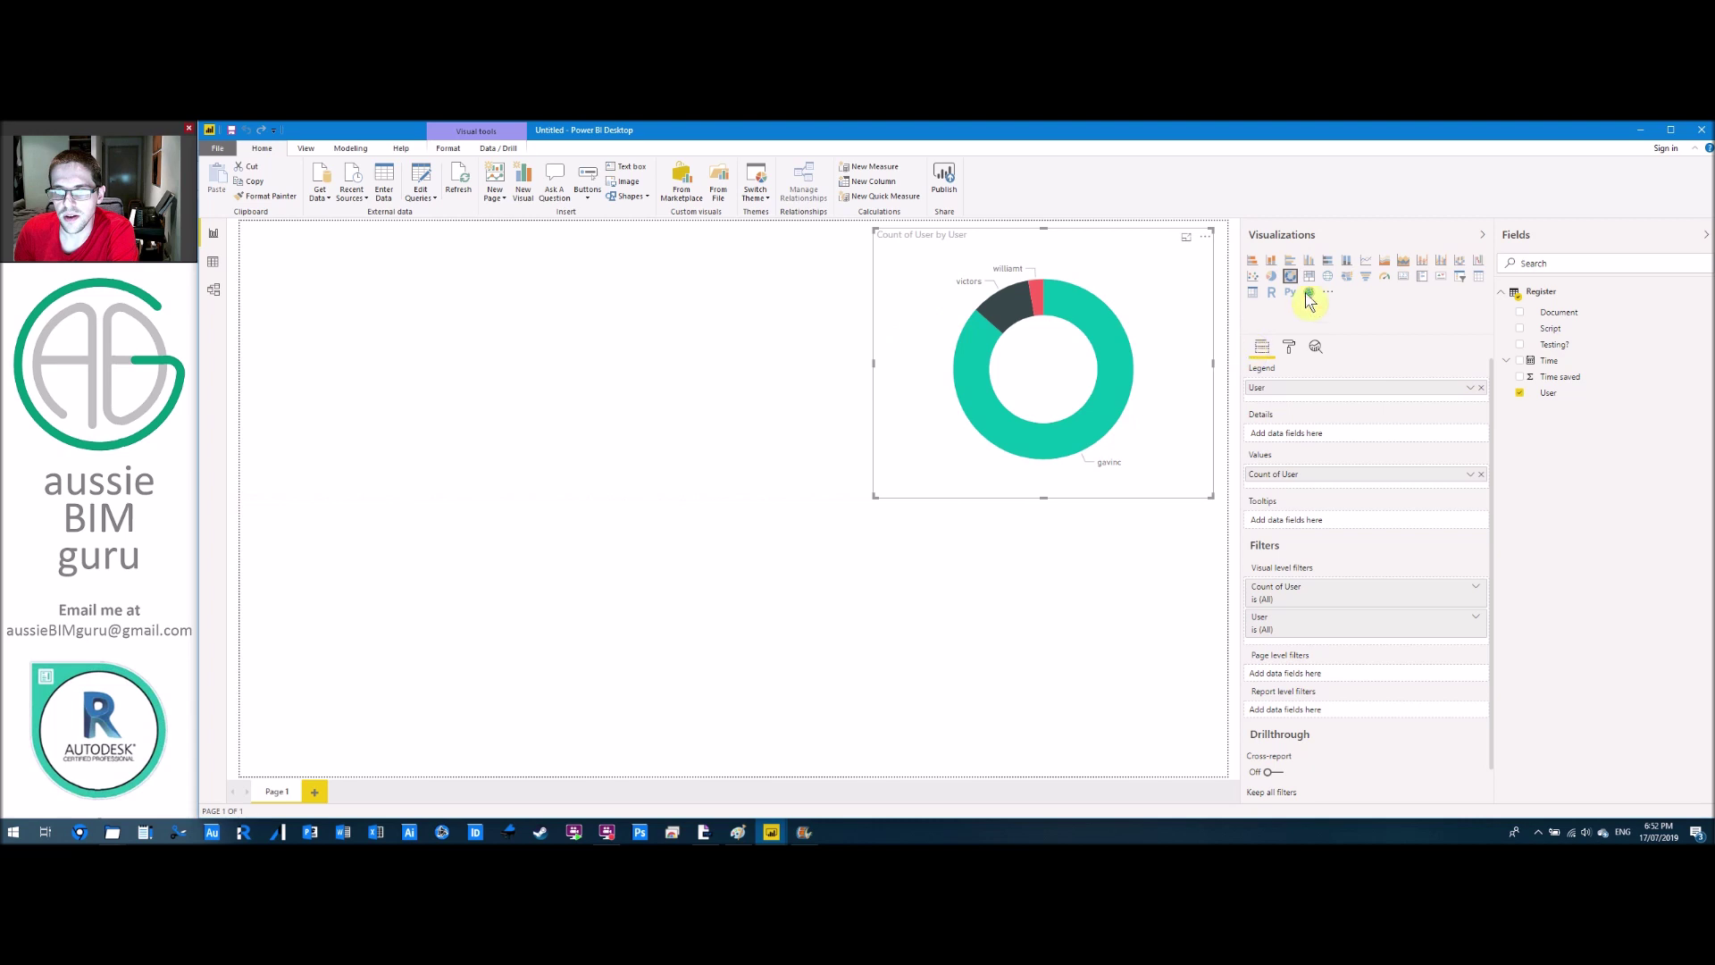
click(1291, 348)
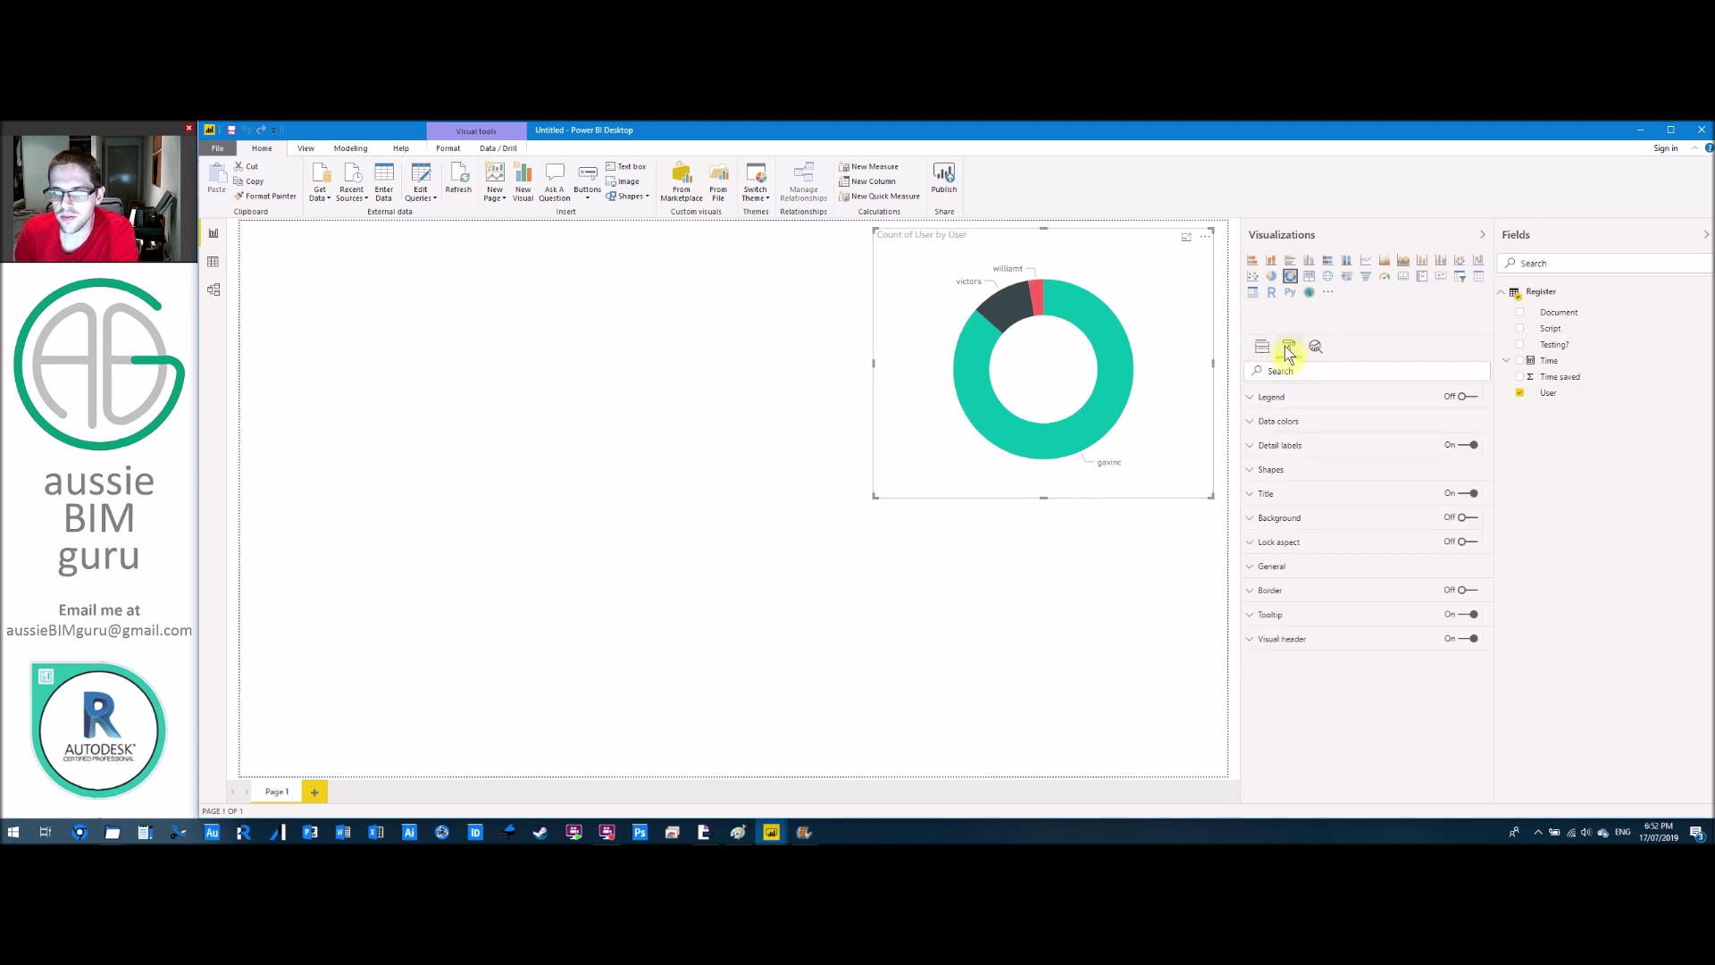
click(1254, 399)
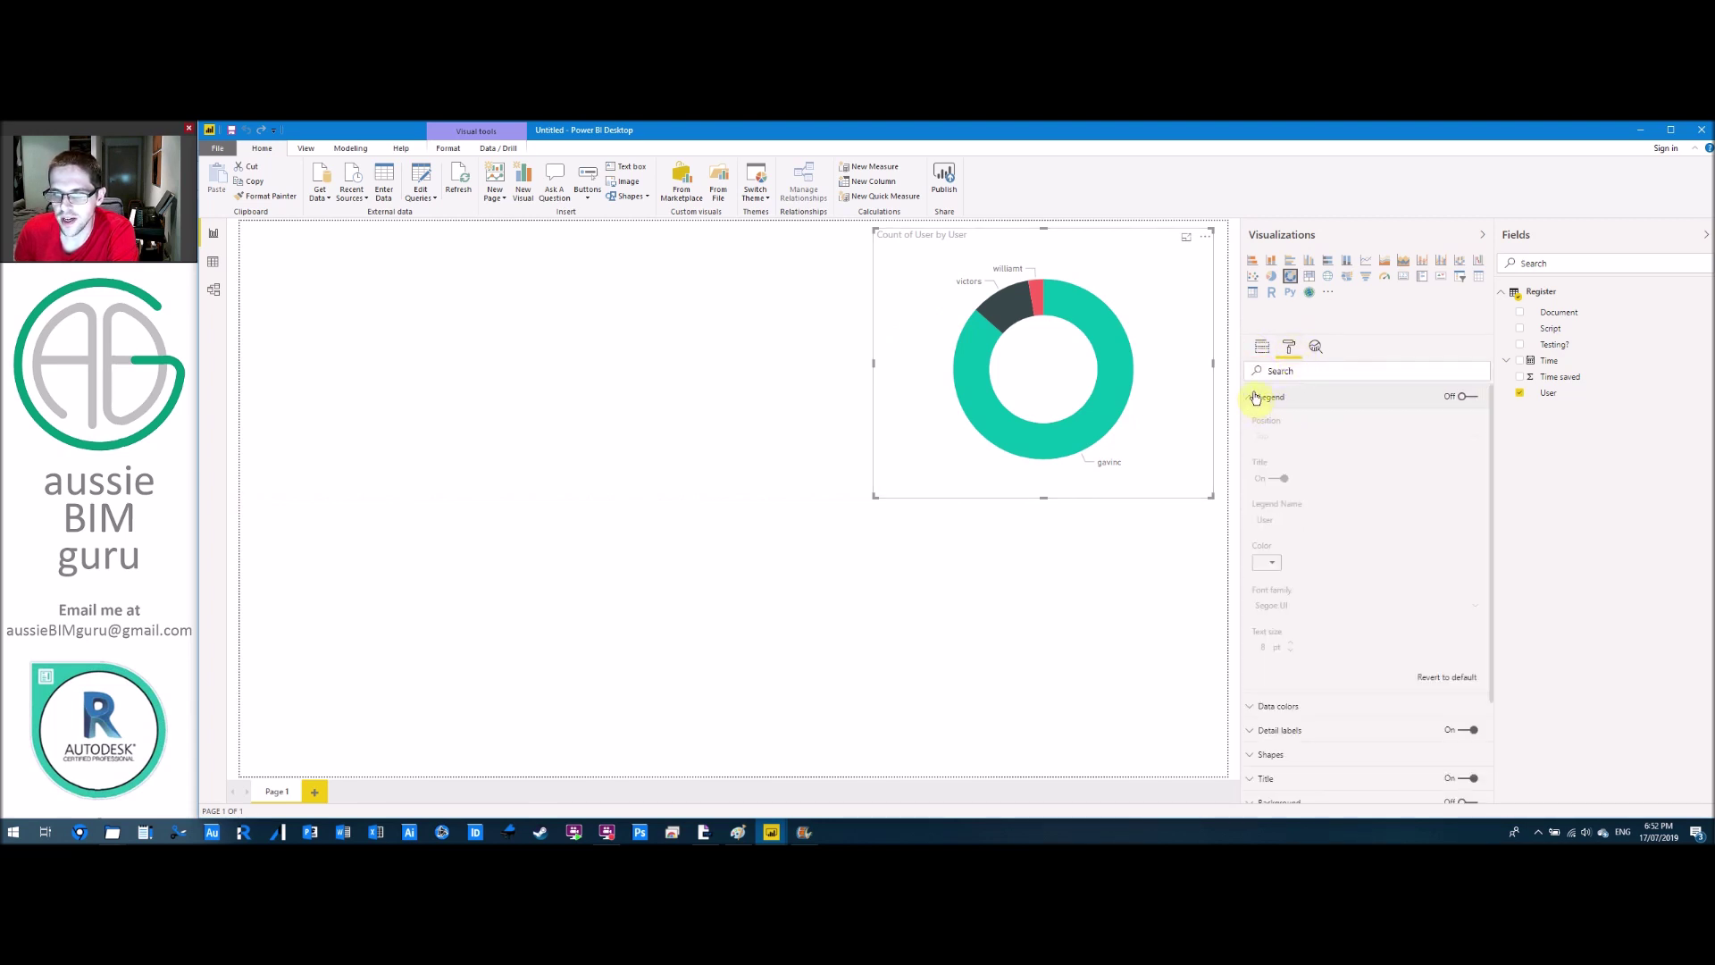
click(1469, 399)
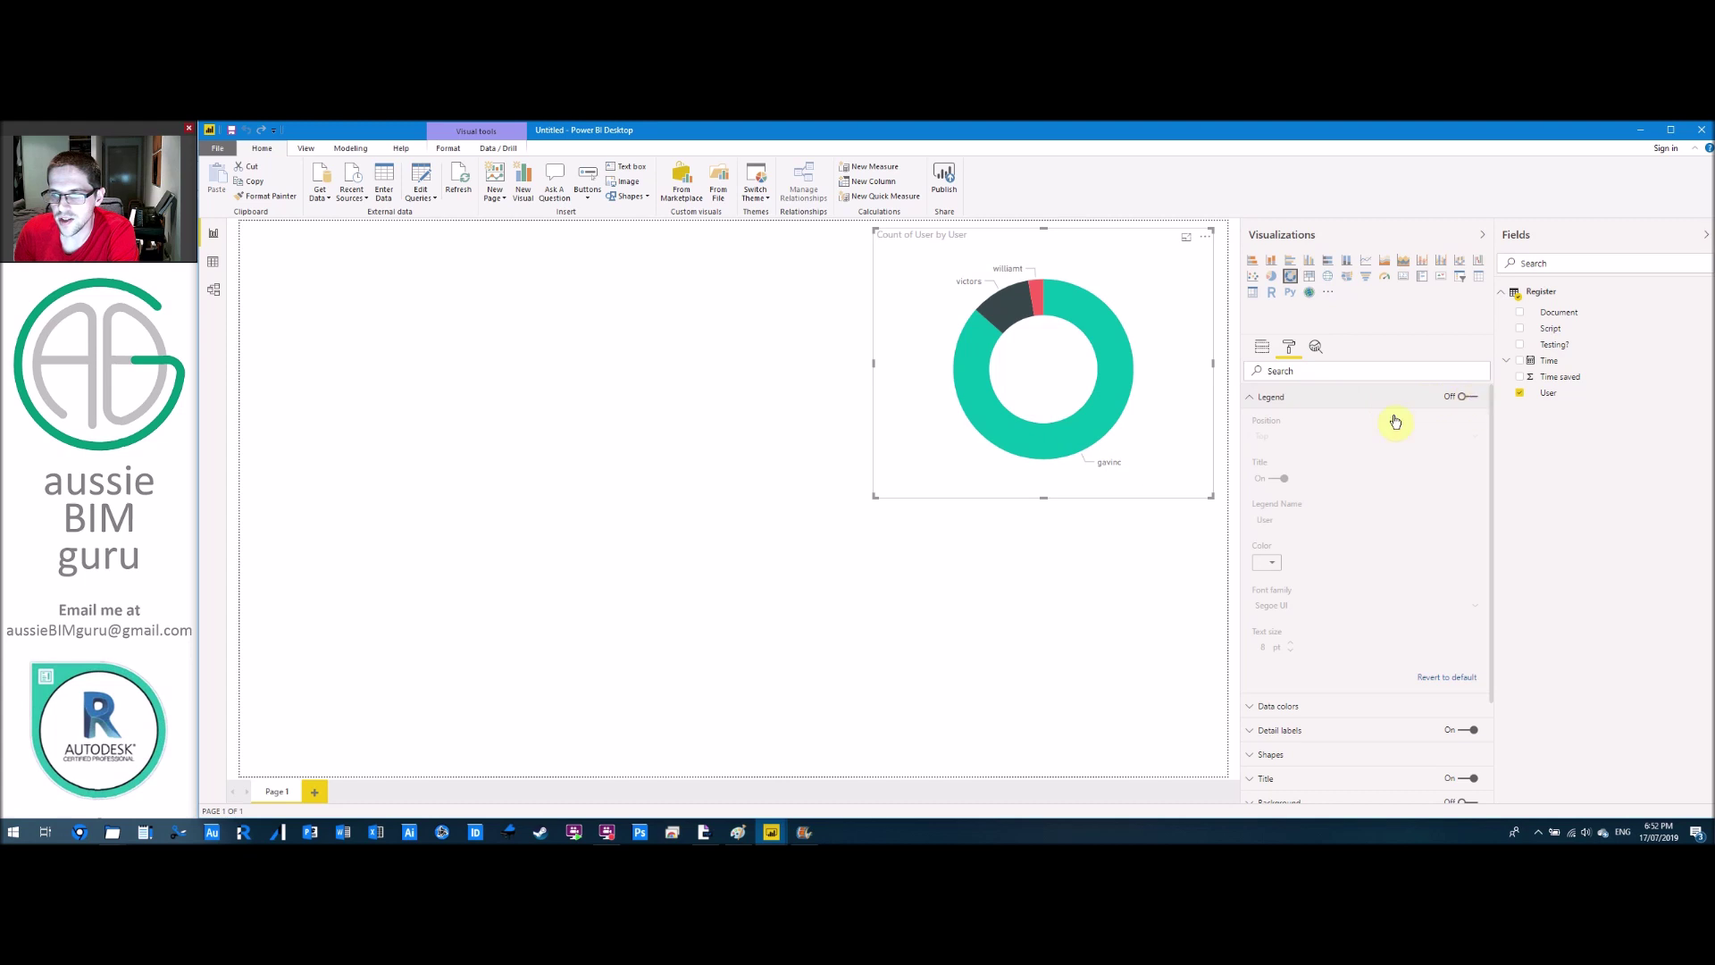
key(ctrl+z)
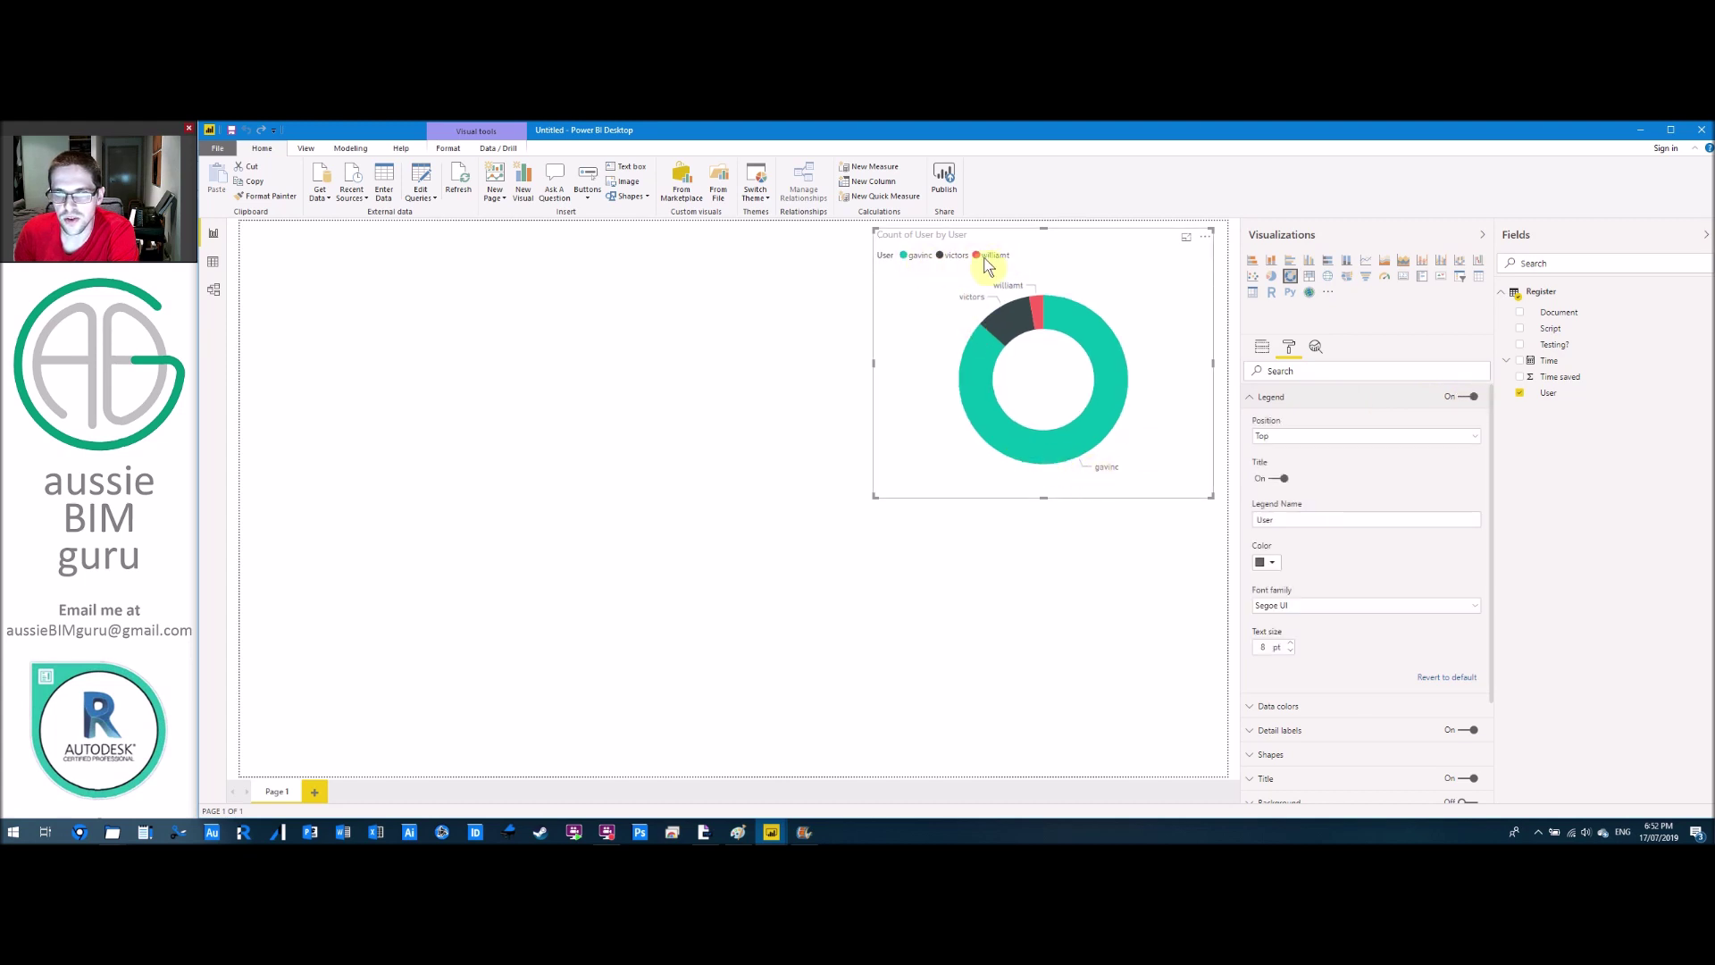
Recolour the donut chart's largest user segment yellow, the second-largest salmon and the smallest blue.
click(1250, 398)
click(1252, 422)
click(1268, 462)
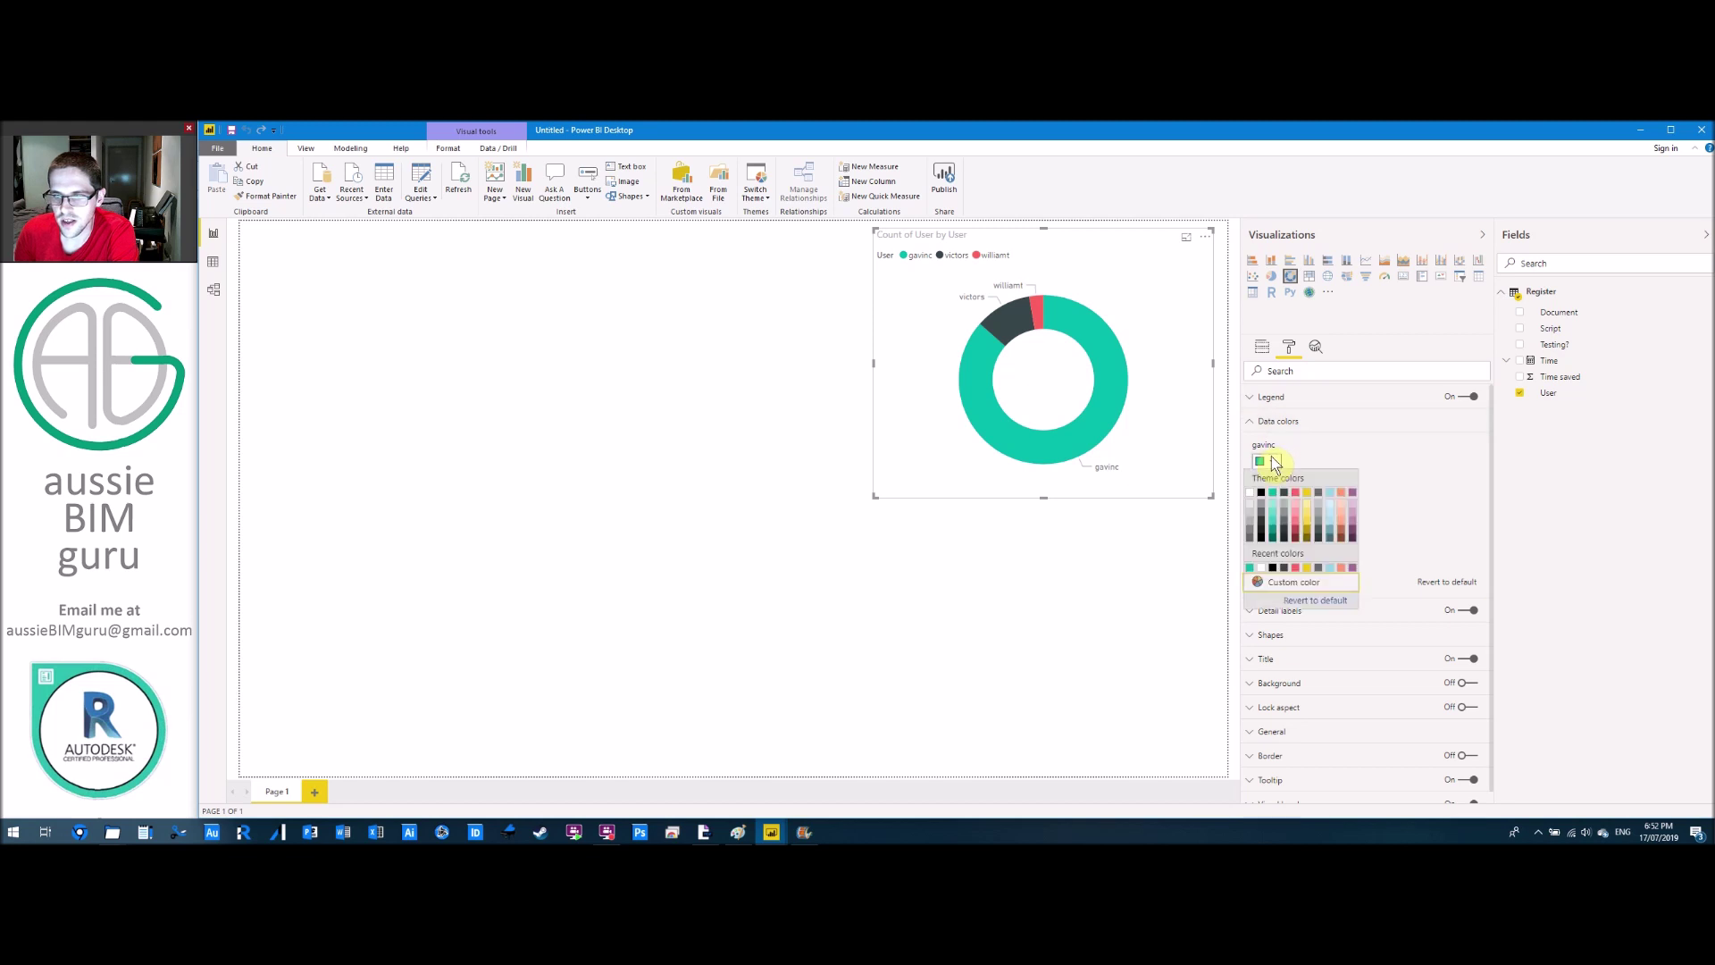
click(1310, 525)
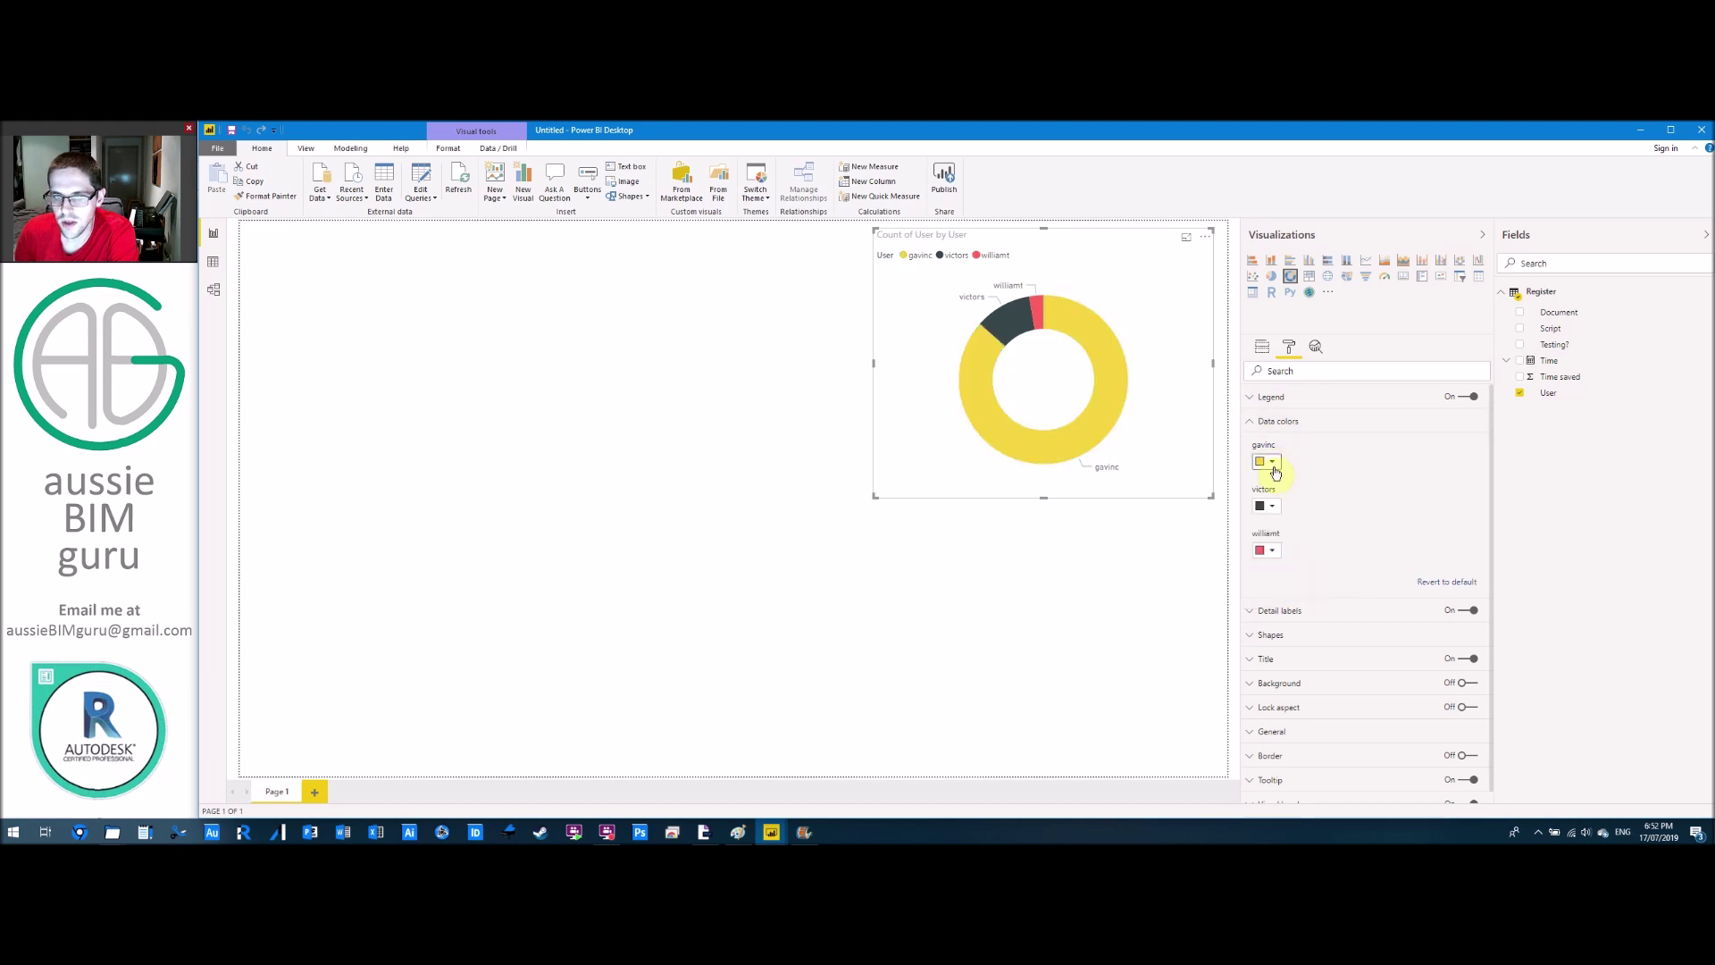
click(1272, 507)
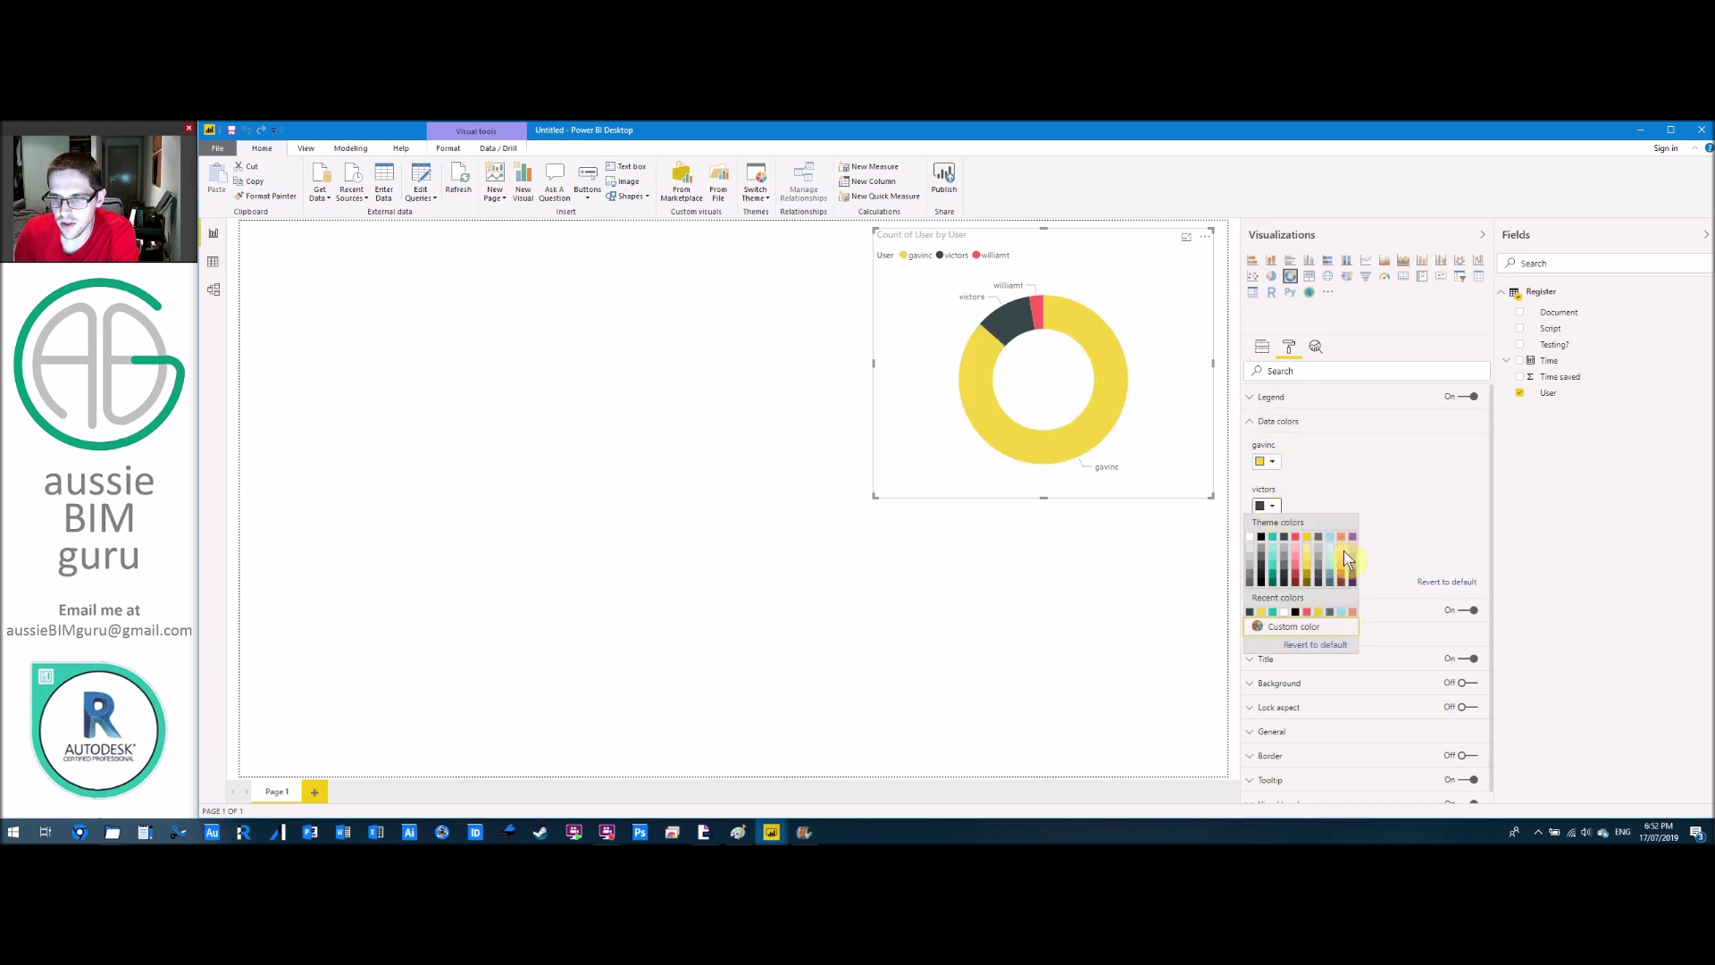
click(1342, 569)
click(1268, 550)
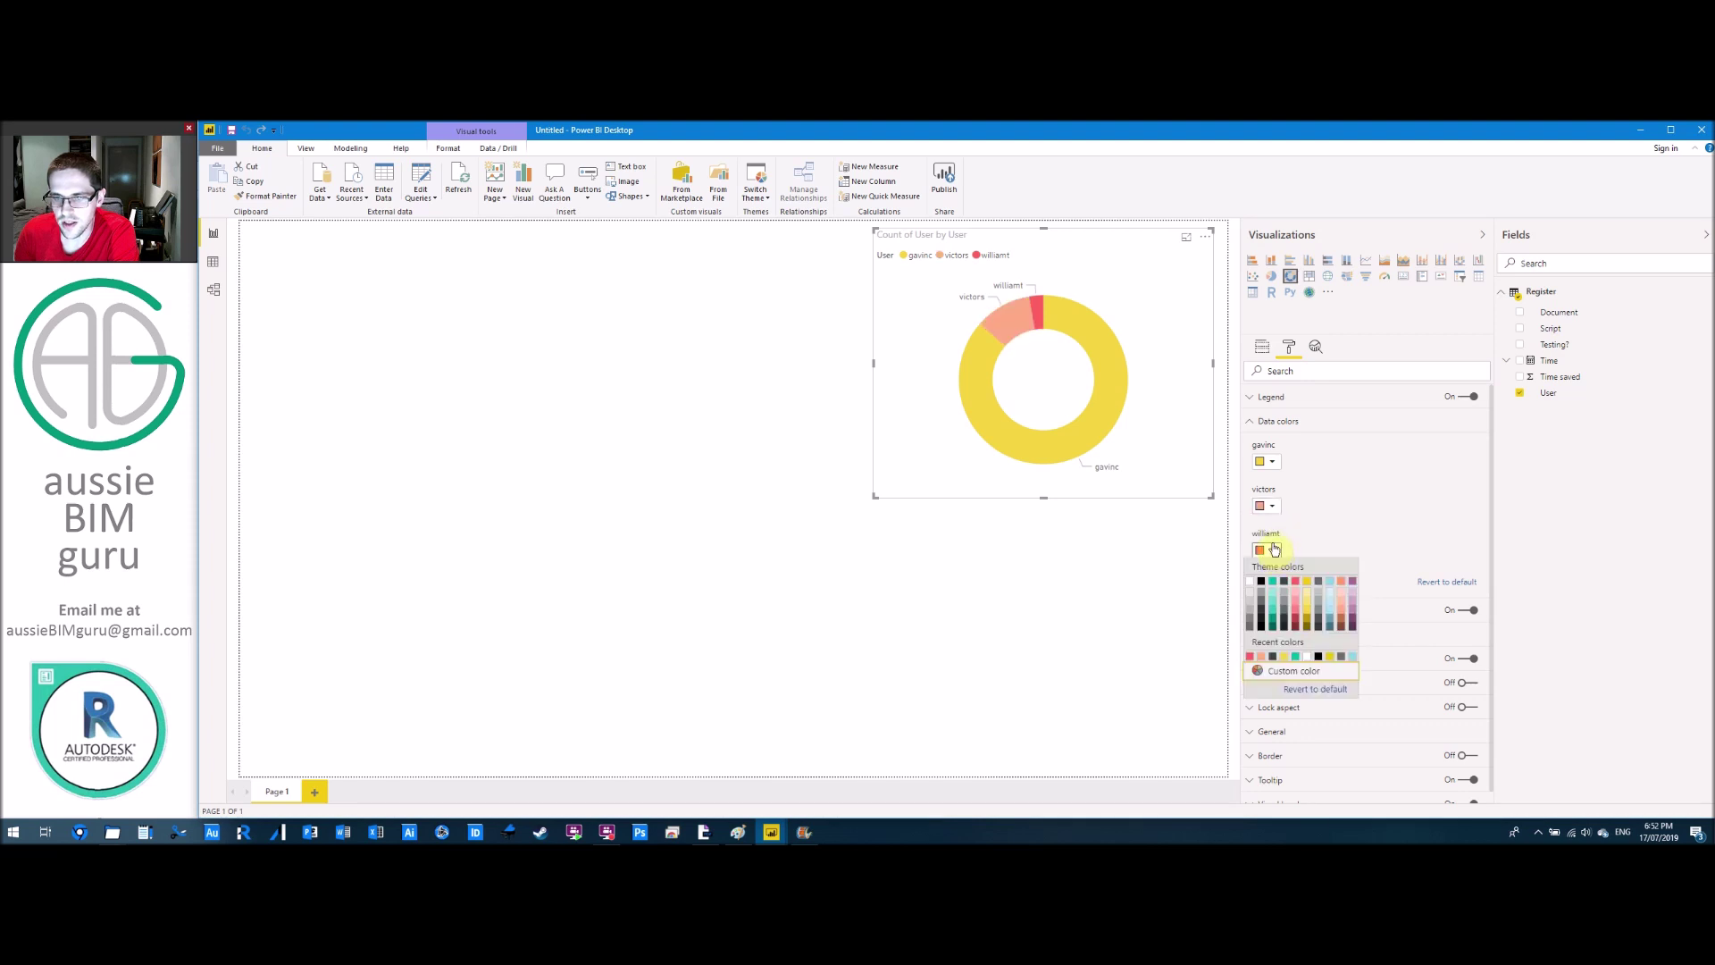
click(1330, 623)
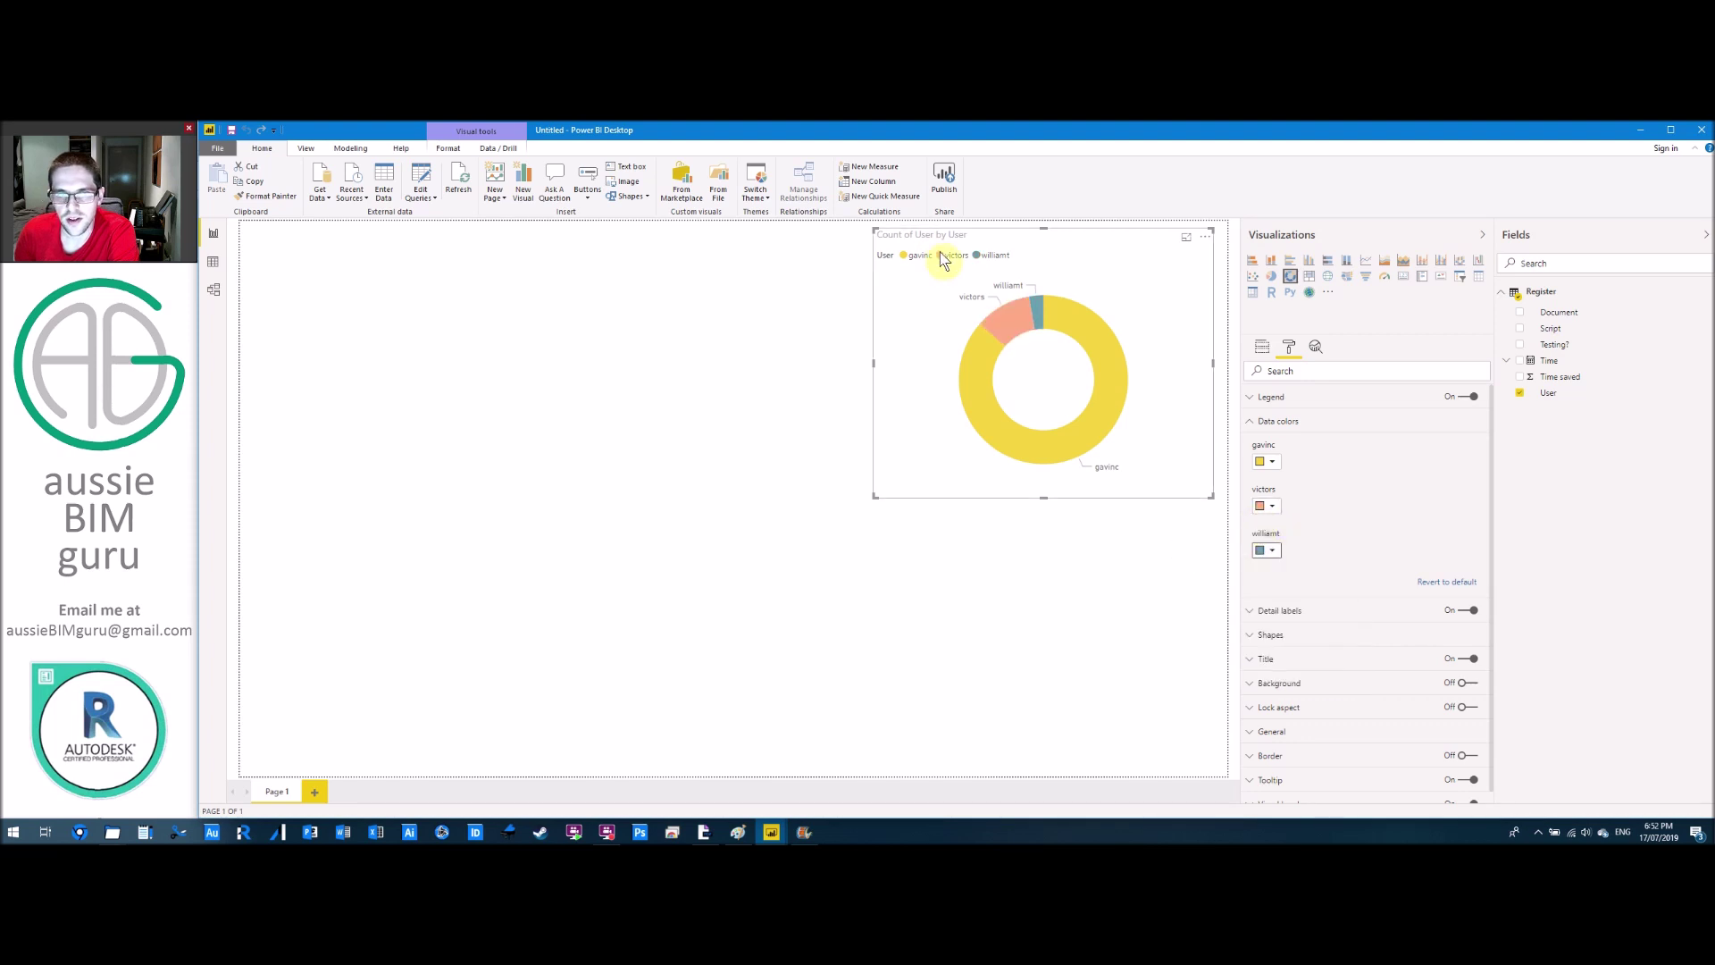
click(1253, 421)
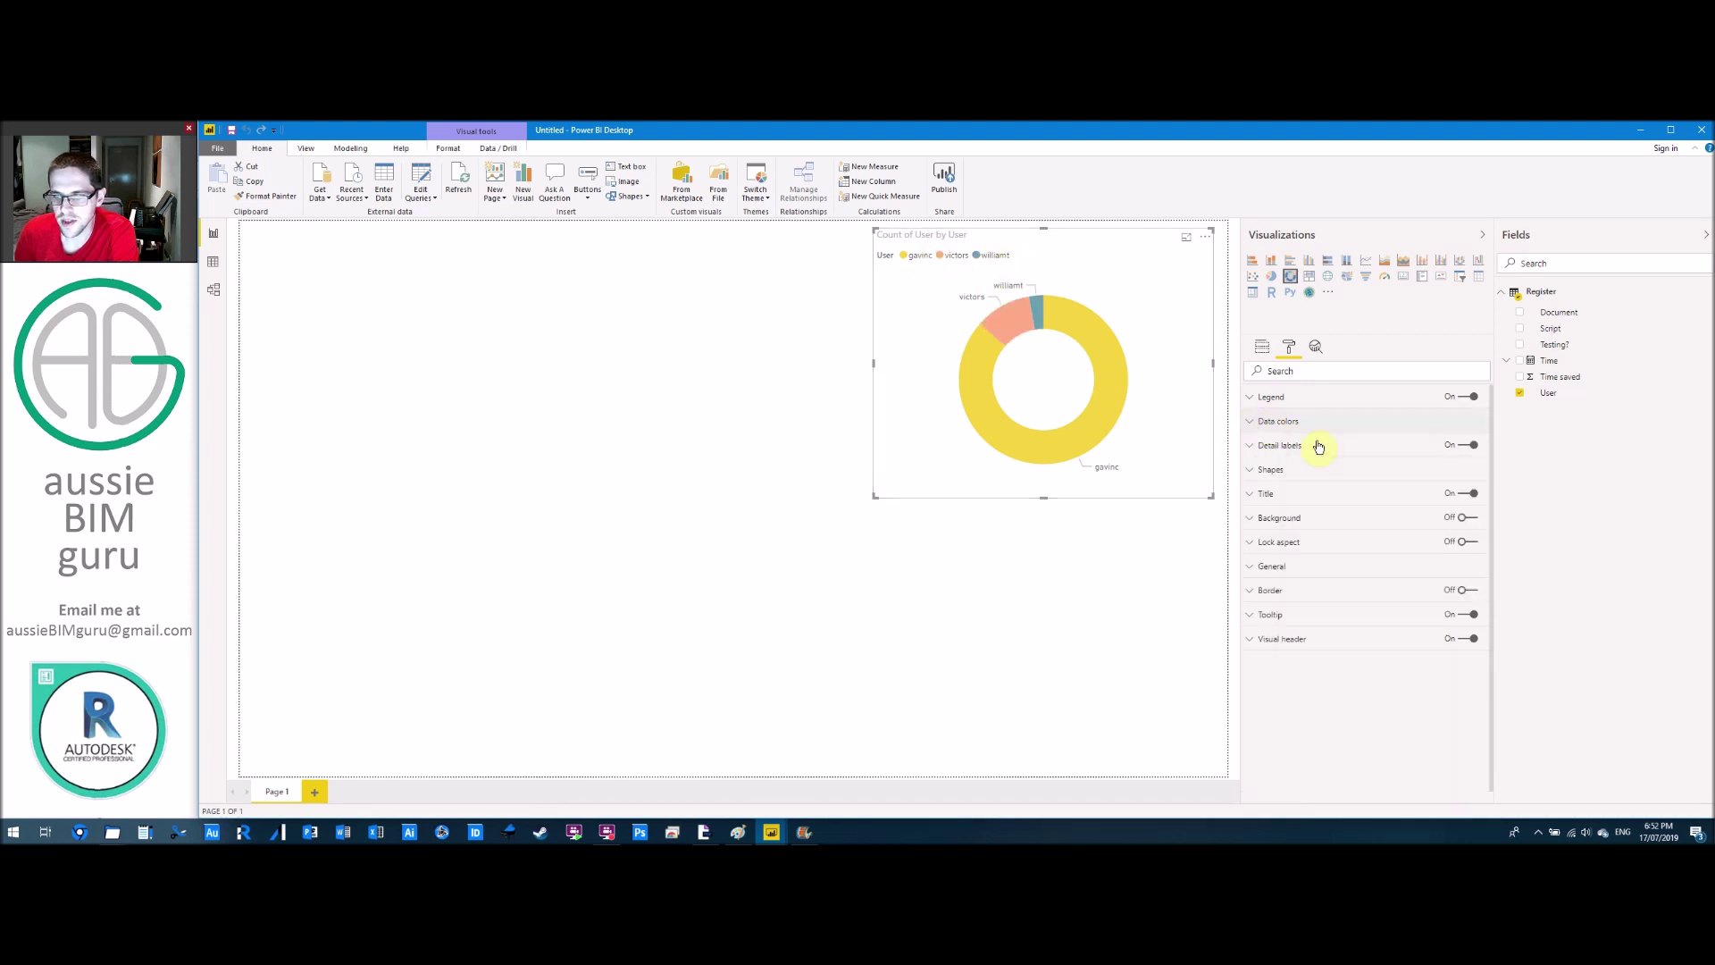
Turn off the donut chart's detail labels and reduce its inner radius to about 48.
click(1253, 446)
click(1466, 446)
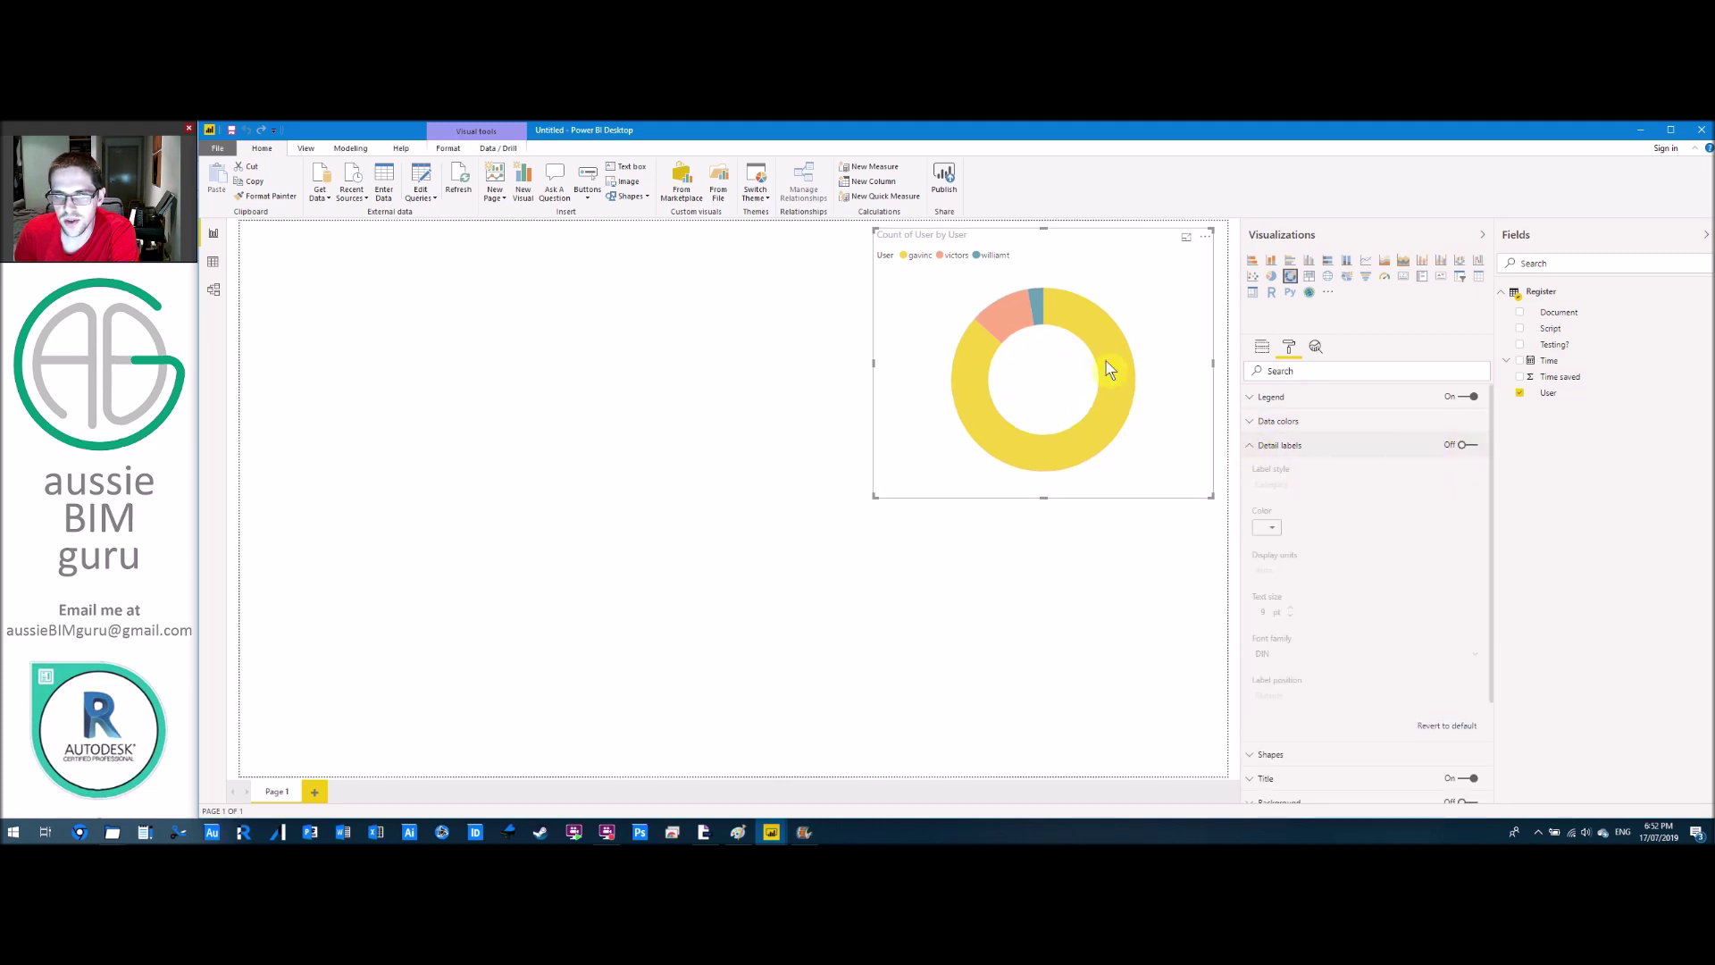
click(1254, 446)
click(1253, 471)
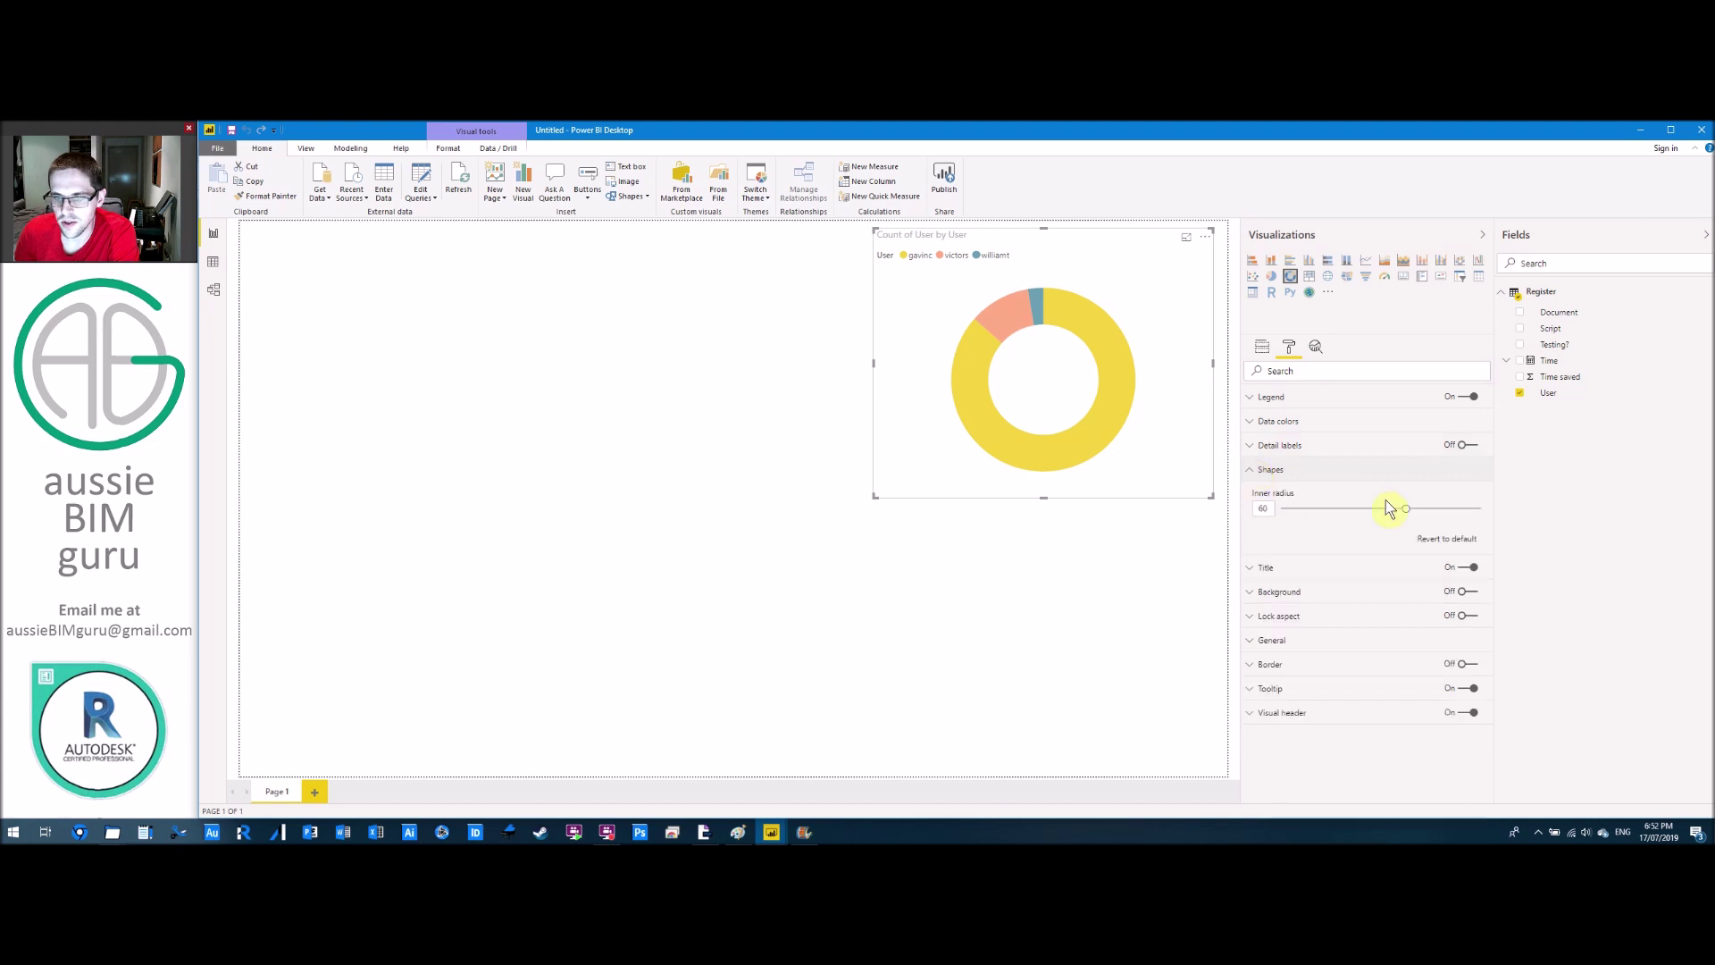
mouse_move(1403, 514)
mouse_down()
mouse_move(1317, 509)
mouse_move(1383, 517)
mouse_up()
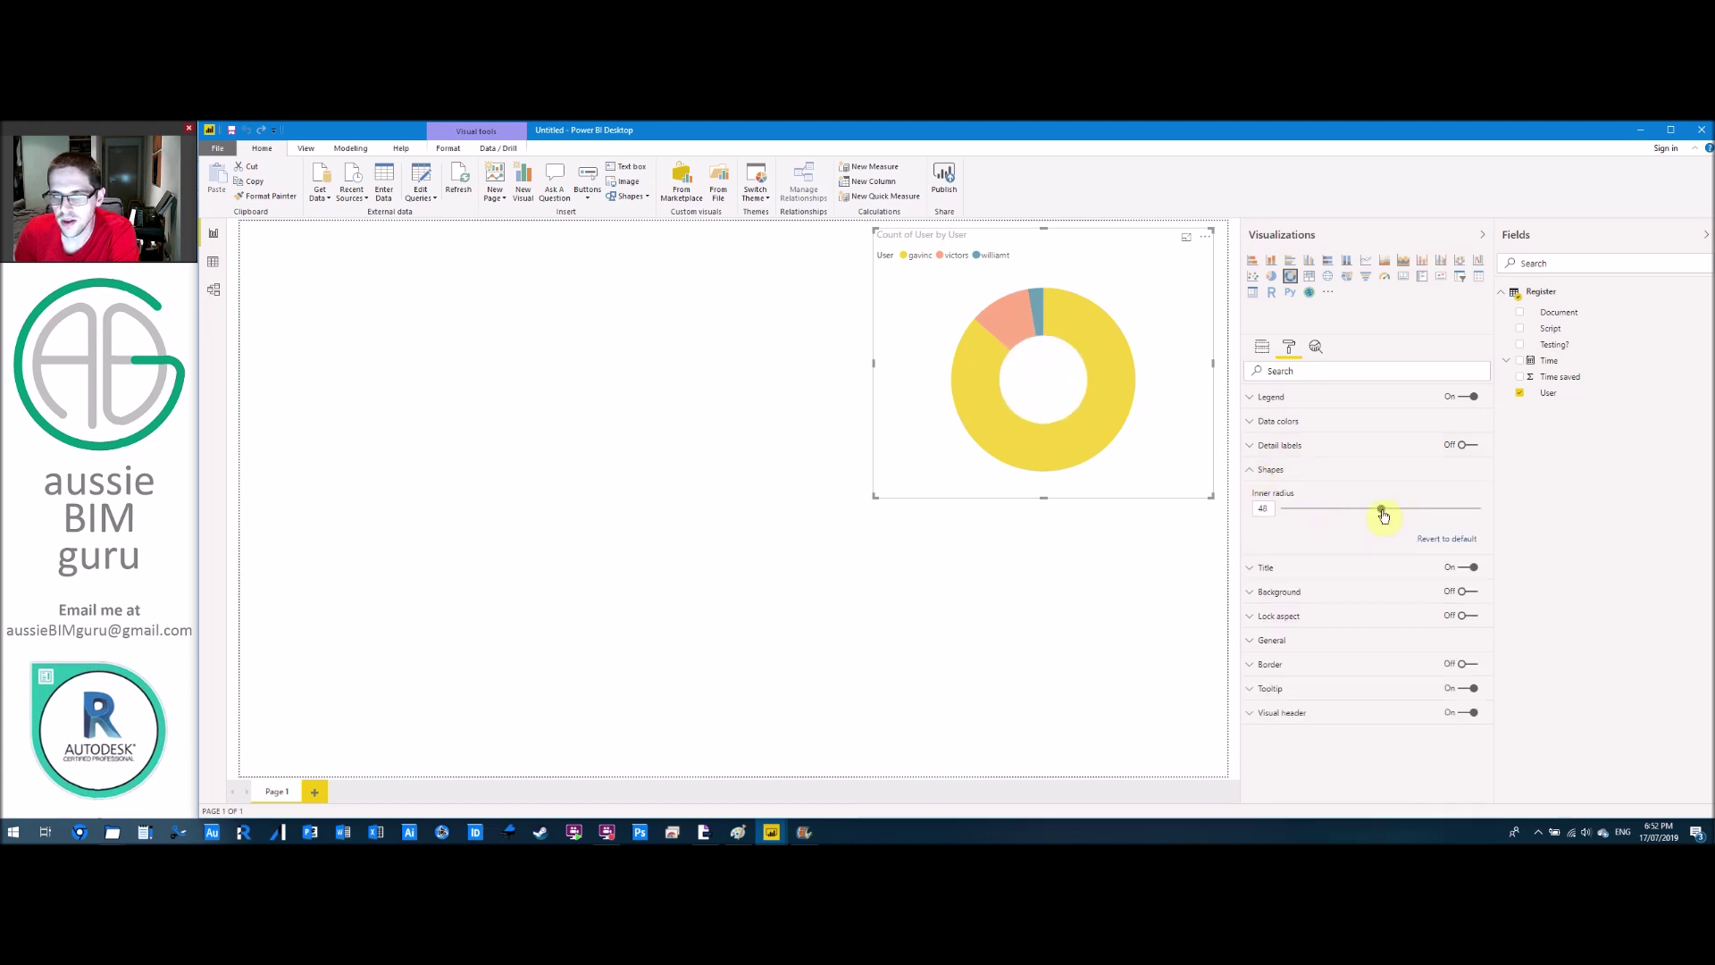
click(1253, 470)
Change the donut chart's title to "Who is using Dynamo?" and centre it.
click(1253, 494)
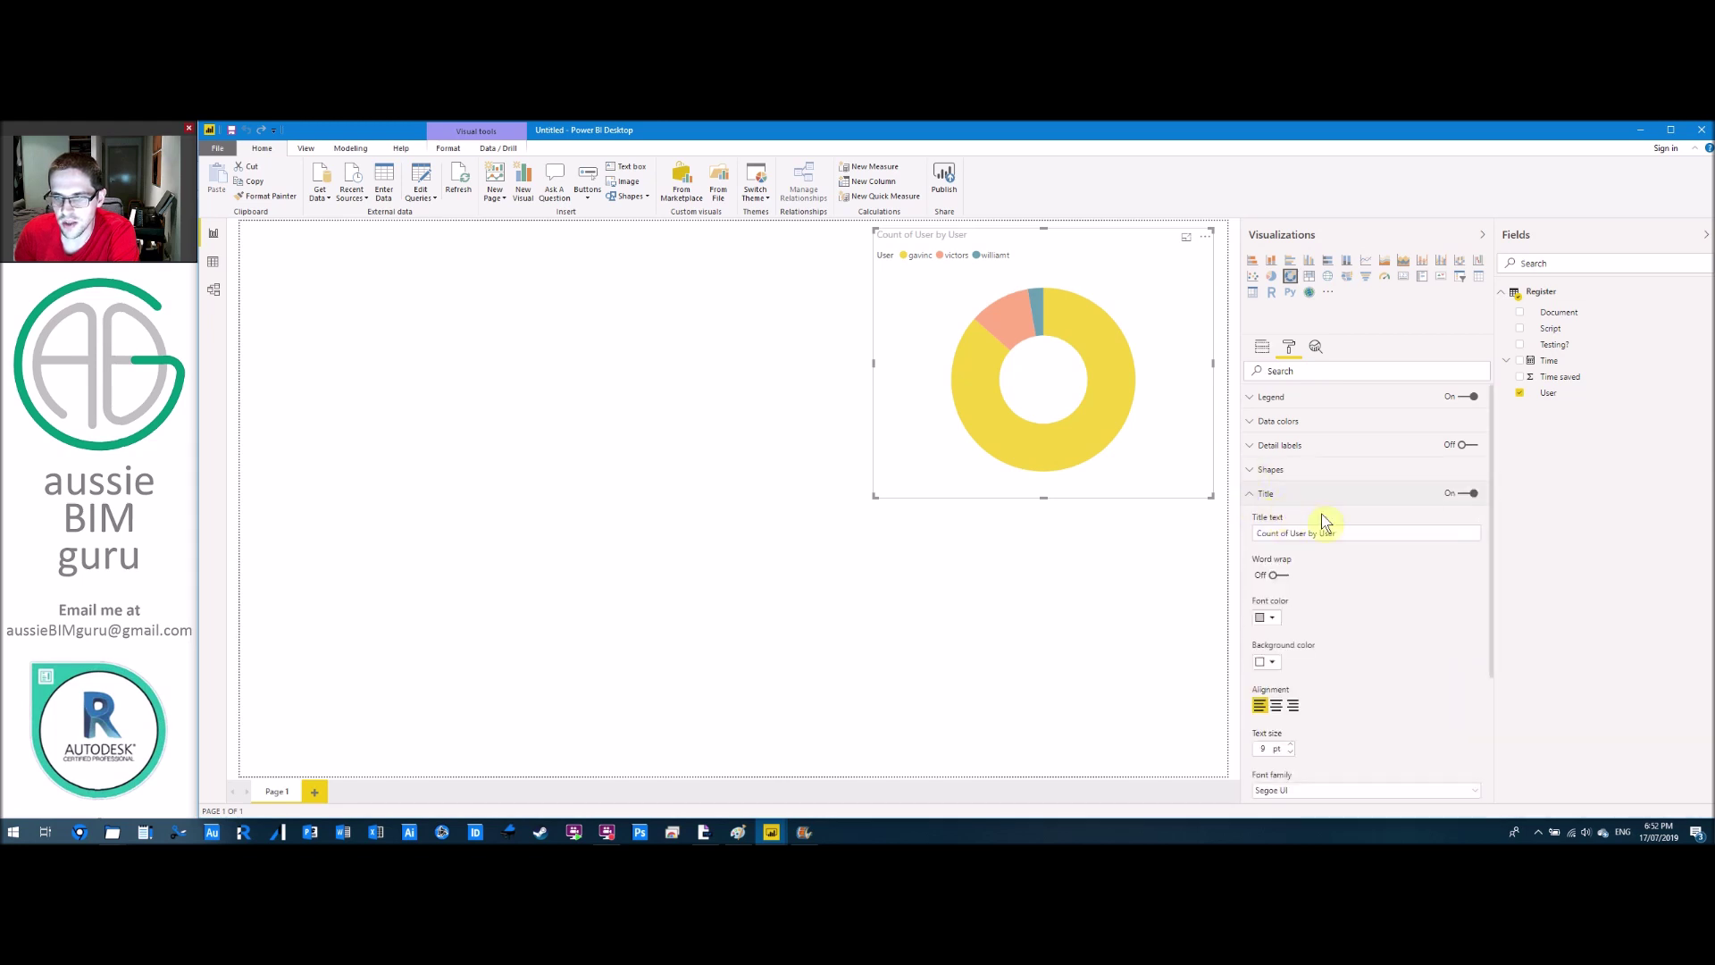
click(1348, 528)
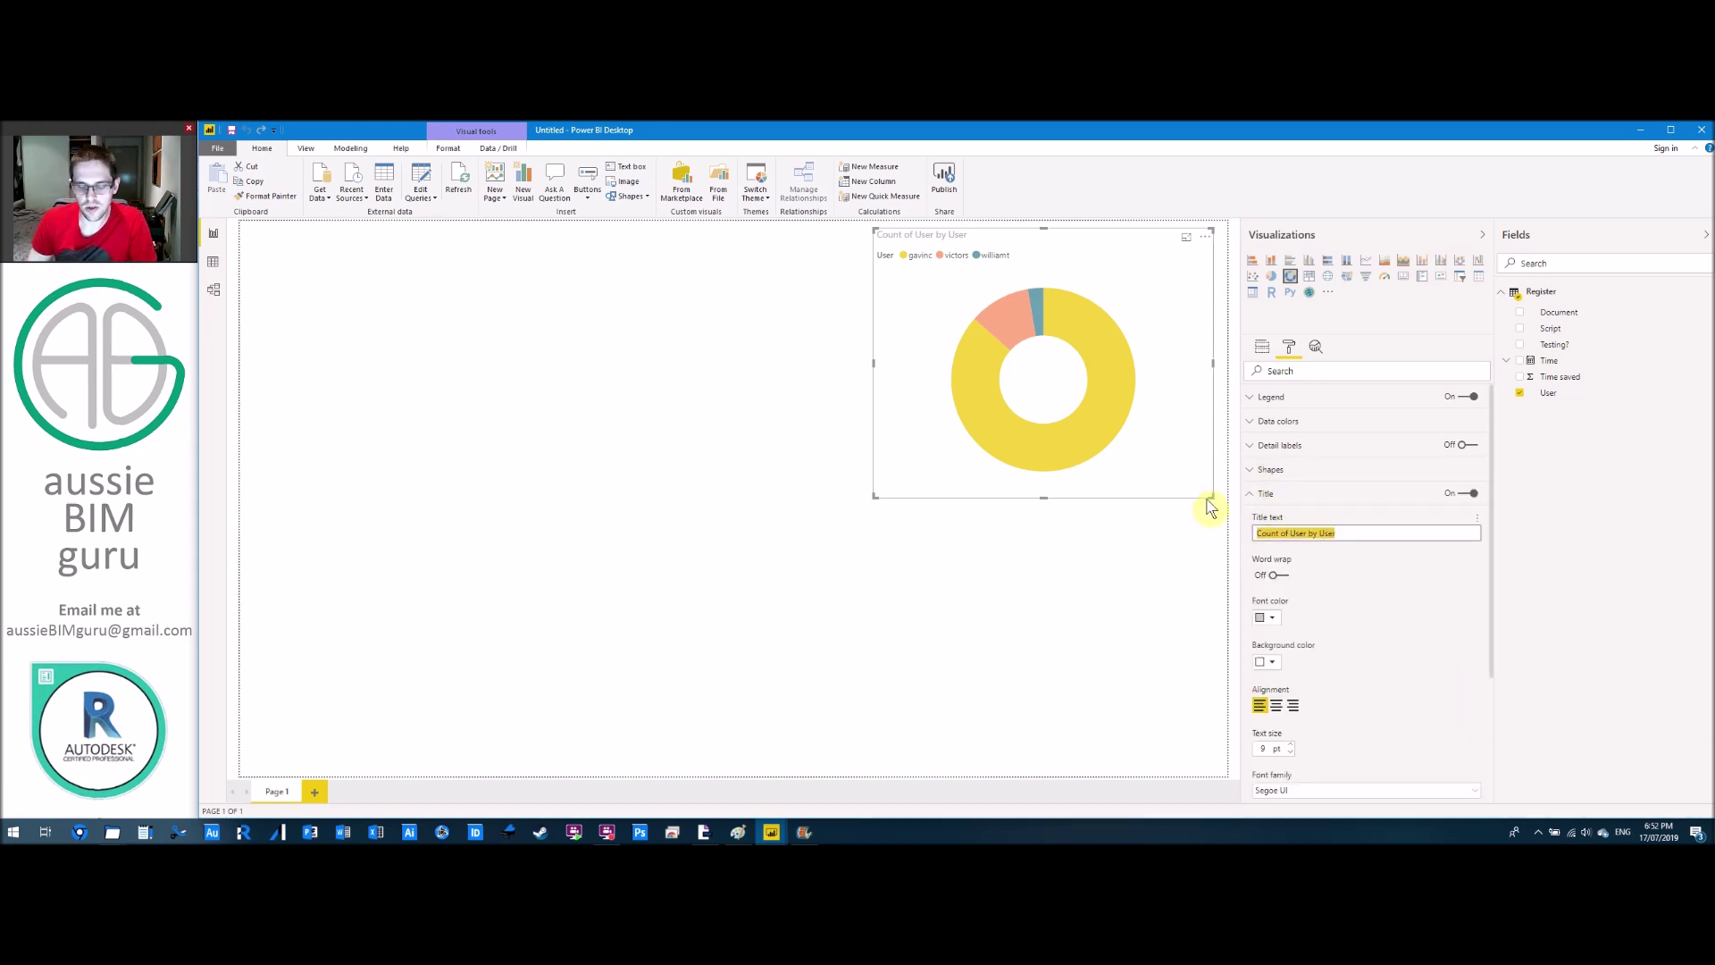
key(Caps_Lock)
text(Who is usin)
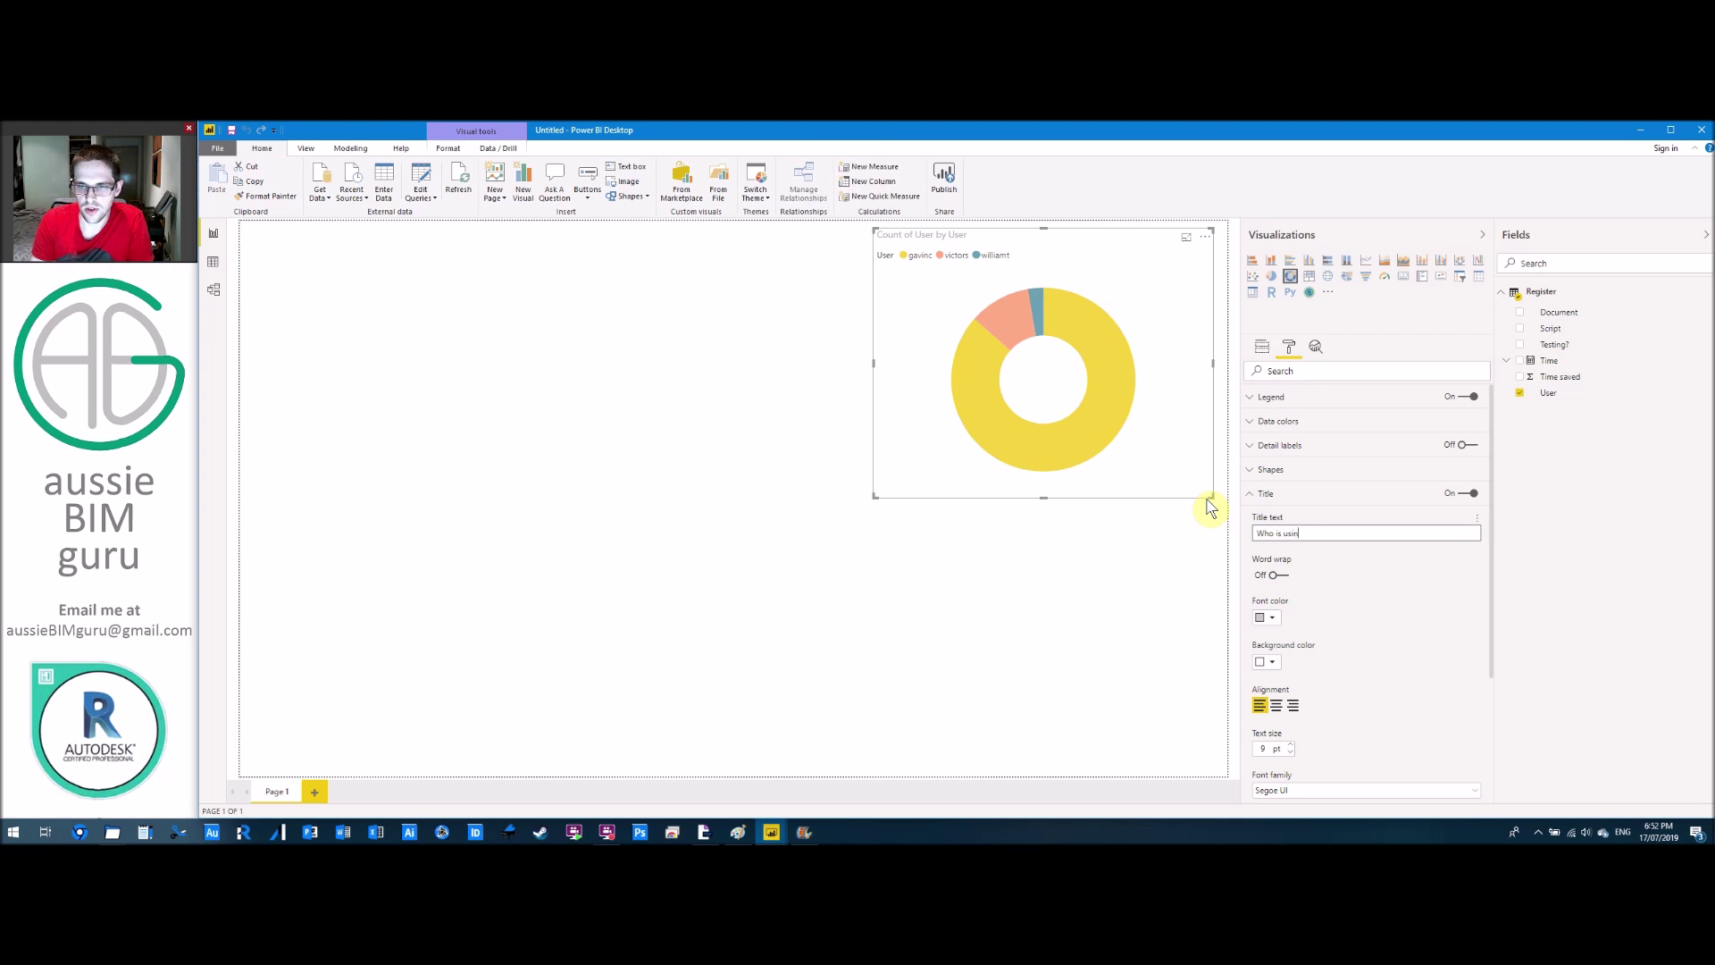
text(g Dyna)
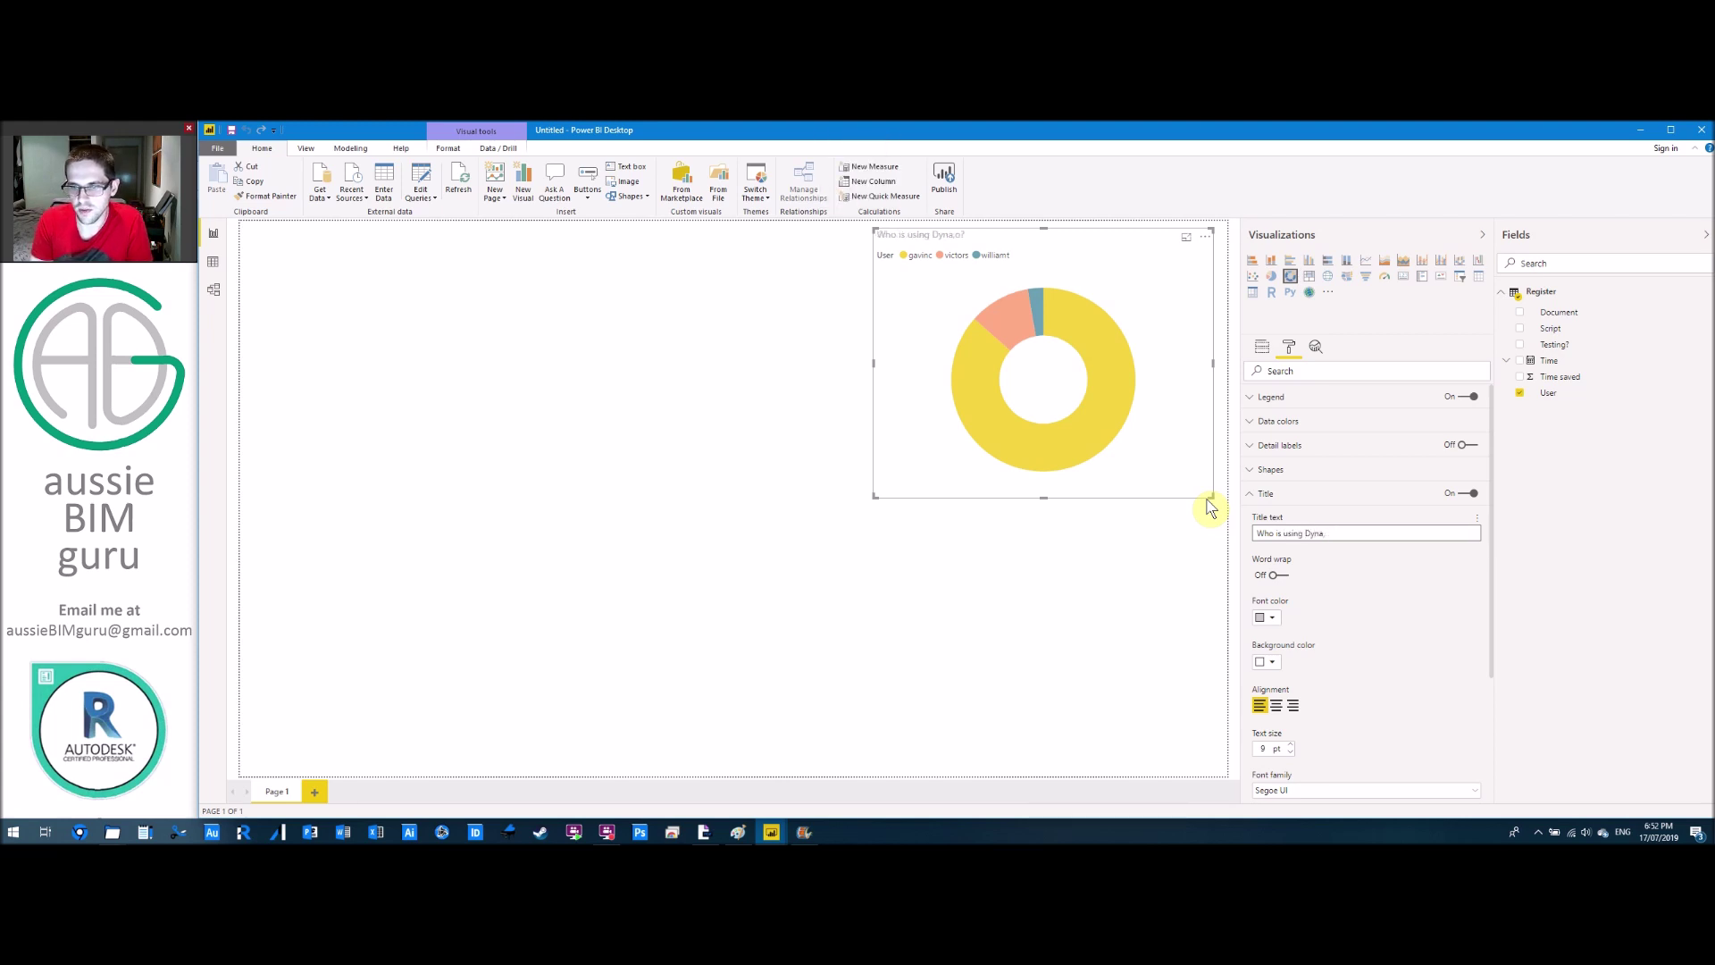
text(mo?)
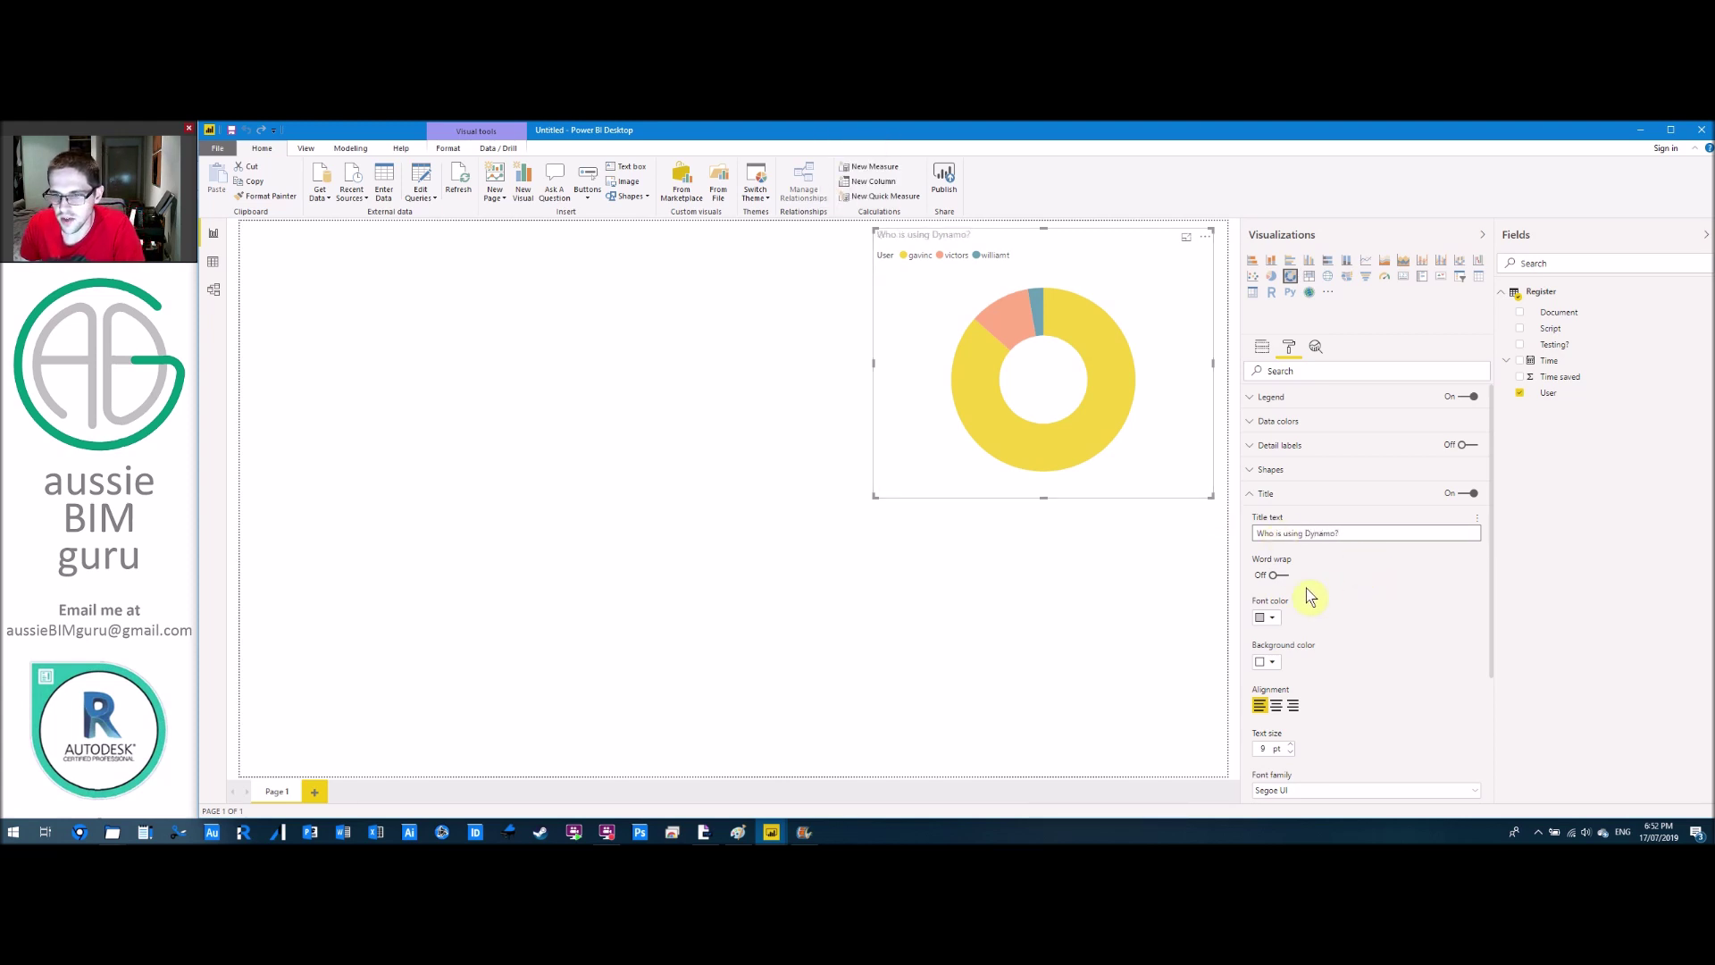
click(1275, 705)
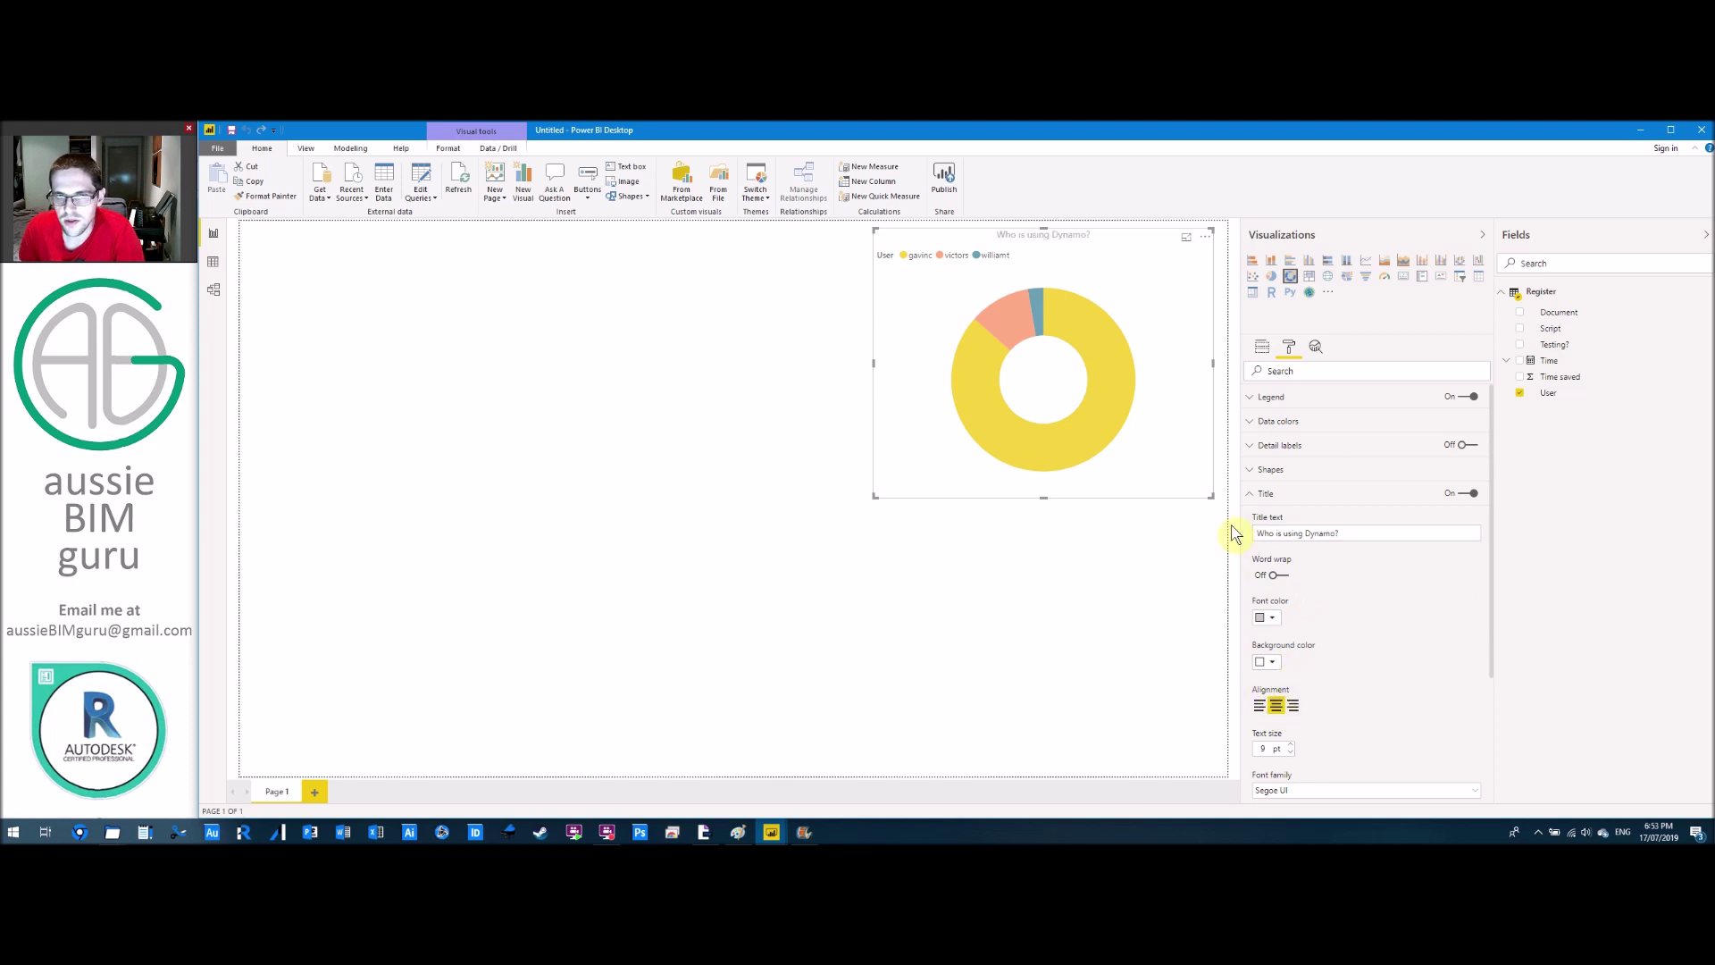
Set the donut chart's legend position to Top Center.
click(1272, 398)
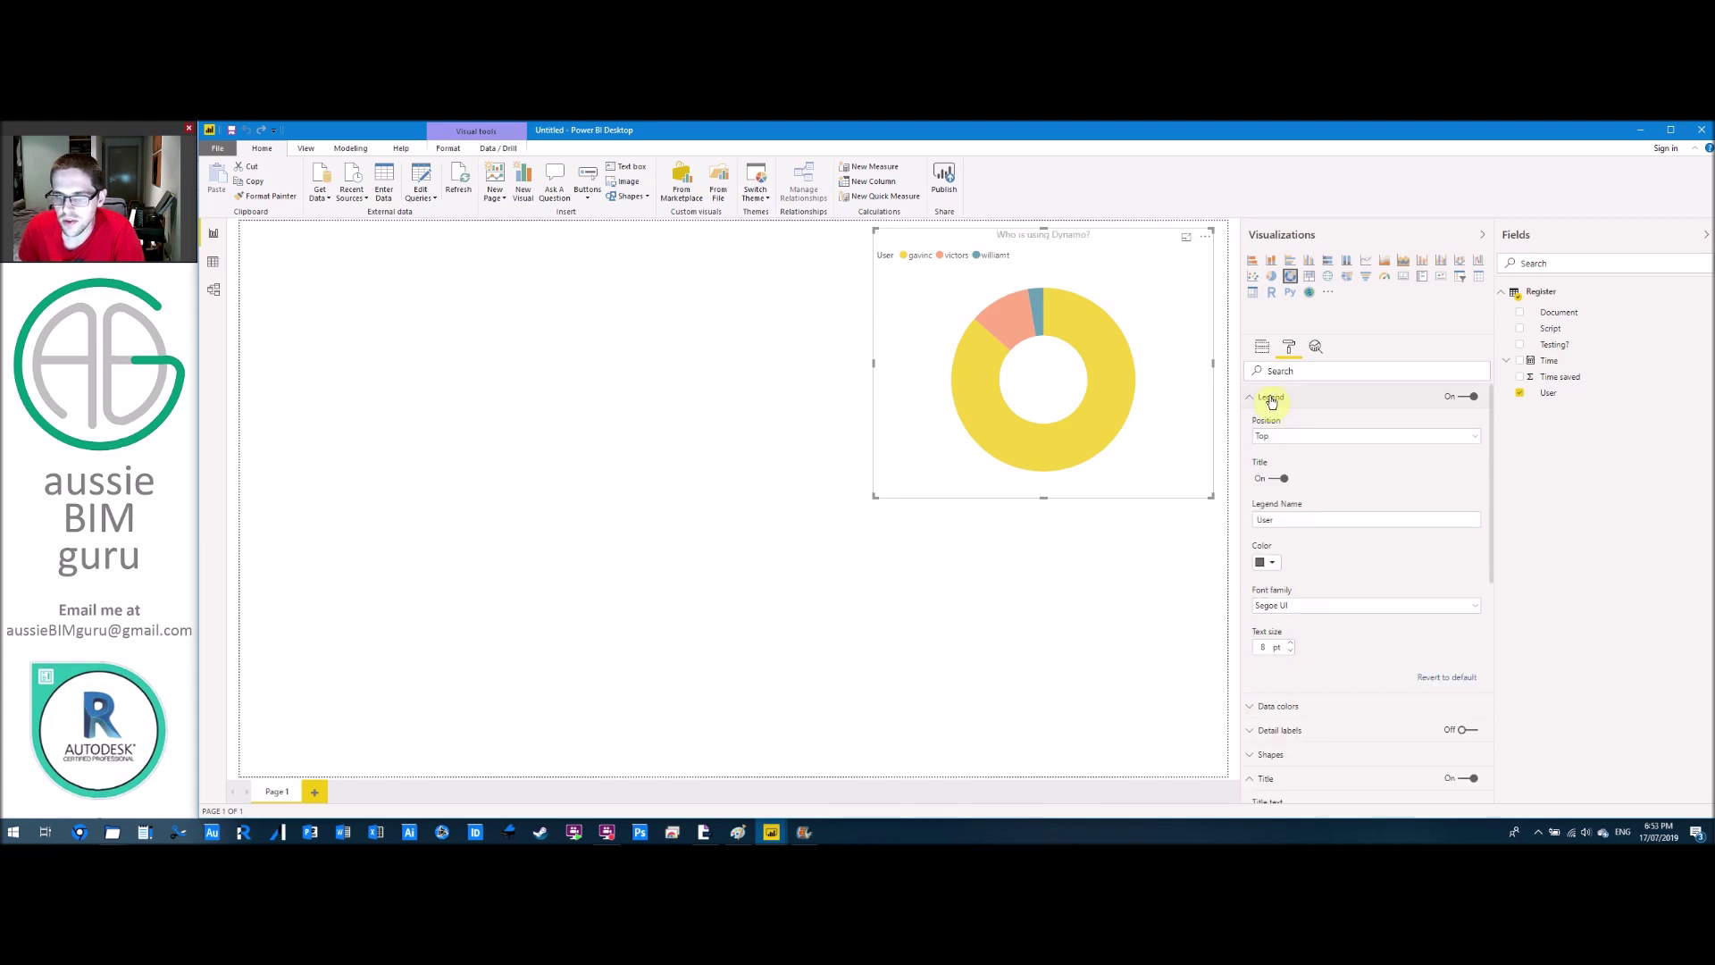
click(1276, 436)
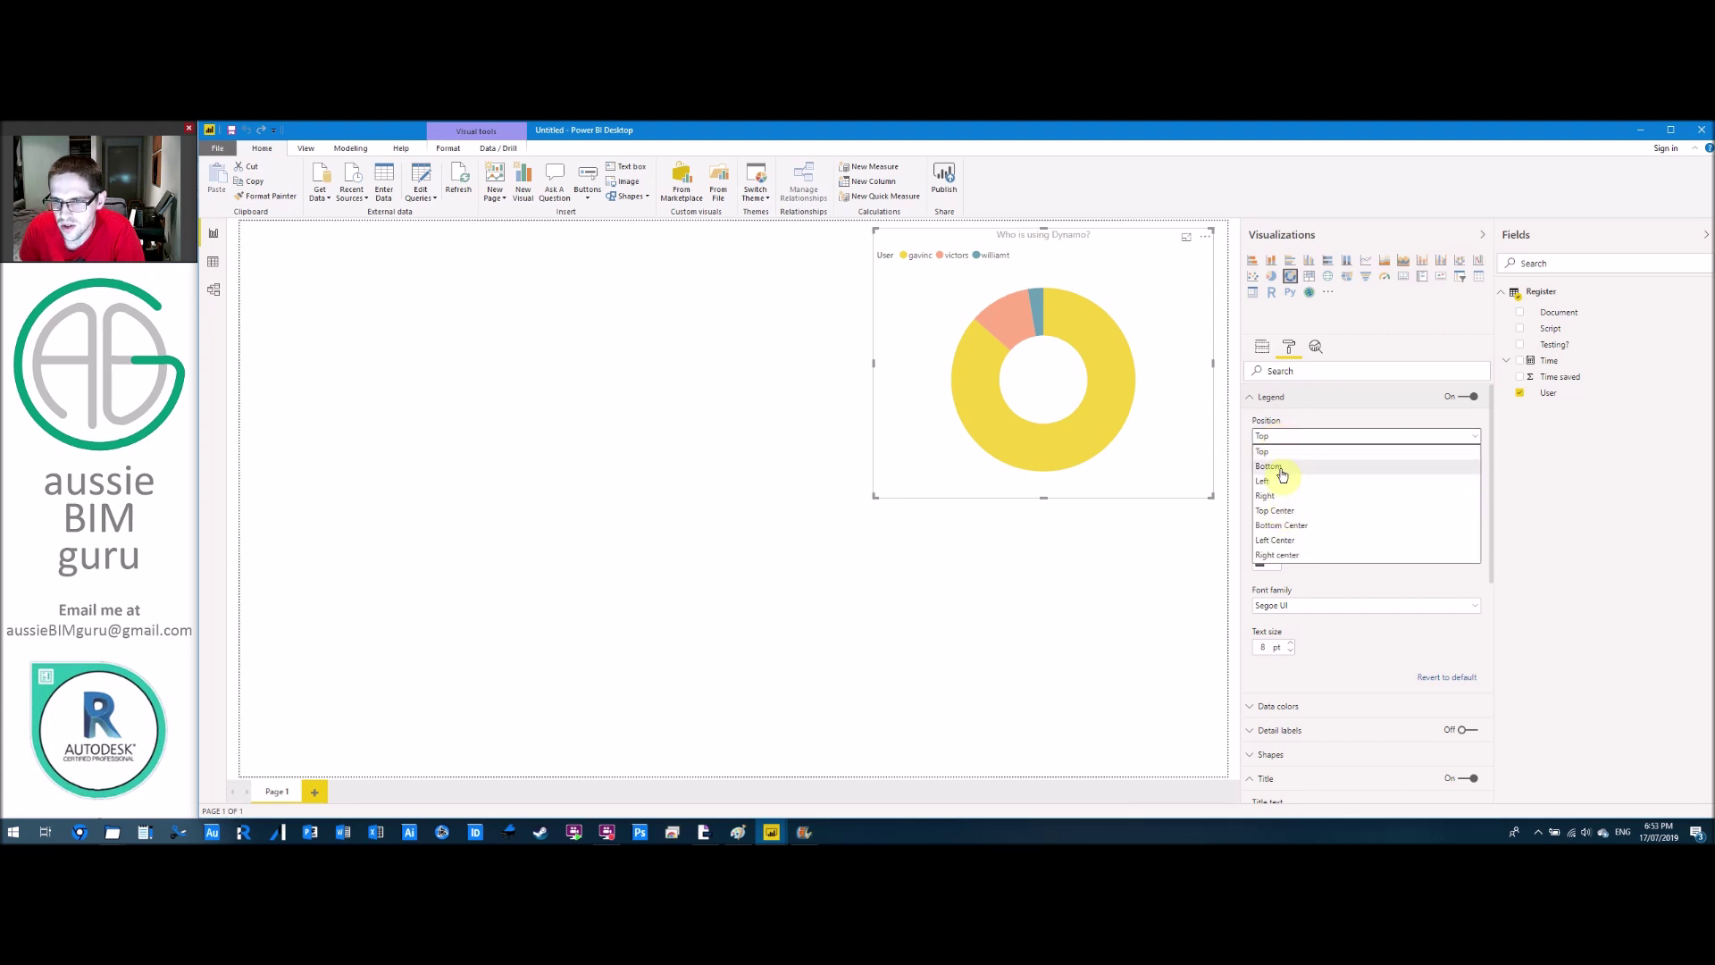
click(1287, 511)
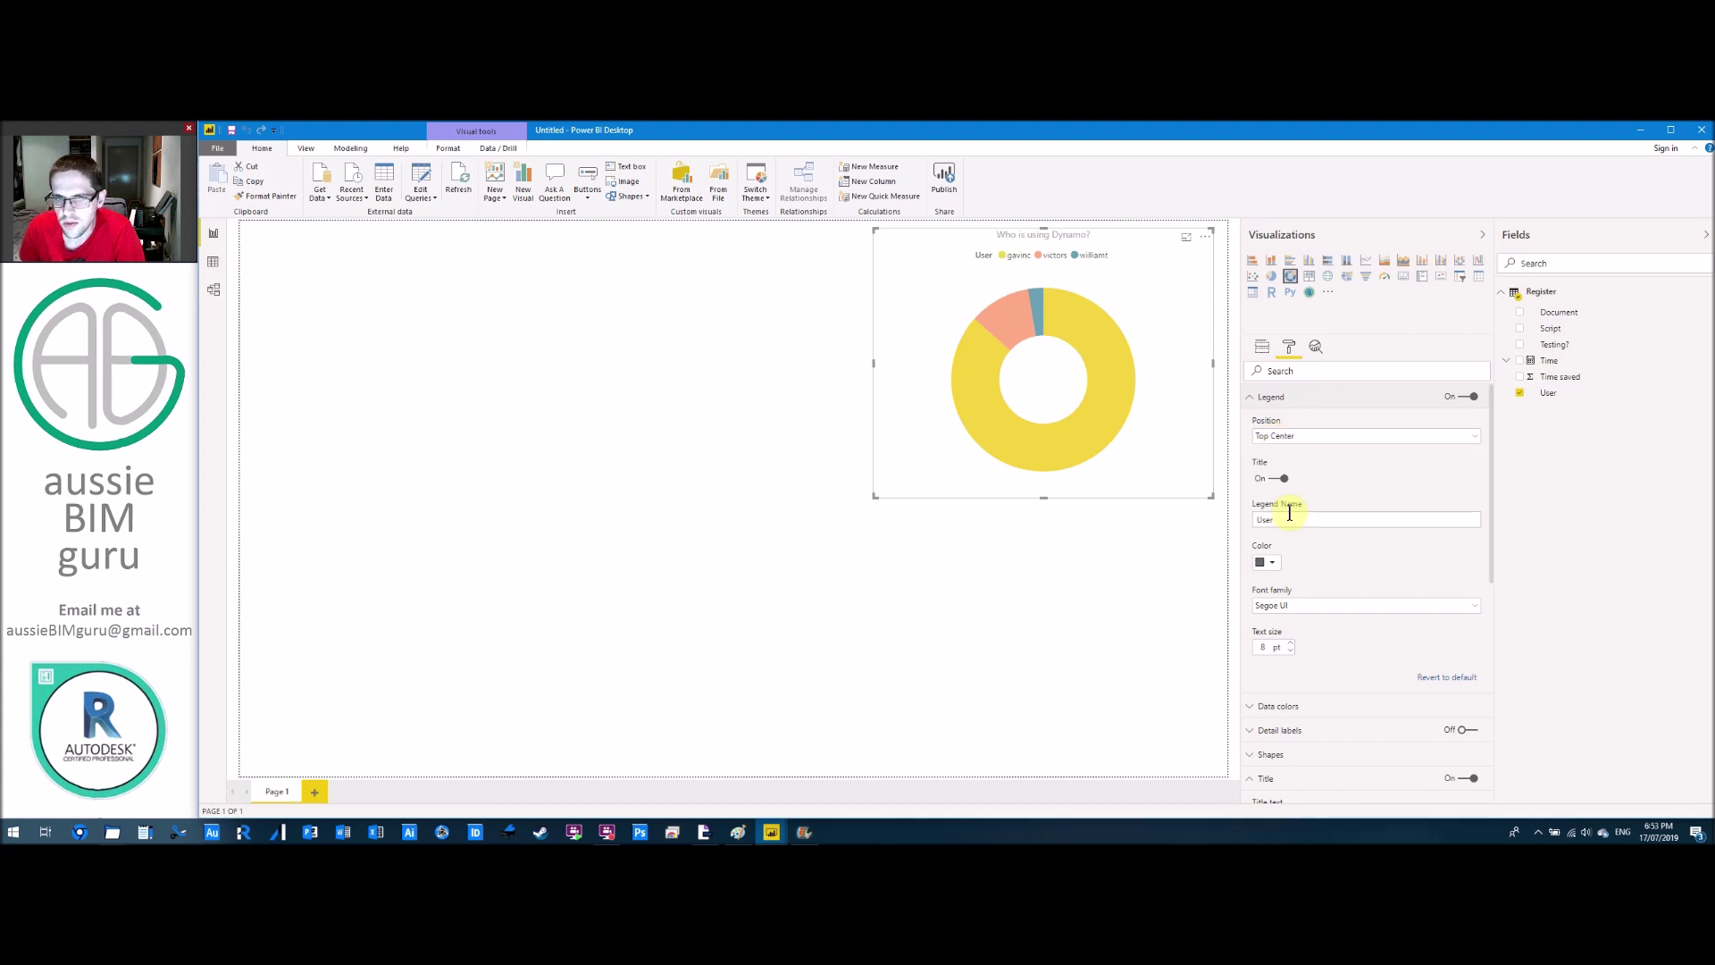
click(1257, 404)
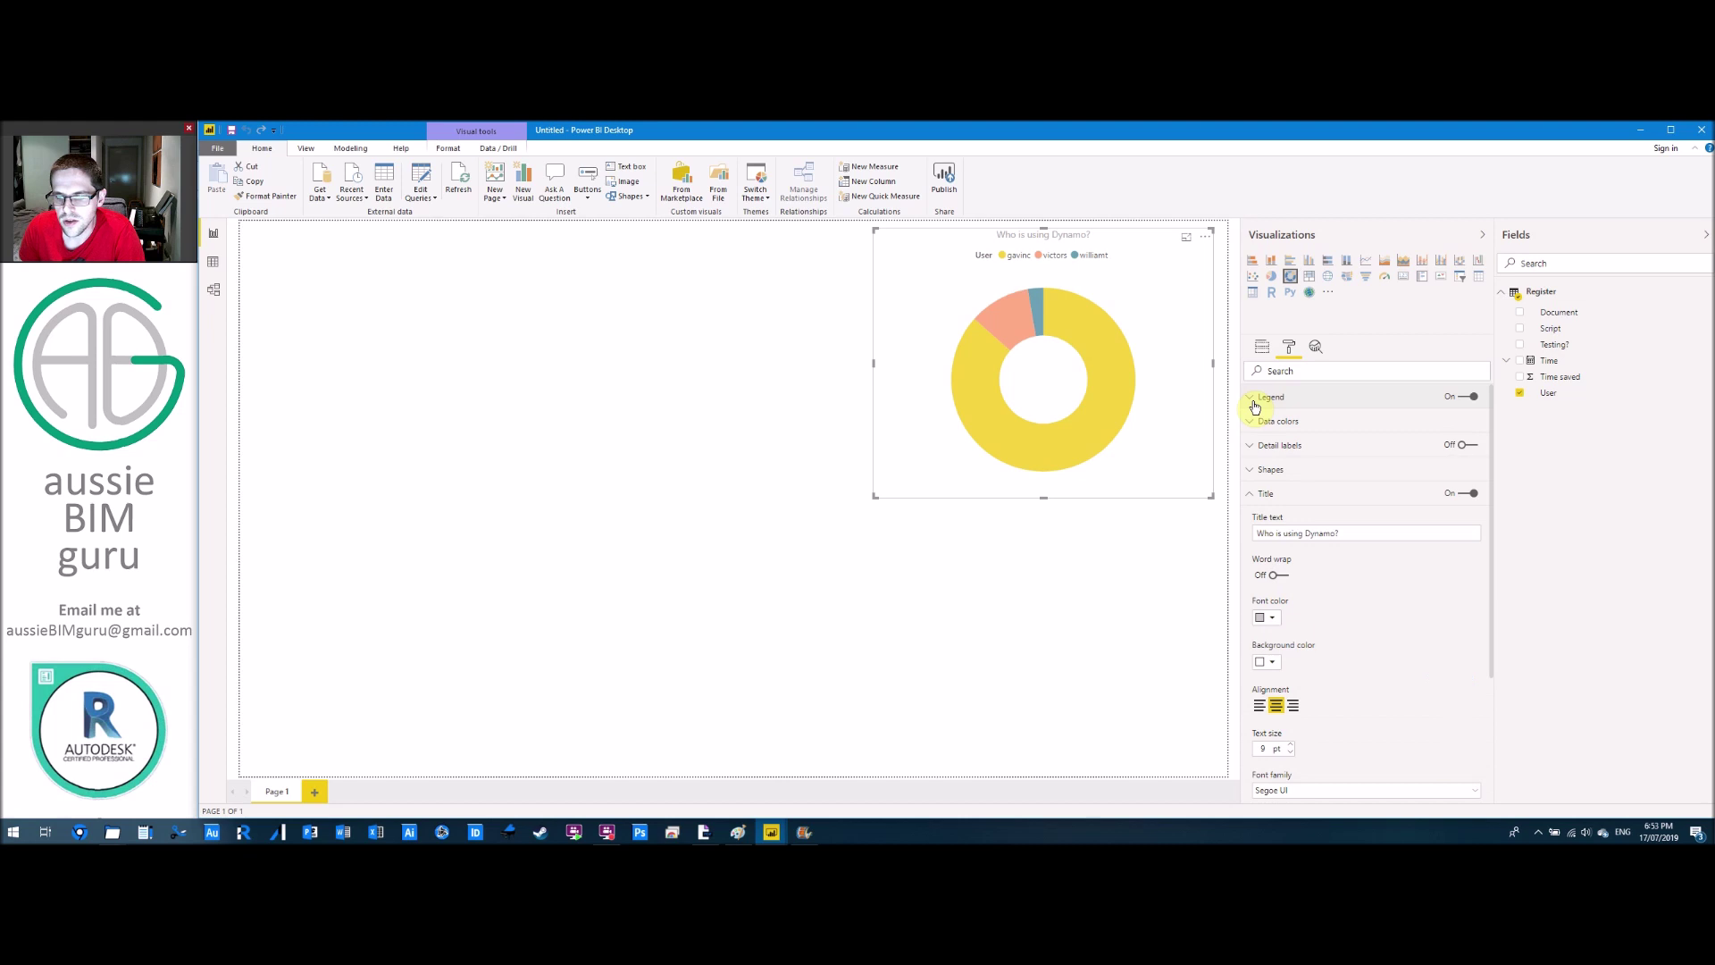
Try a teal background colour behind the donut chart's title, and restore the white background.
click(1273, 665)
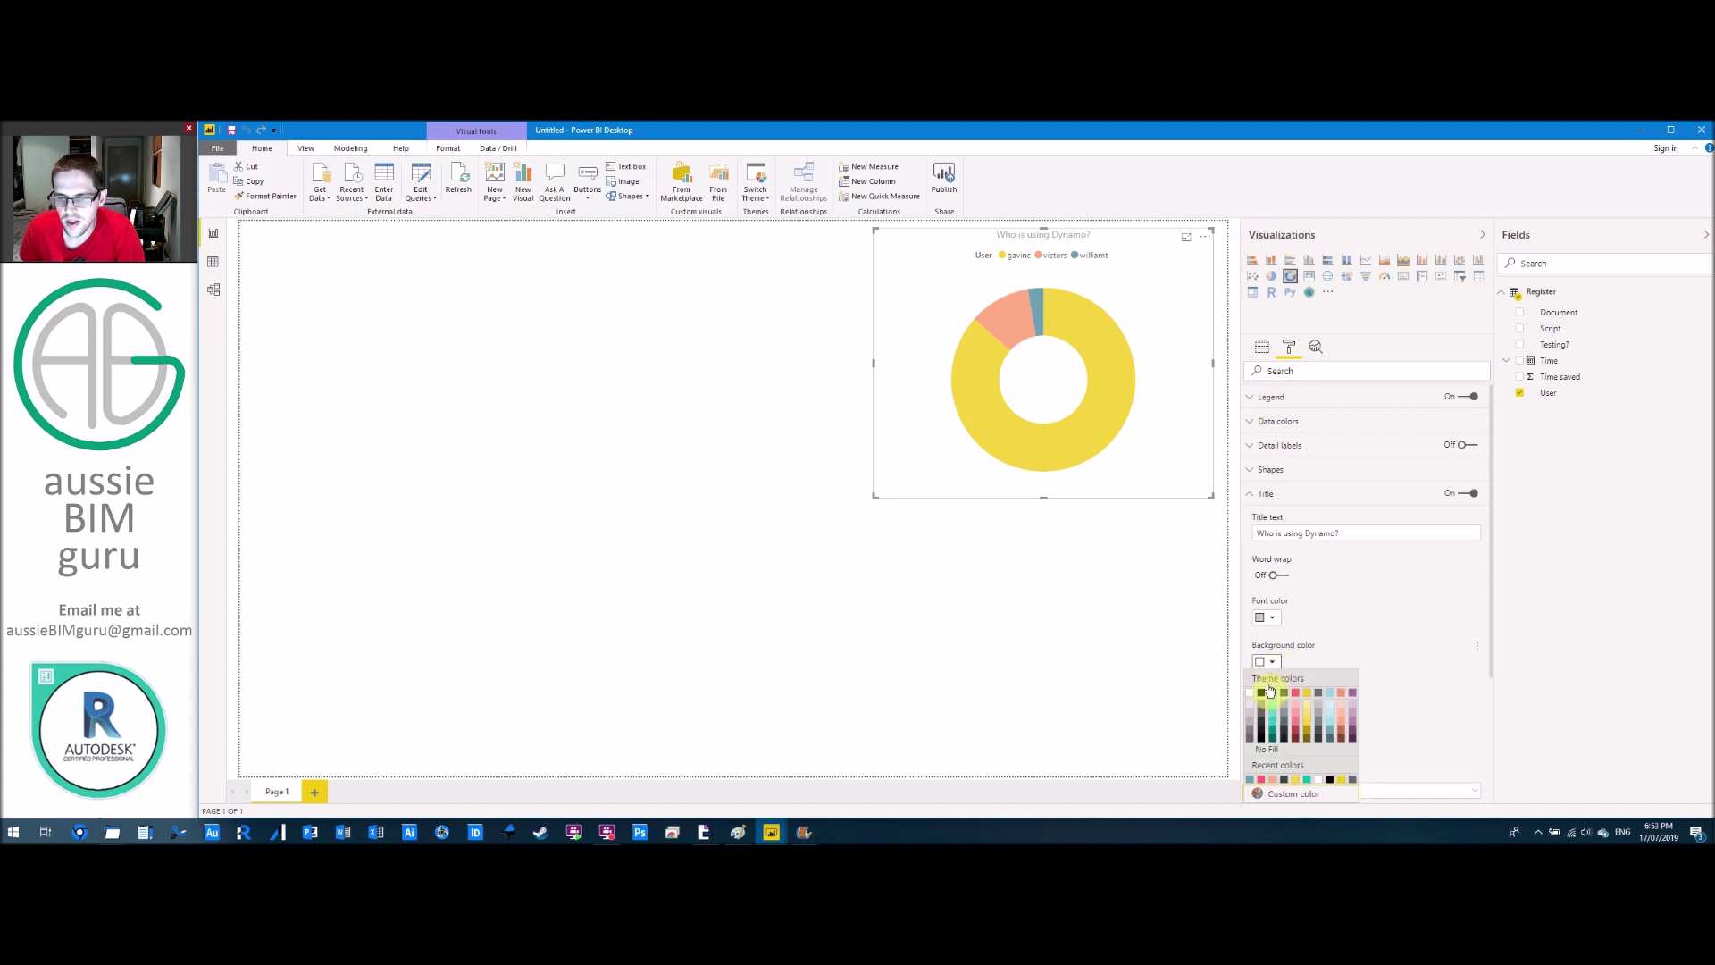
click(1271, 692)
click(1273, 664)
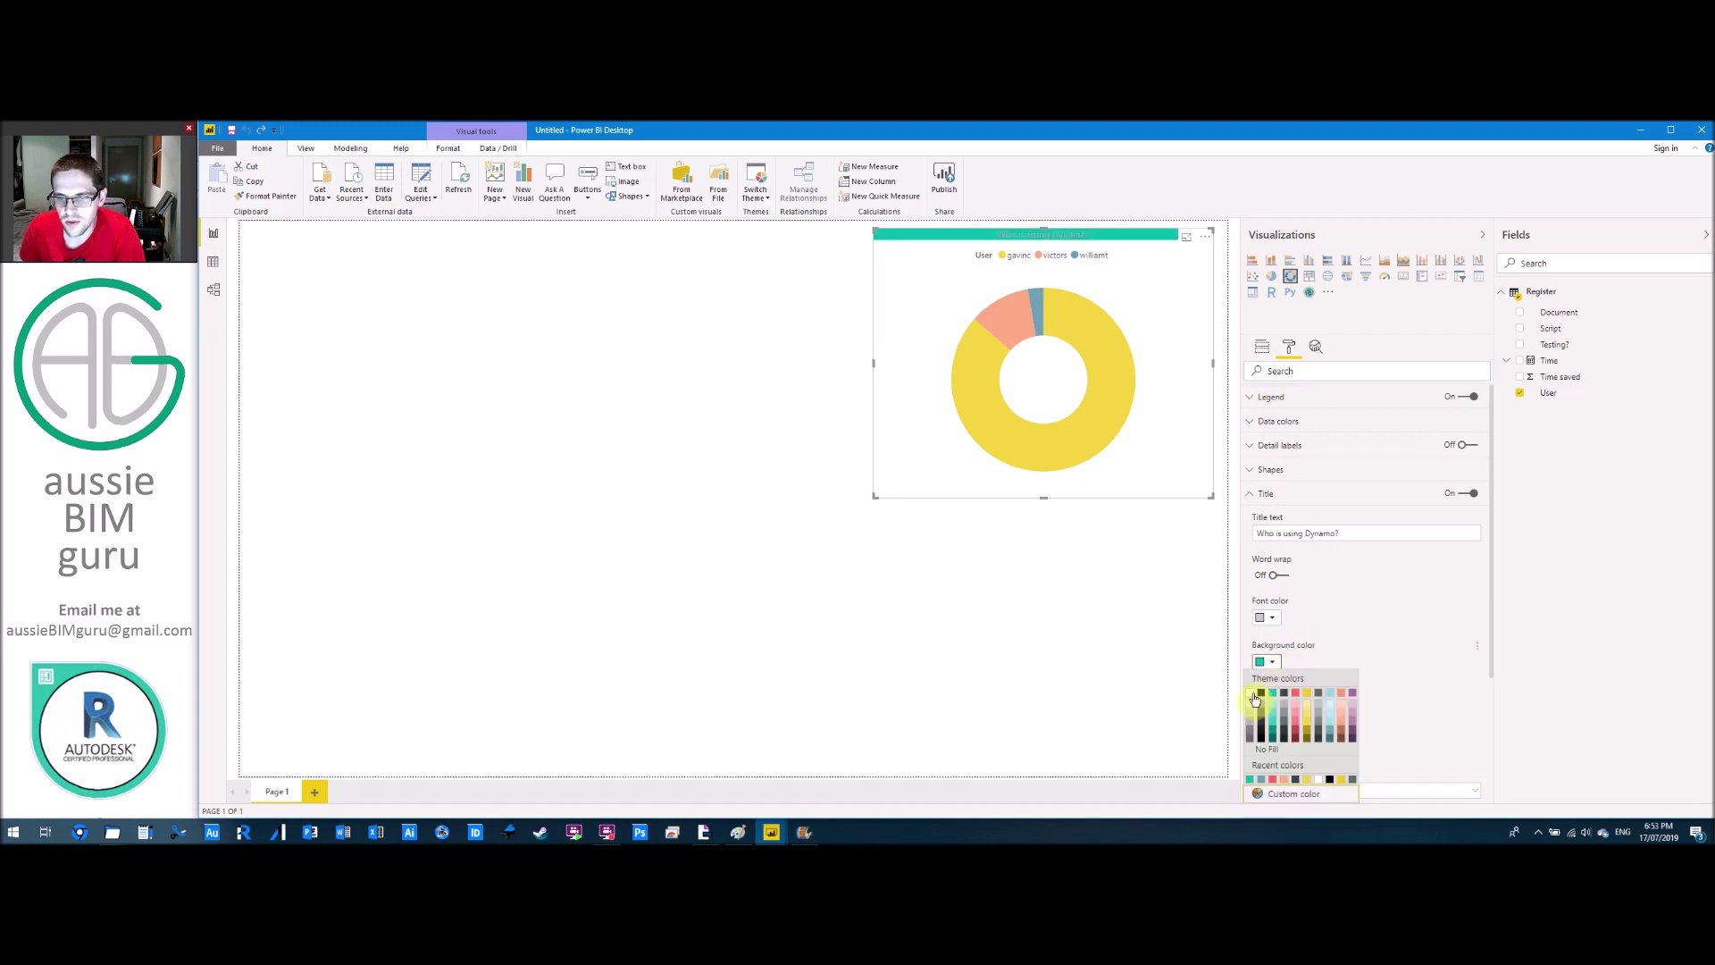
click(1252, 694)
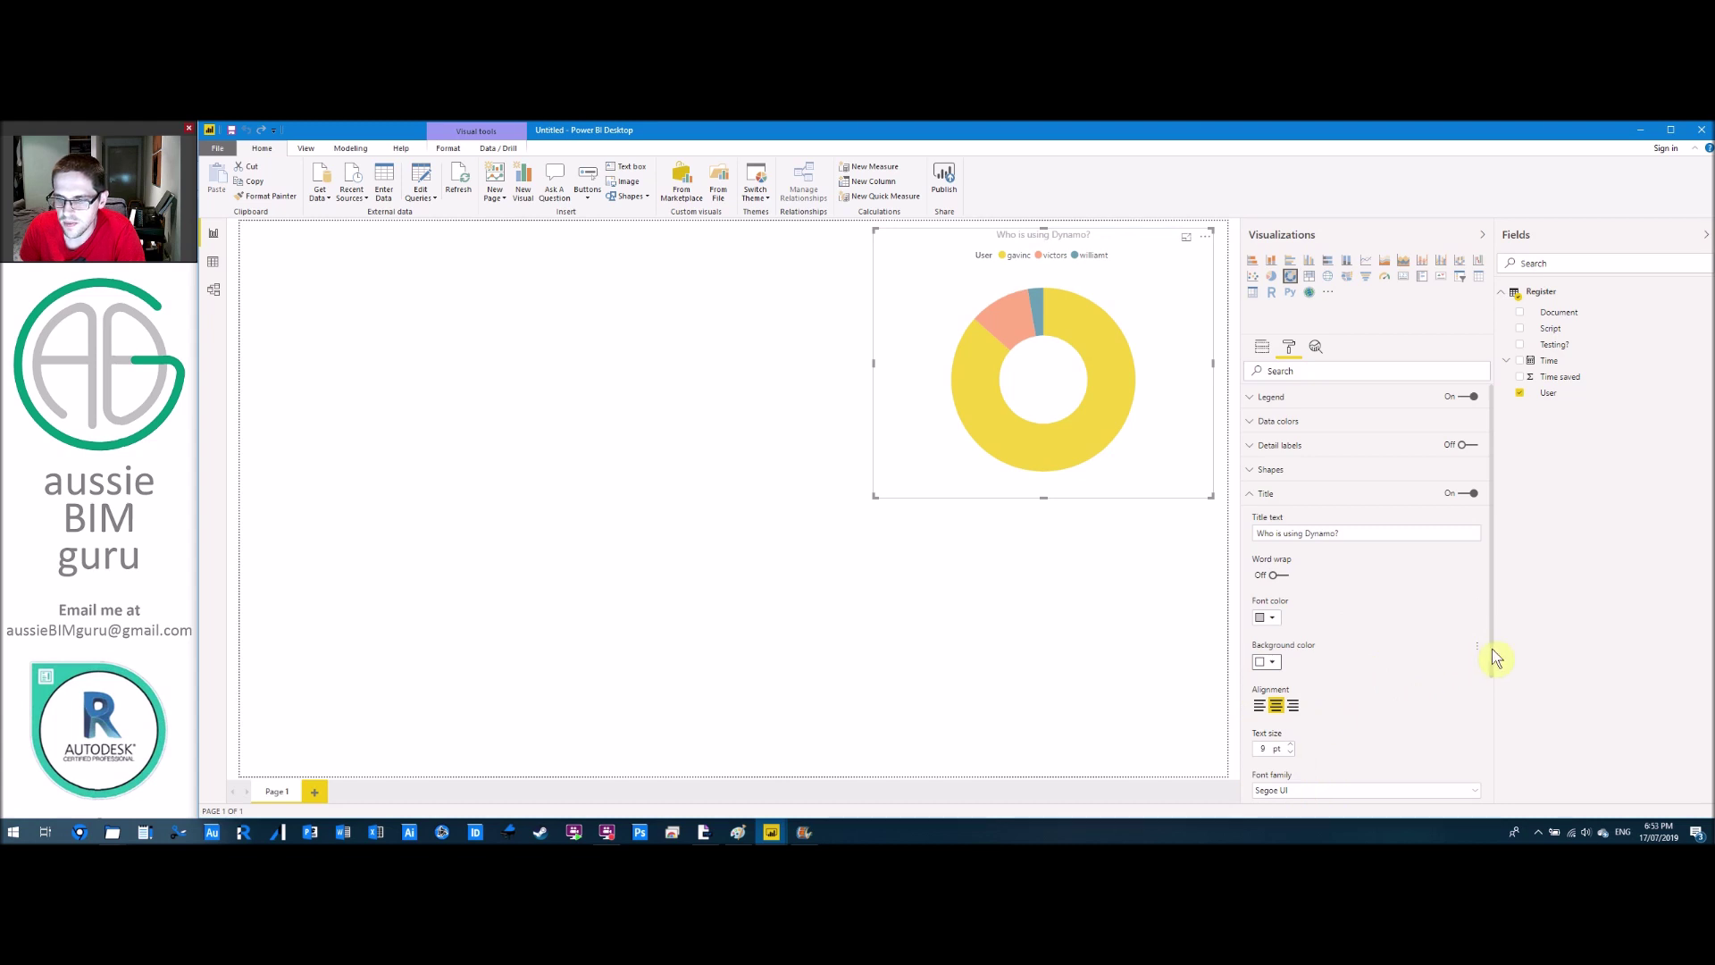
Set the donut chart's title to 18 pt black text, and narrow the chart by its lower-left corner.
scroll(1319, 696, down, 1)
click(1291, 688)
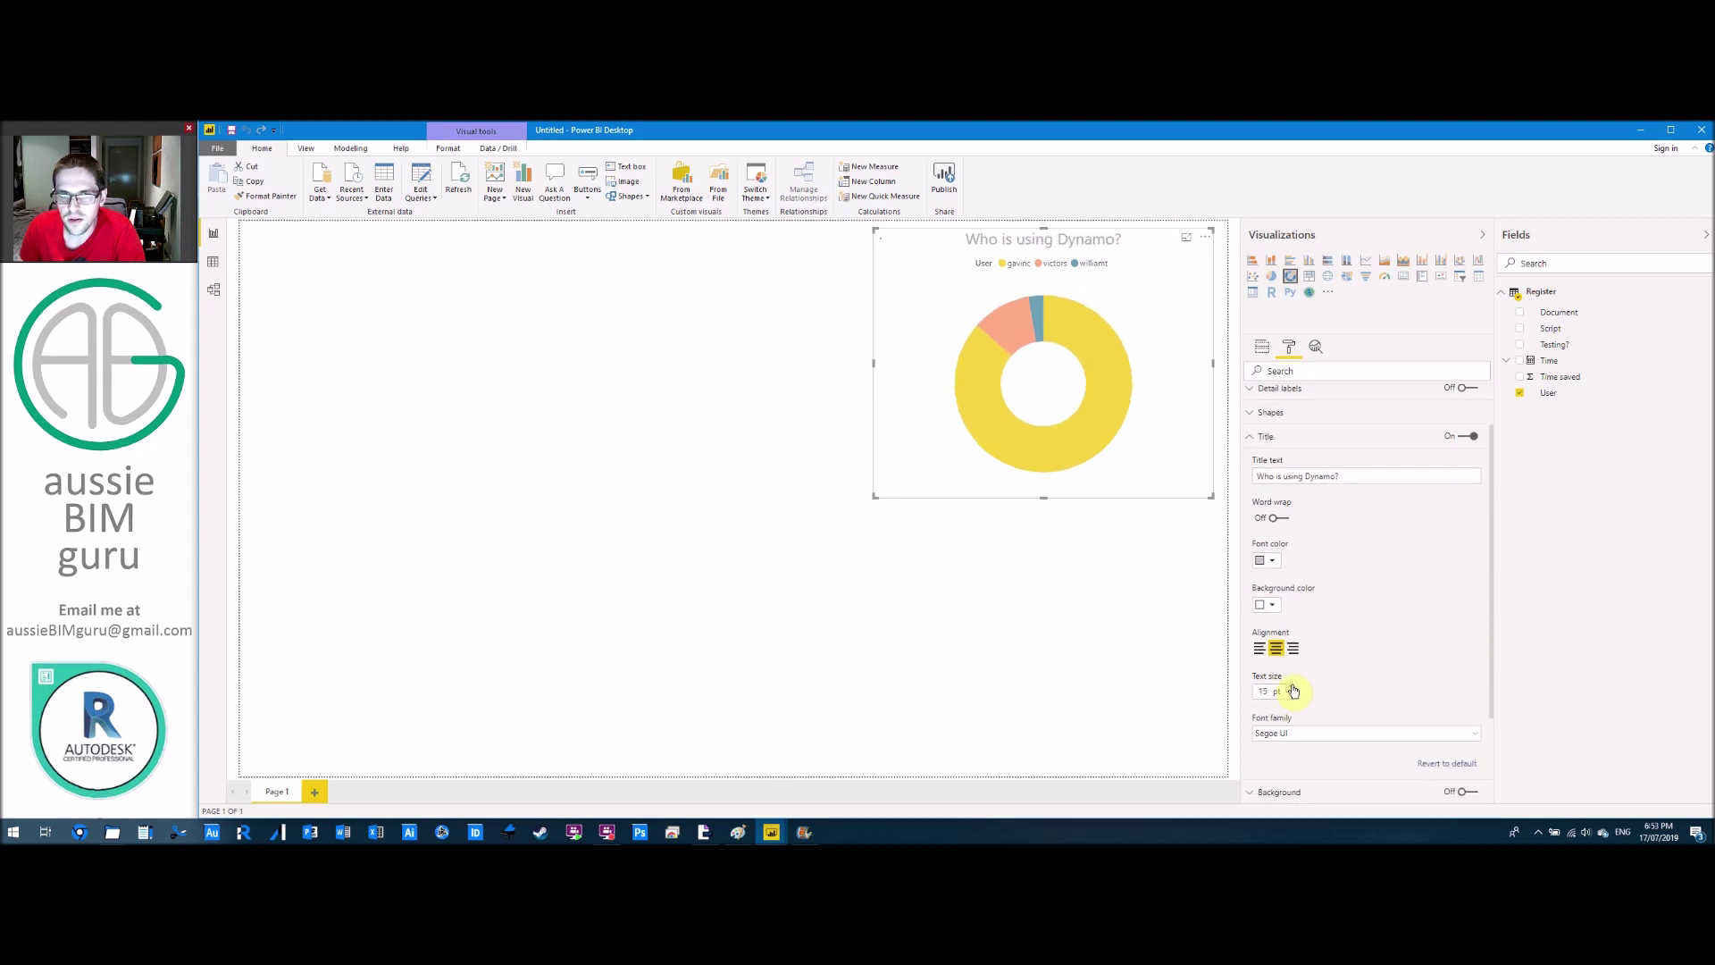
click(1291, 688)
click(1269, 561)
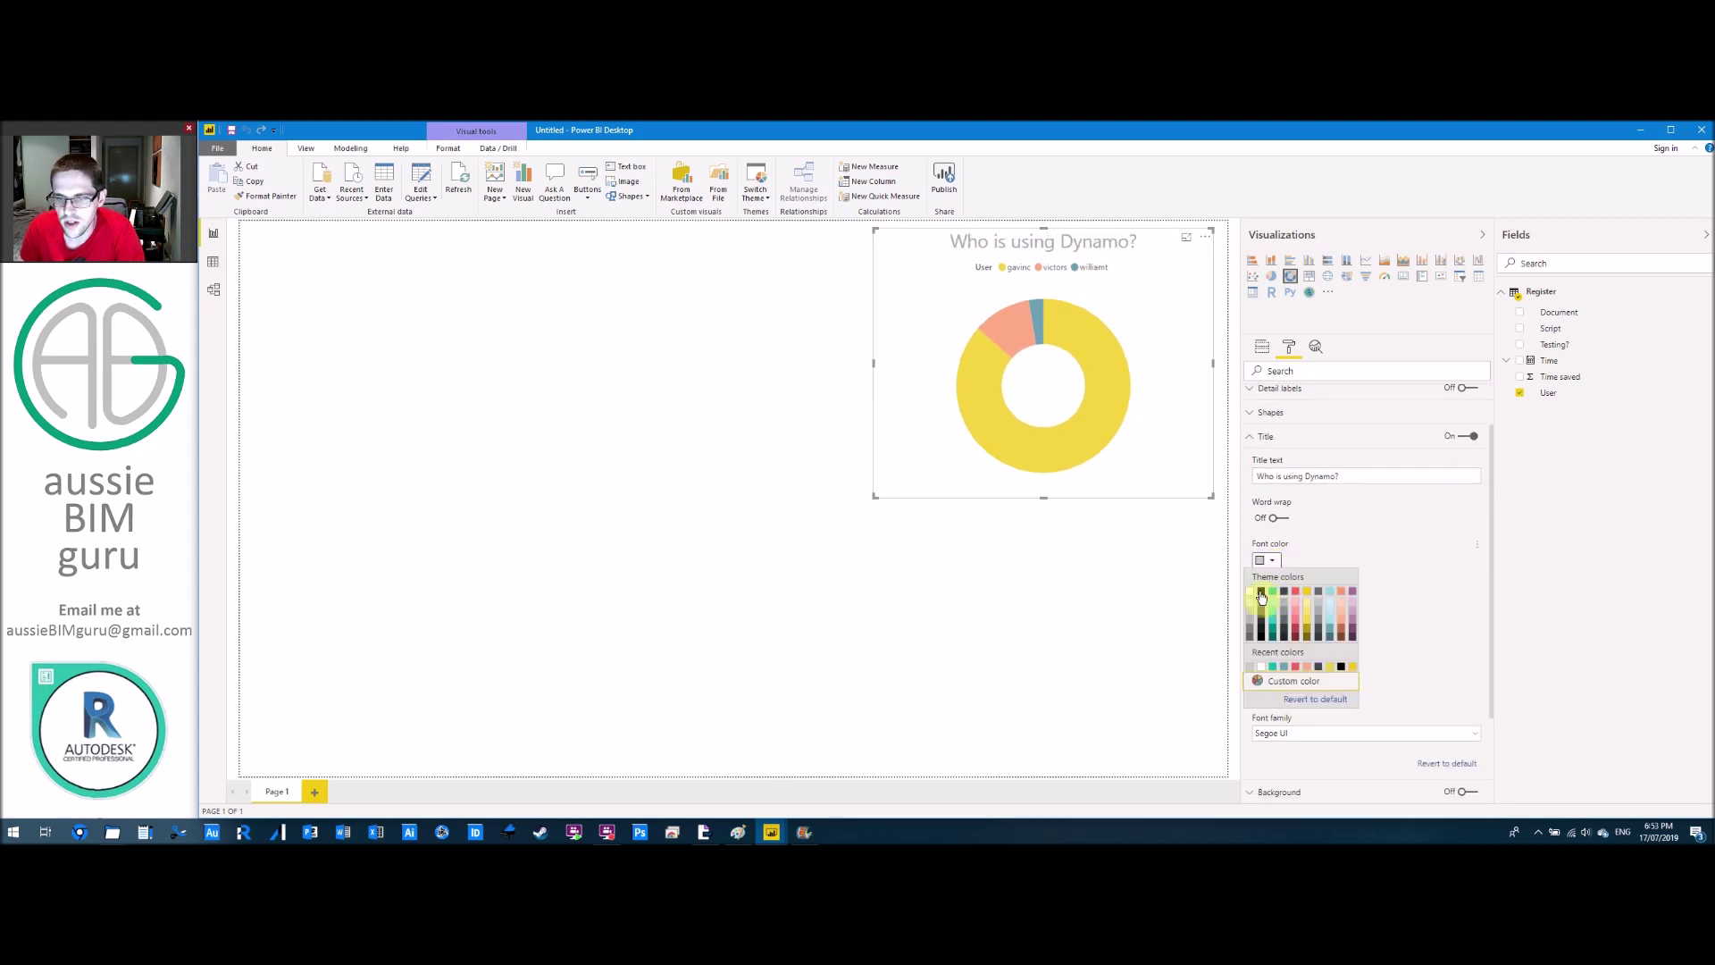
click(1272, 582)
drag(875, 496, 962, 487)
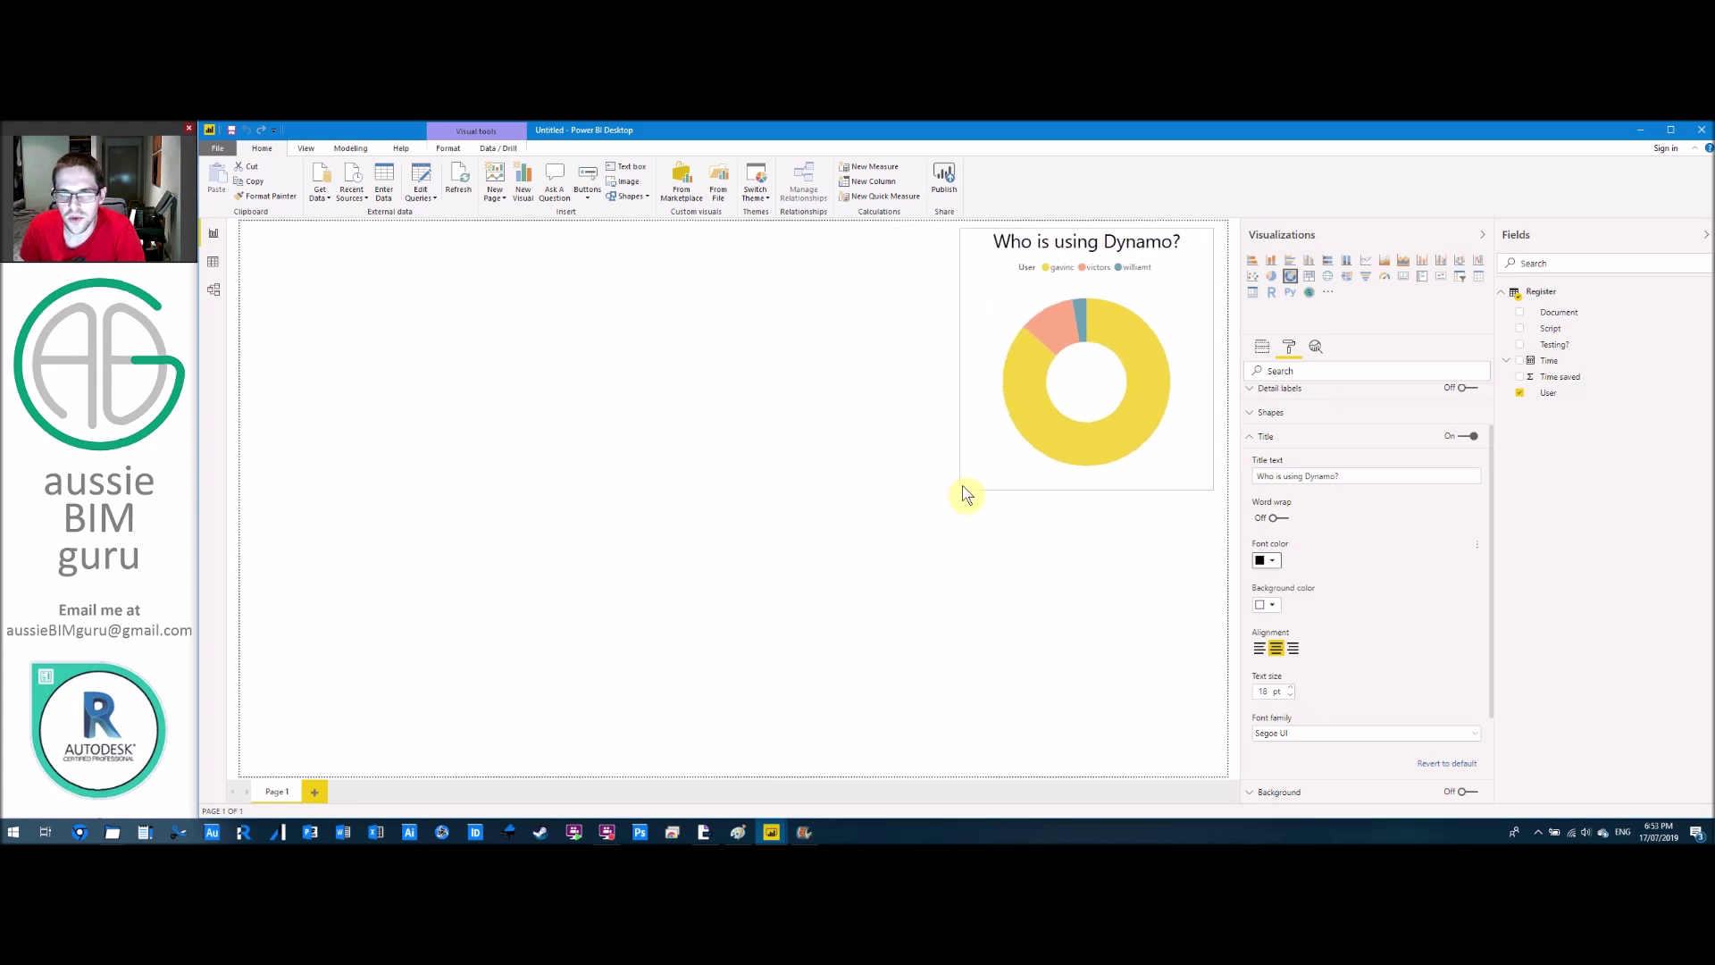
click(873, 522)
Examine the donut chart's user segments by highlighting them individually, and clear the selection.
mouse_move(1145, 344)
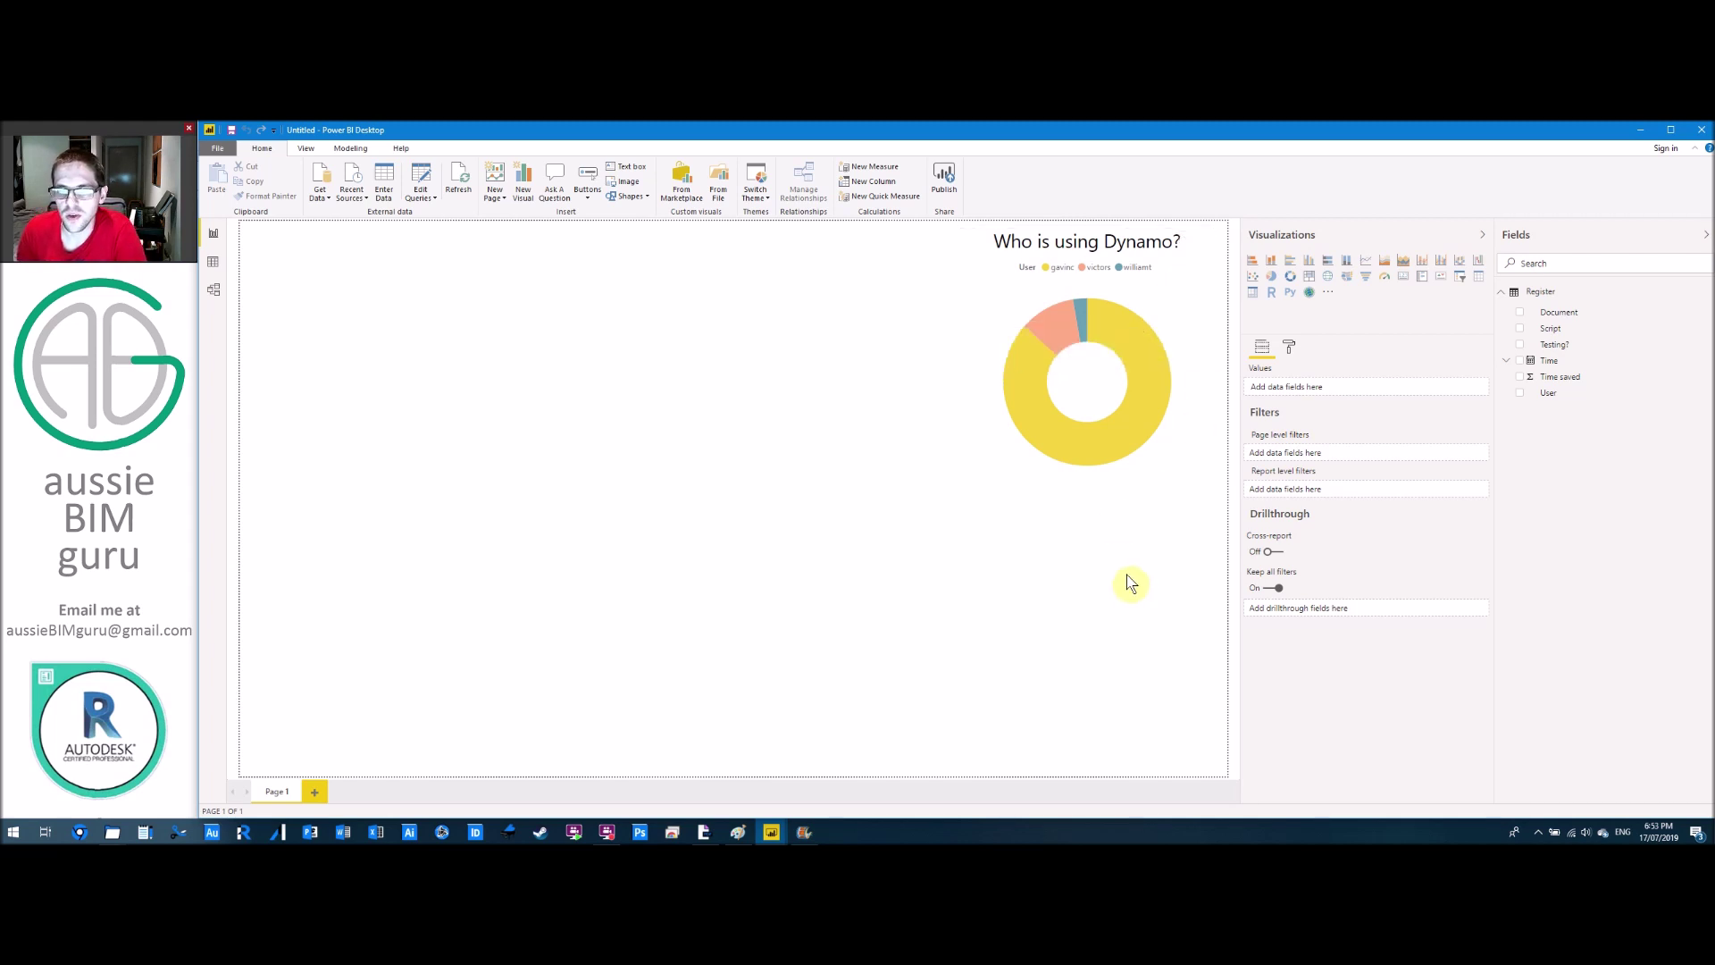
click(1126, 338)
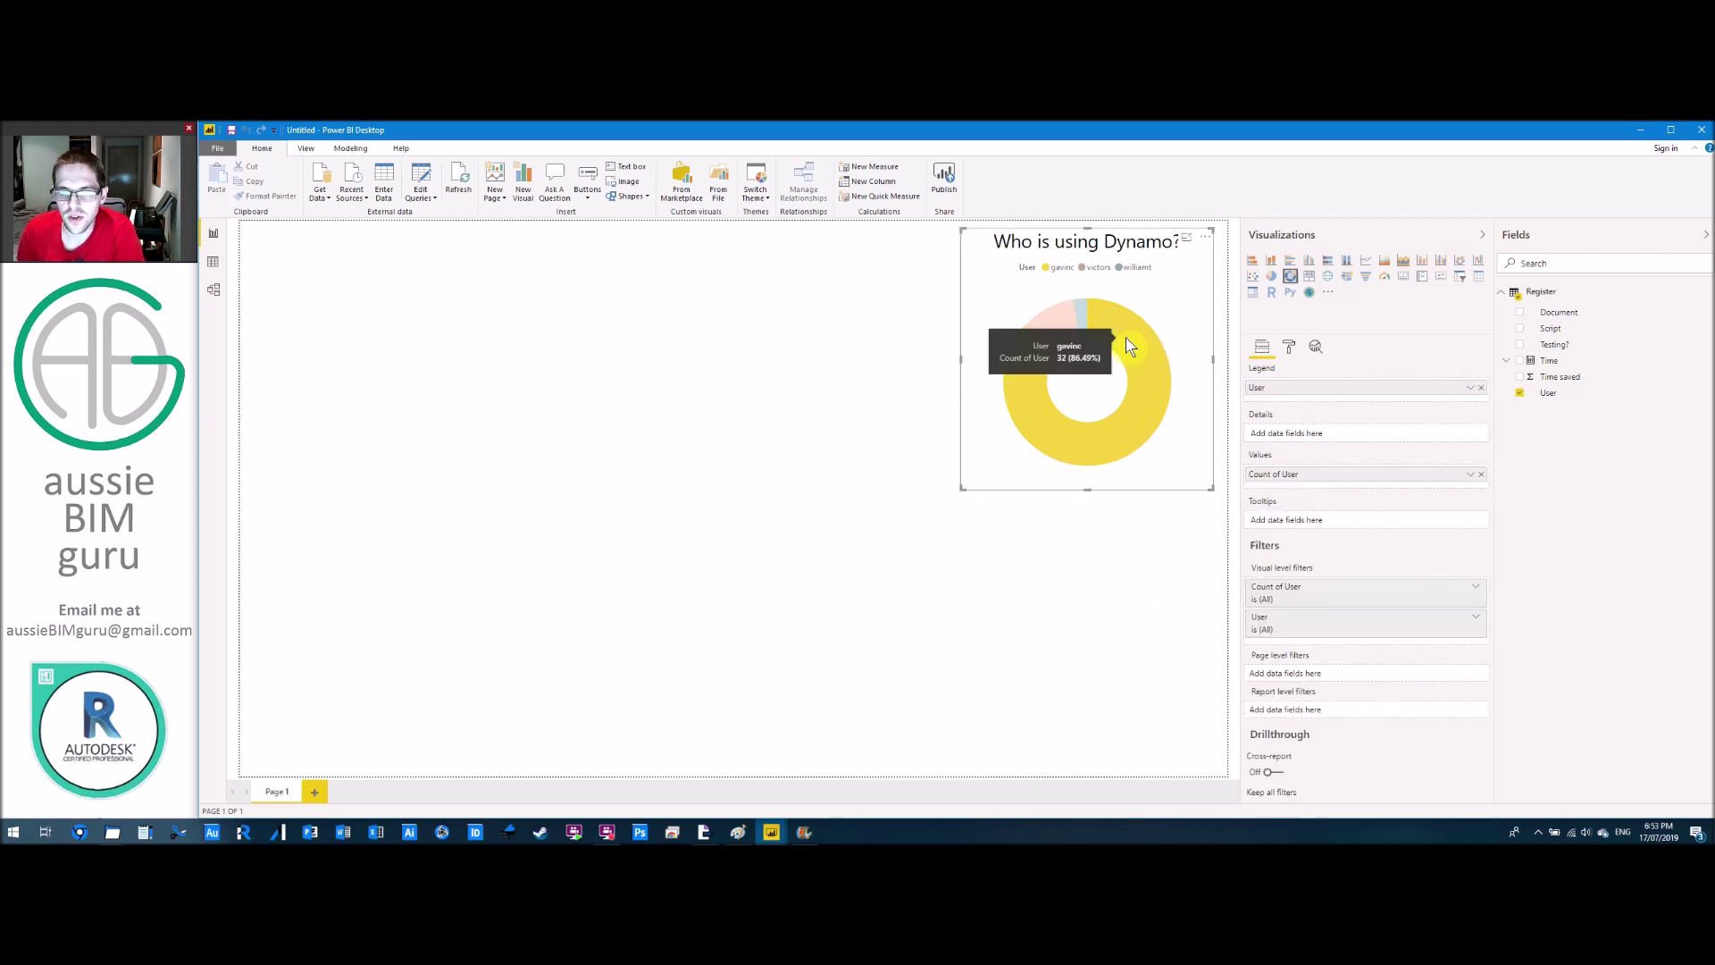
click(1080, 309)
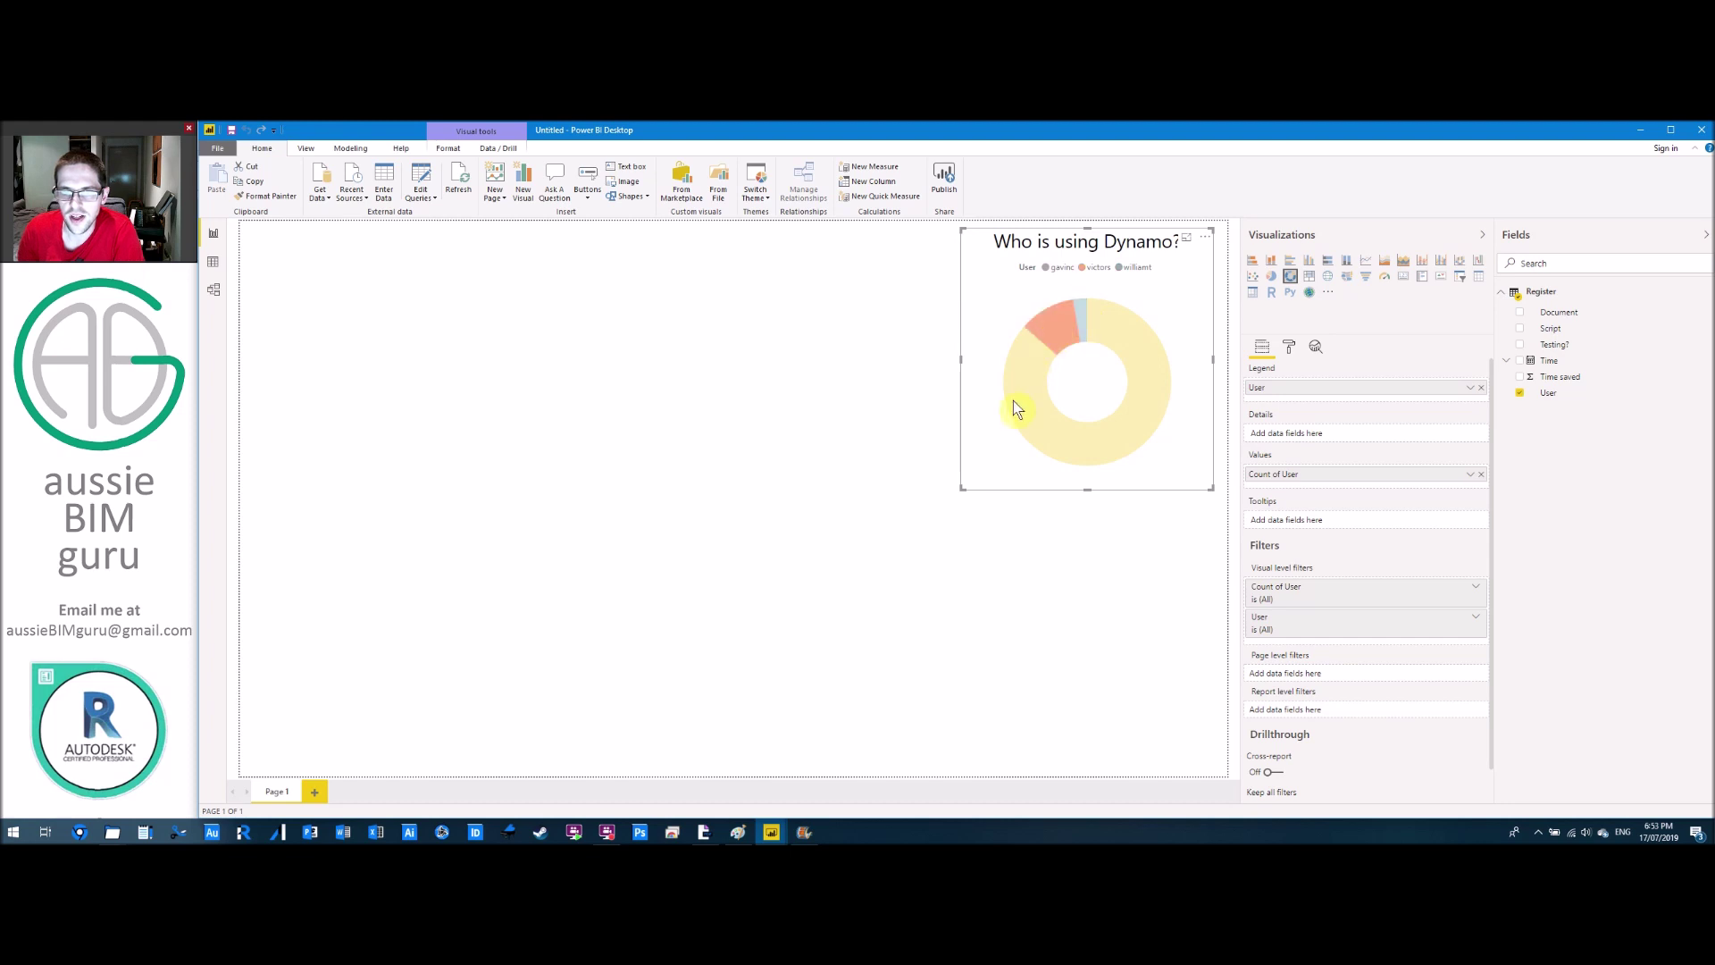
click(1015, 409)
click(1060, 323)
click(1080, 355)
click(1040, 434)
click(864, 359)
click(1054, 256)
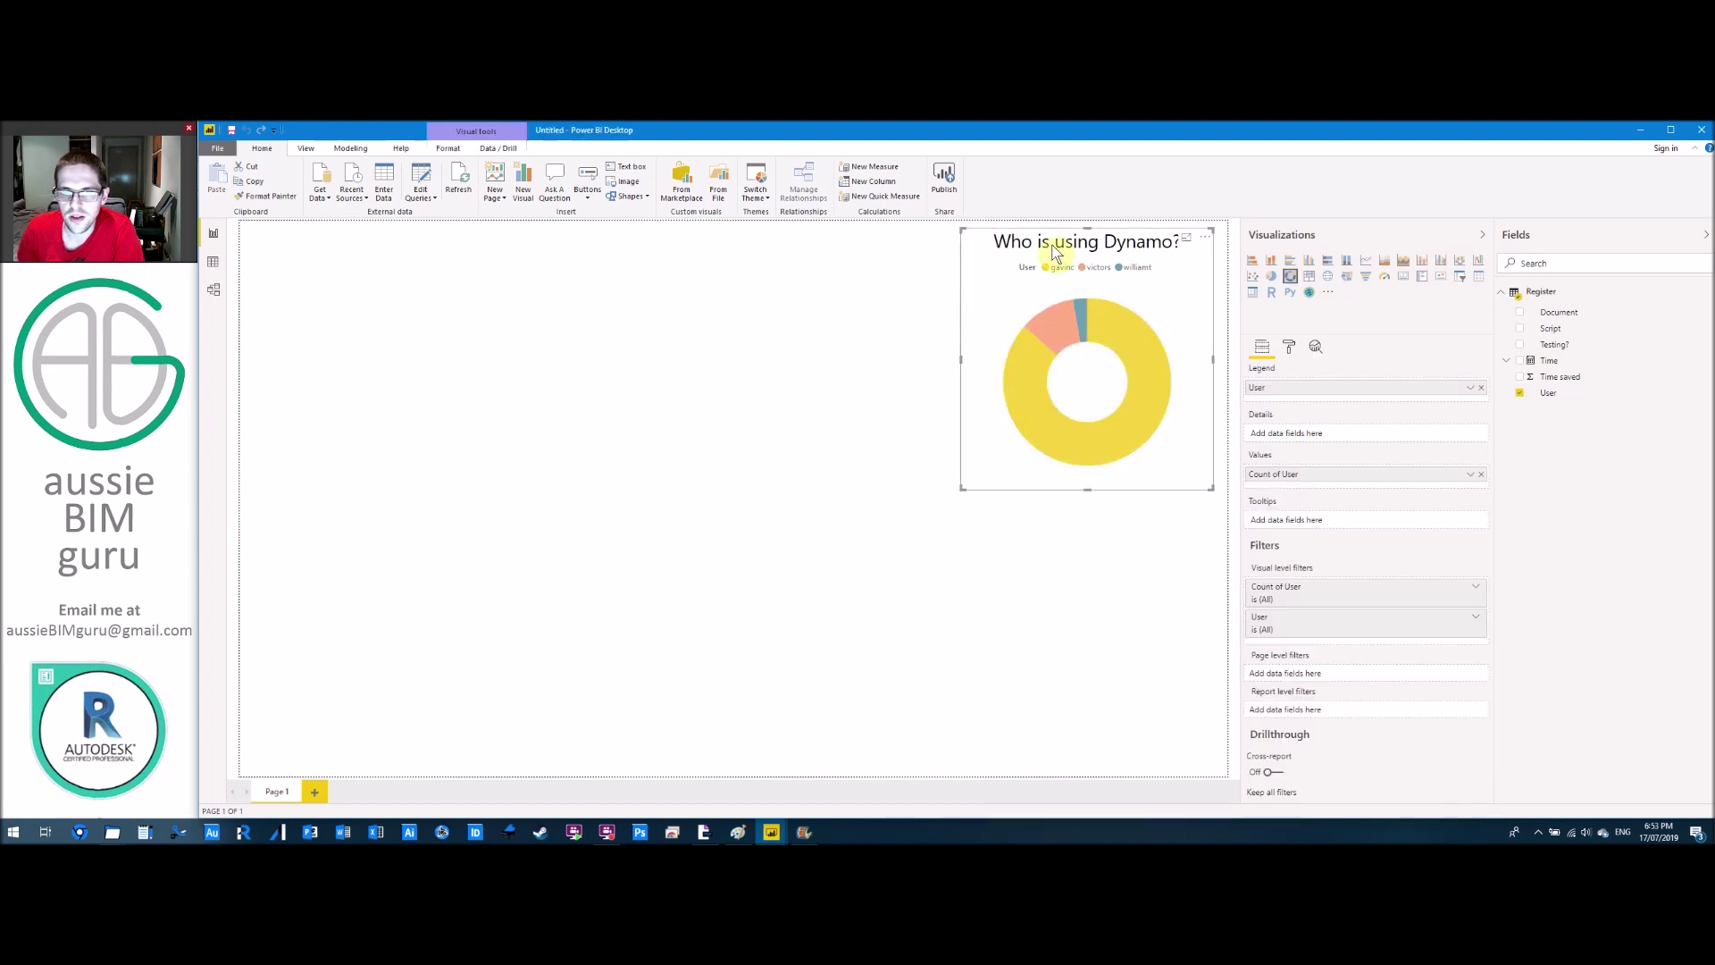
click(865, 408)
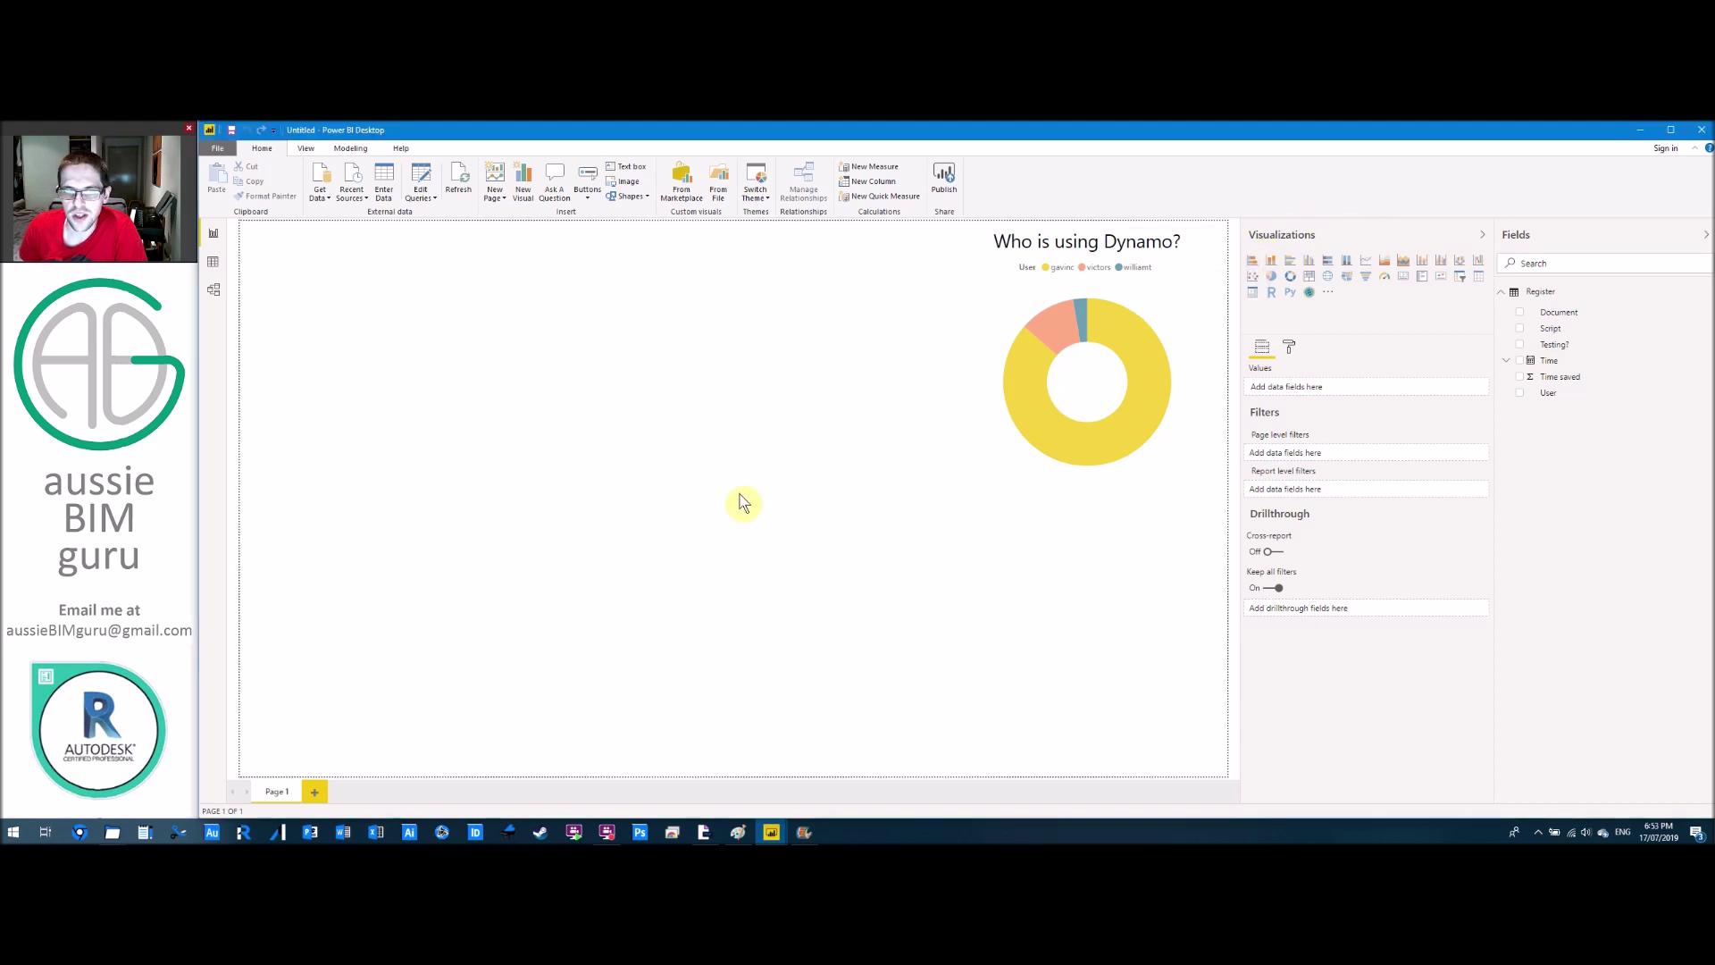
Add a wide stacked bar chart low on the page with Script as its axis and the count of Script as its value.
click(1260, 262)
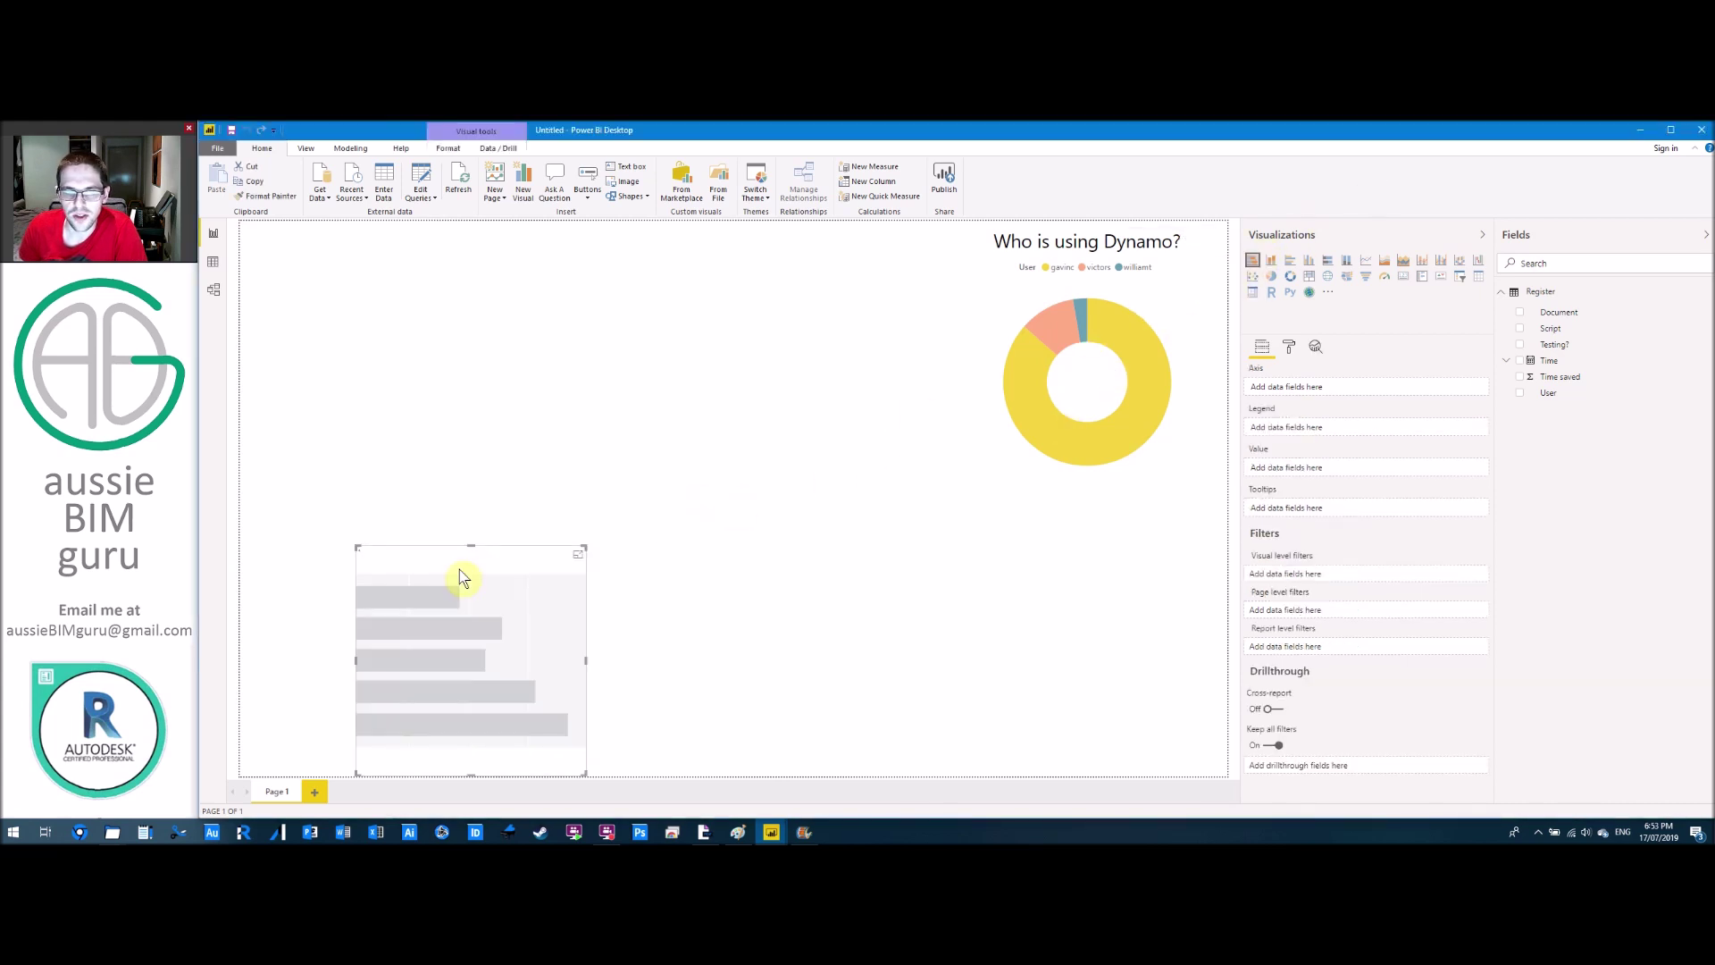
drag(585, 657, 847, 658)
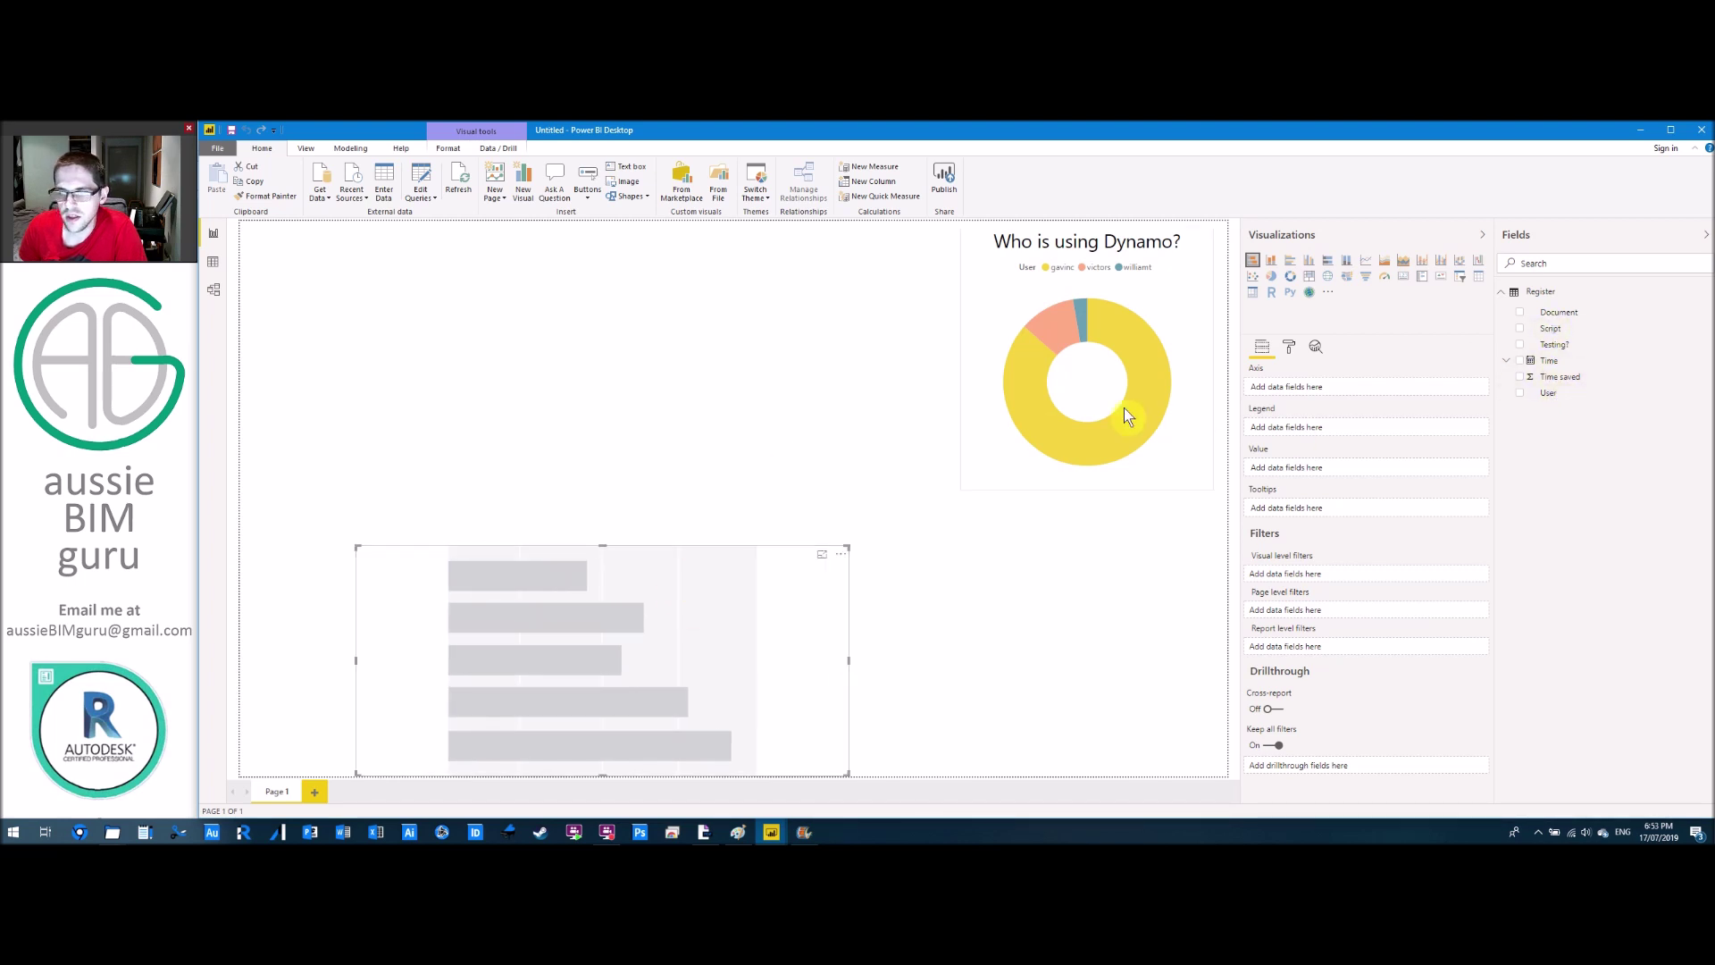
drag(1550, 328, 1313, 387)
click(1471, 389)
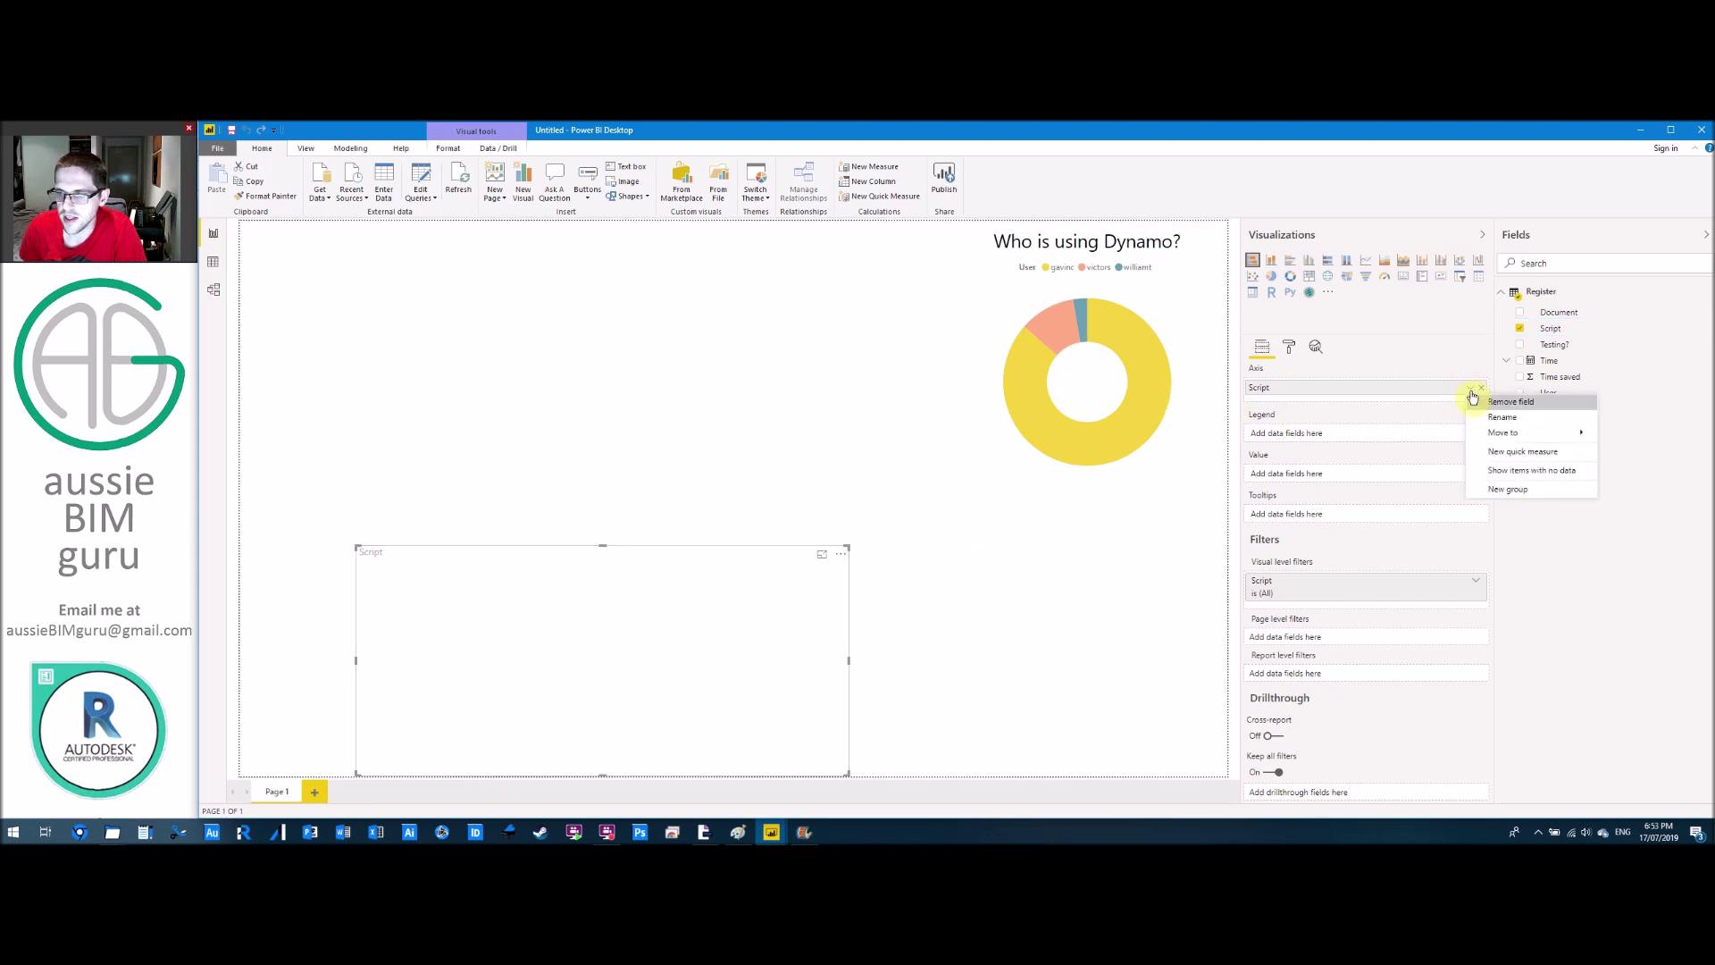
drag(1563, 335, 1336, 474)
Move the script bar chart up to mid-page and widen it slightly towards the donut chart.
drag(607, 652, 589, 465)
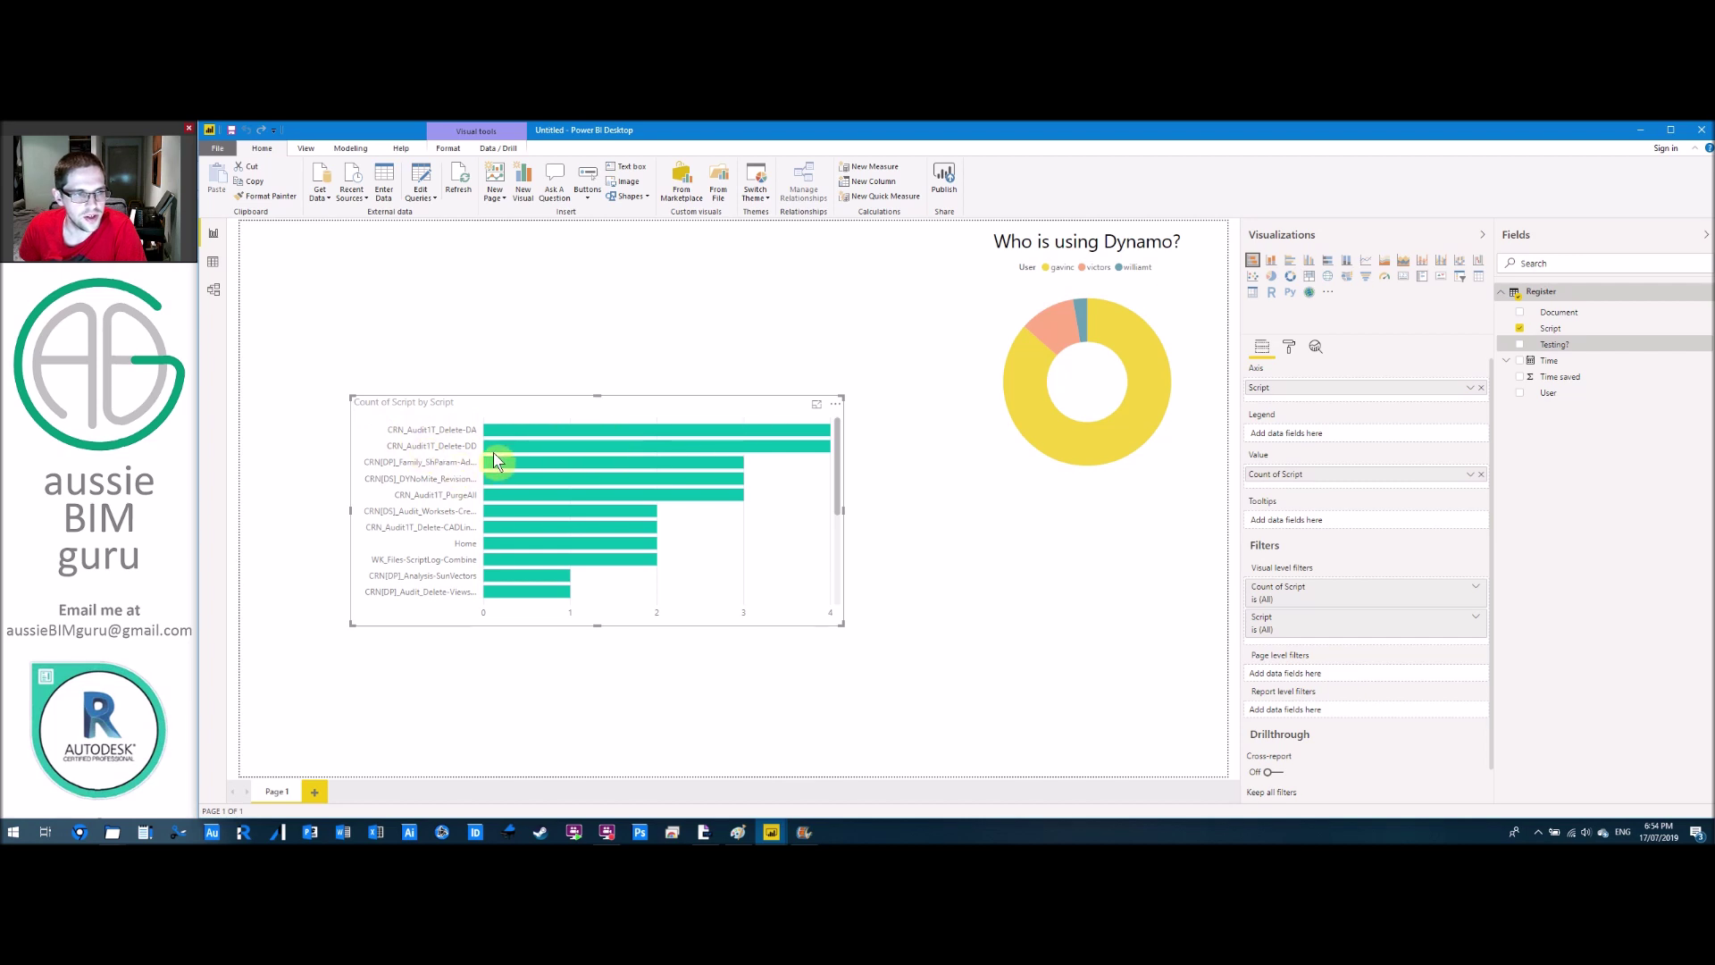
drag(841, 624, 890, 624)
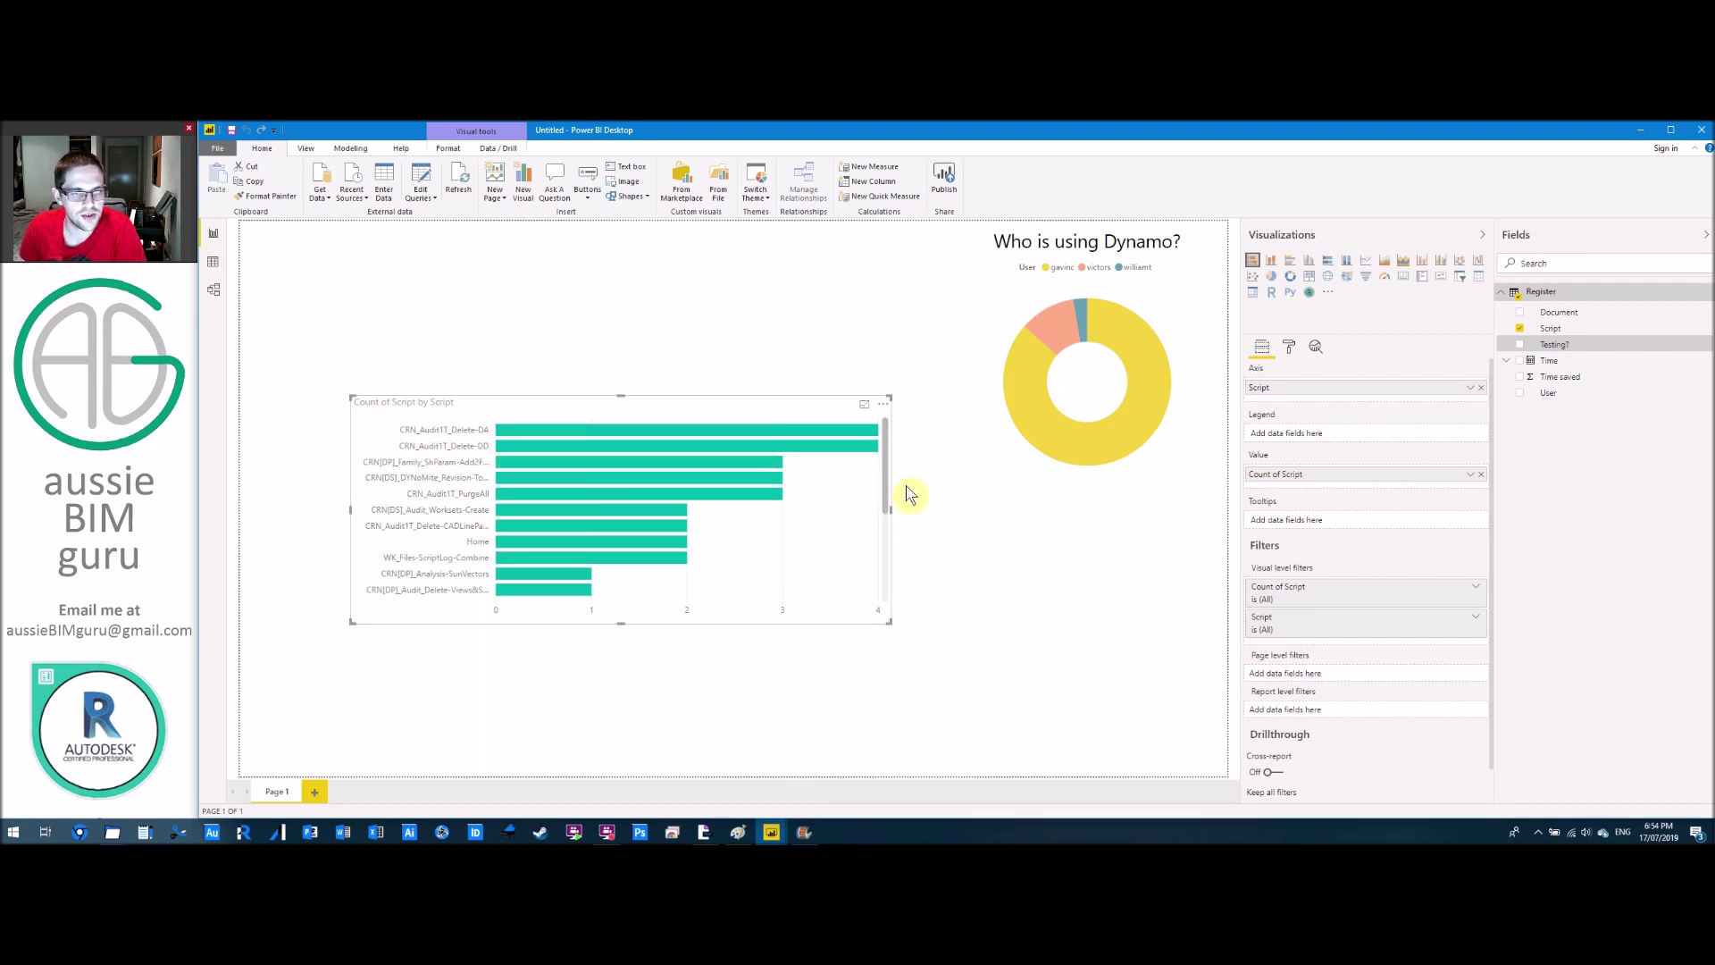
Shift the script bar chart slightly down, extend its left edge, and pull its right edge in to leave a narrower chart.
drag(883, 432, 586, 425)
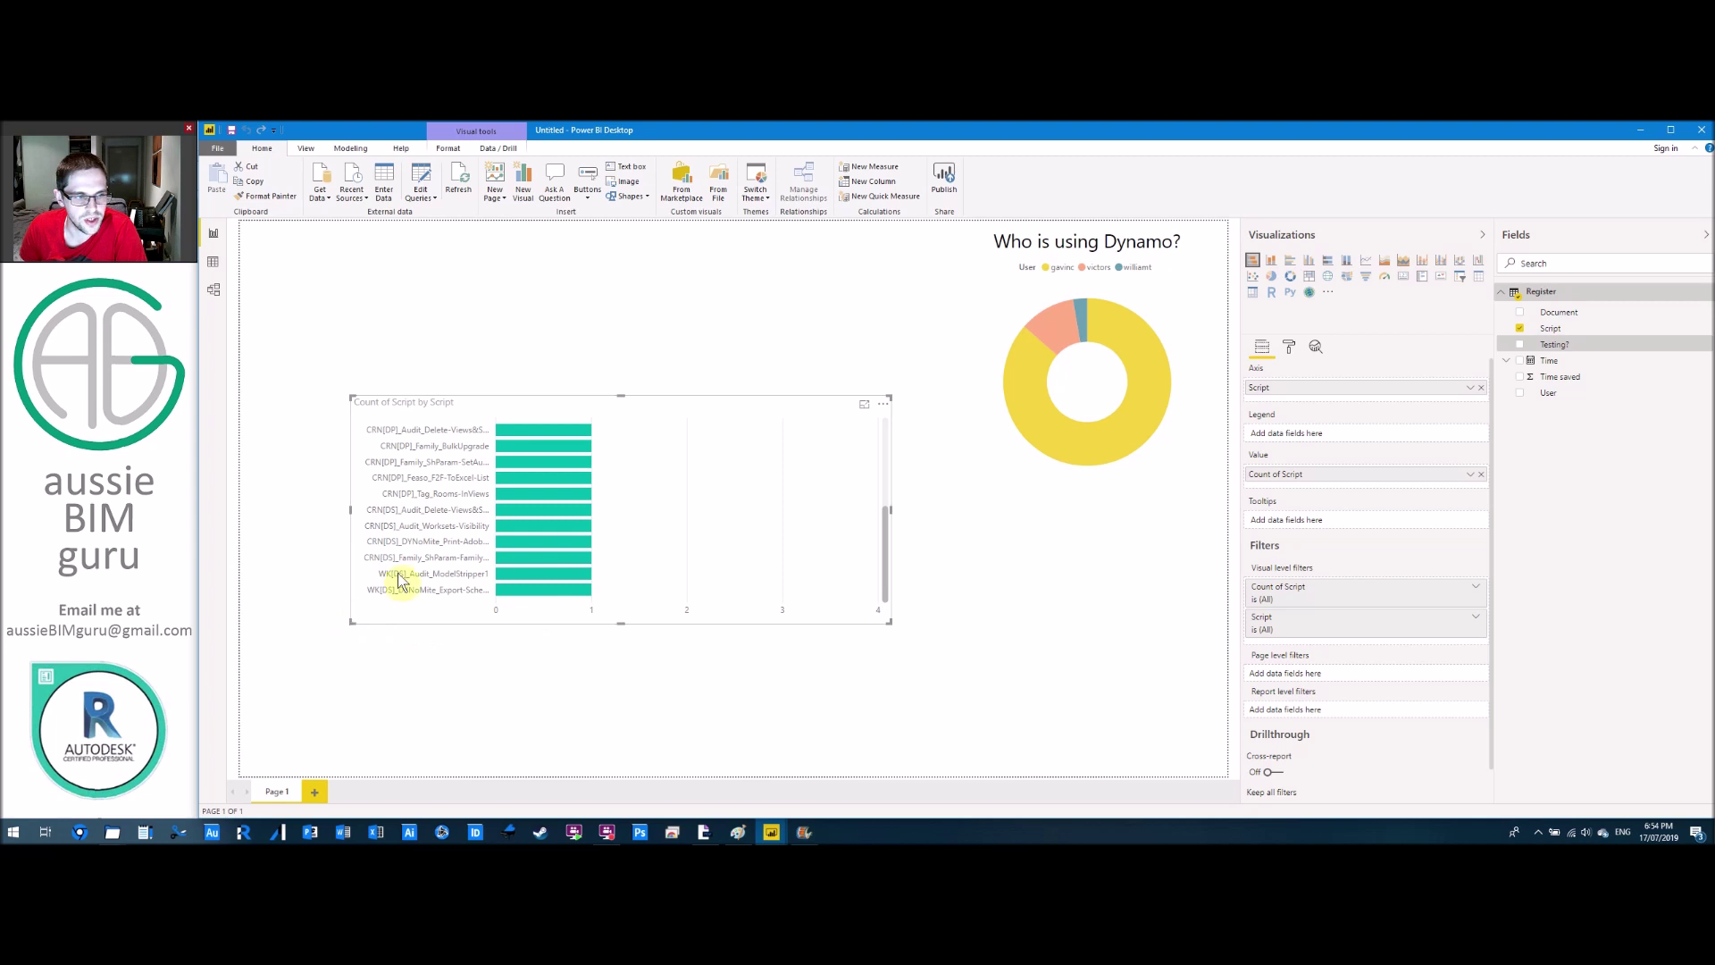
drag(503, 429, 498, 440)
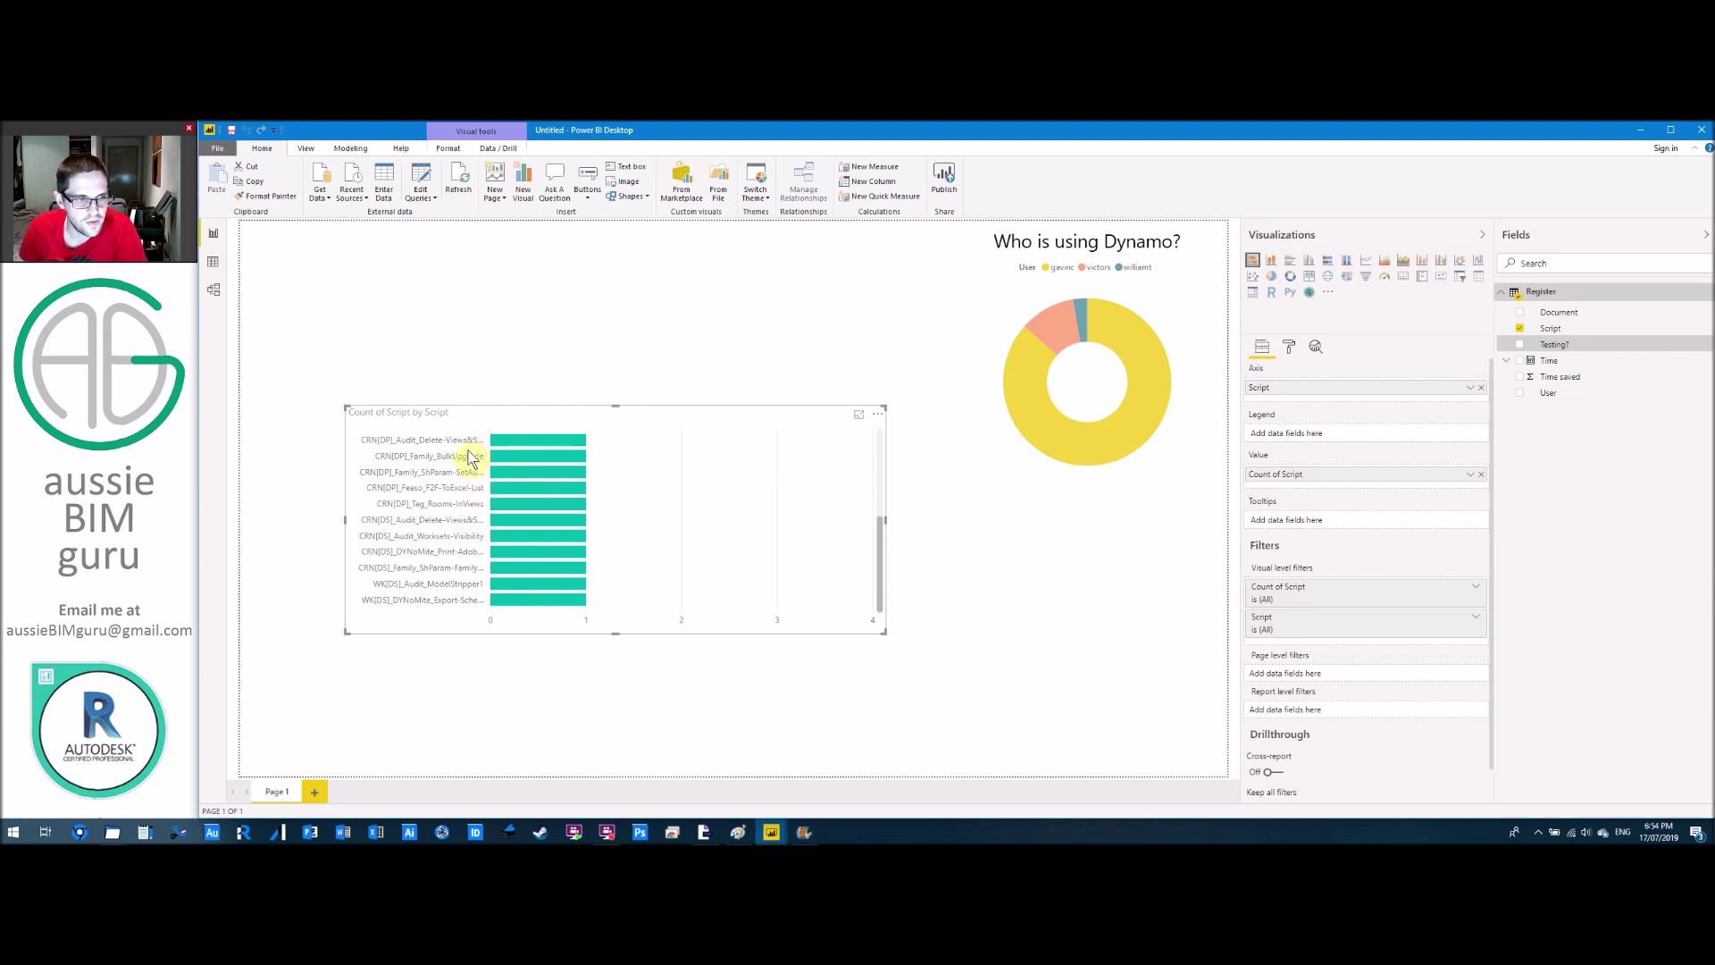
drag(345, 519, 273, 525)
drag(911, 509, 696, 505)
Set the script bar chart's default data color to a lighter teal green, with individual colors per script switched off.
click(1293, 349)
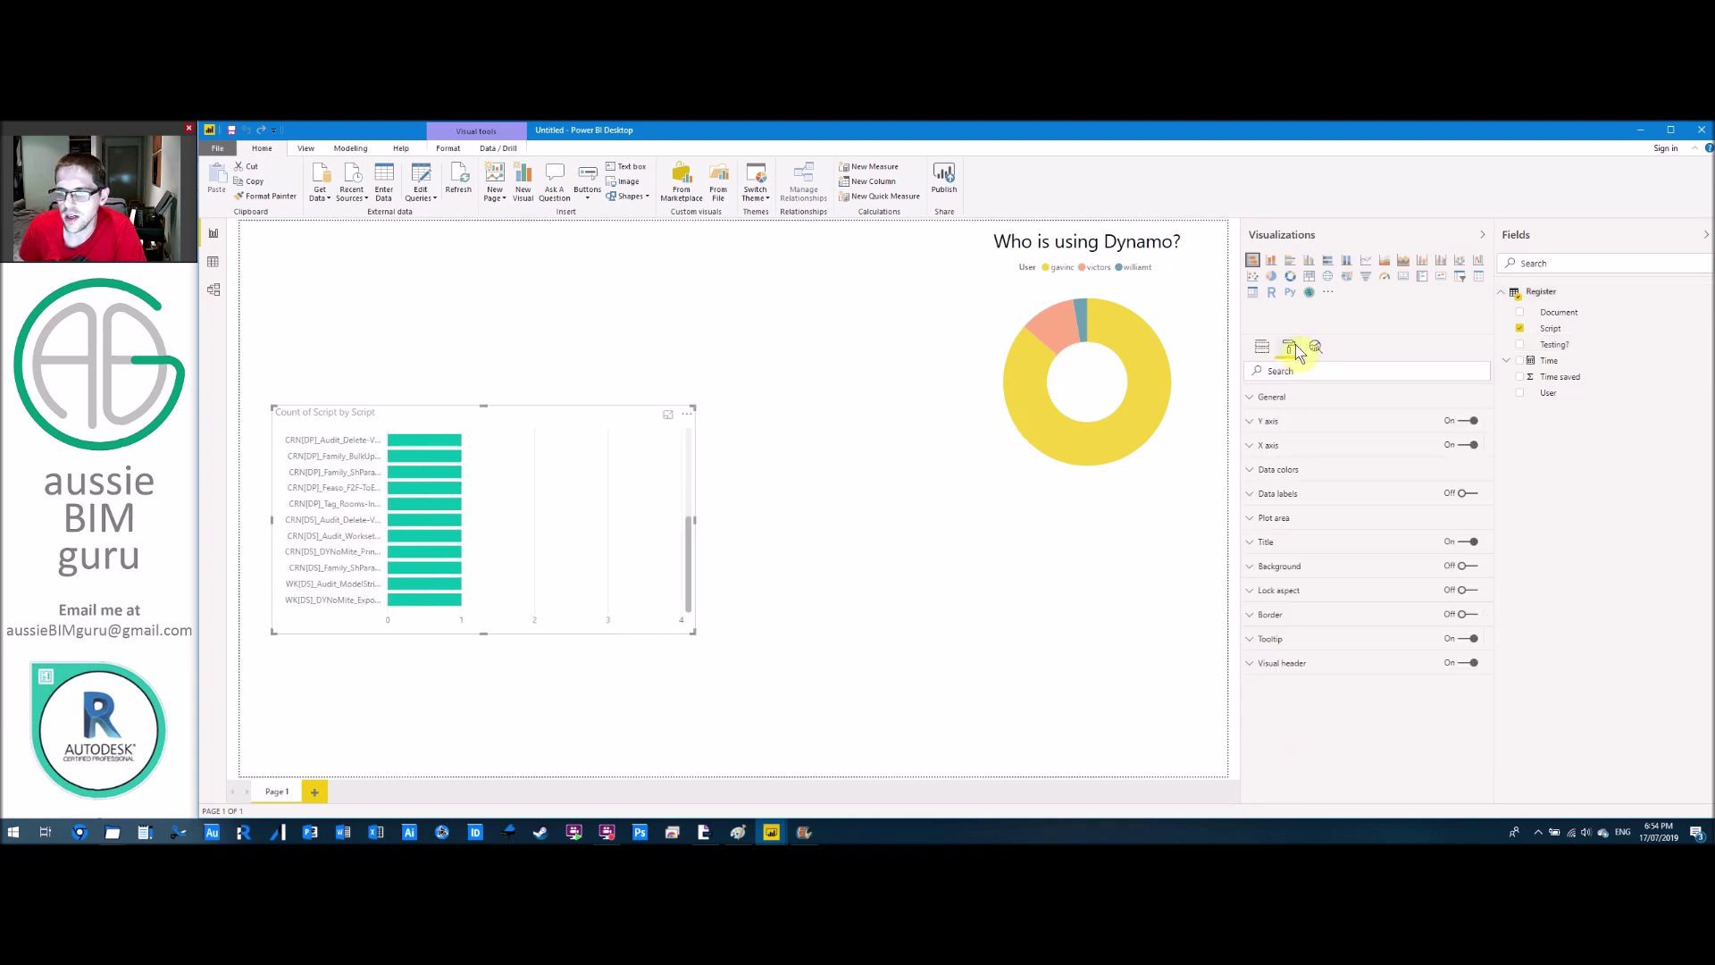
click(1250, 471)
click(1279, 554)
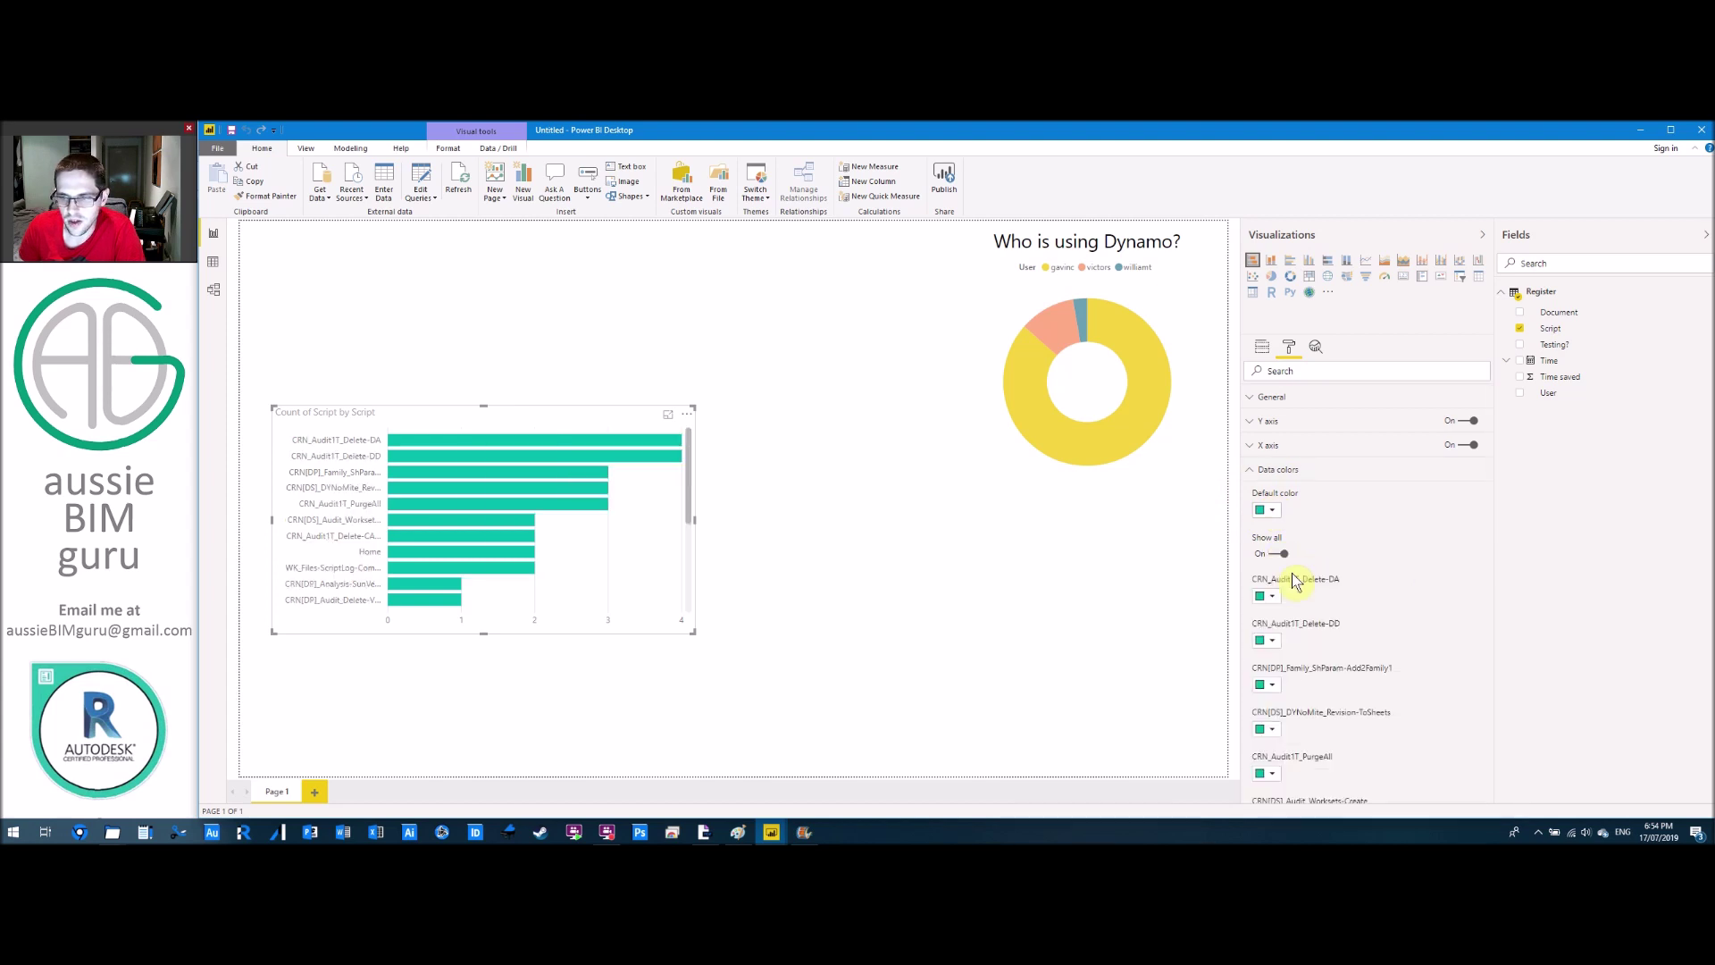
scroll(1299, 596, down, 3)
scroll(1299, 597, up, 3)
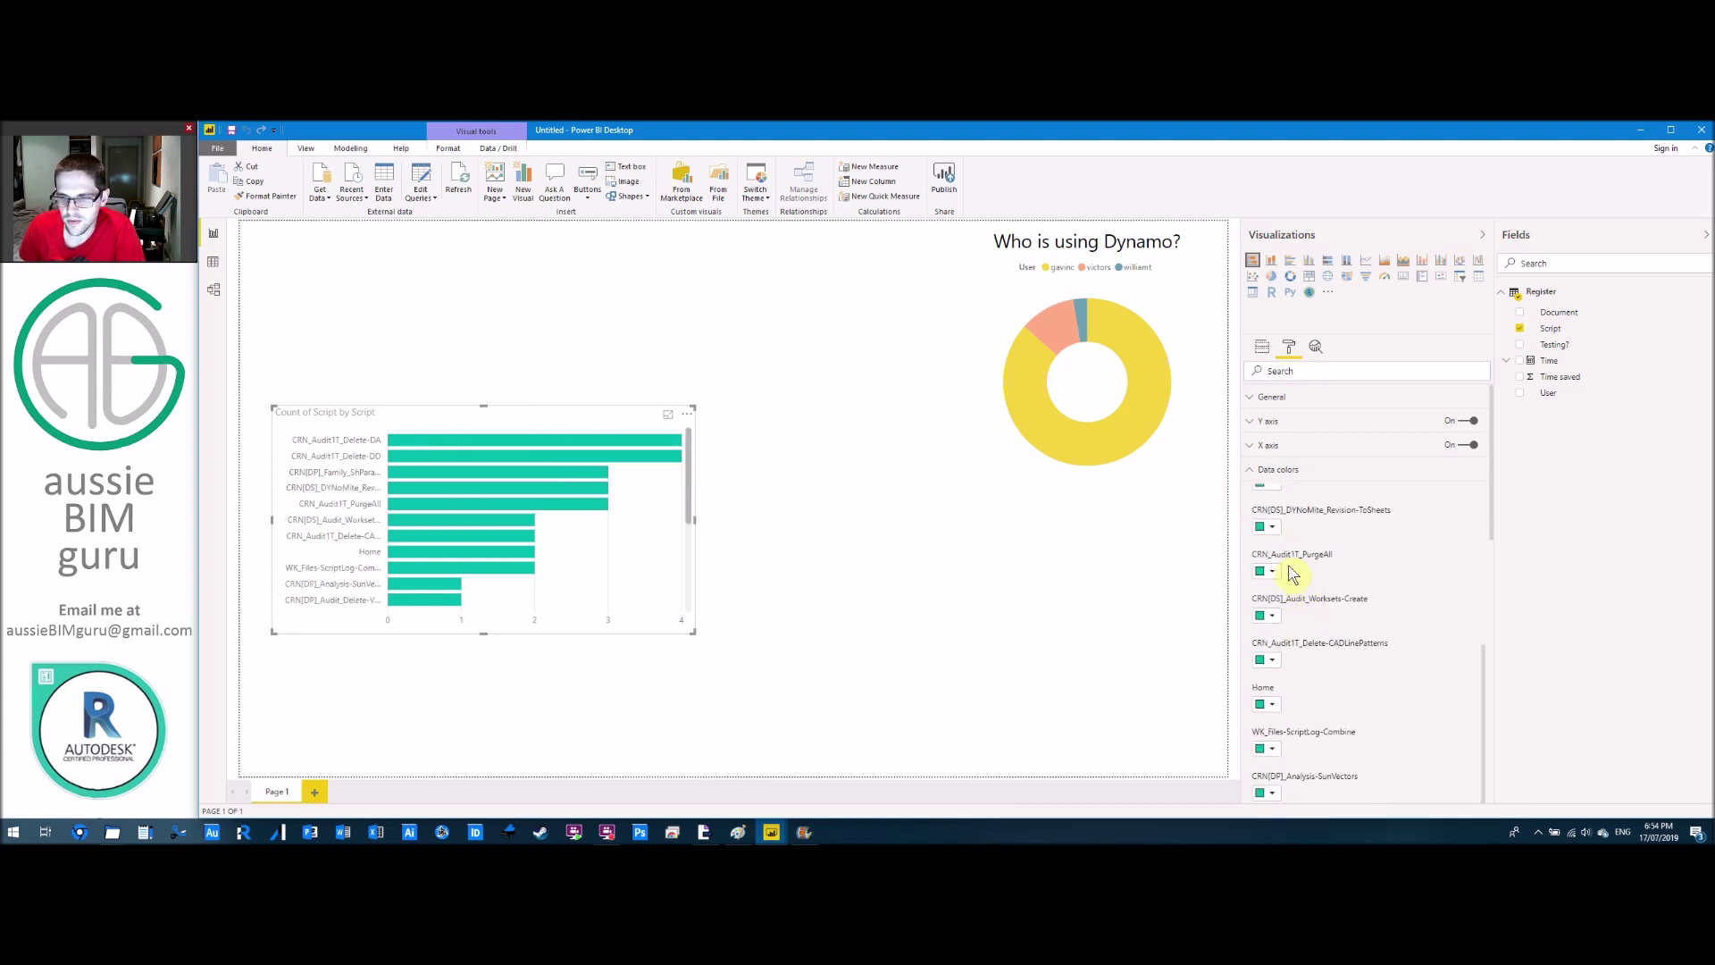
click(1274, 554)
click(1270, 514)
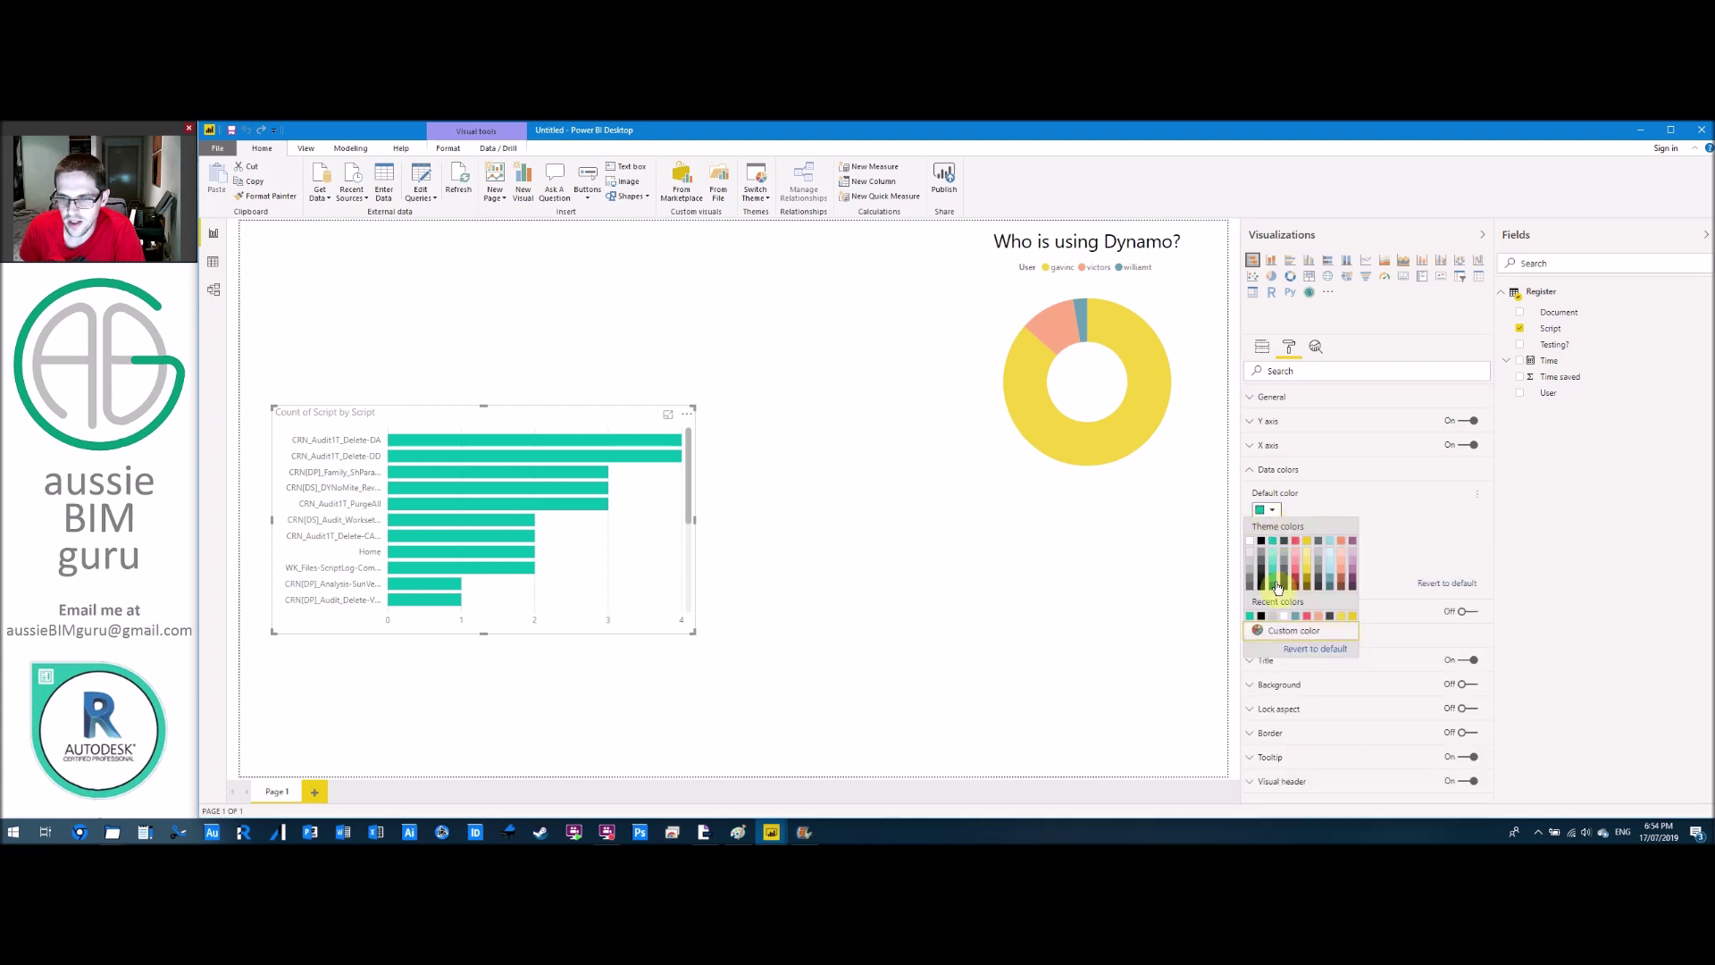
click(1273, 550)
click(1250, 471)
Set the script bar chart's X axis scale type to Log.
click(1252, 447)
click(1273, 483)
click(1276, 513)
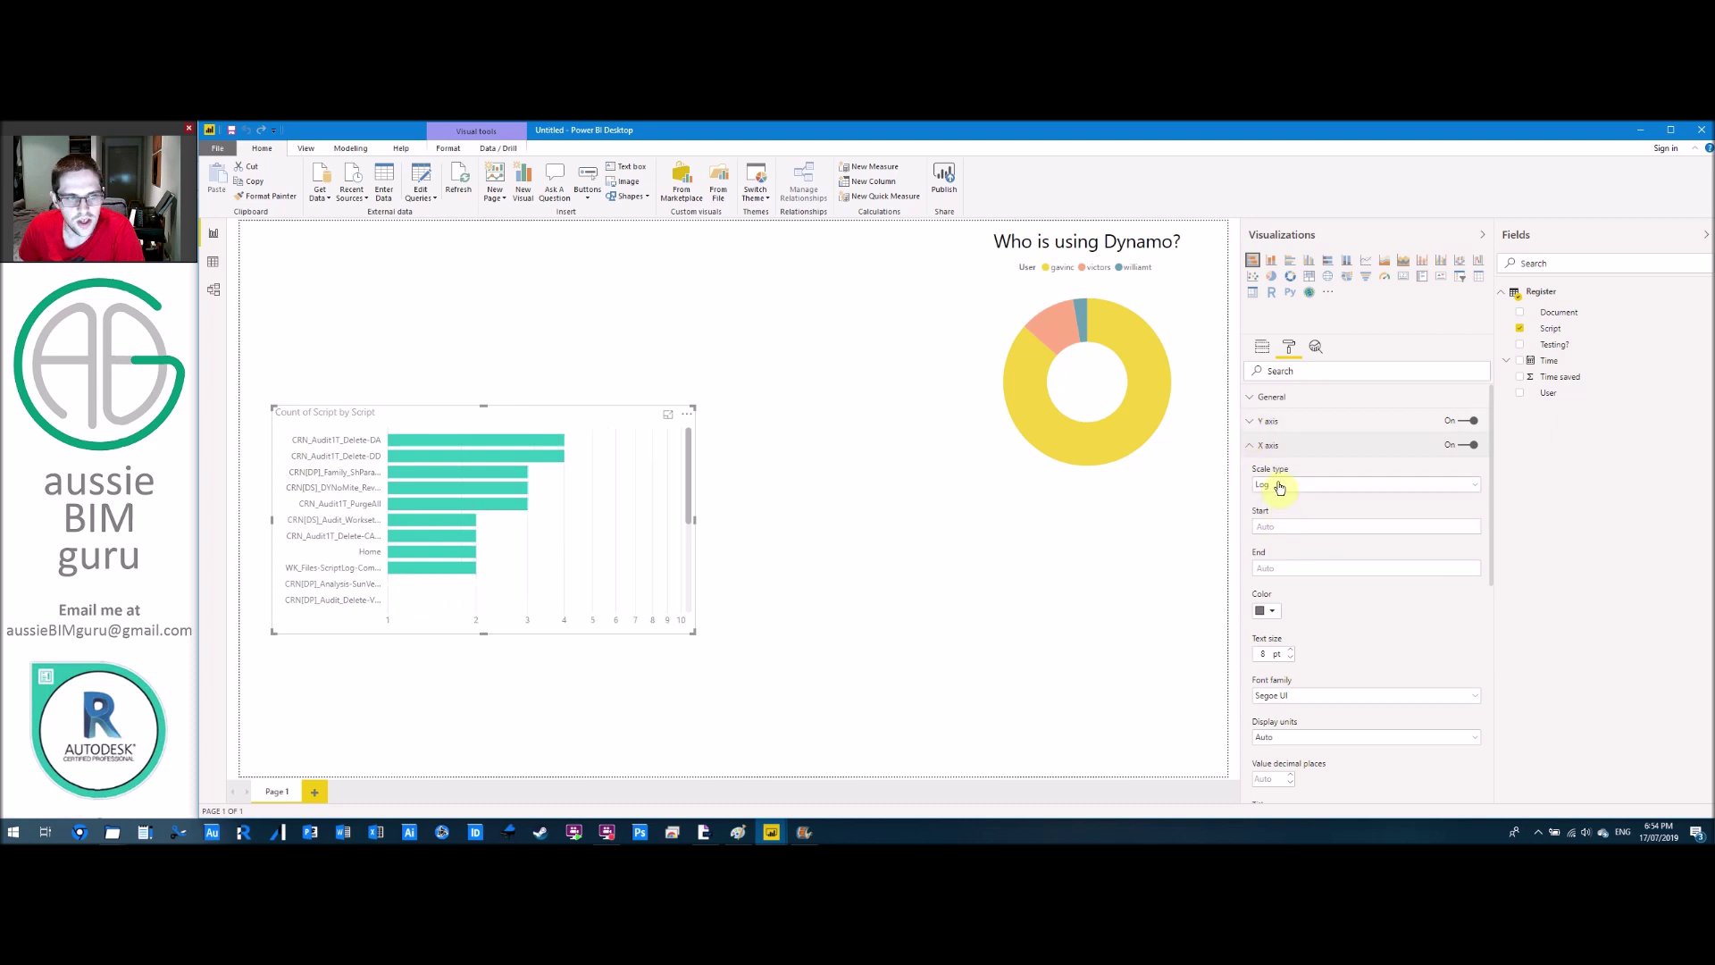
click(1279, 486)
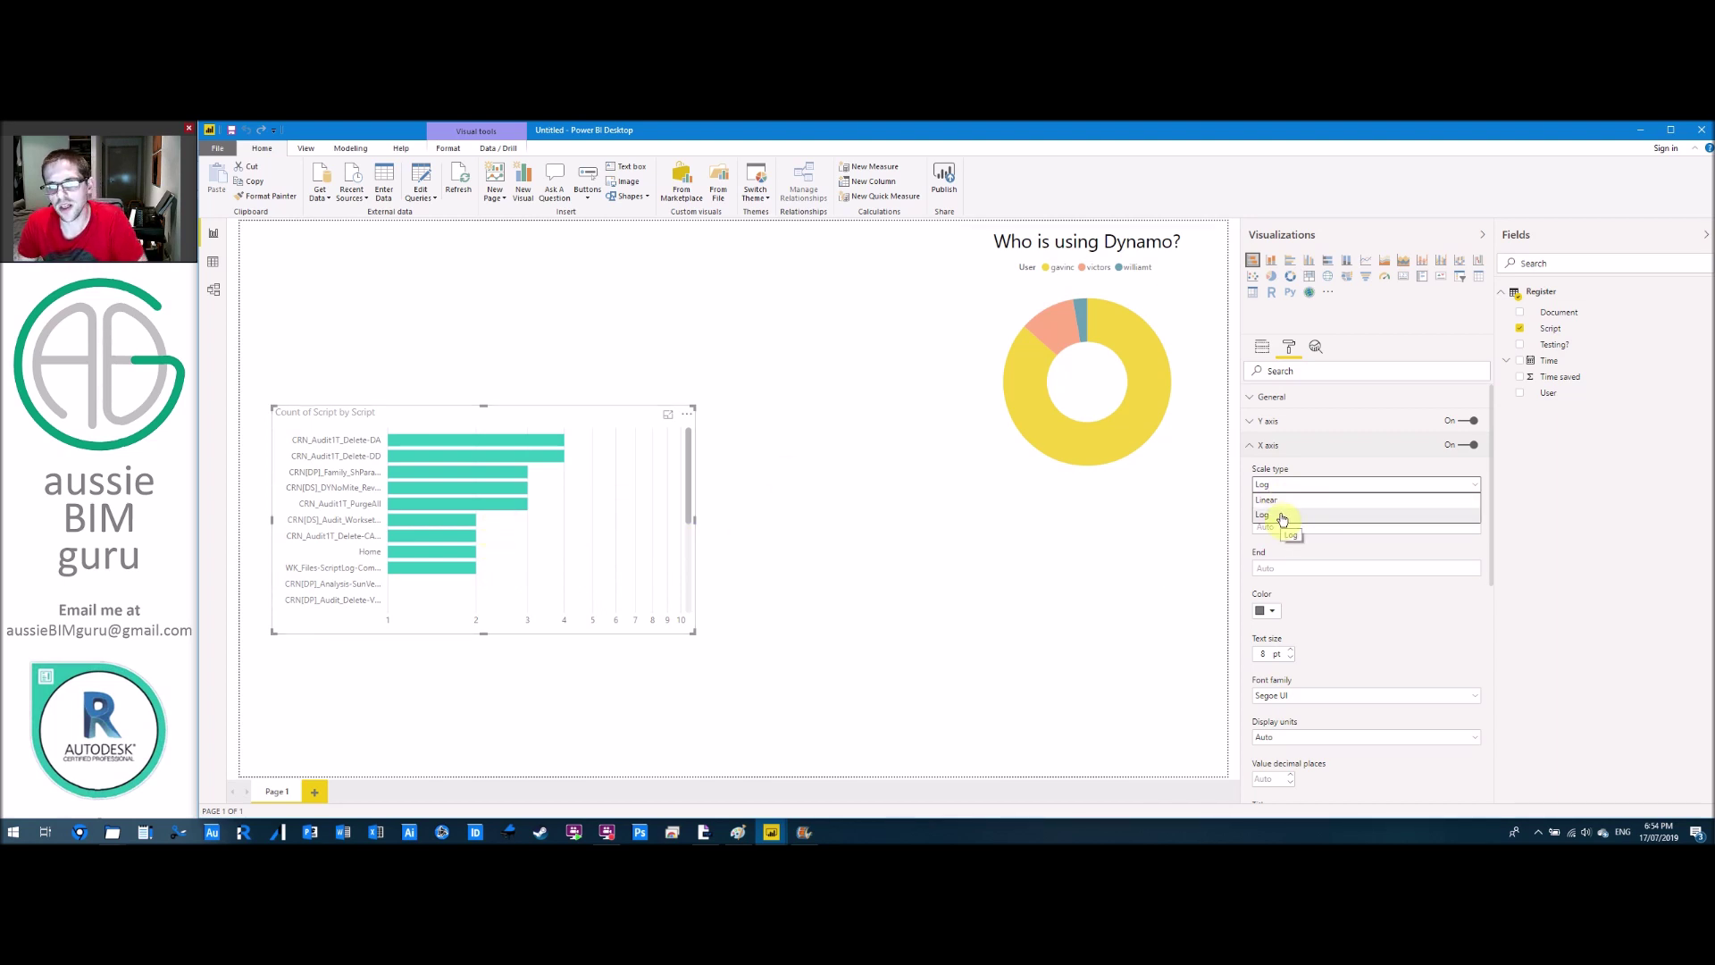
click(1283, 516)
click(1254, 439)
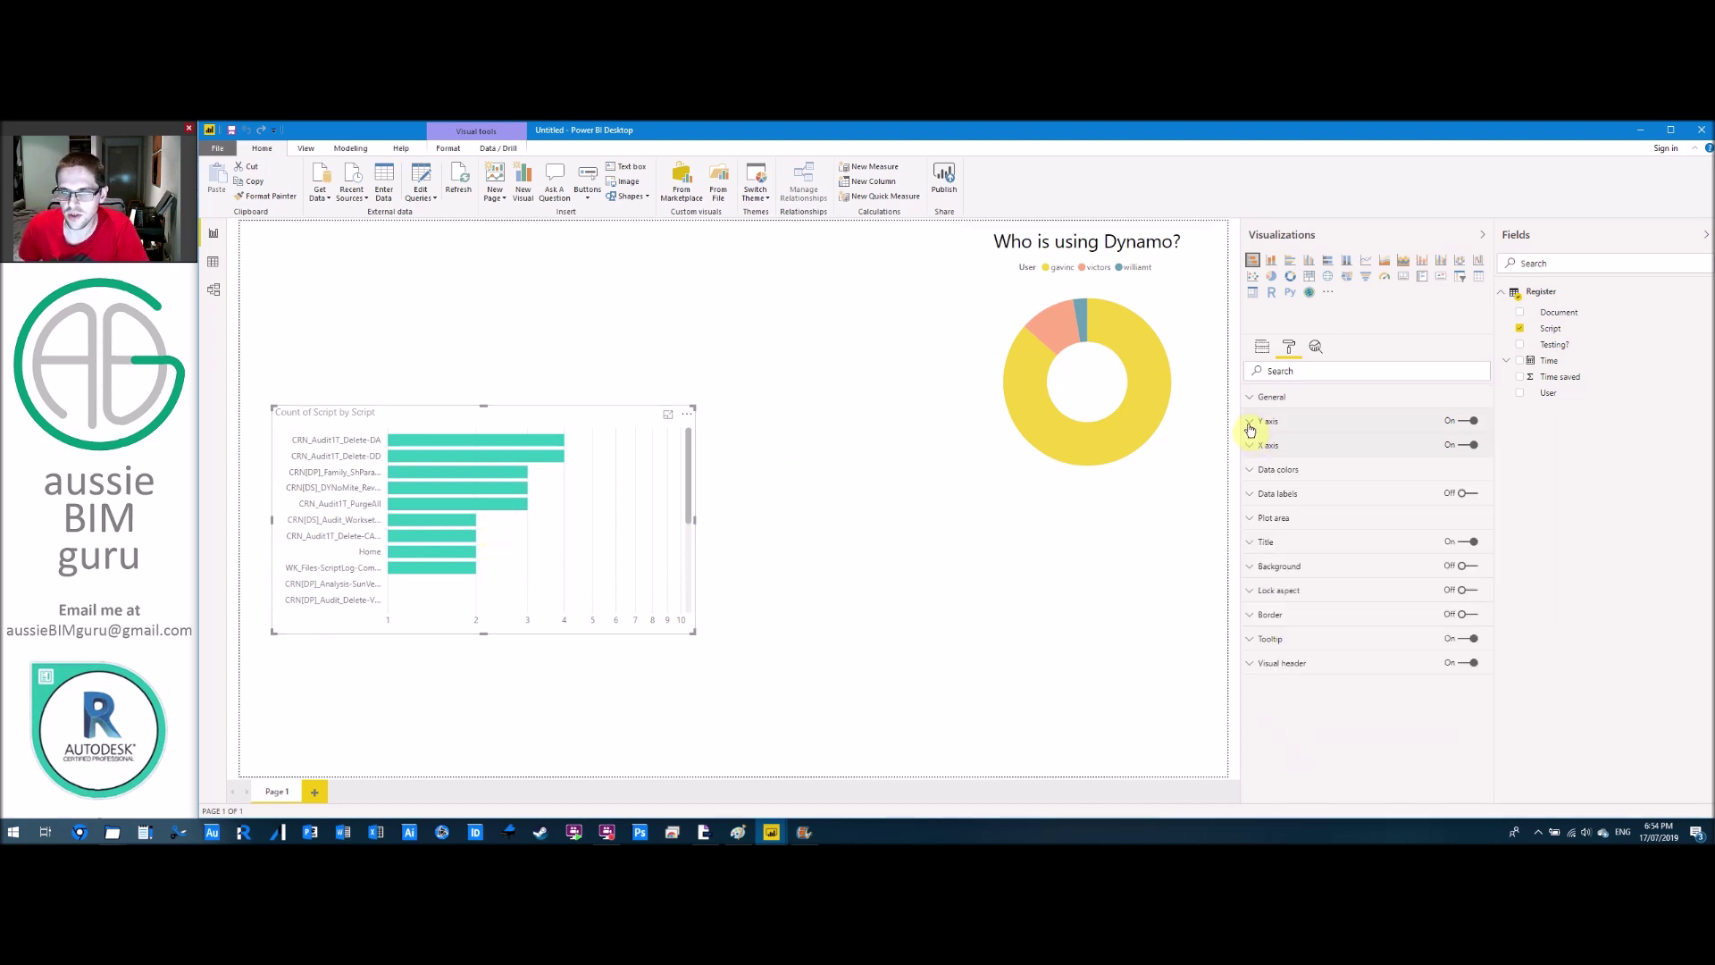
Set the bar chart's Y axis to minimum category width 26, maximum size 41%, inner padding 41% and black label text.
click(1251, 423)
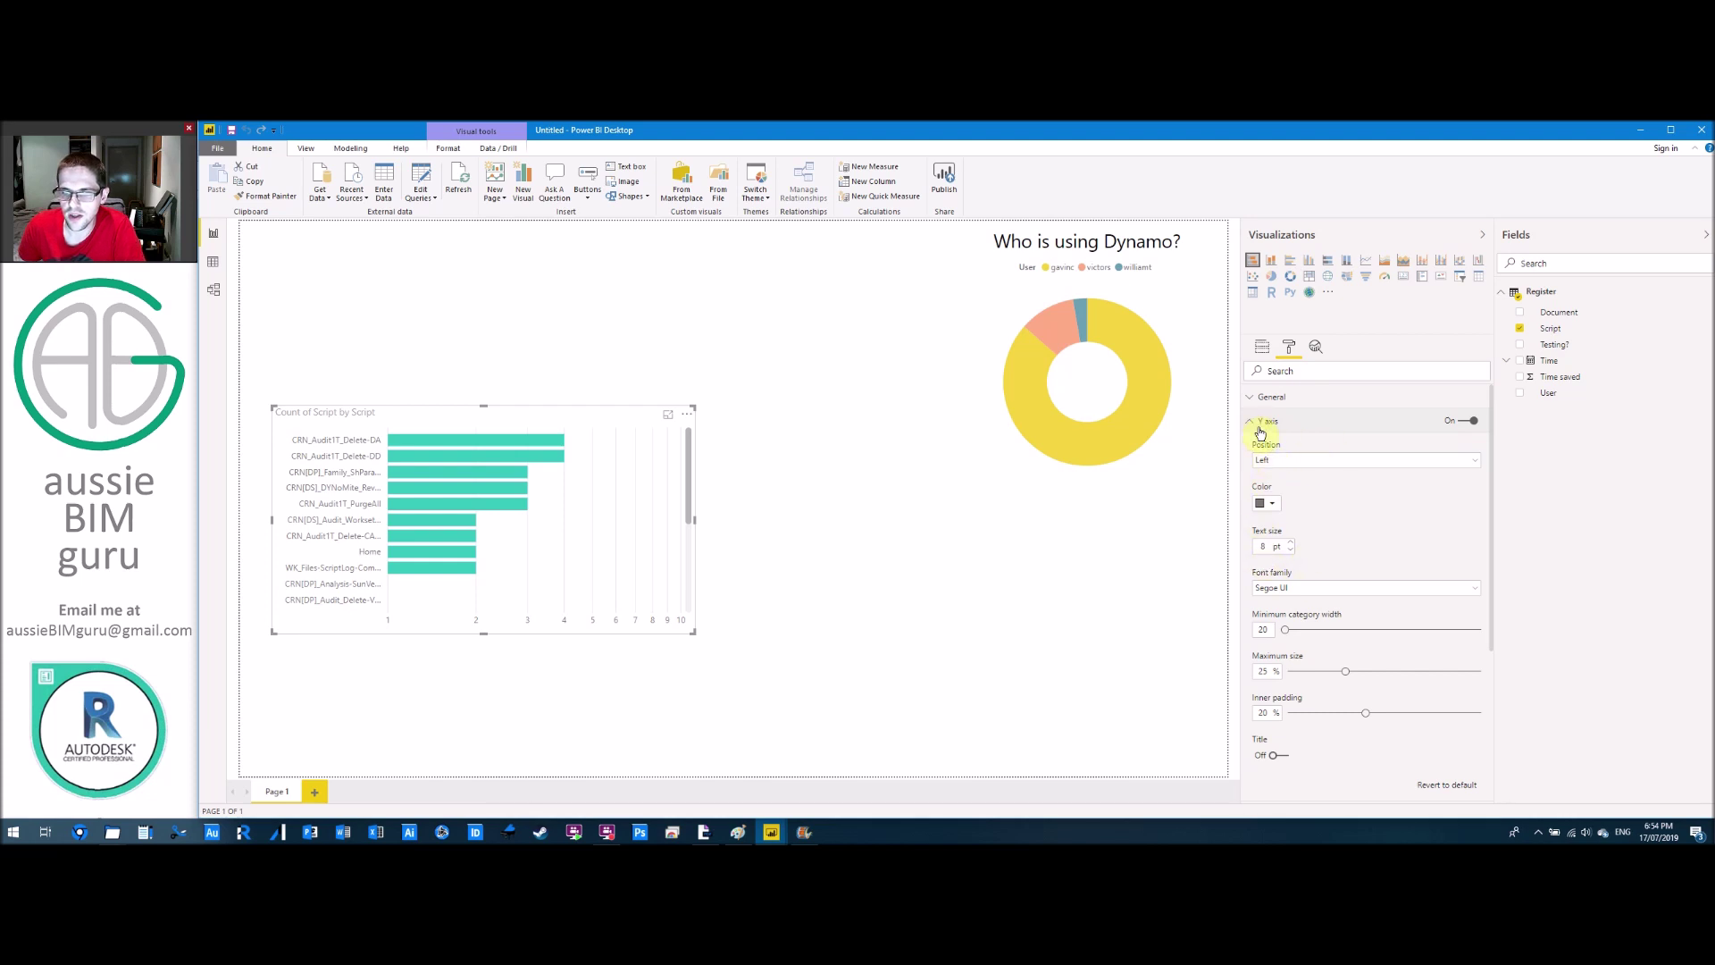
drag(1288, 634, 1442, 710)
click(1266, 510)
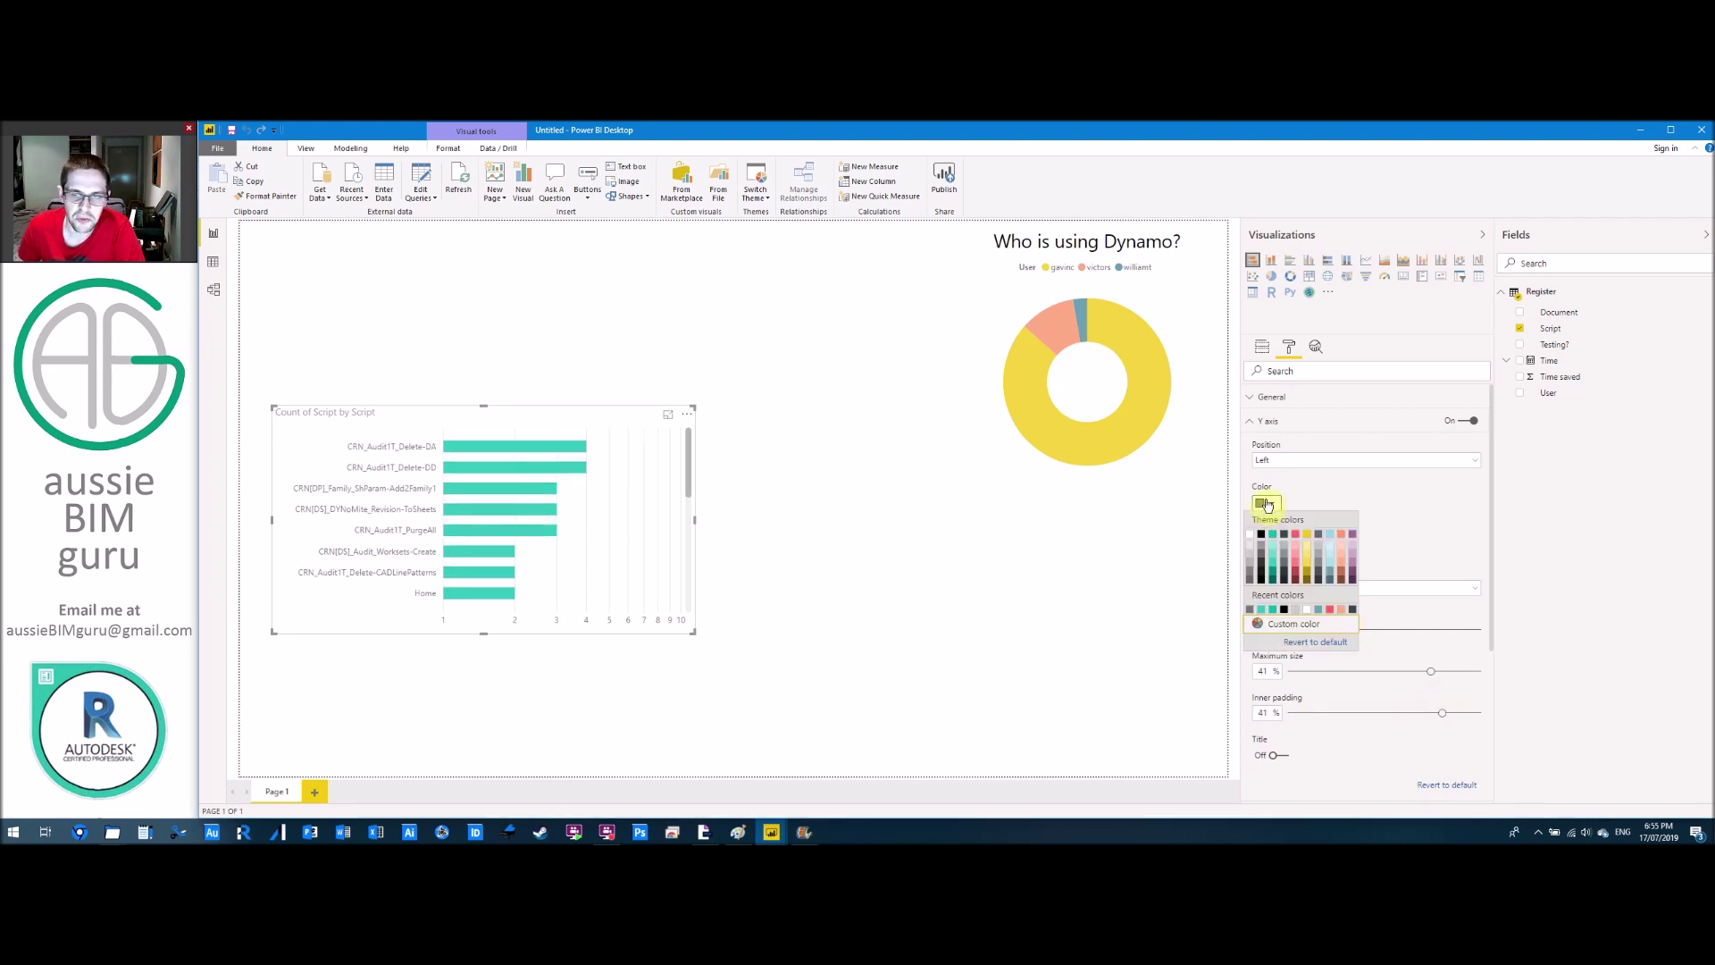
click(1269, 506)
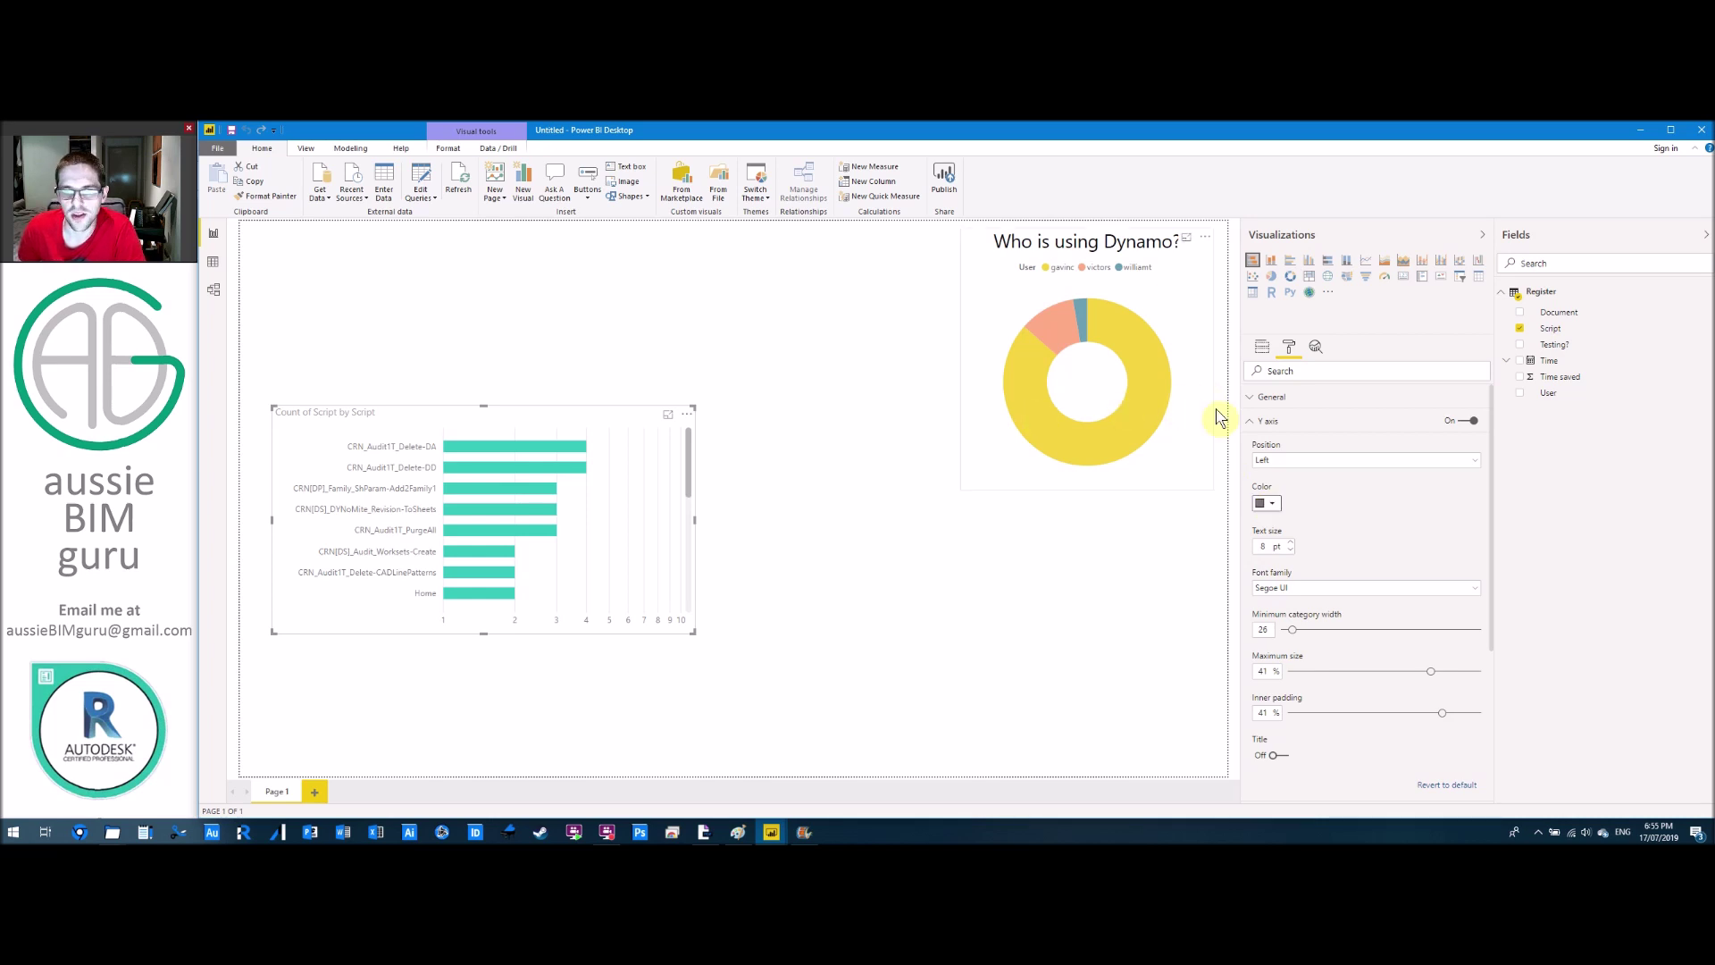
scroll(1334, 548, down, 1)
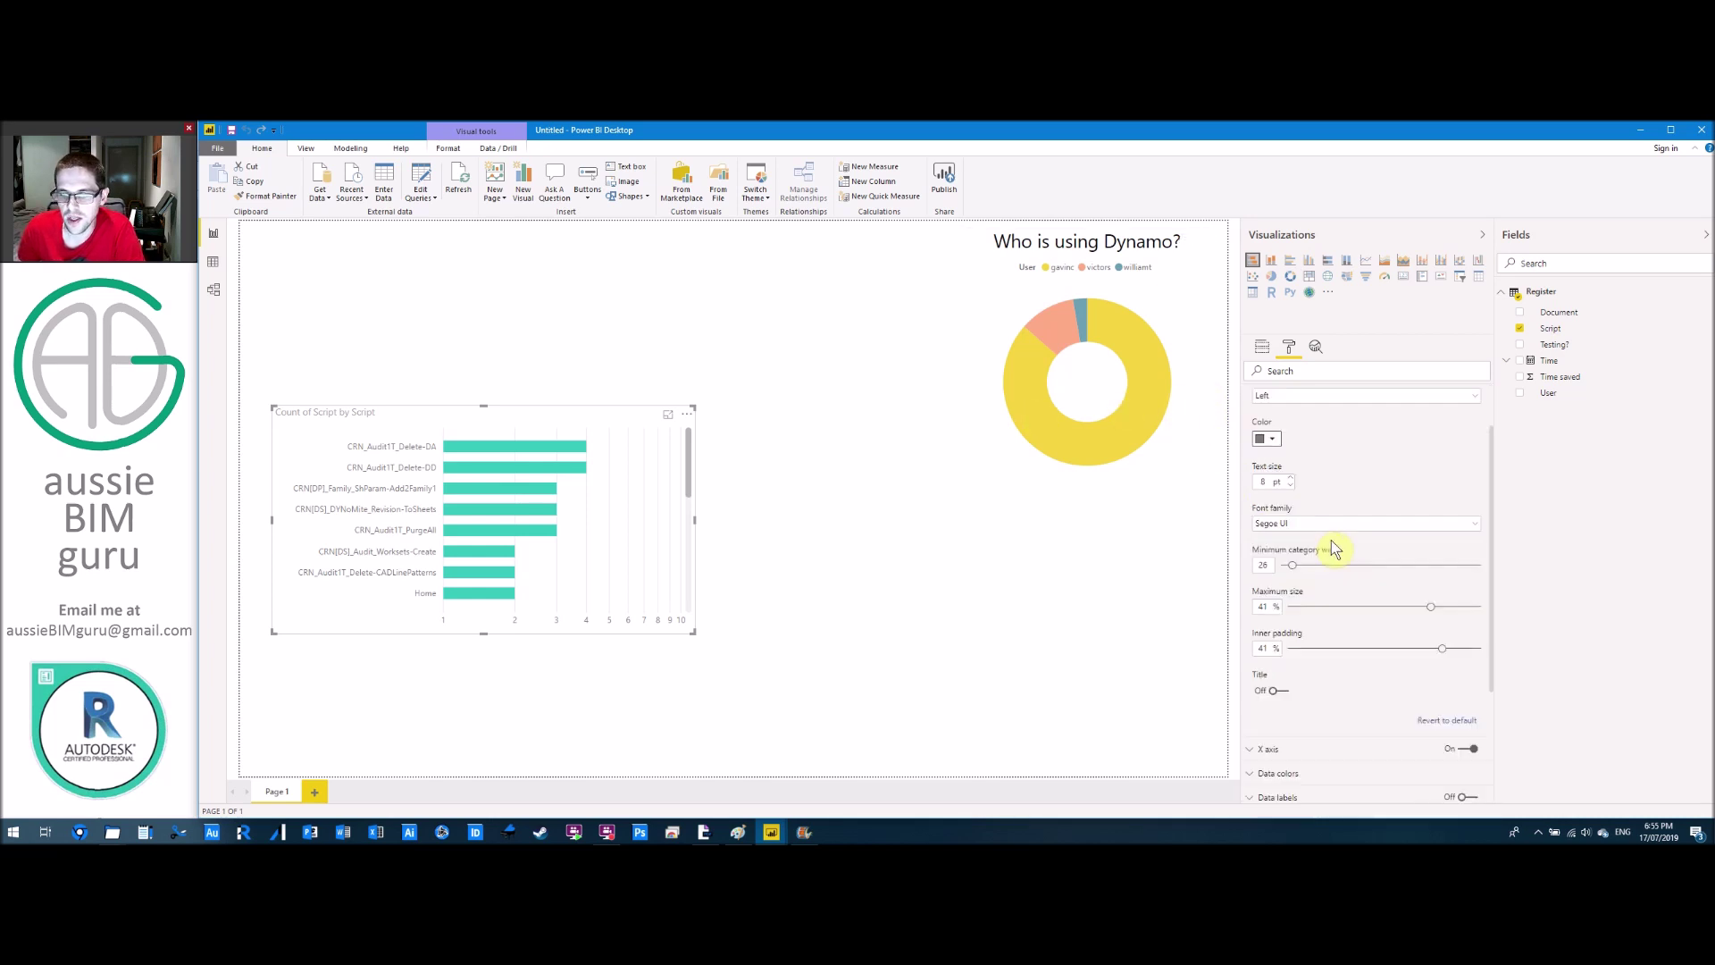
click(1268, 439)
click(1263, 469)
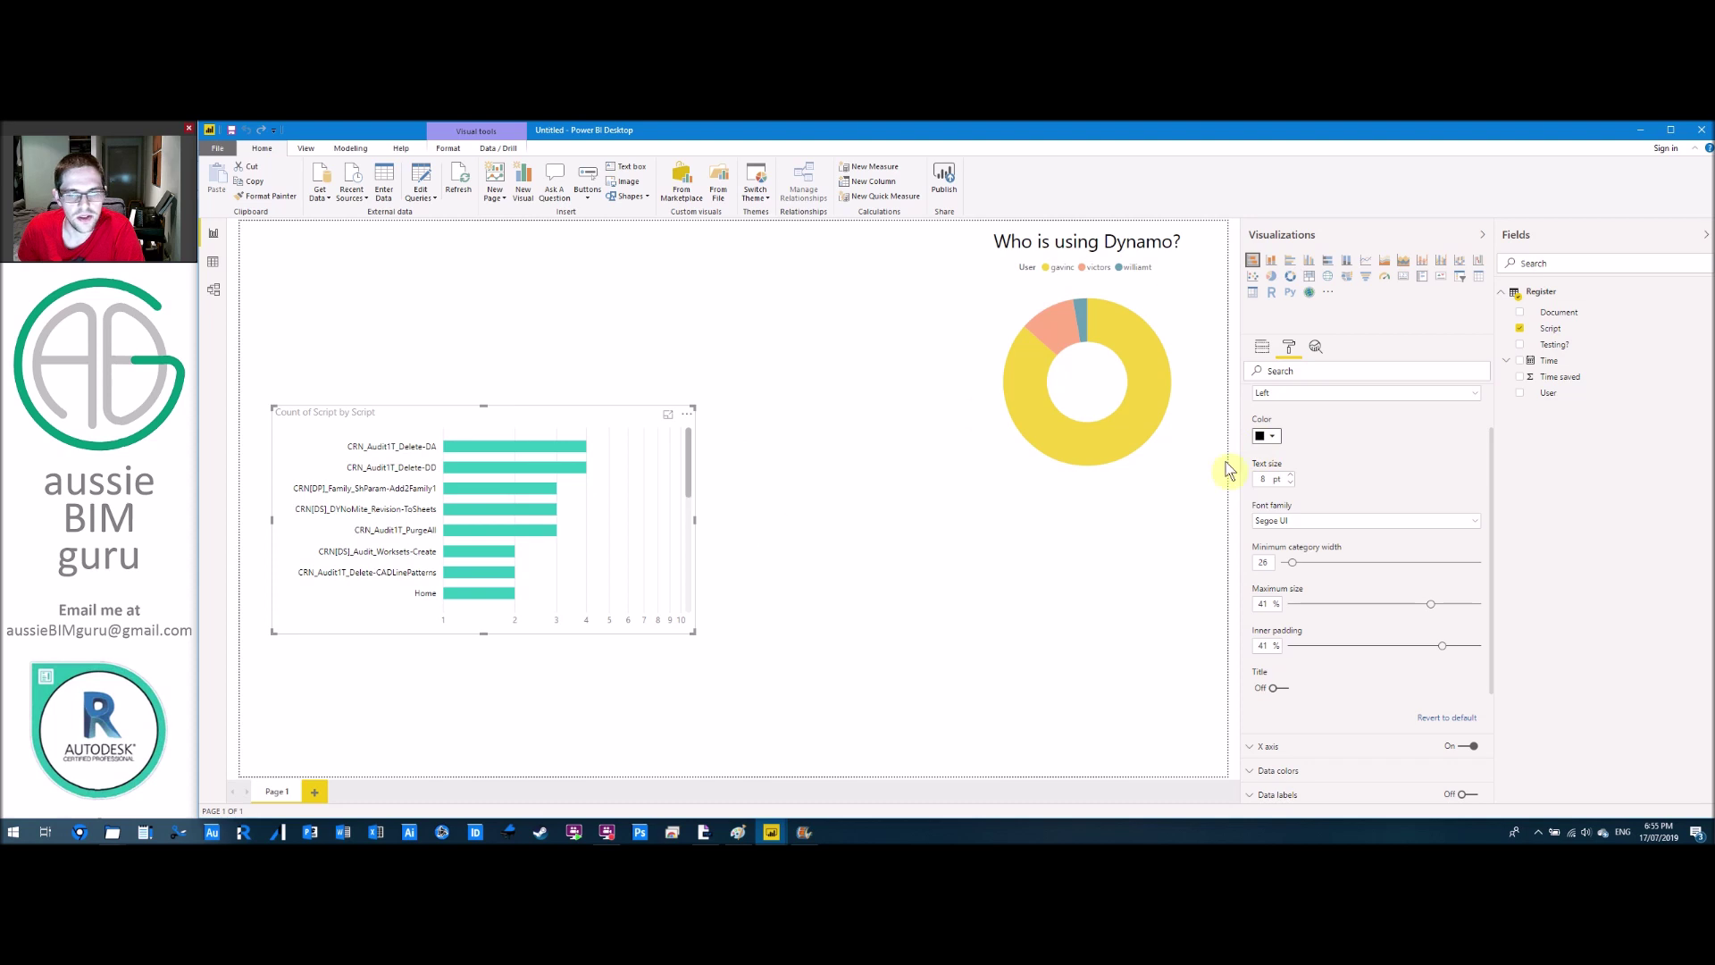
scroll(1367, 459, up, 2)
click(1267, 413)
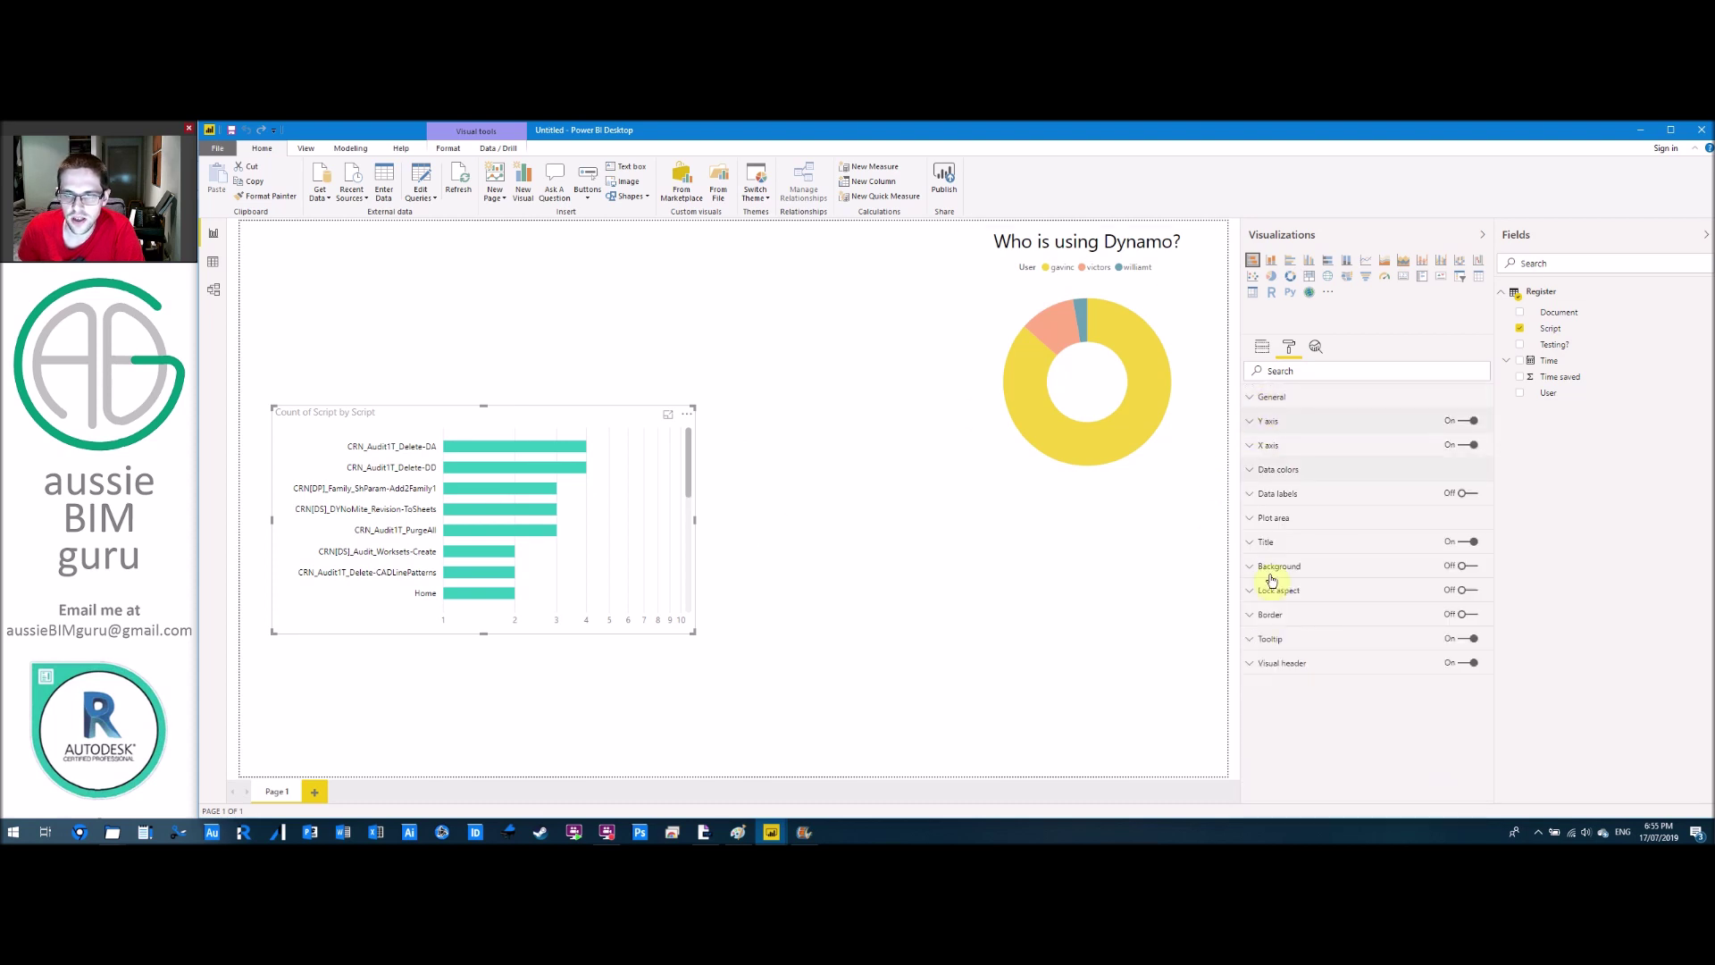
Move the script bar chart beneath the donut chart, resize it to fit the lower-right page area, and clear the selection.
drag(617, 502, 1123, 614)
drag(778, 743, 865, 743)
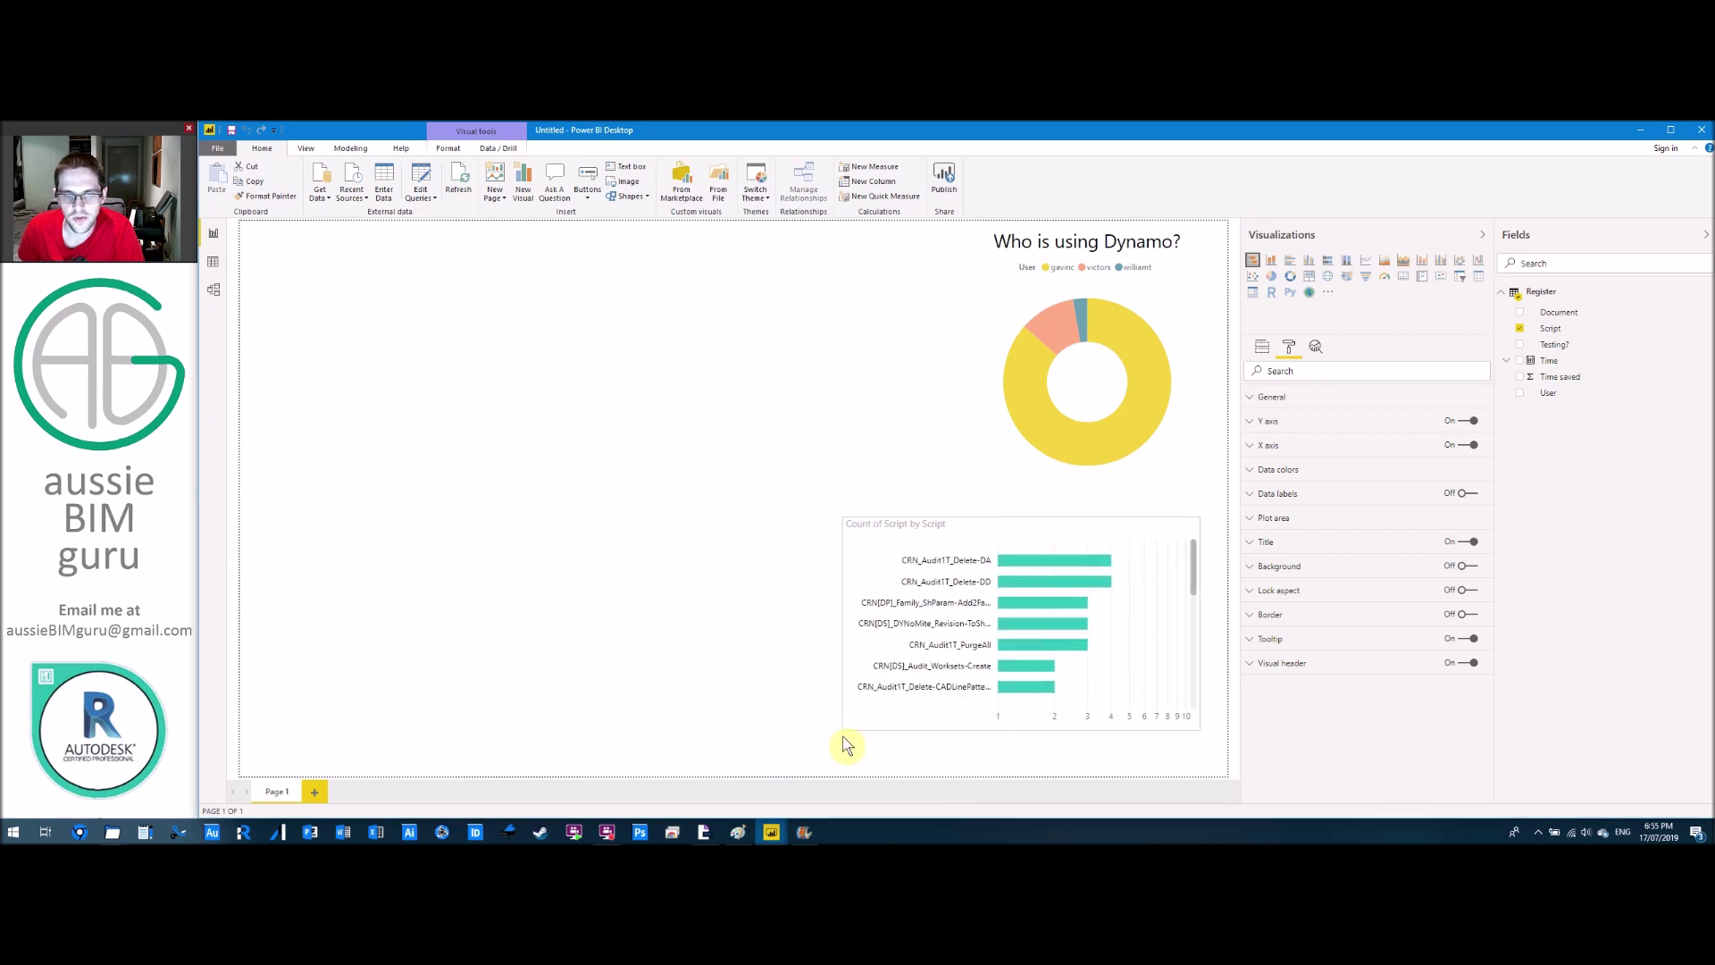
drag(847, 746, 846, 754)
click(846, 754)
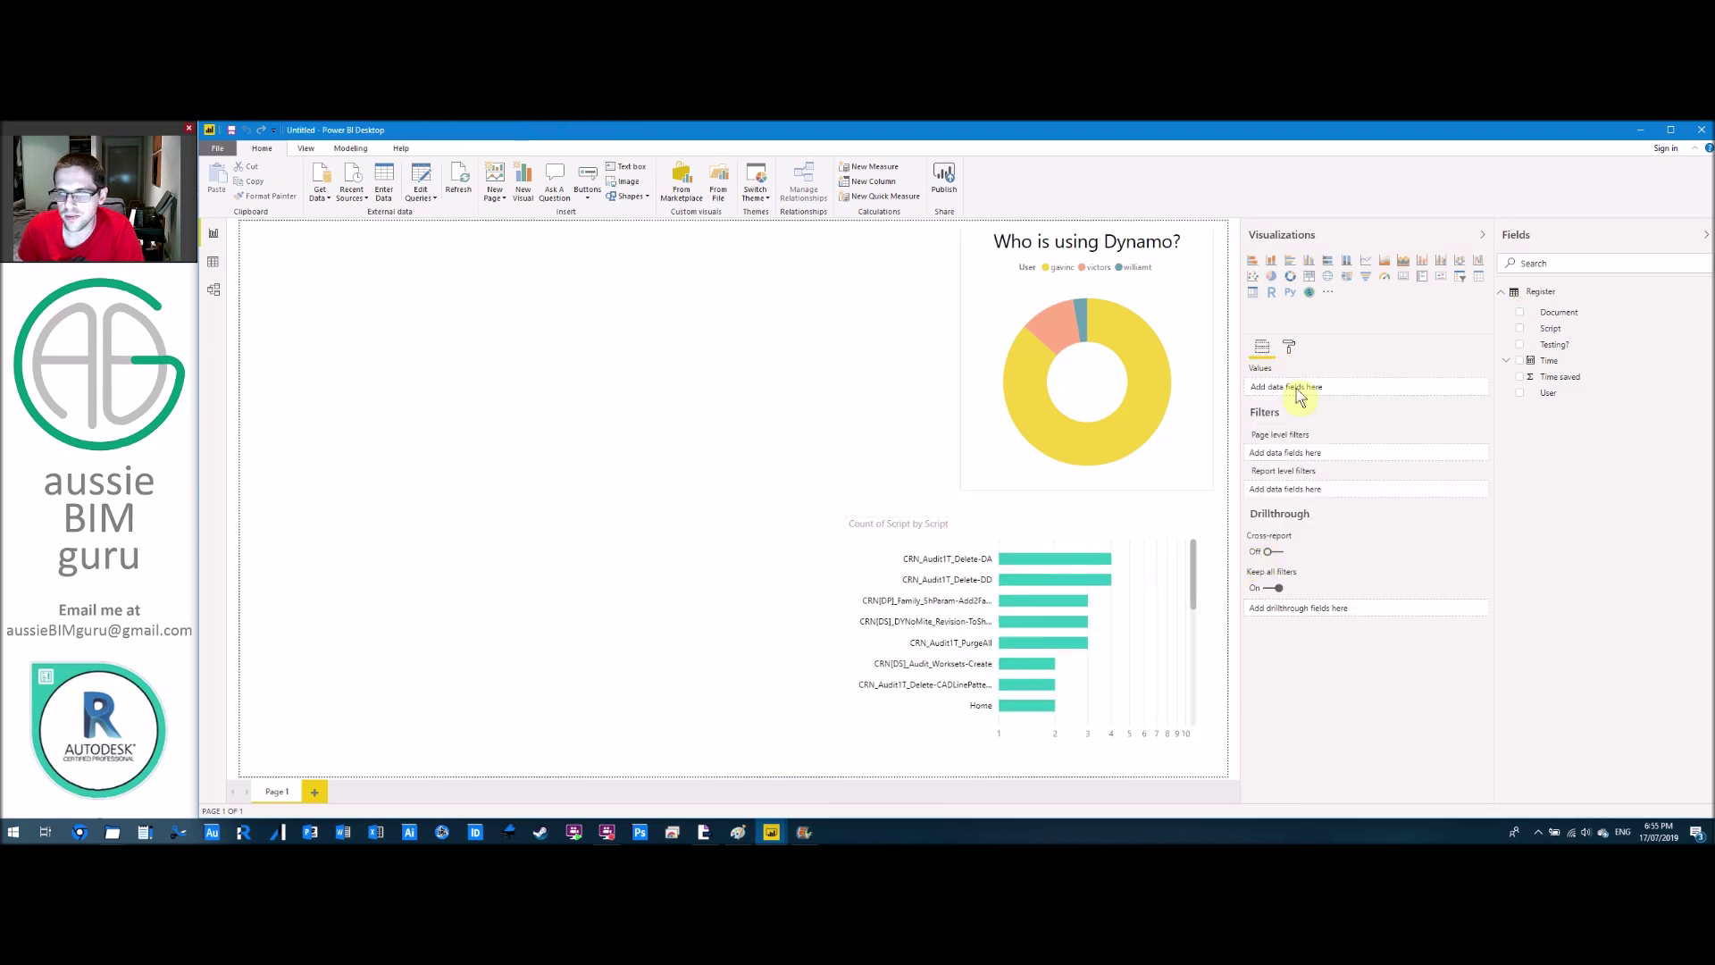
Filter the script bar chart with a Top N filter showing the top 5 scripts by Count of Script.
click(994, 541)
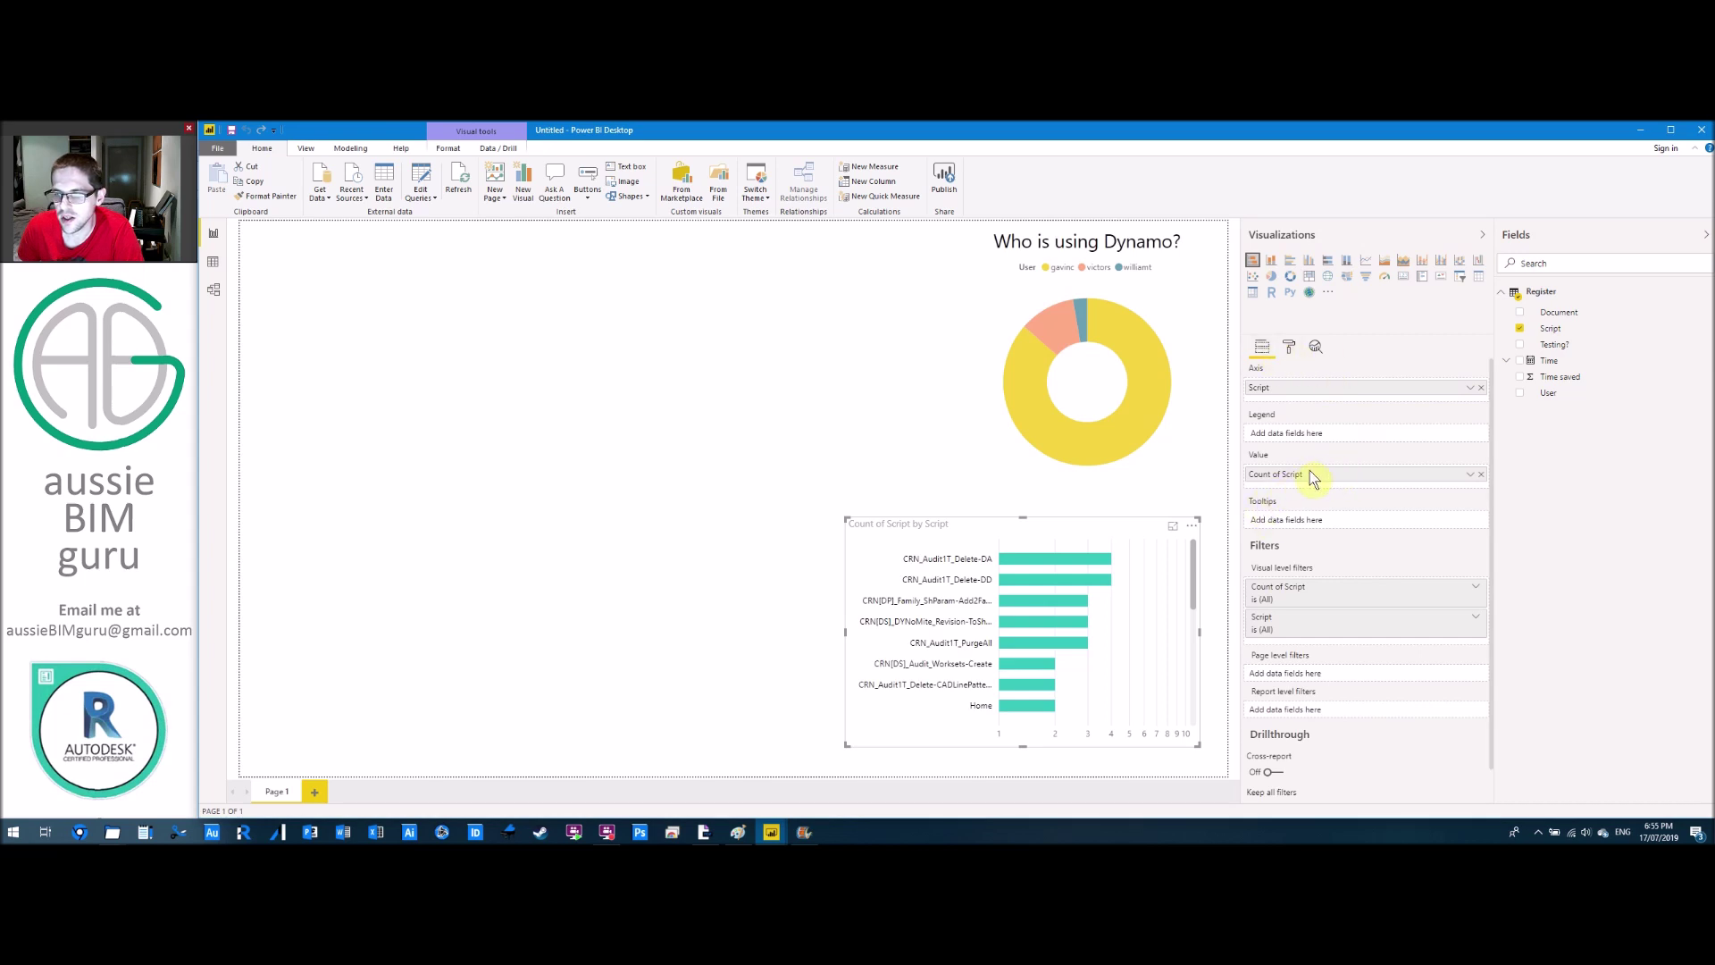
click(1478, 622)
click(1383, 656)
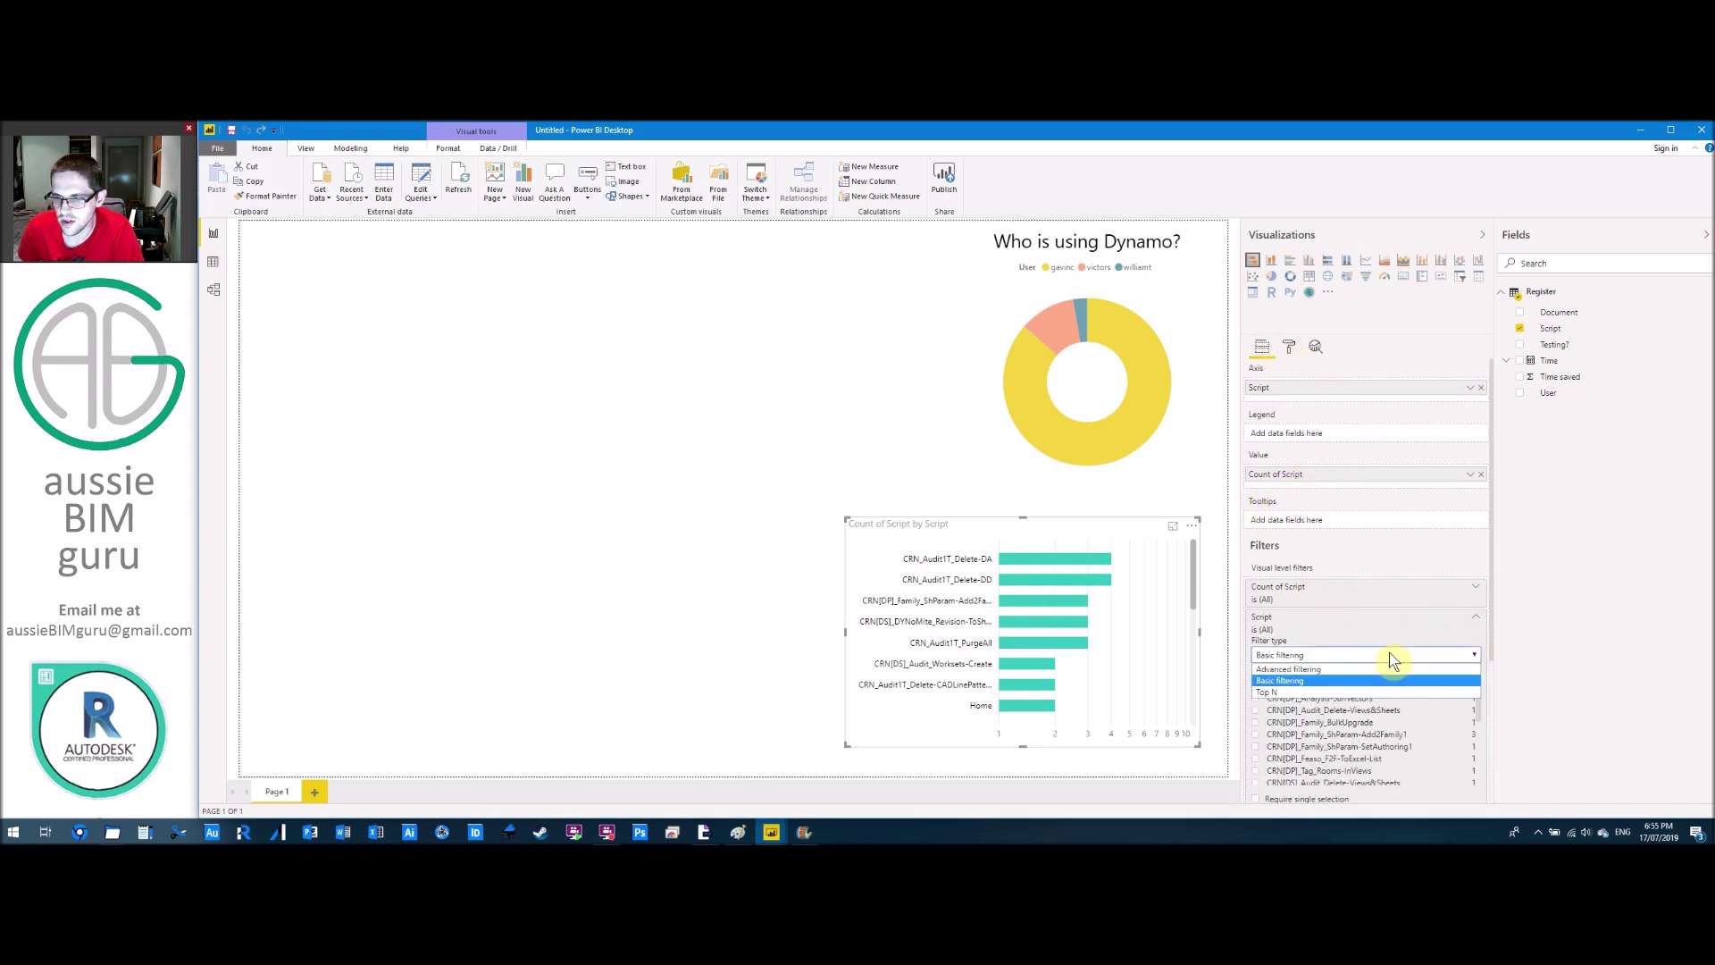
click(1347, 693)
drag(1489, 618, 1489, 693)
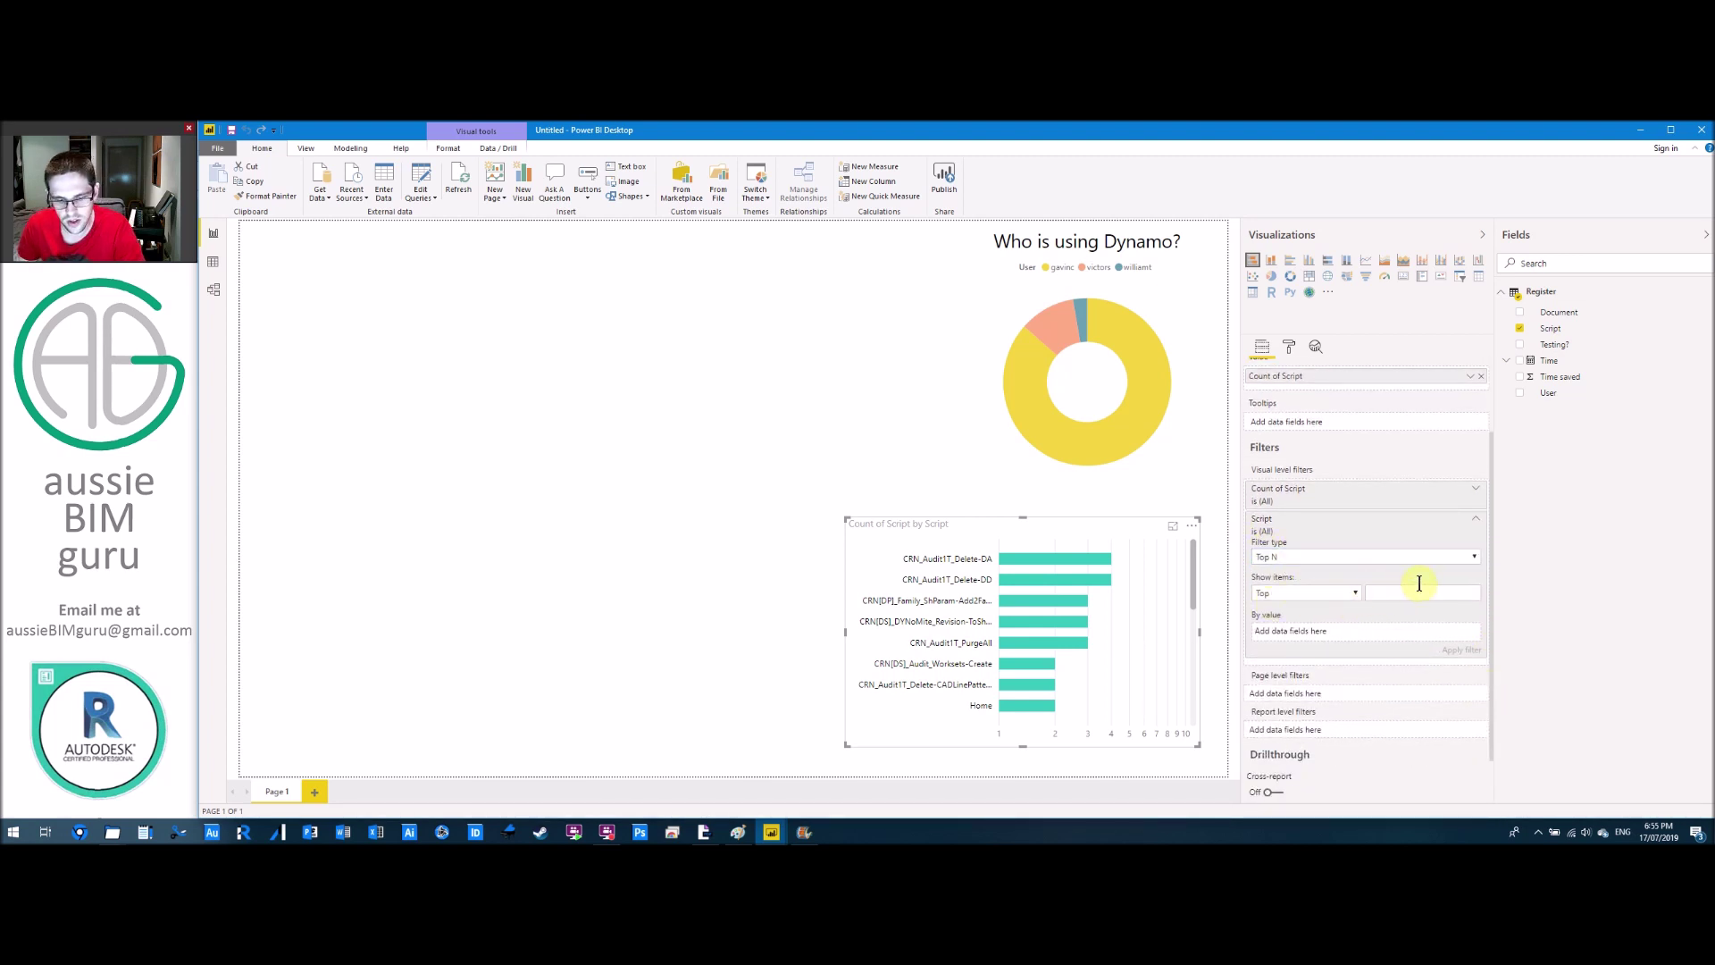
drag(1561, 337, 1350, 634)
click(1467, 637)
click(1497, 693)
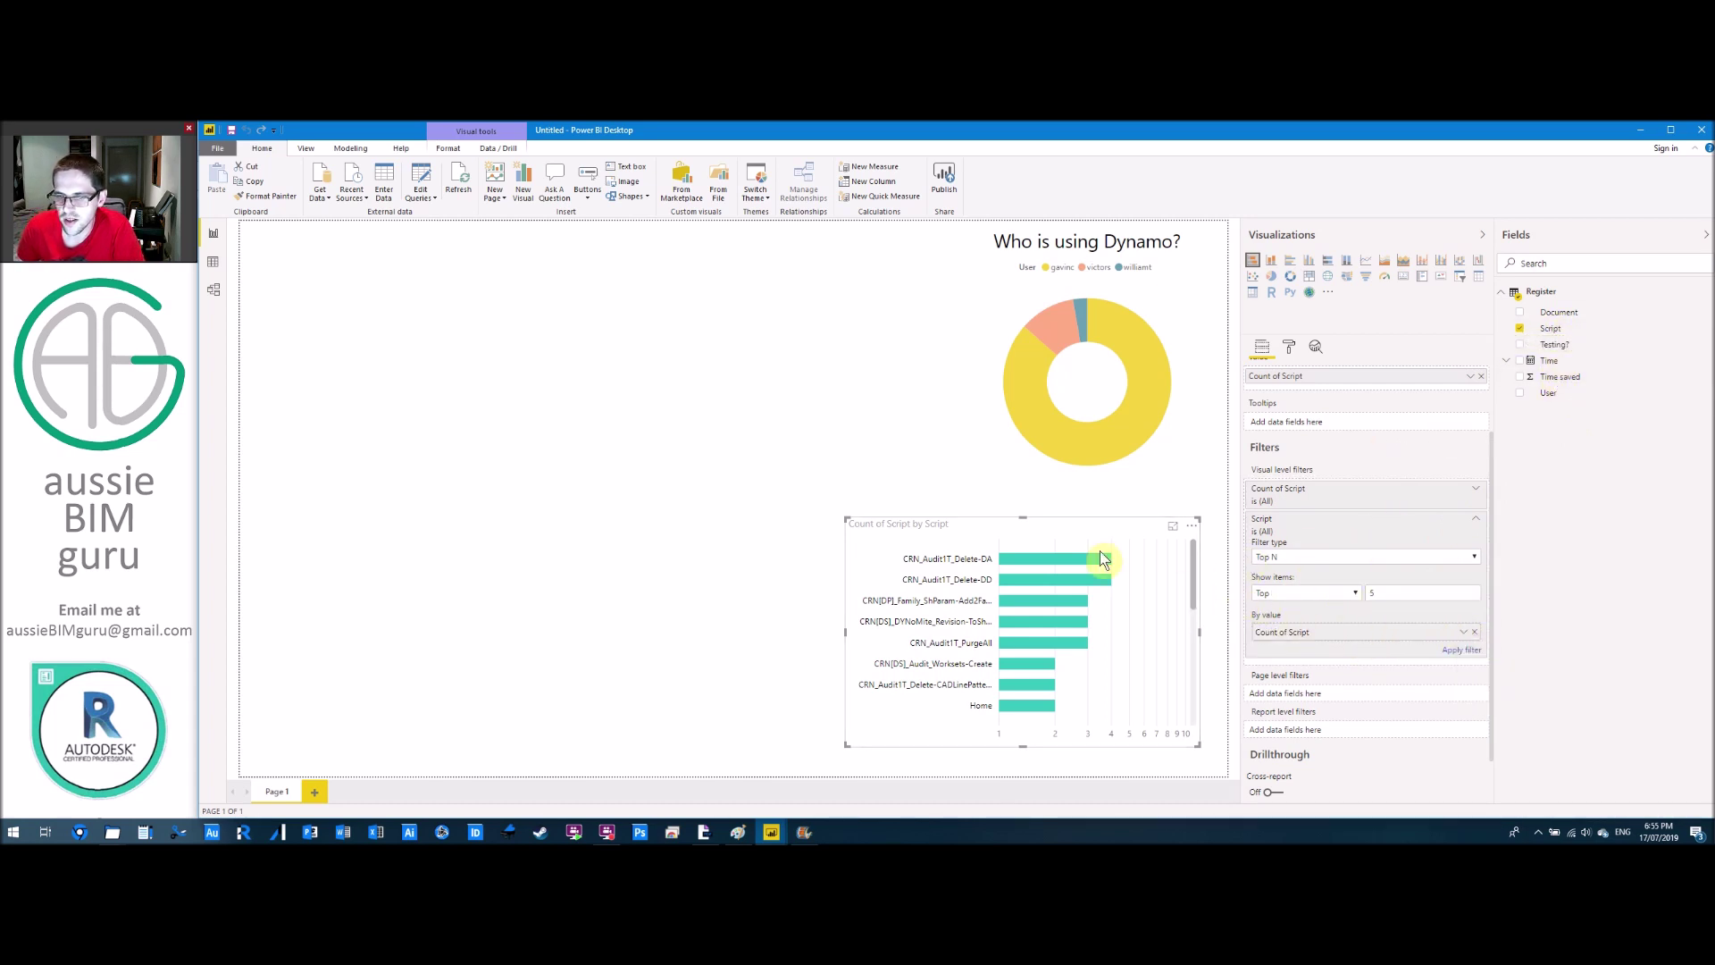
click(1456, 655)
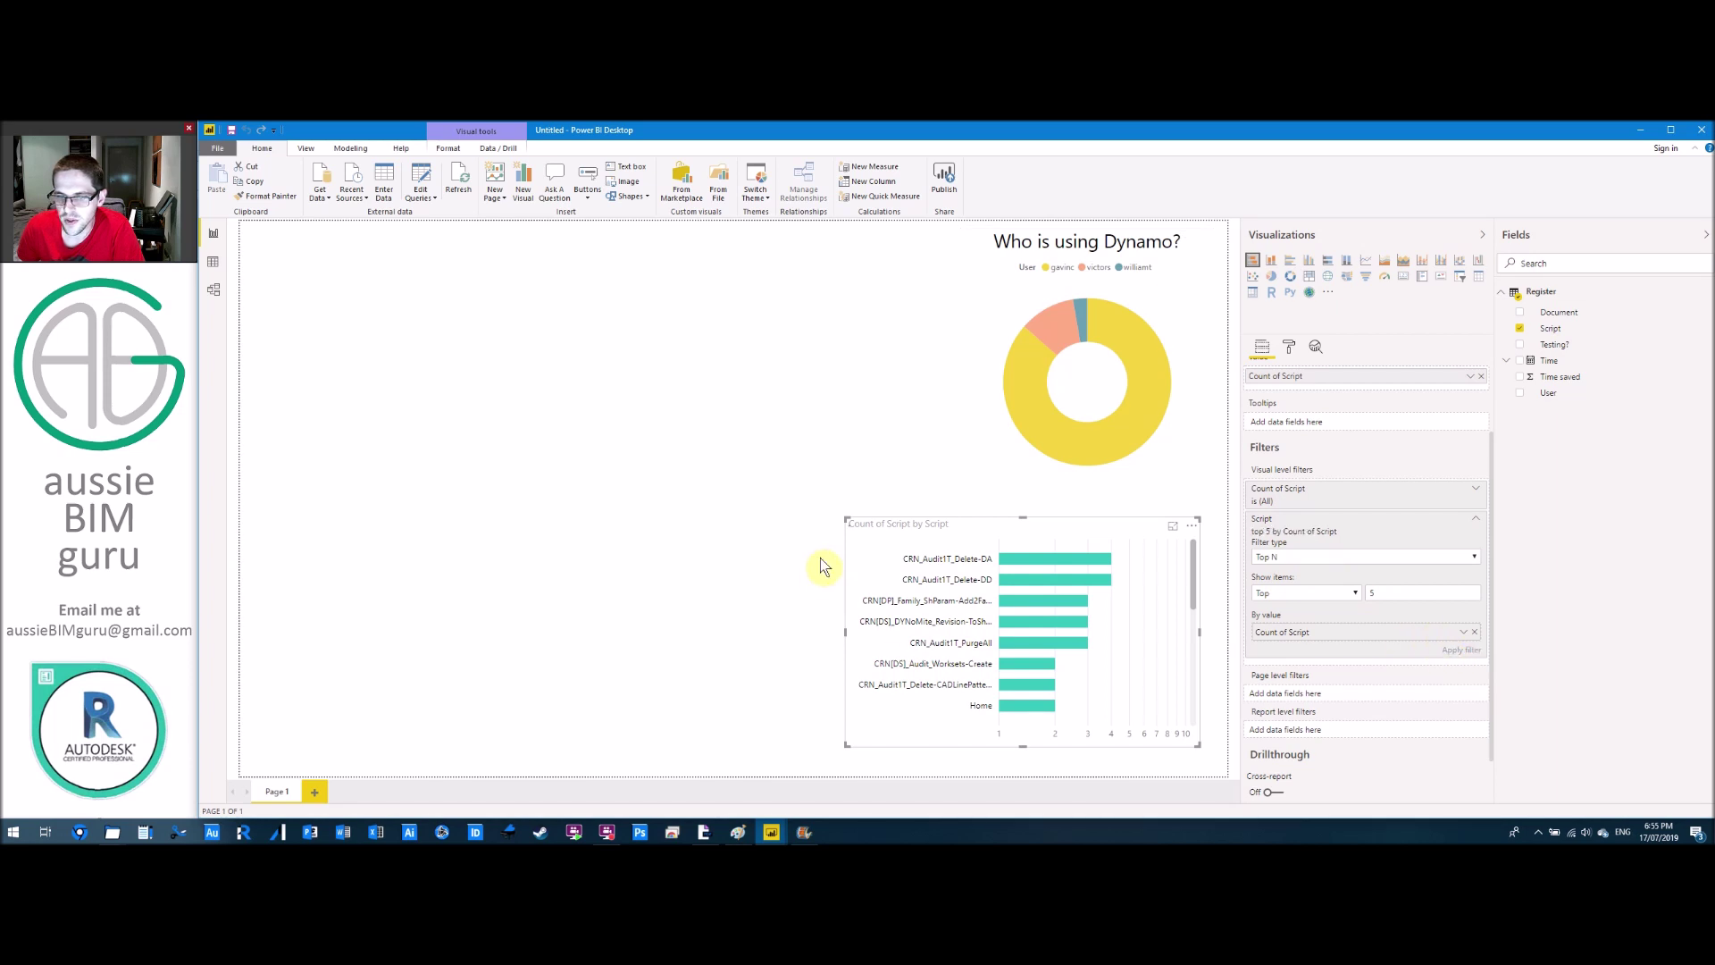
click(751, 449)
click(990, 570)
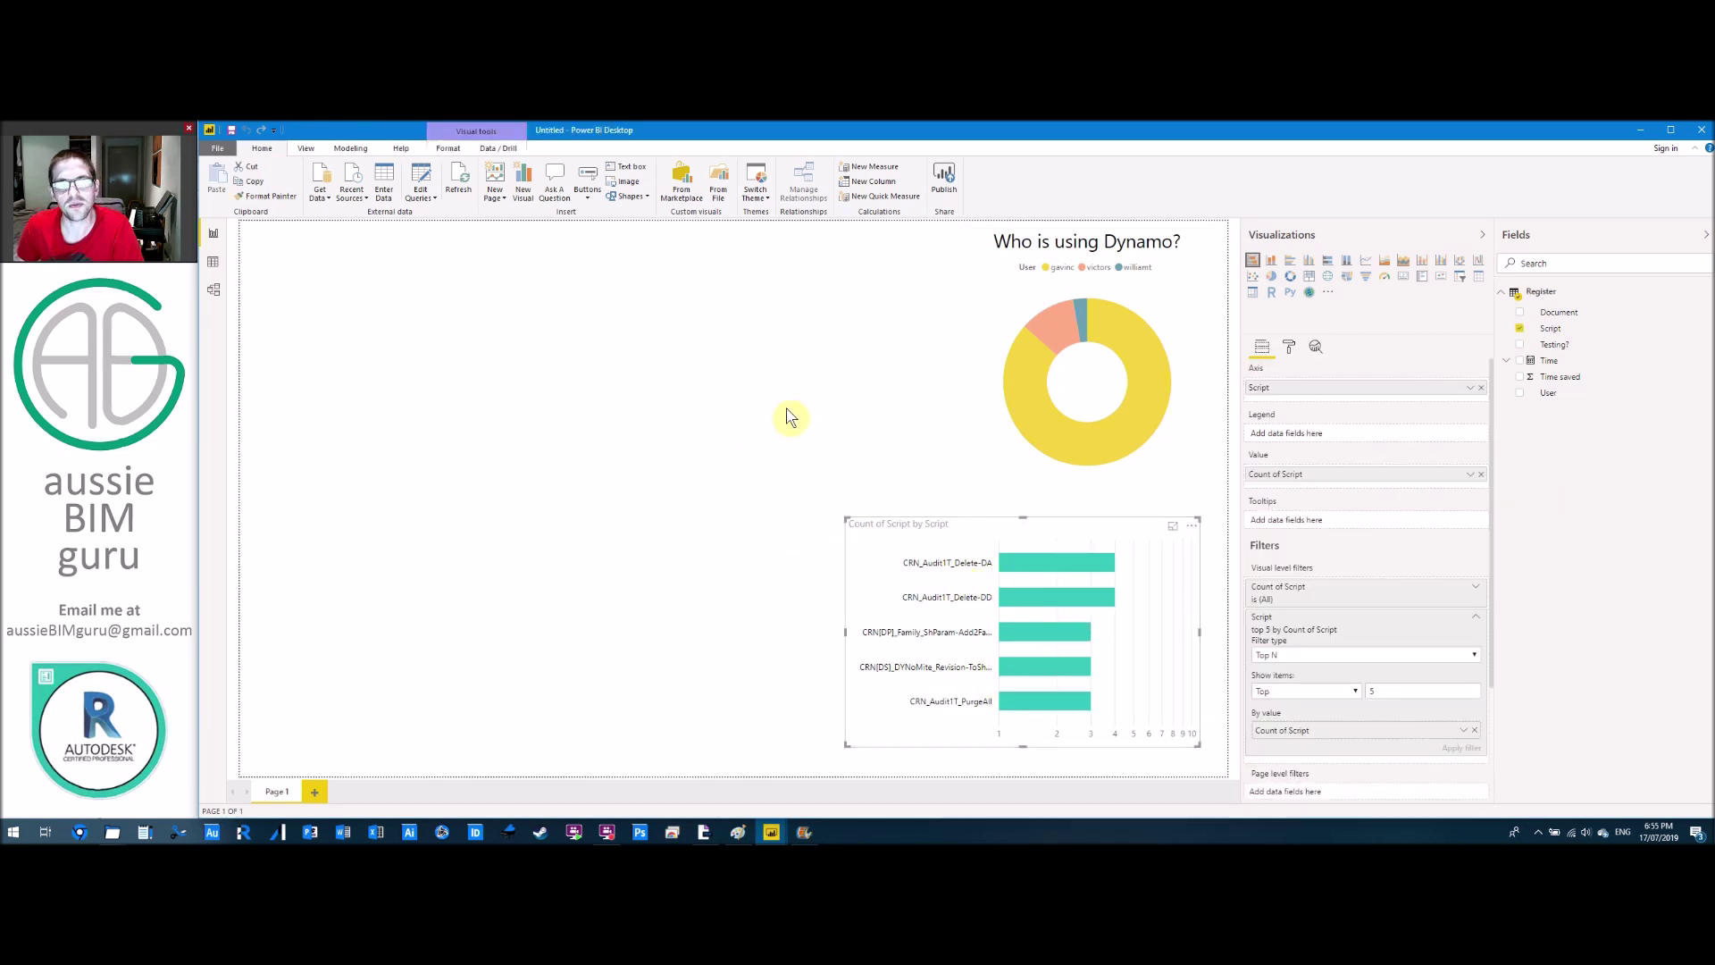
click(785, 415)
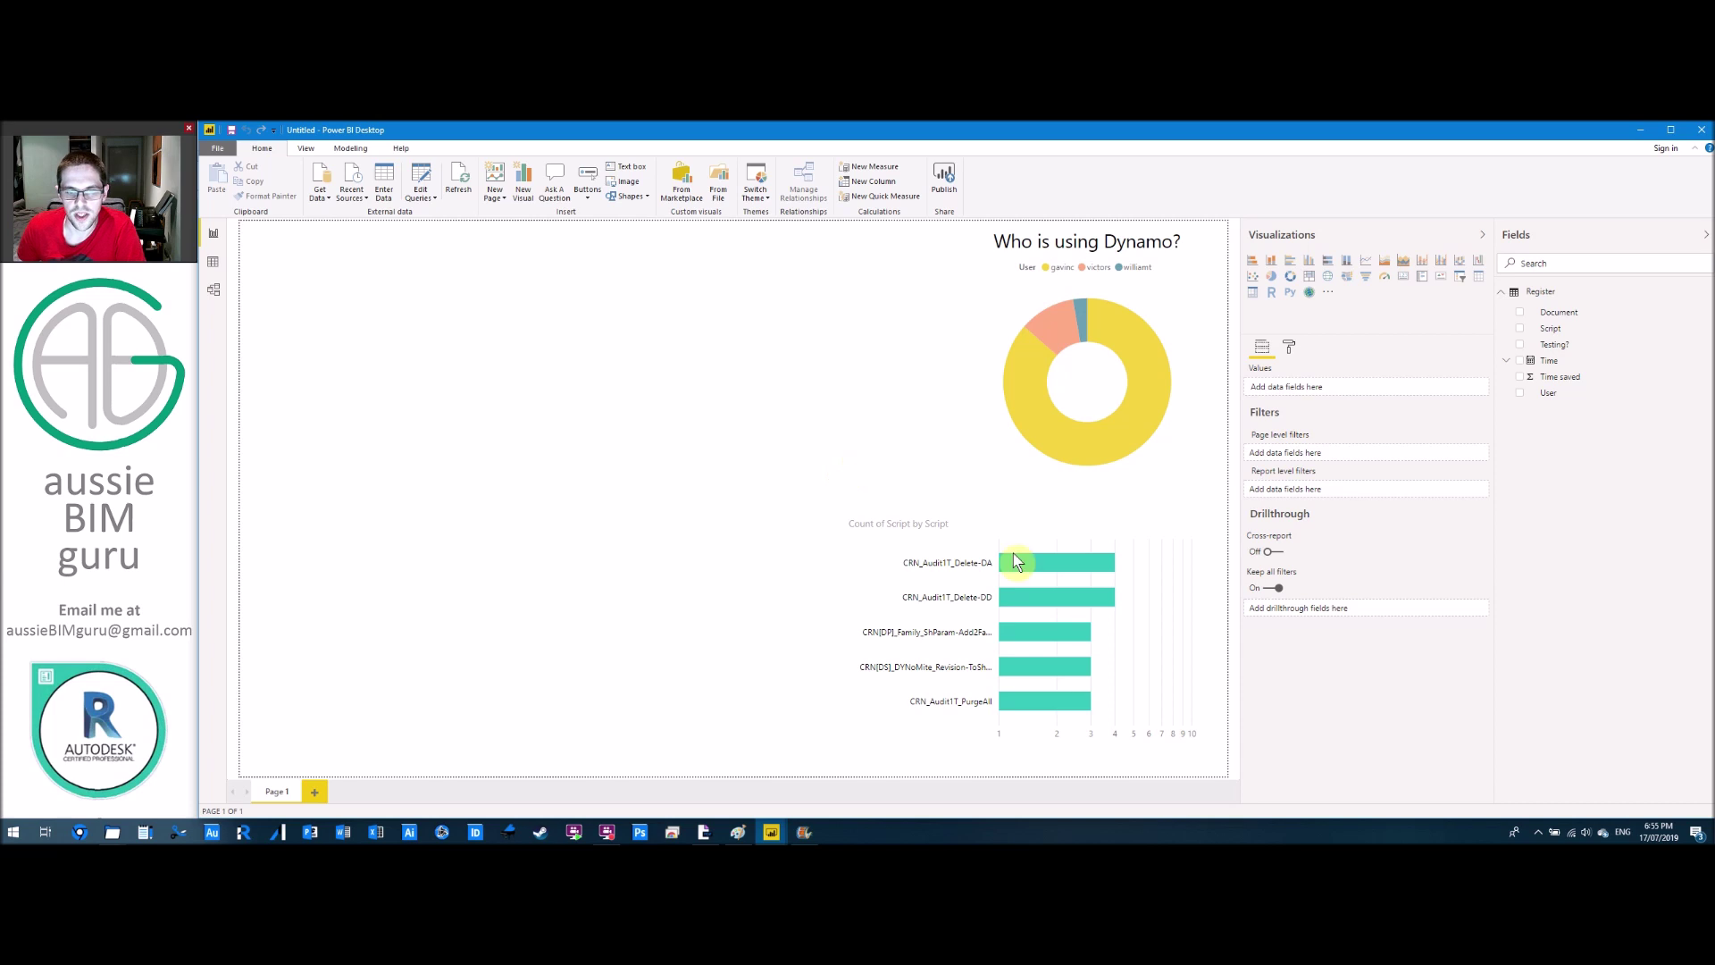
Examine which users ran each of the top scripts by highlighting the bars one after another.
click(1004, 561)
click(1034, 600)
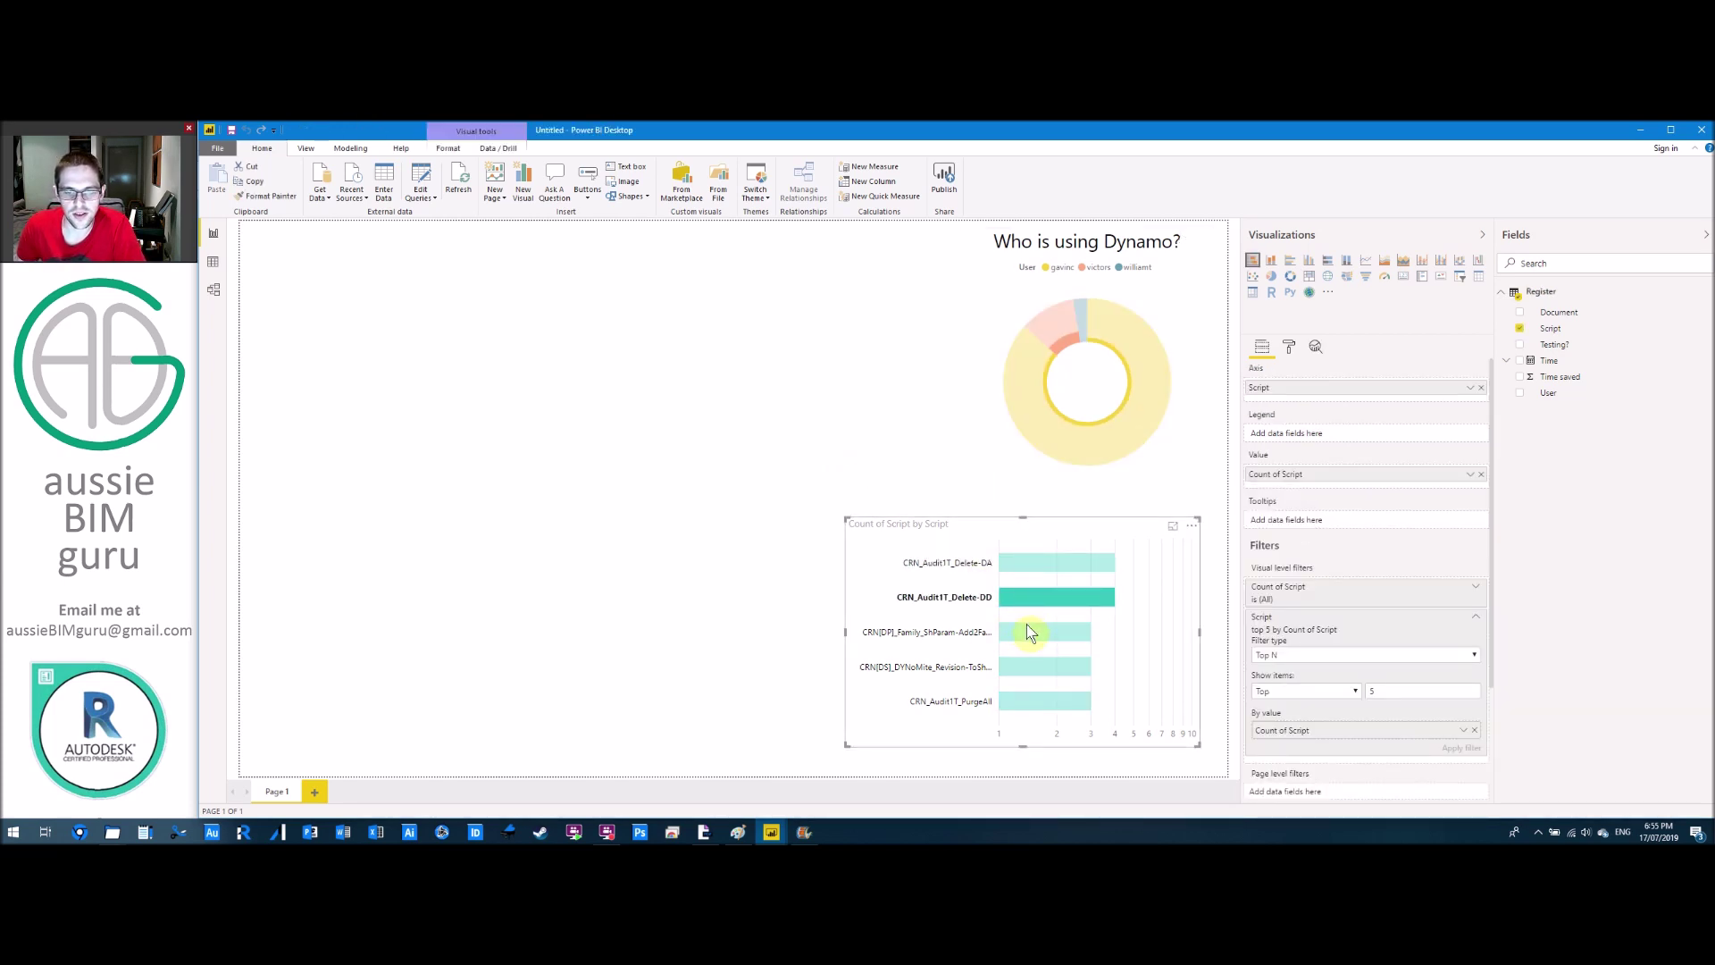
click(1027, 632)
click(1016, 676)
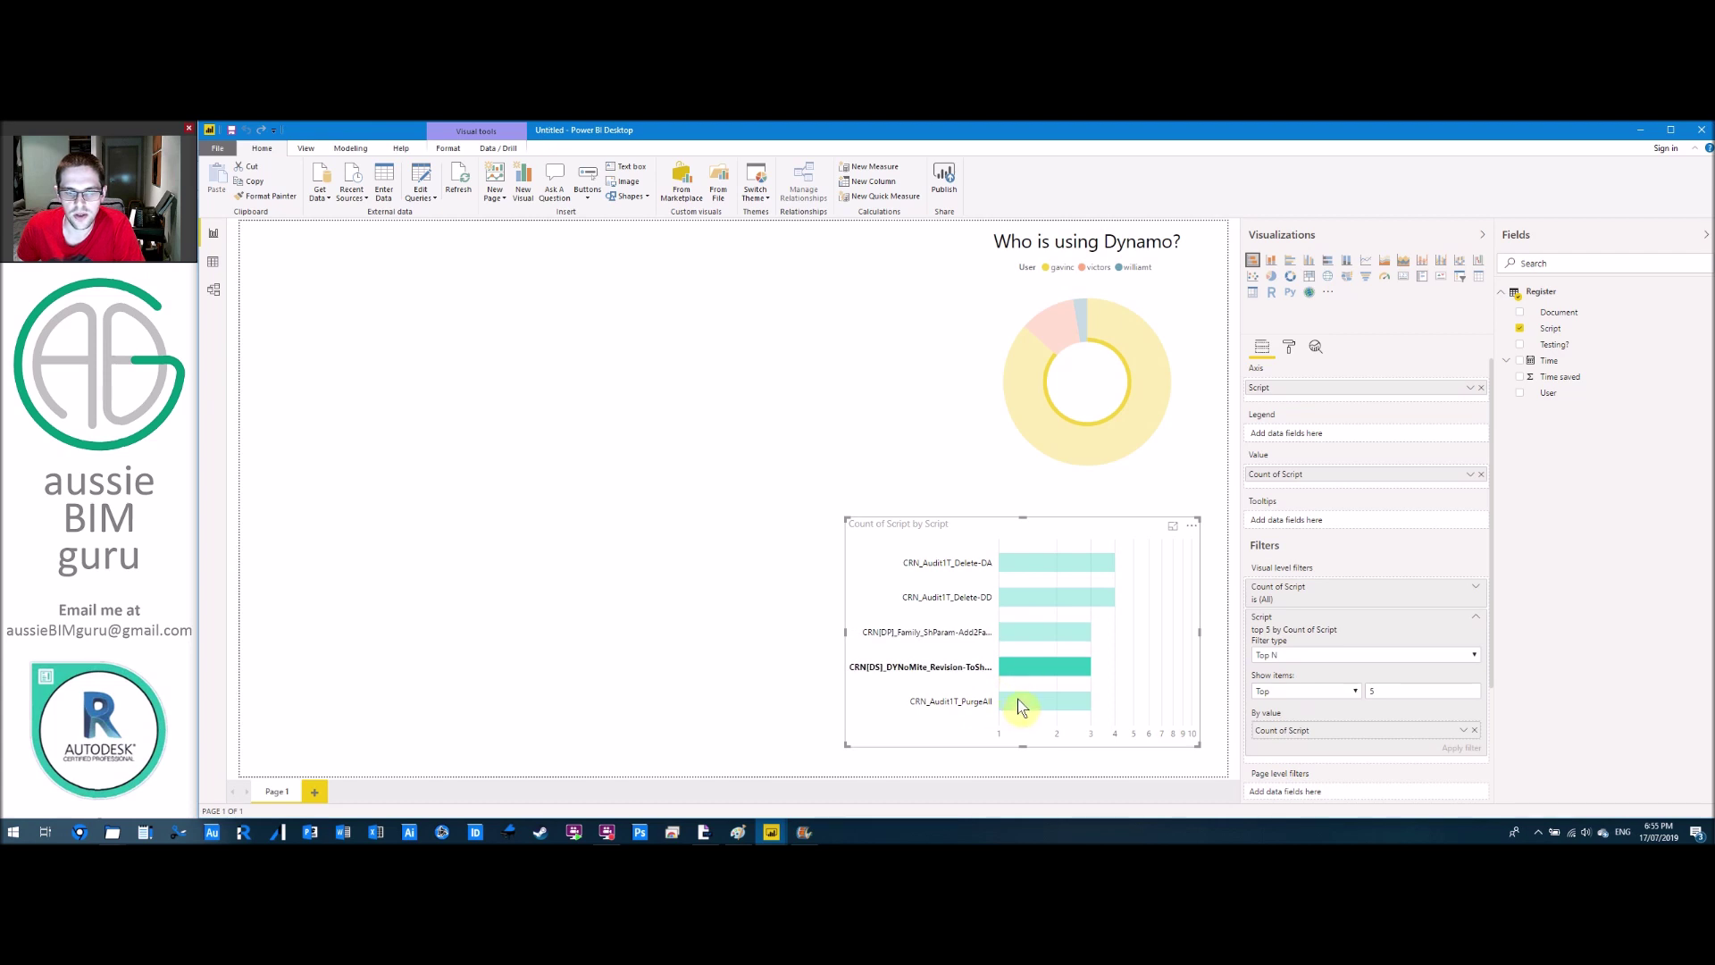
click(1022, 704)
click(1033, 570)
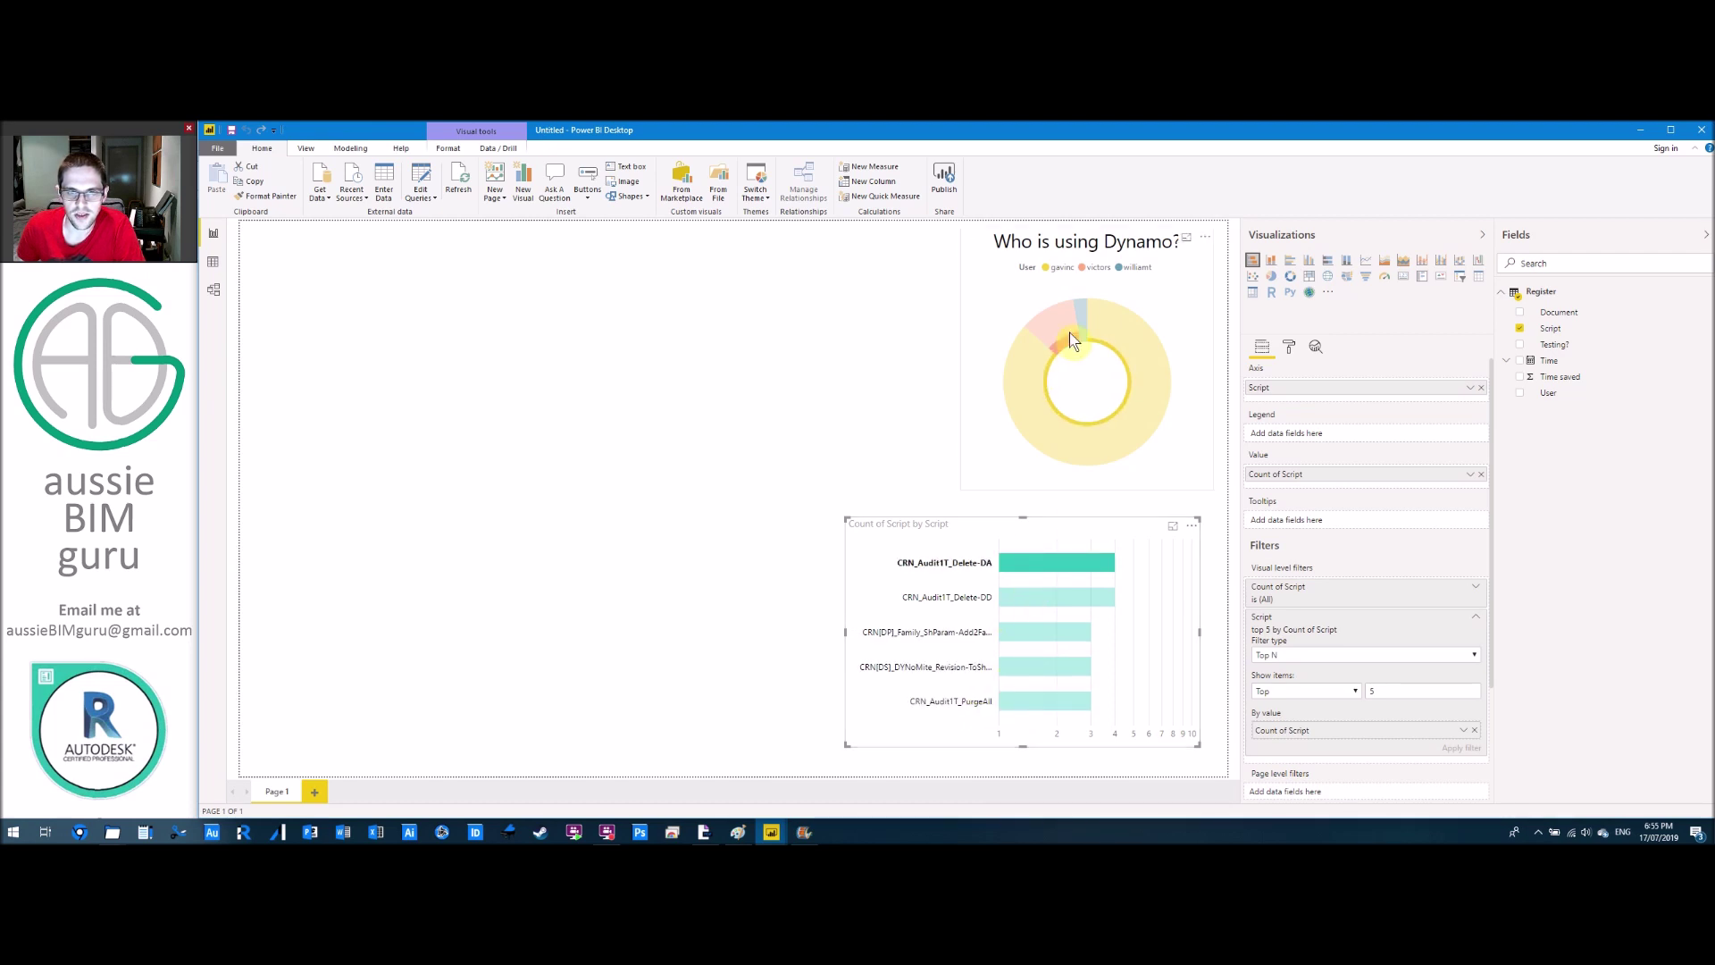
click(1039, 605)
click(1032, 559)
click(1018, 636)
click(1018, 668)
click(1015, 700)
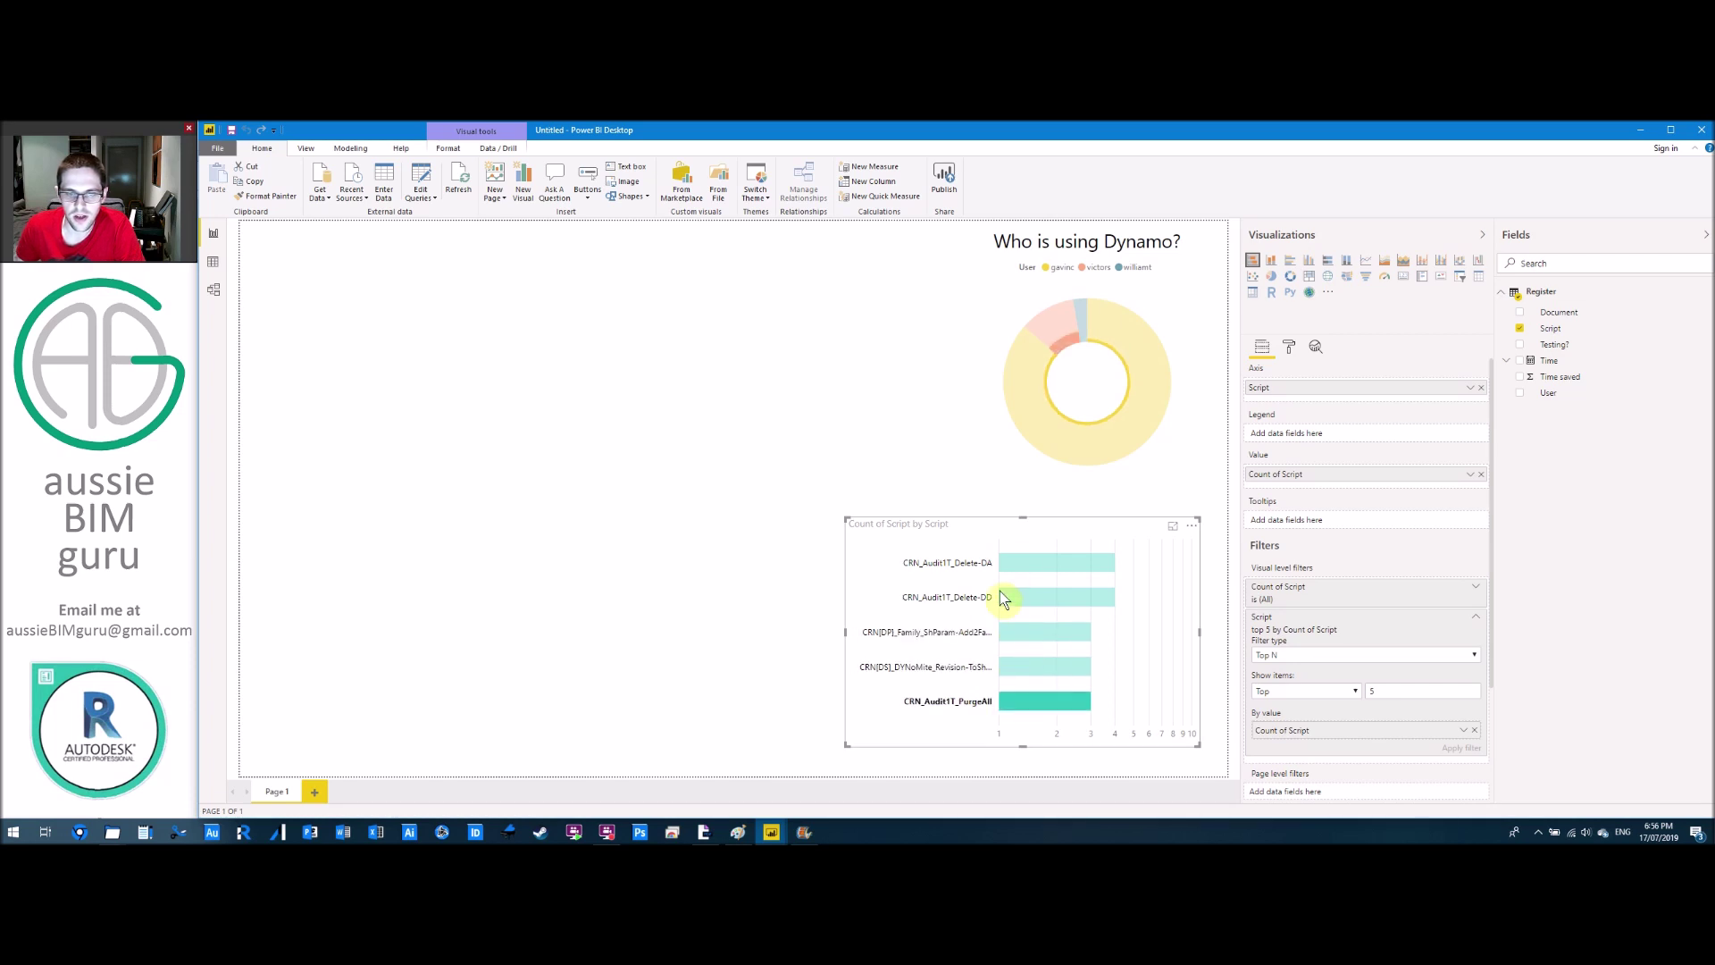
Examine each user's share of the top scripts by highlighting the donut segments individually, and clear the highlighting.
click(1035, 427)
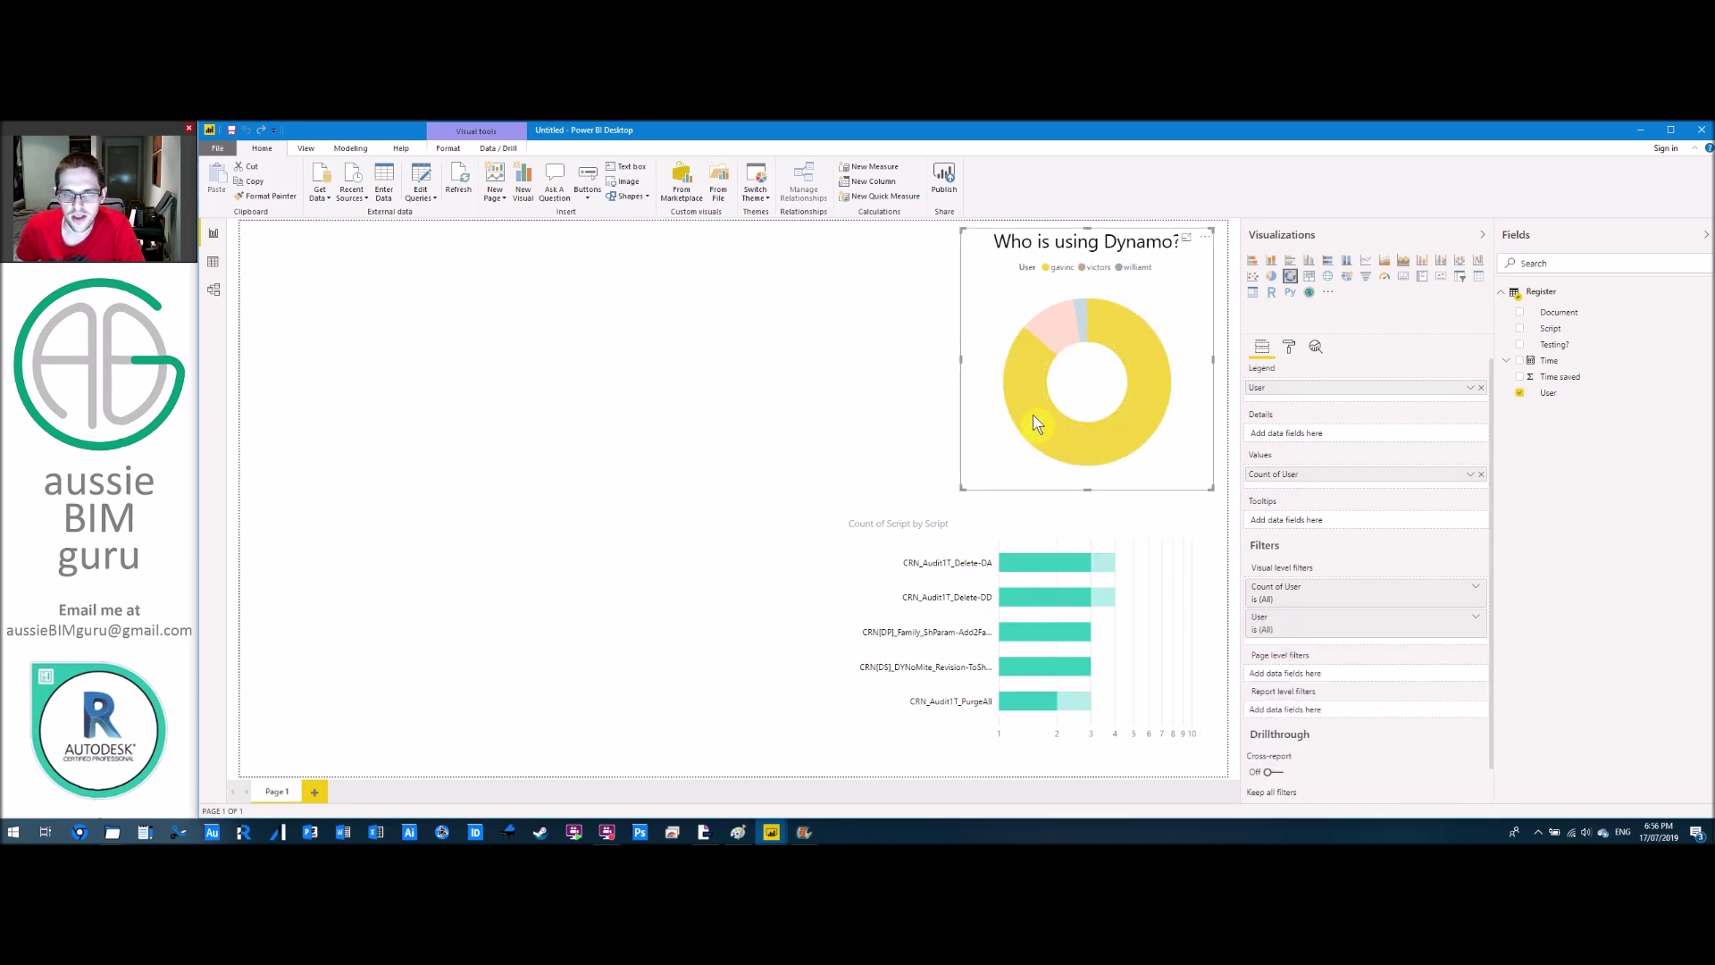
click(1057, 318)
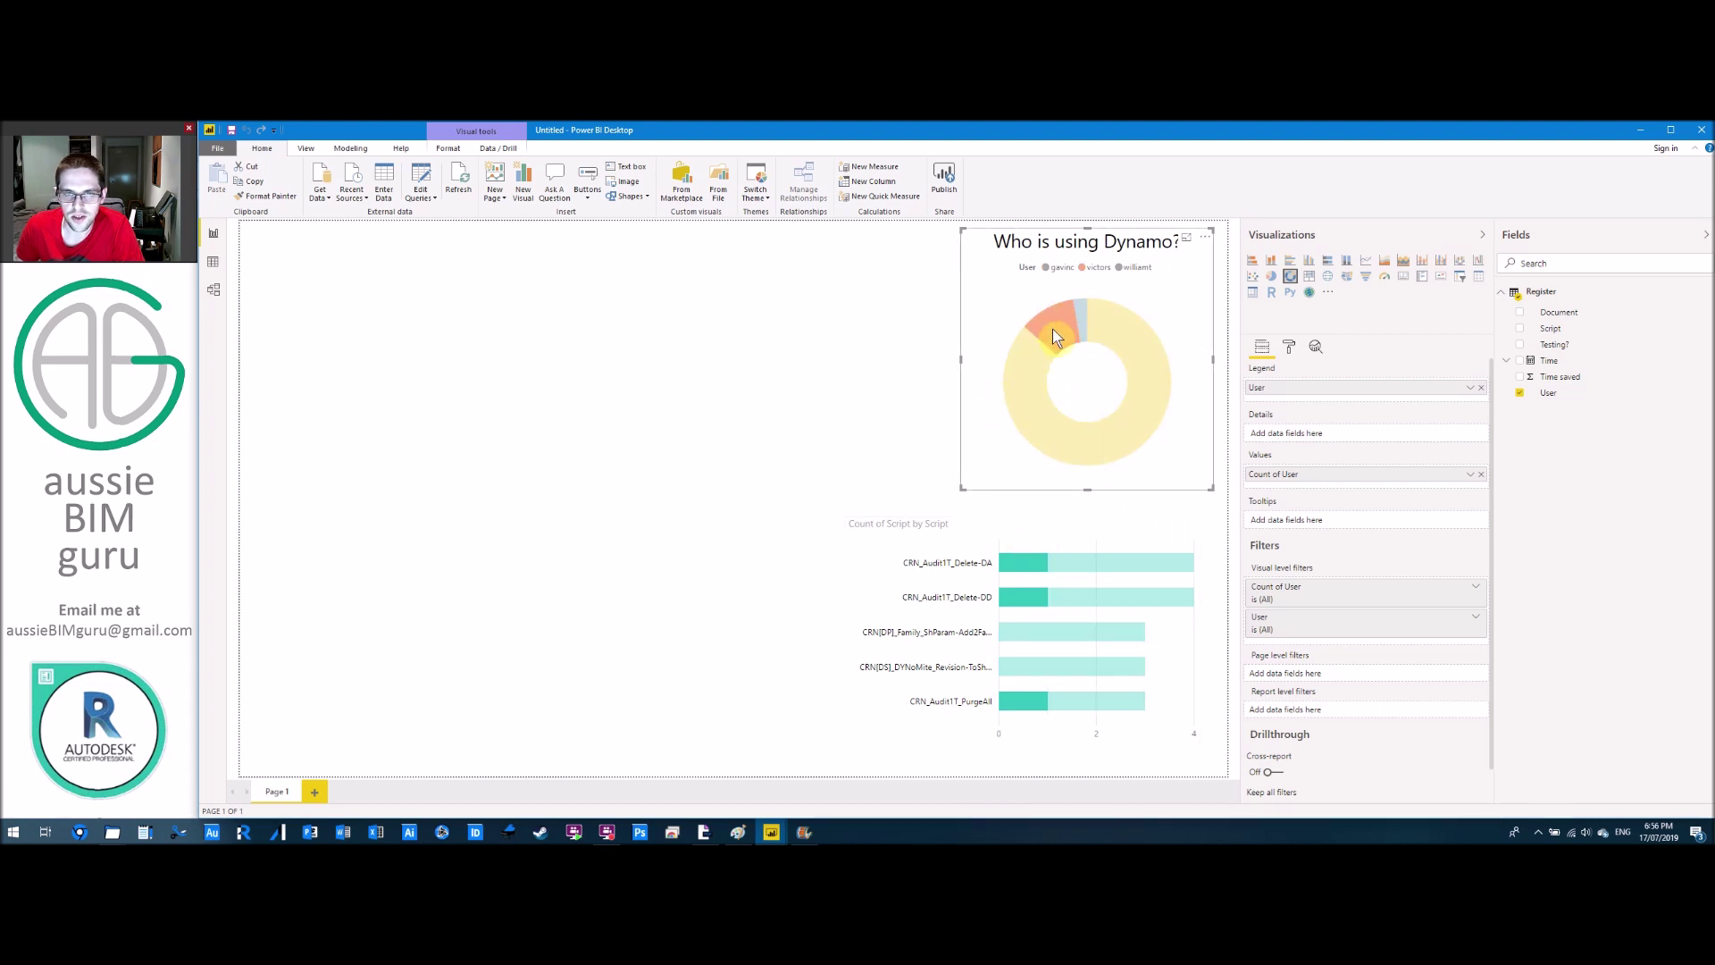
click(1079, 312)
click(1117, 337)
click(1043, 324)
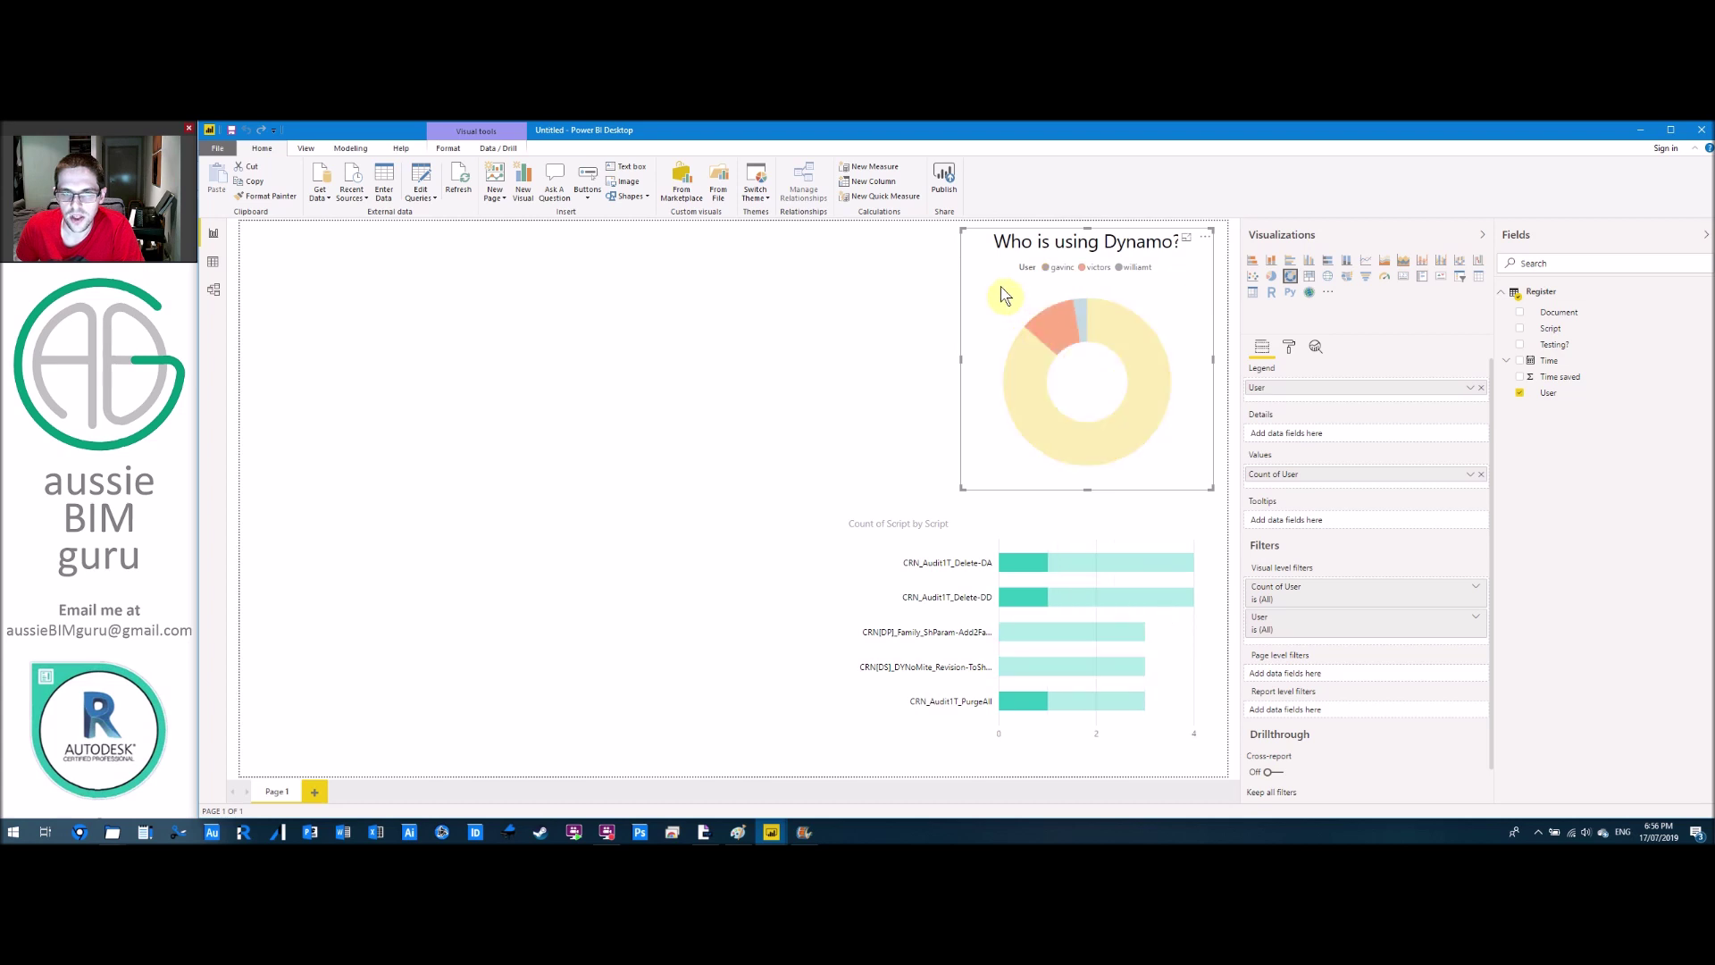
click(1004, 291)
click(789, 309)
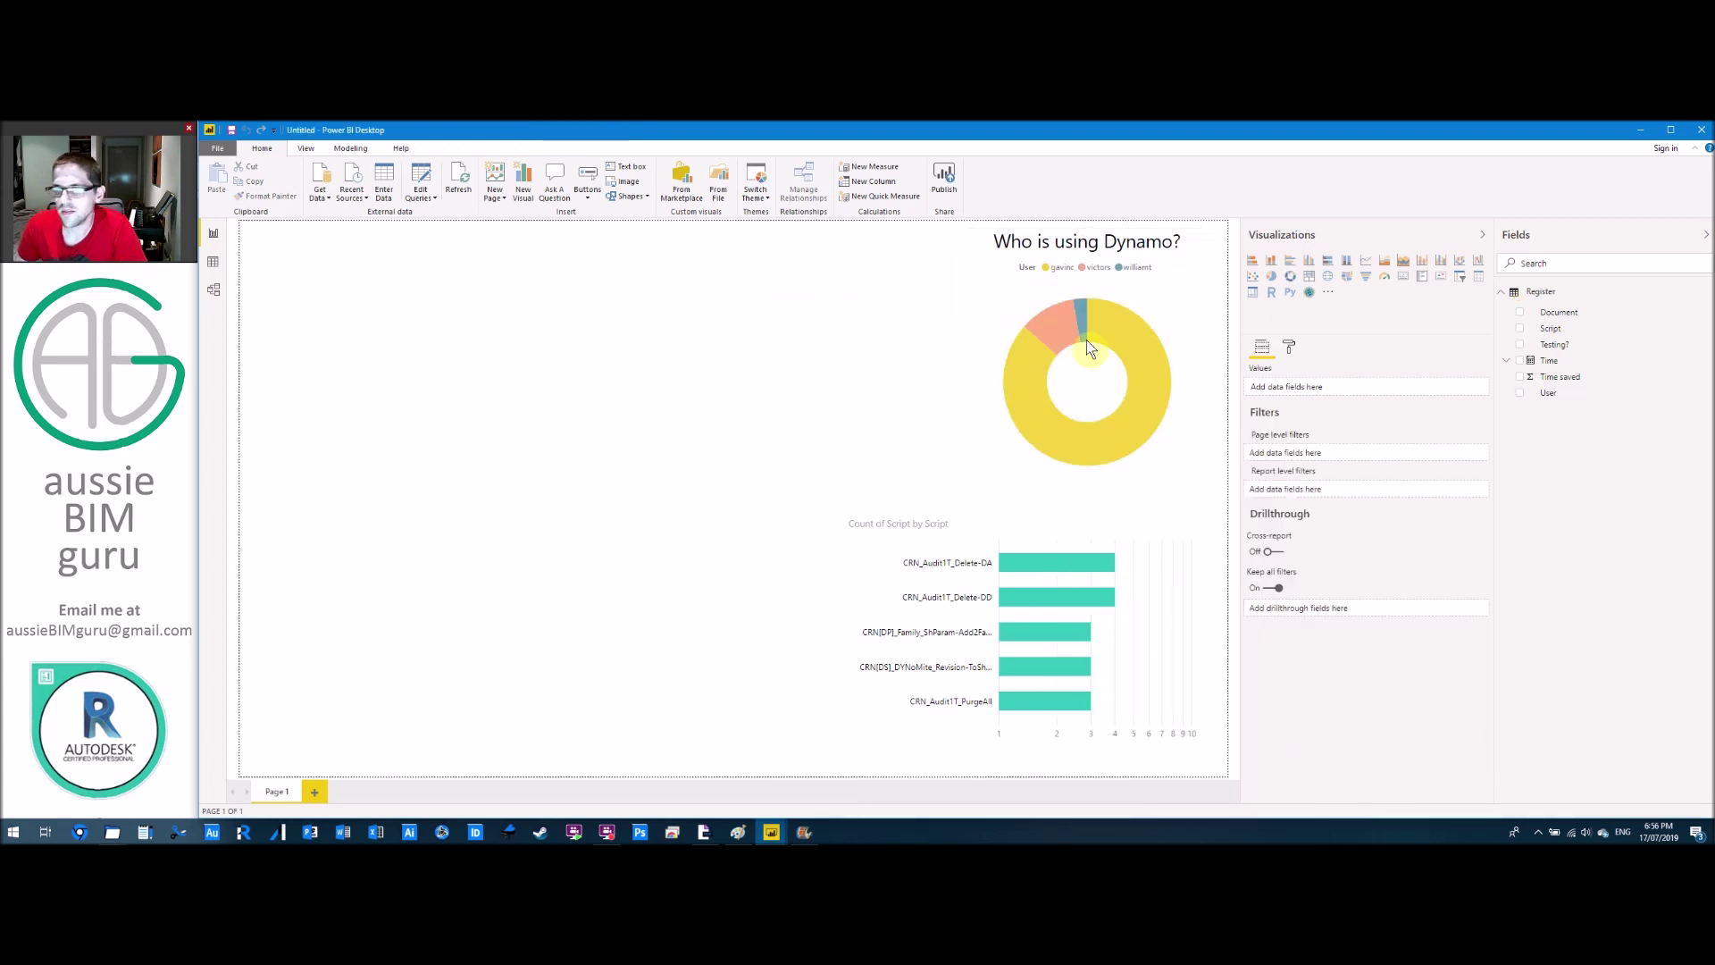
Add a card showing Time saved on the empty left half of the page and shrink it to a small square.
click(1400, 278)
drag(433, 371, 574, 514)
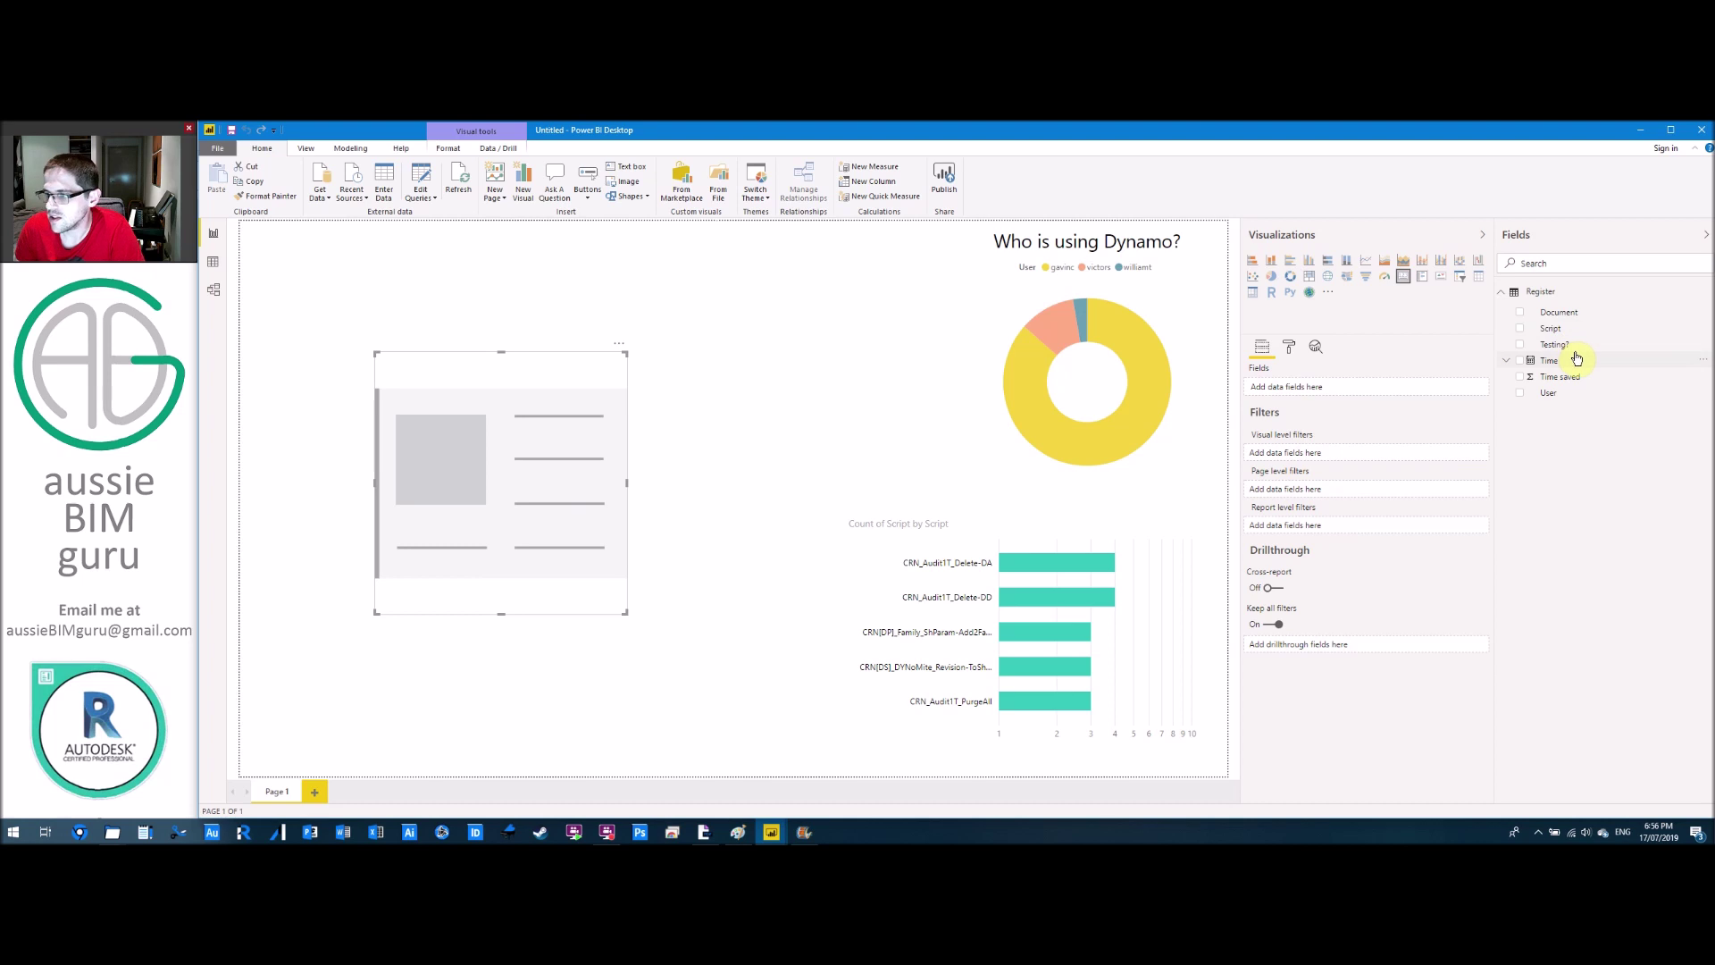
drag(1569, 380, 1347, 384)
drag(622, 610, 625, 536)
drag(441, 534, 422, 536)
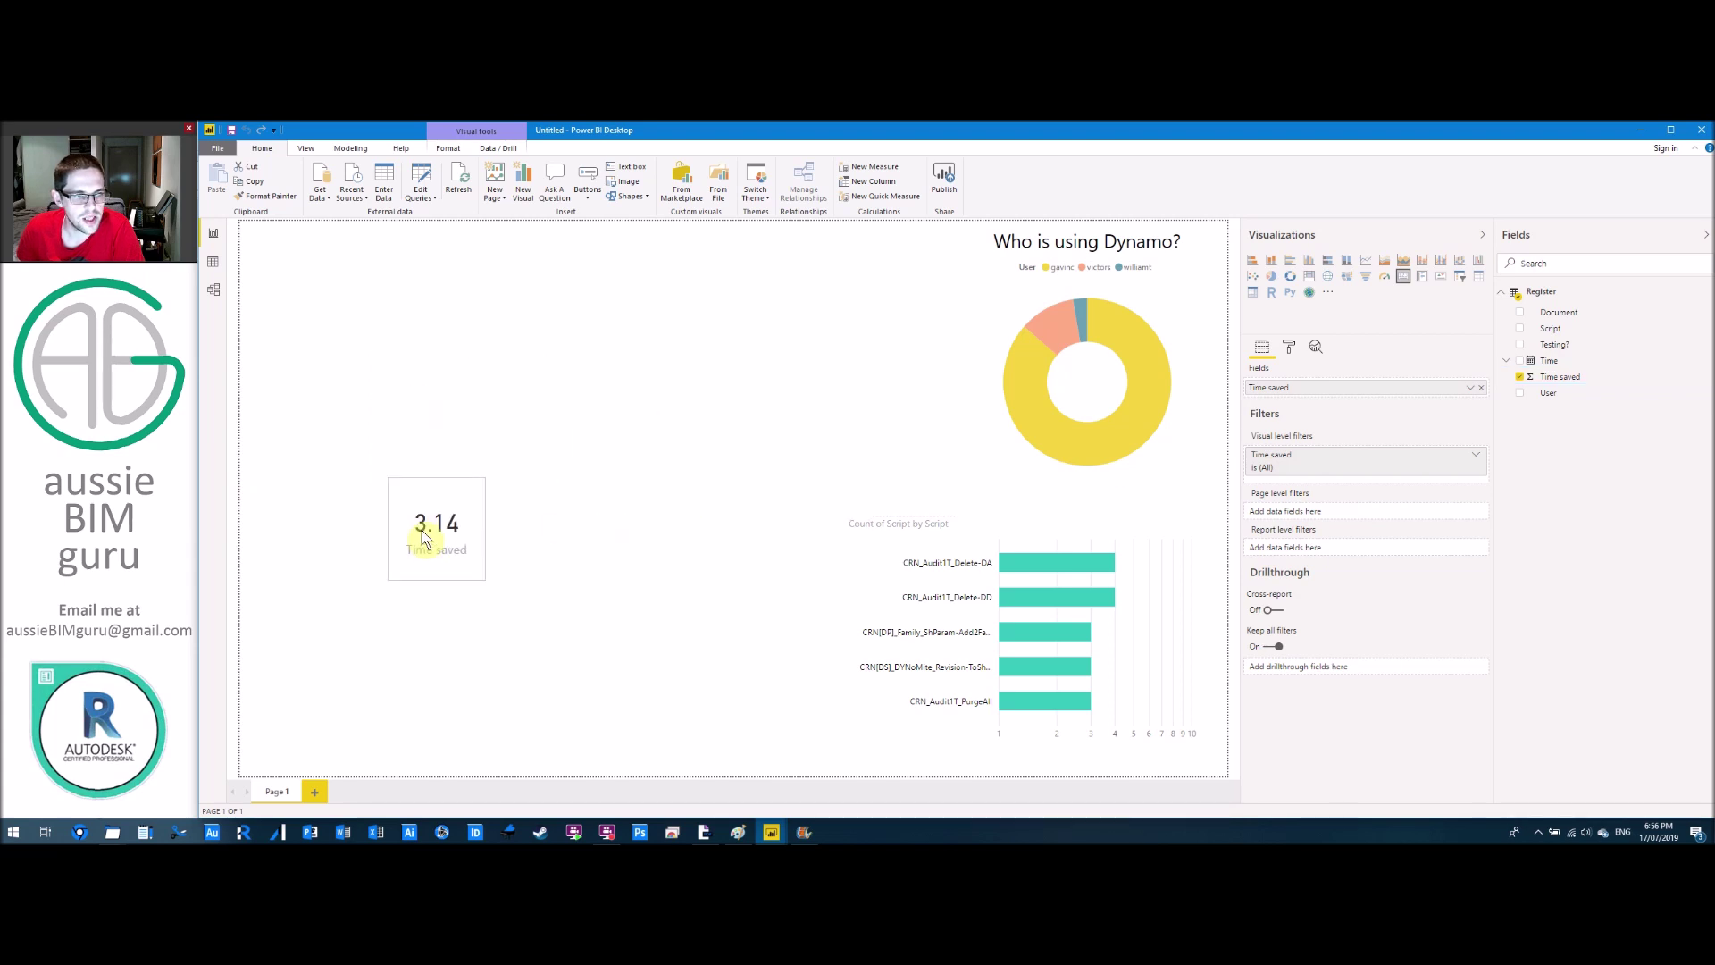
click(630, 360)
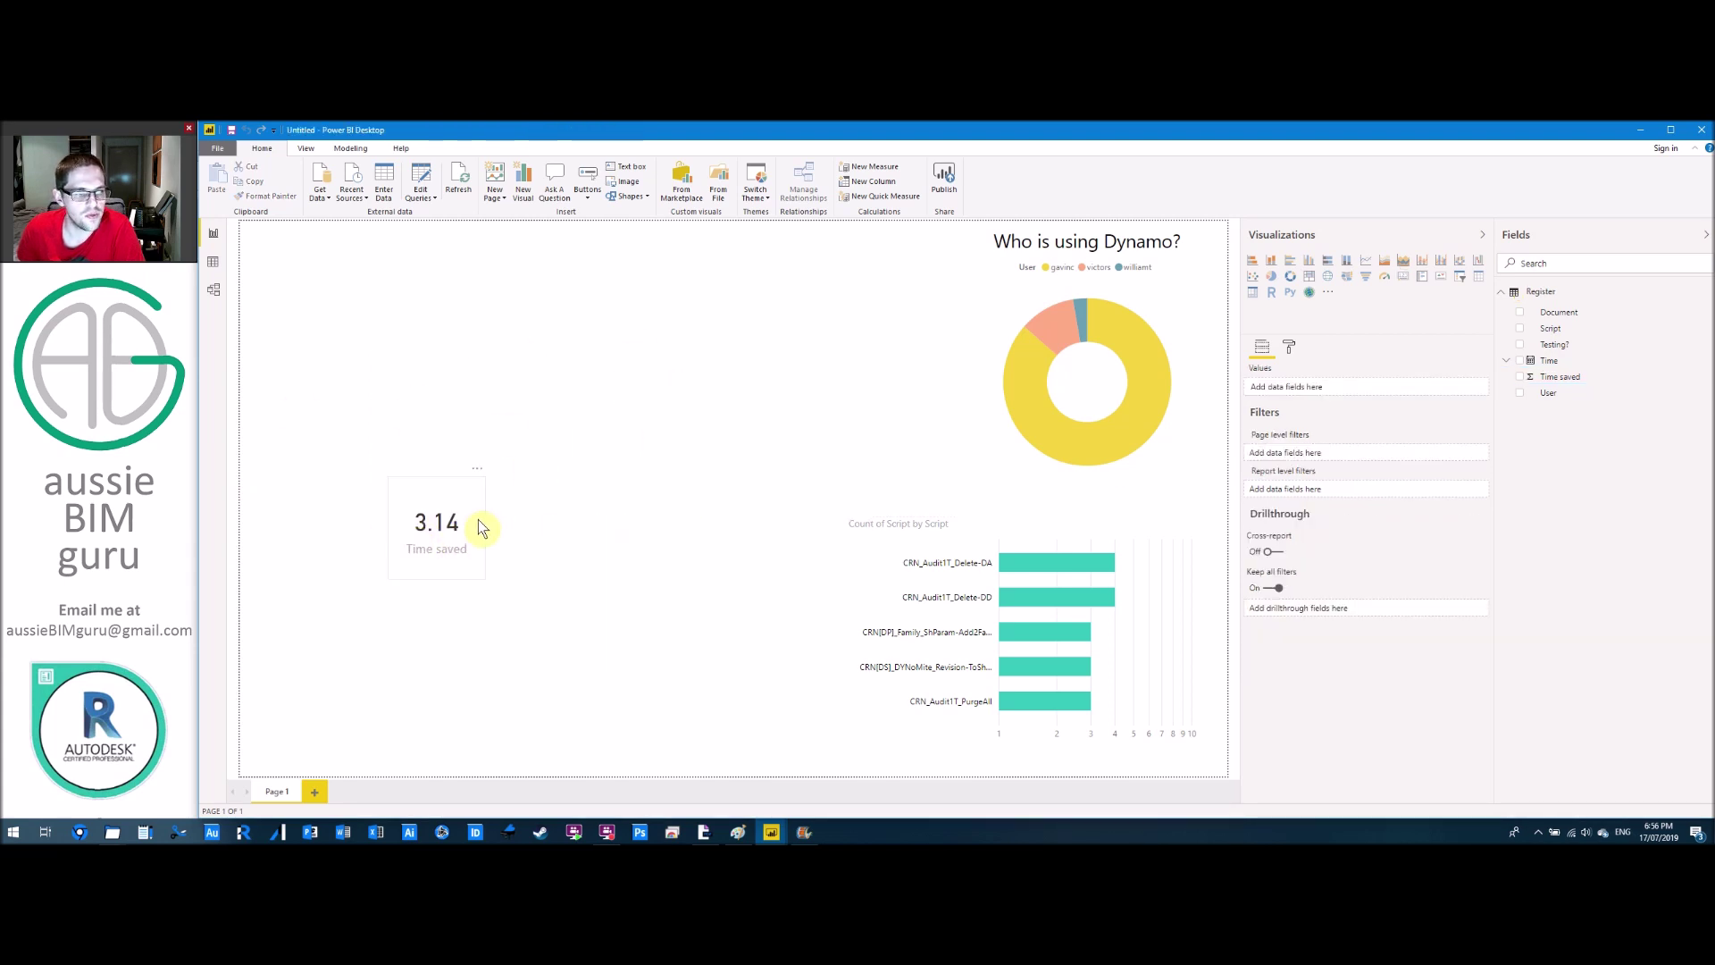
Examine the time saved by each user by highlighting the donut segments one after another, and clear the highlighting.
click(1035, 395)
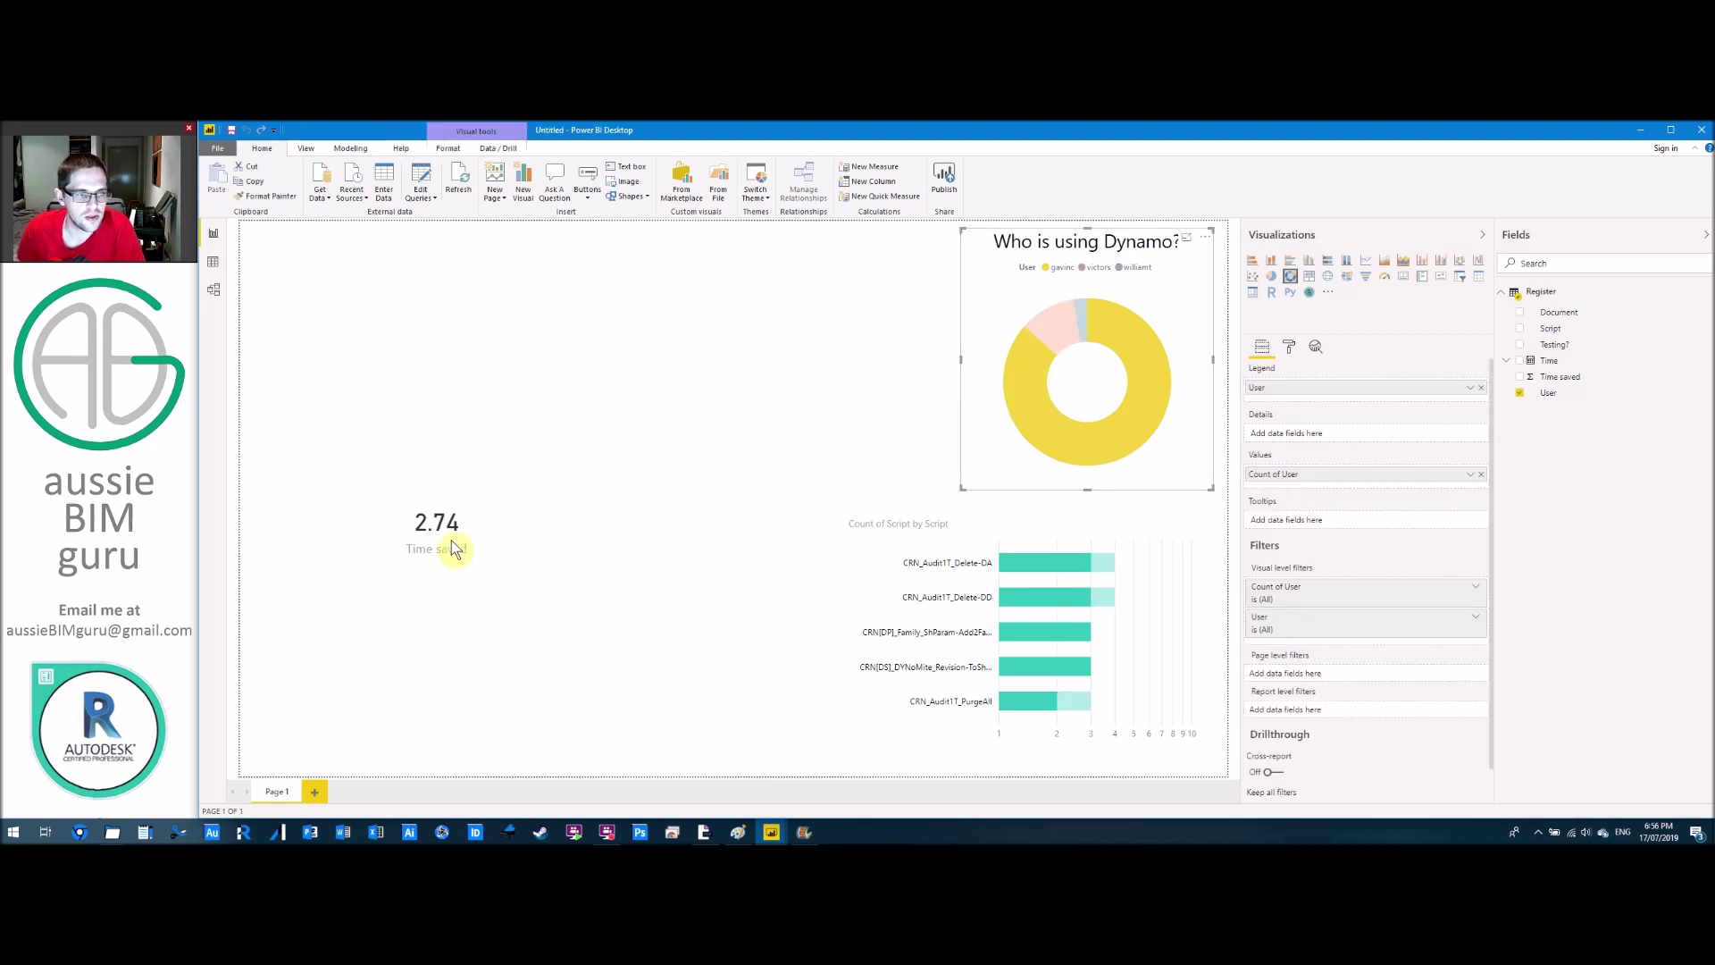
click(1060, 330)
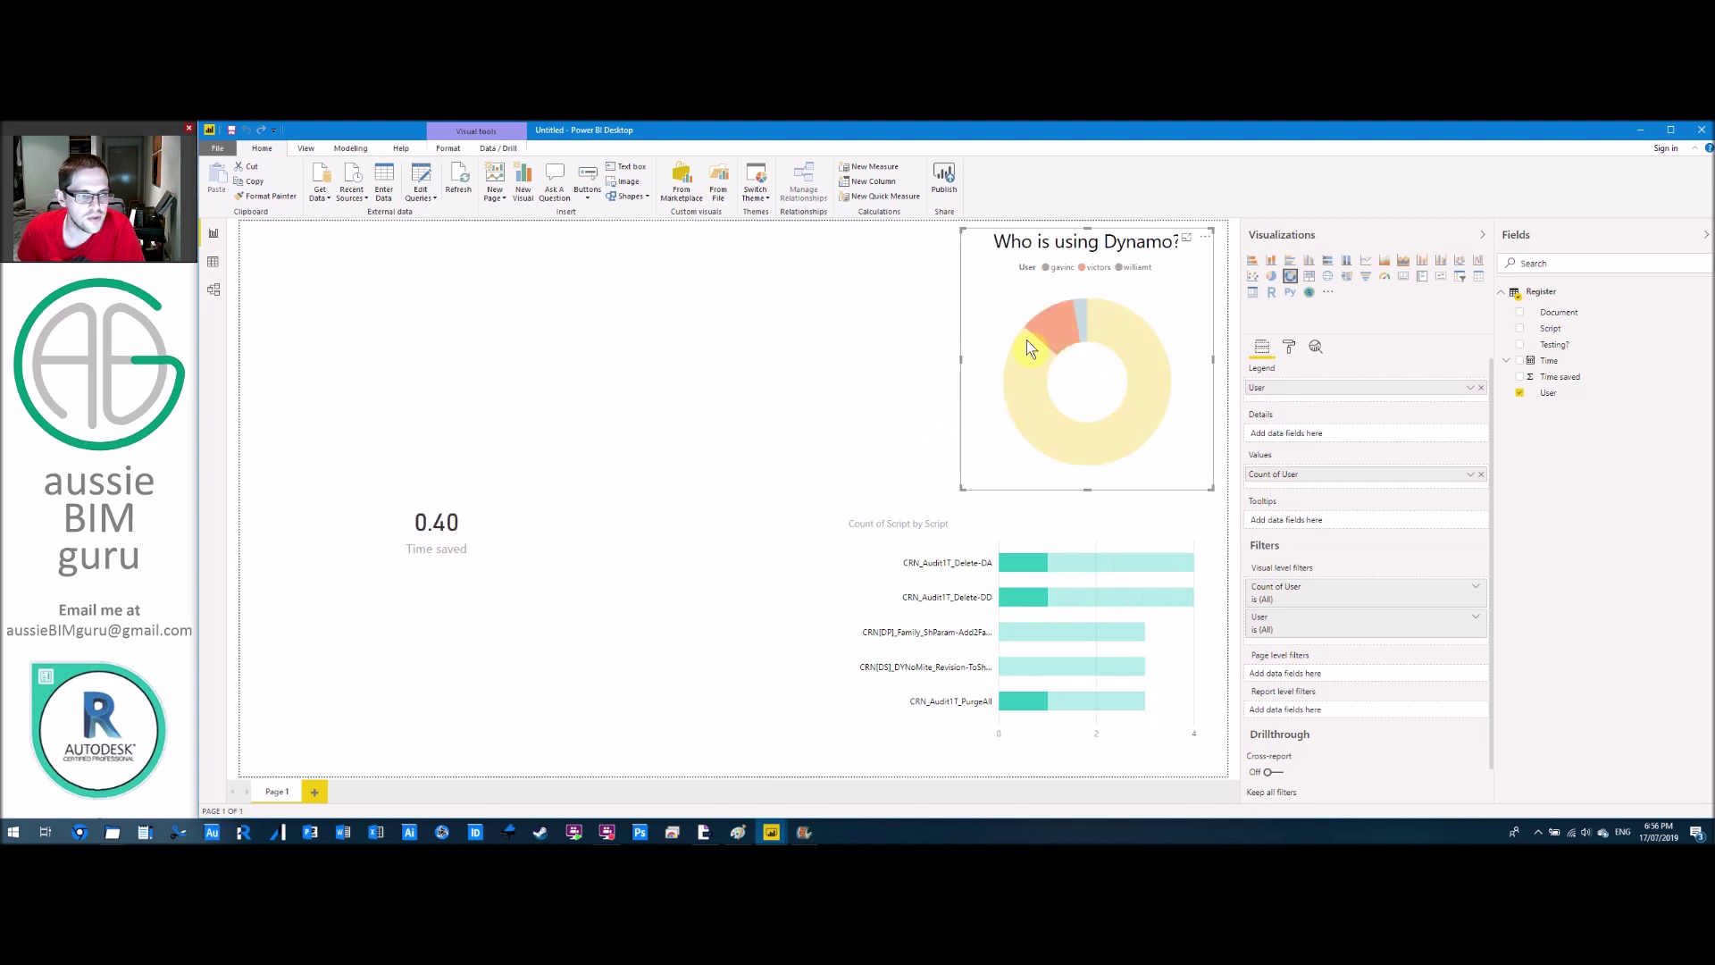
click(1081, 308)
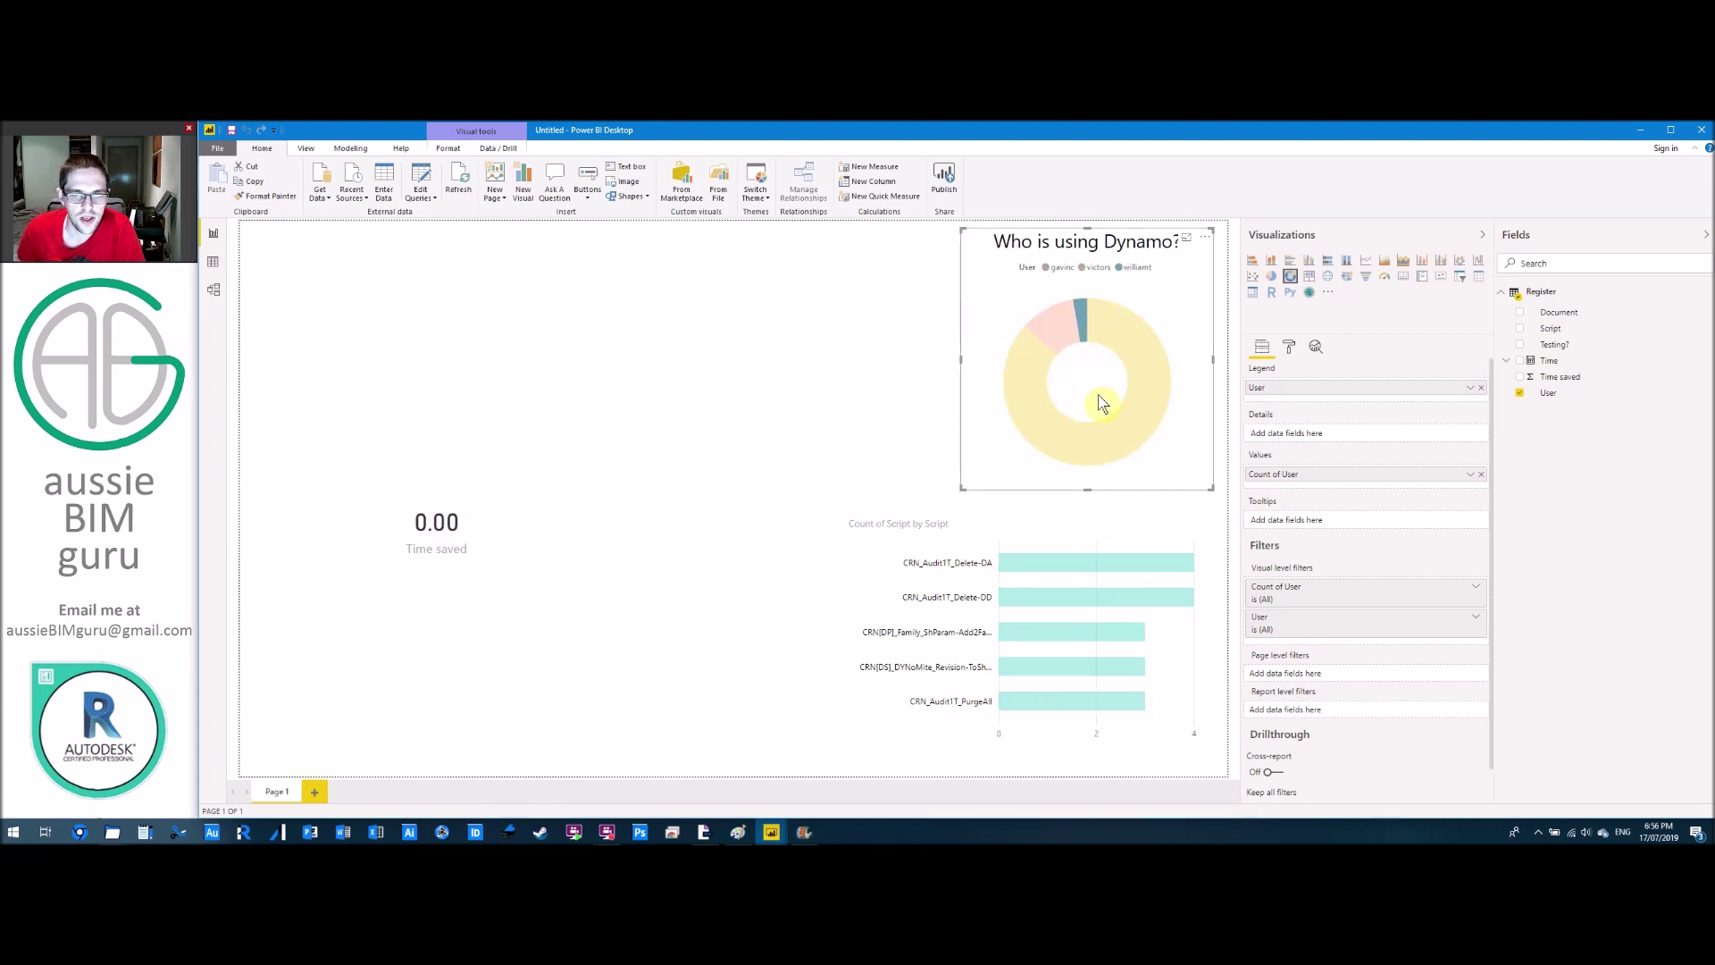
click(1053, 431)
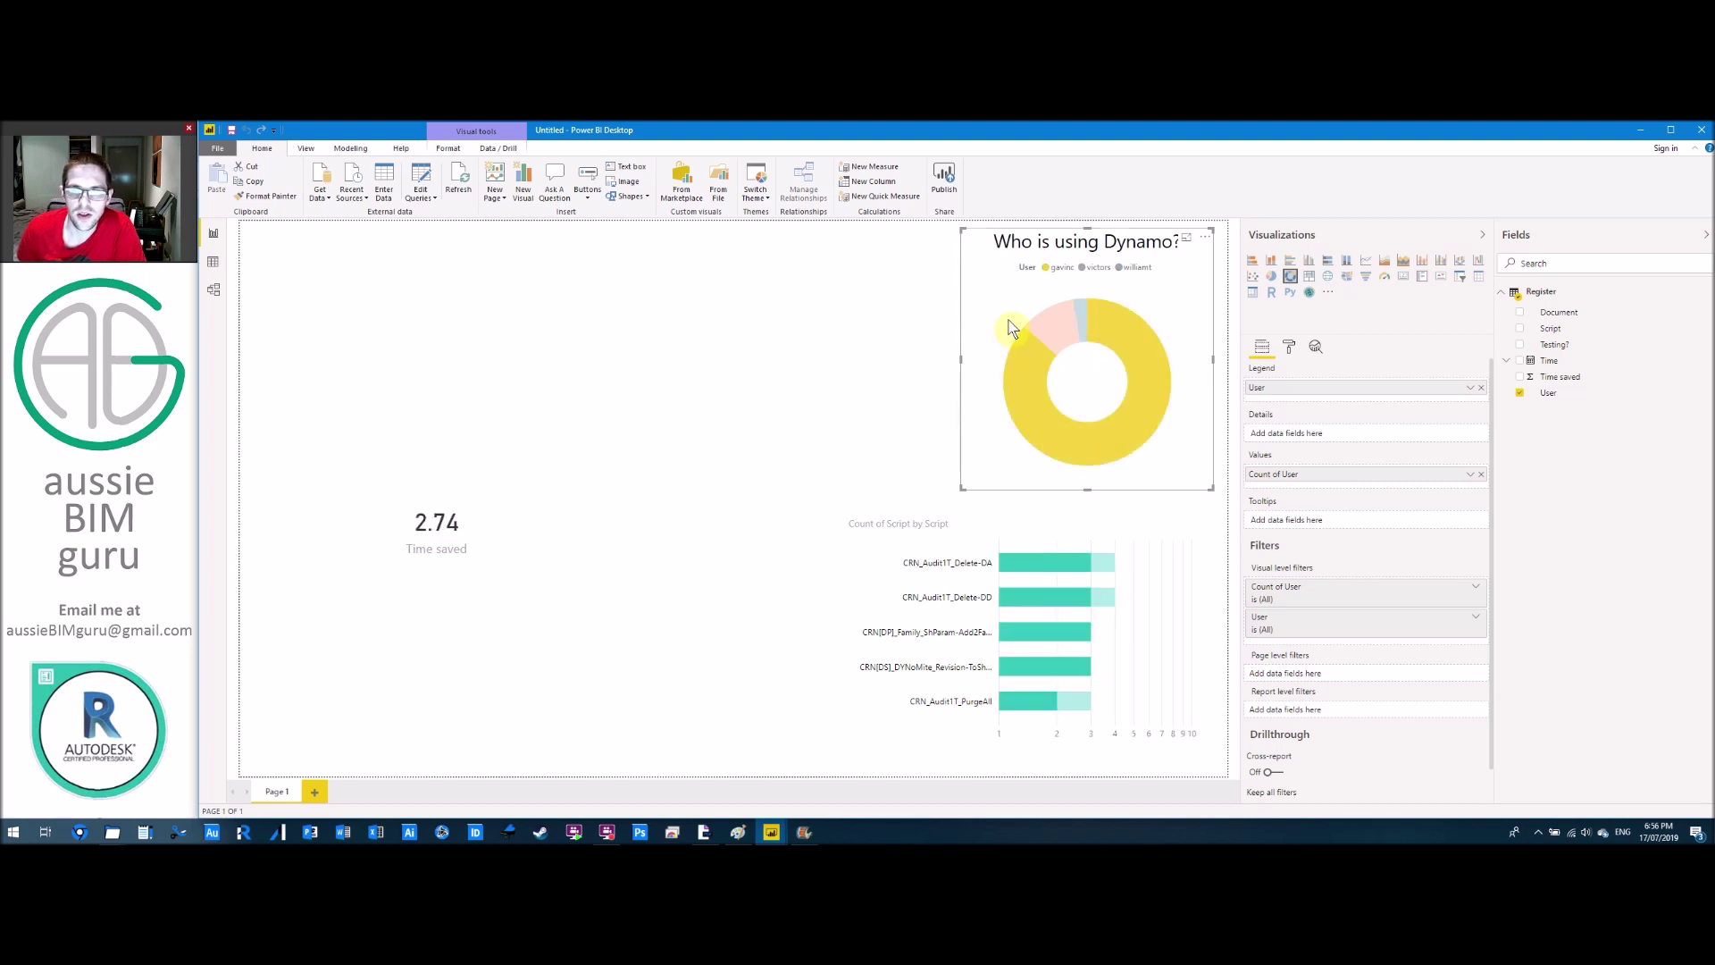
click(1006, 248)
click(675, 423)
Nudge the Time saved card slightly and add a gauge above it with Count of Script as its value.
drag(439, 536, 477, 547)
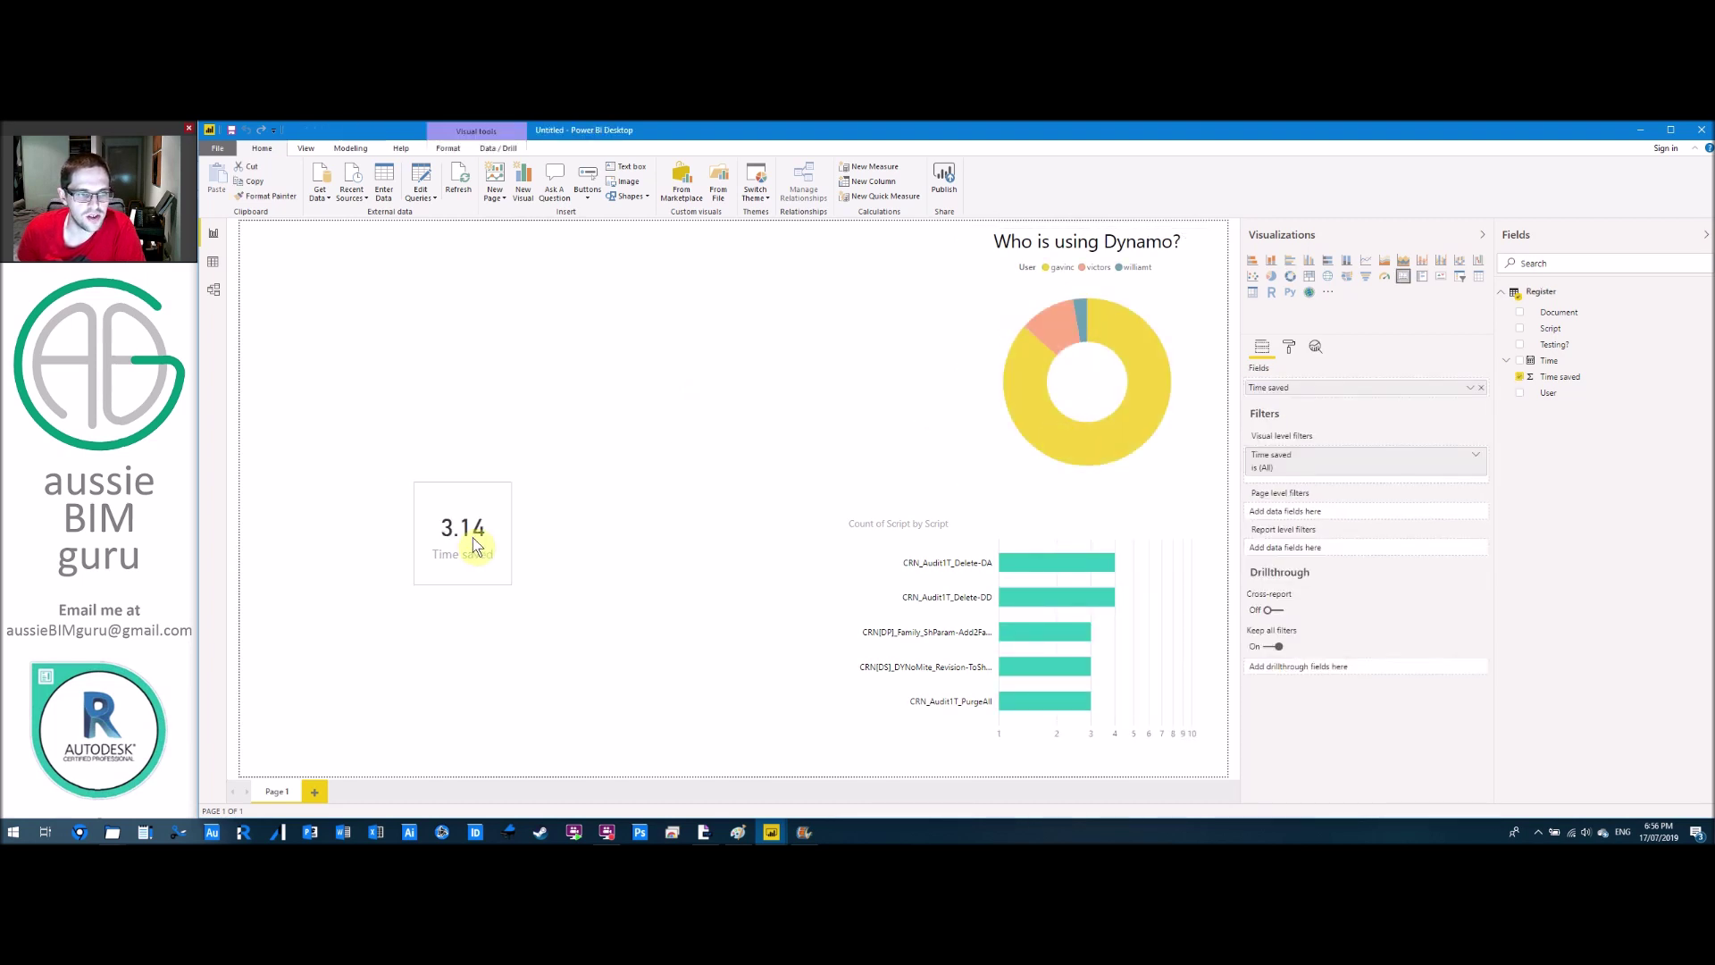
click(678, 473)
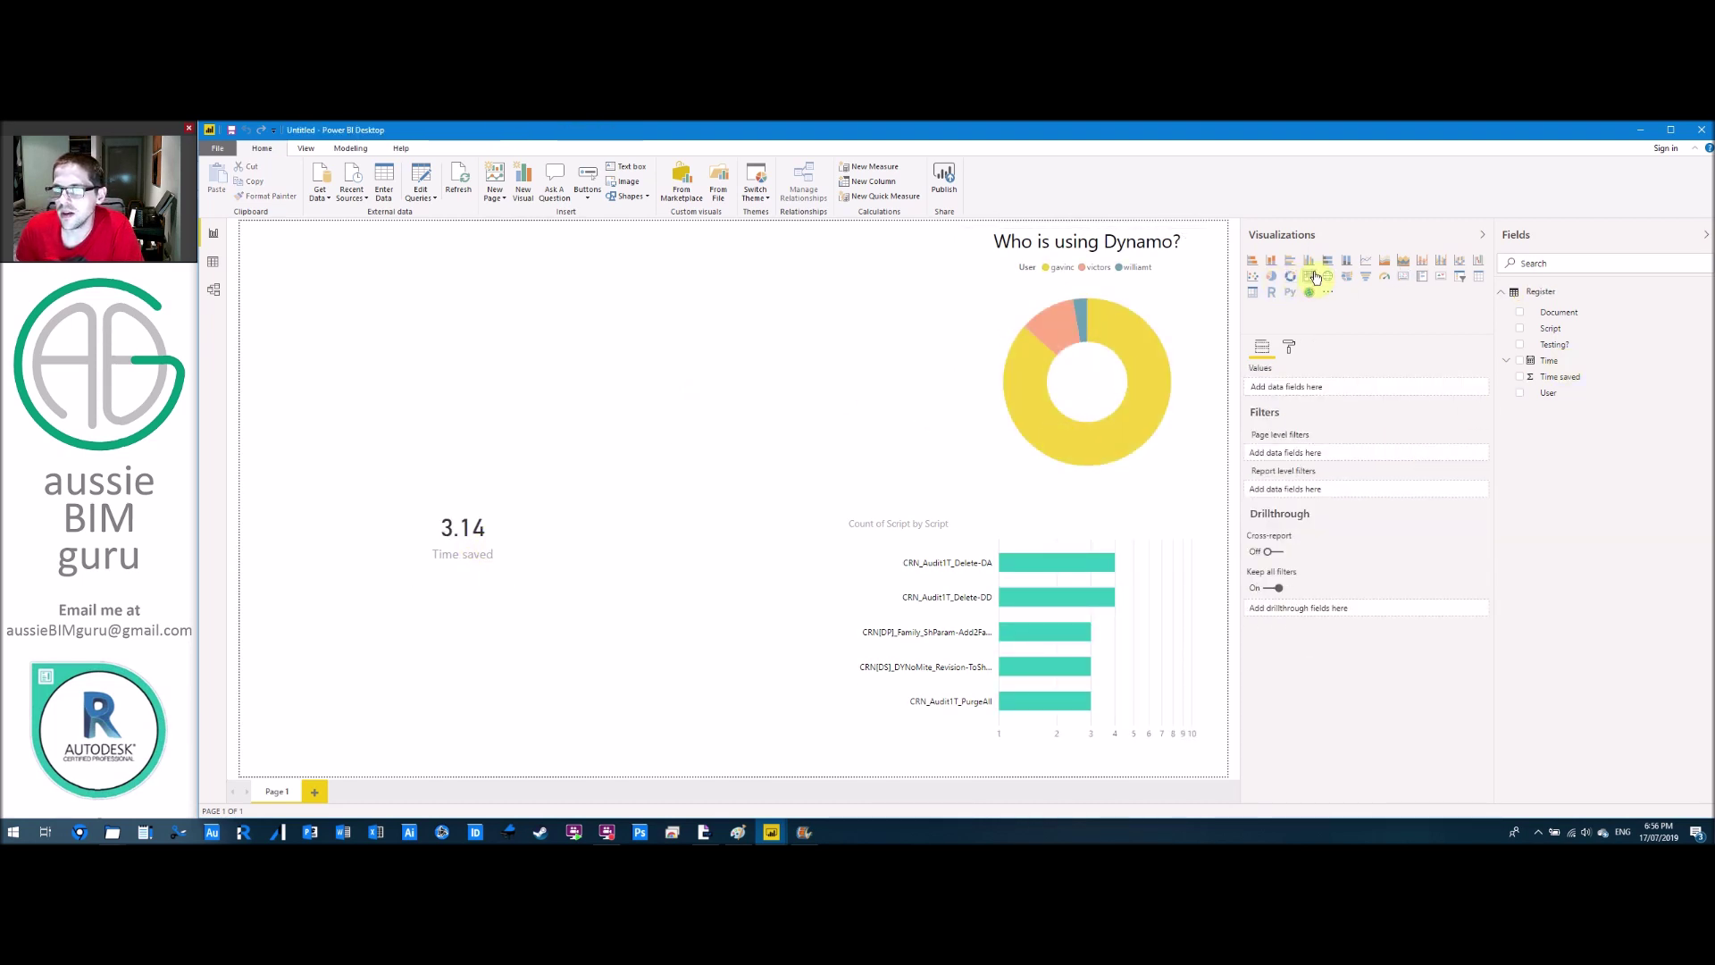
click(1391, 281)
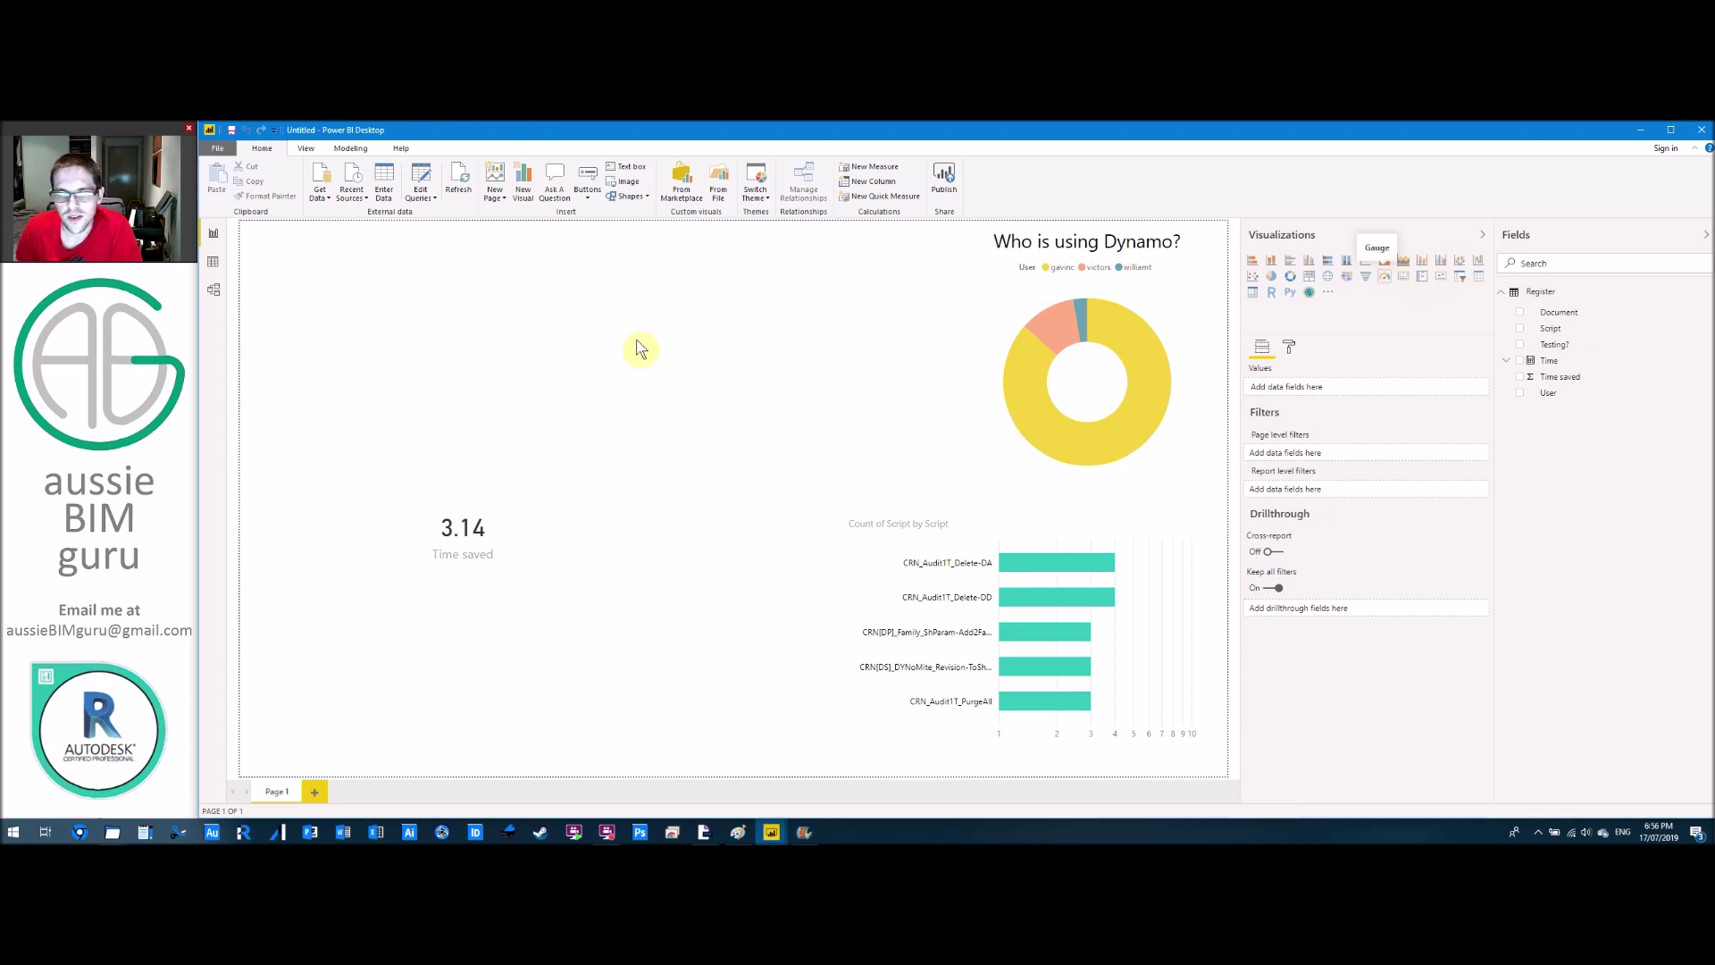
drag(432, 375, 554, 378)
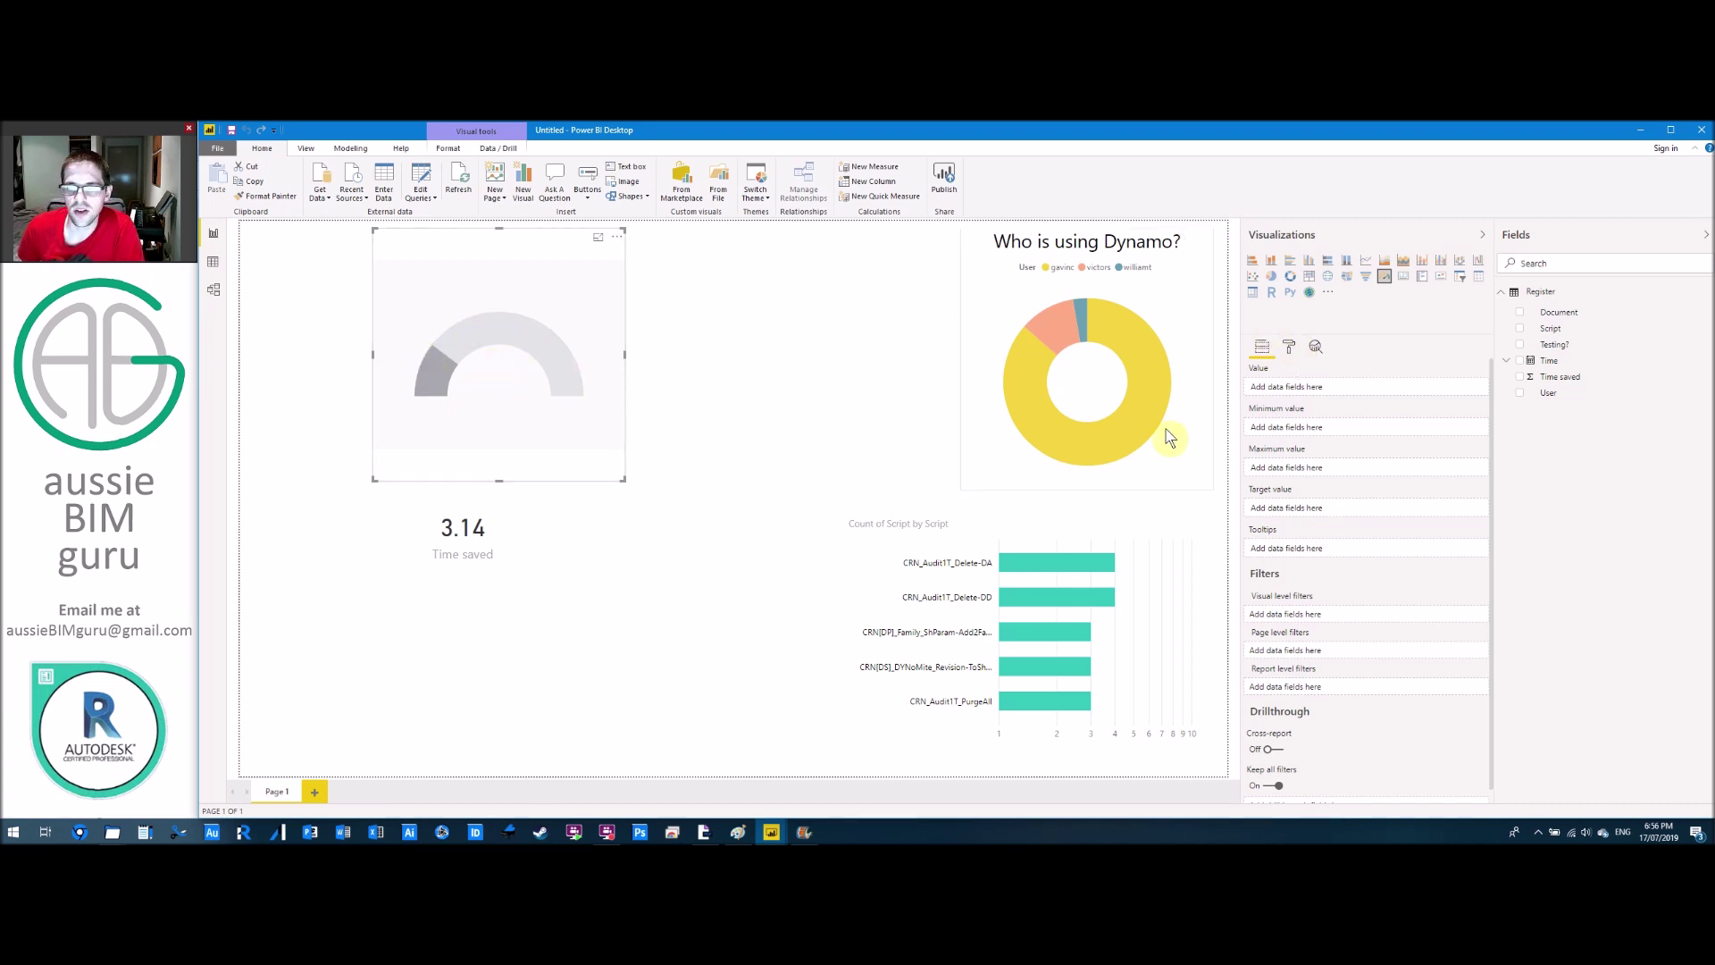
drag(1564, 336, 1378, 387)
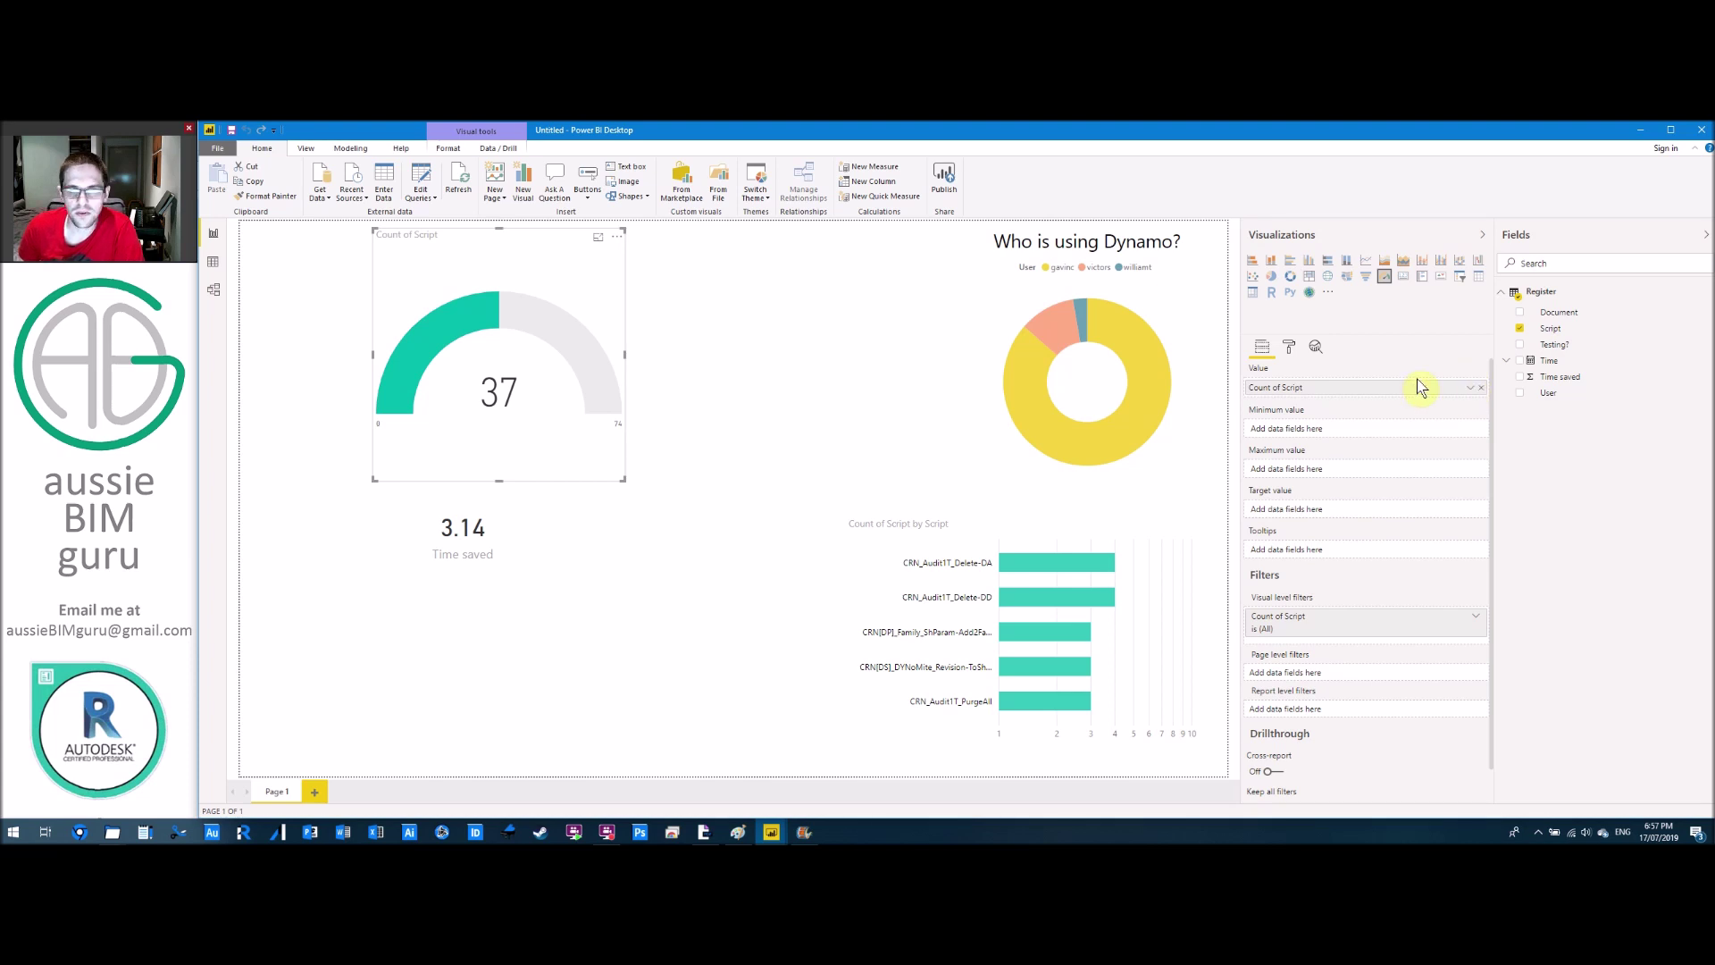
click(1474, 388)
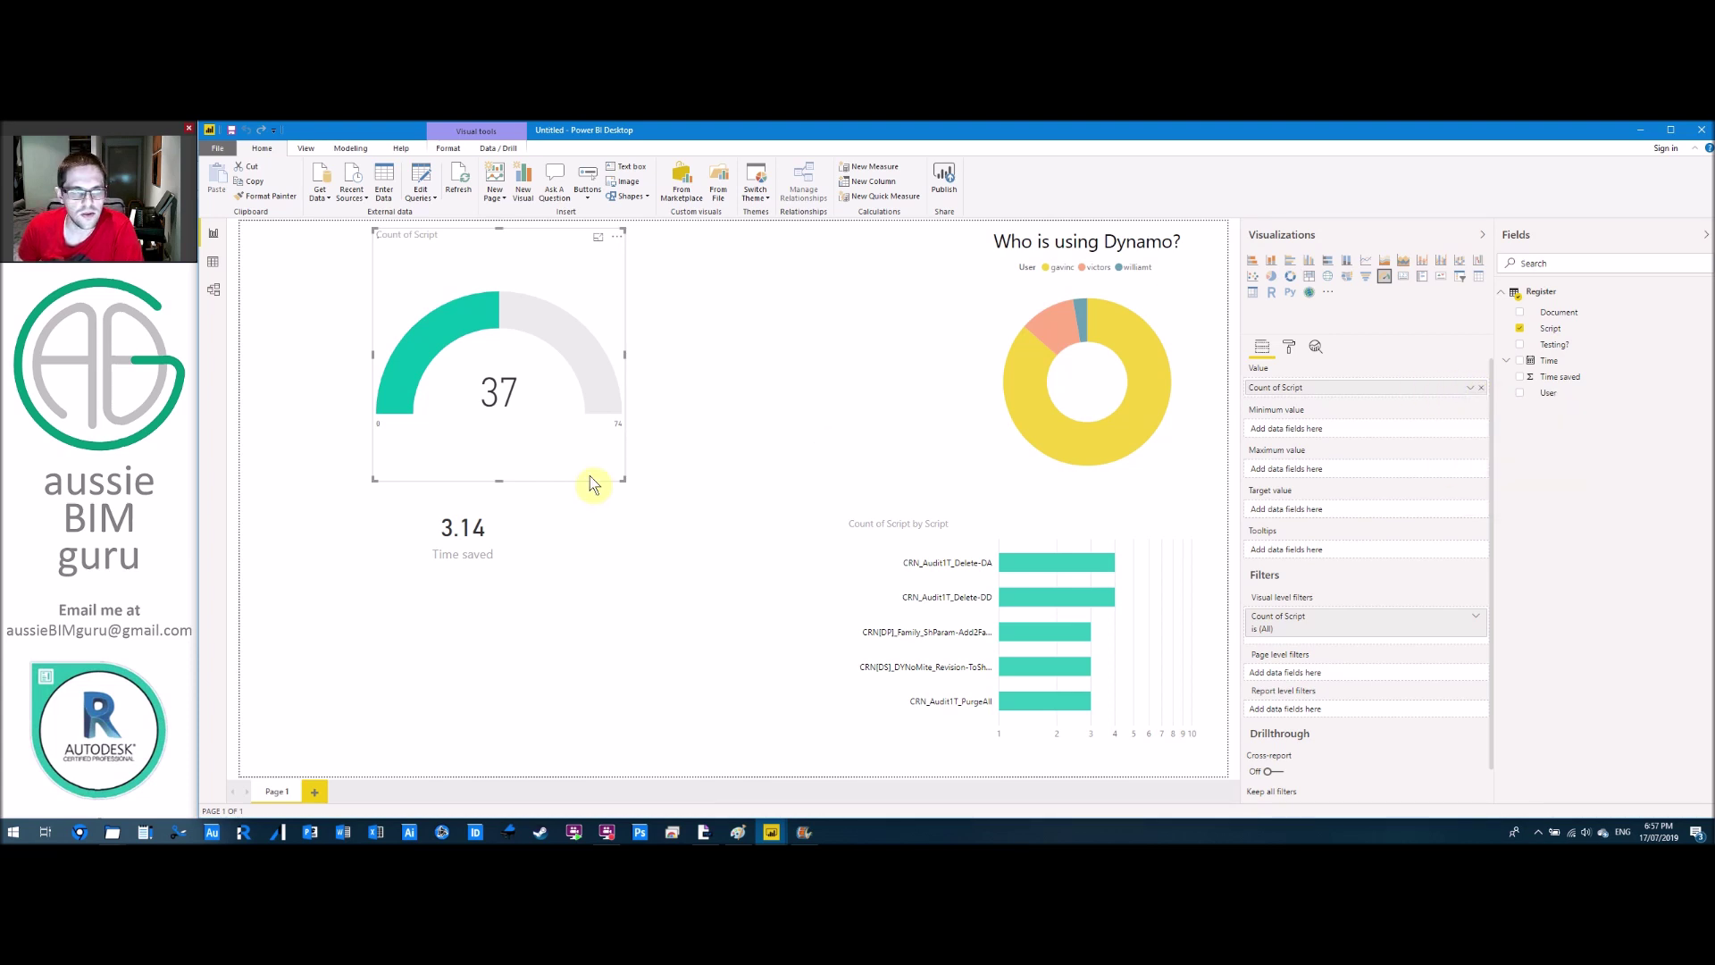
click(1472, 392)
click(1519, 465)
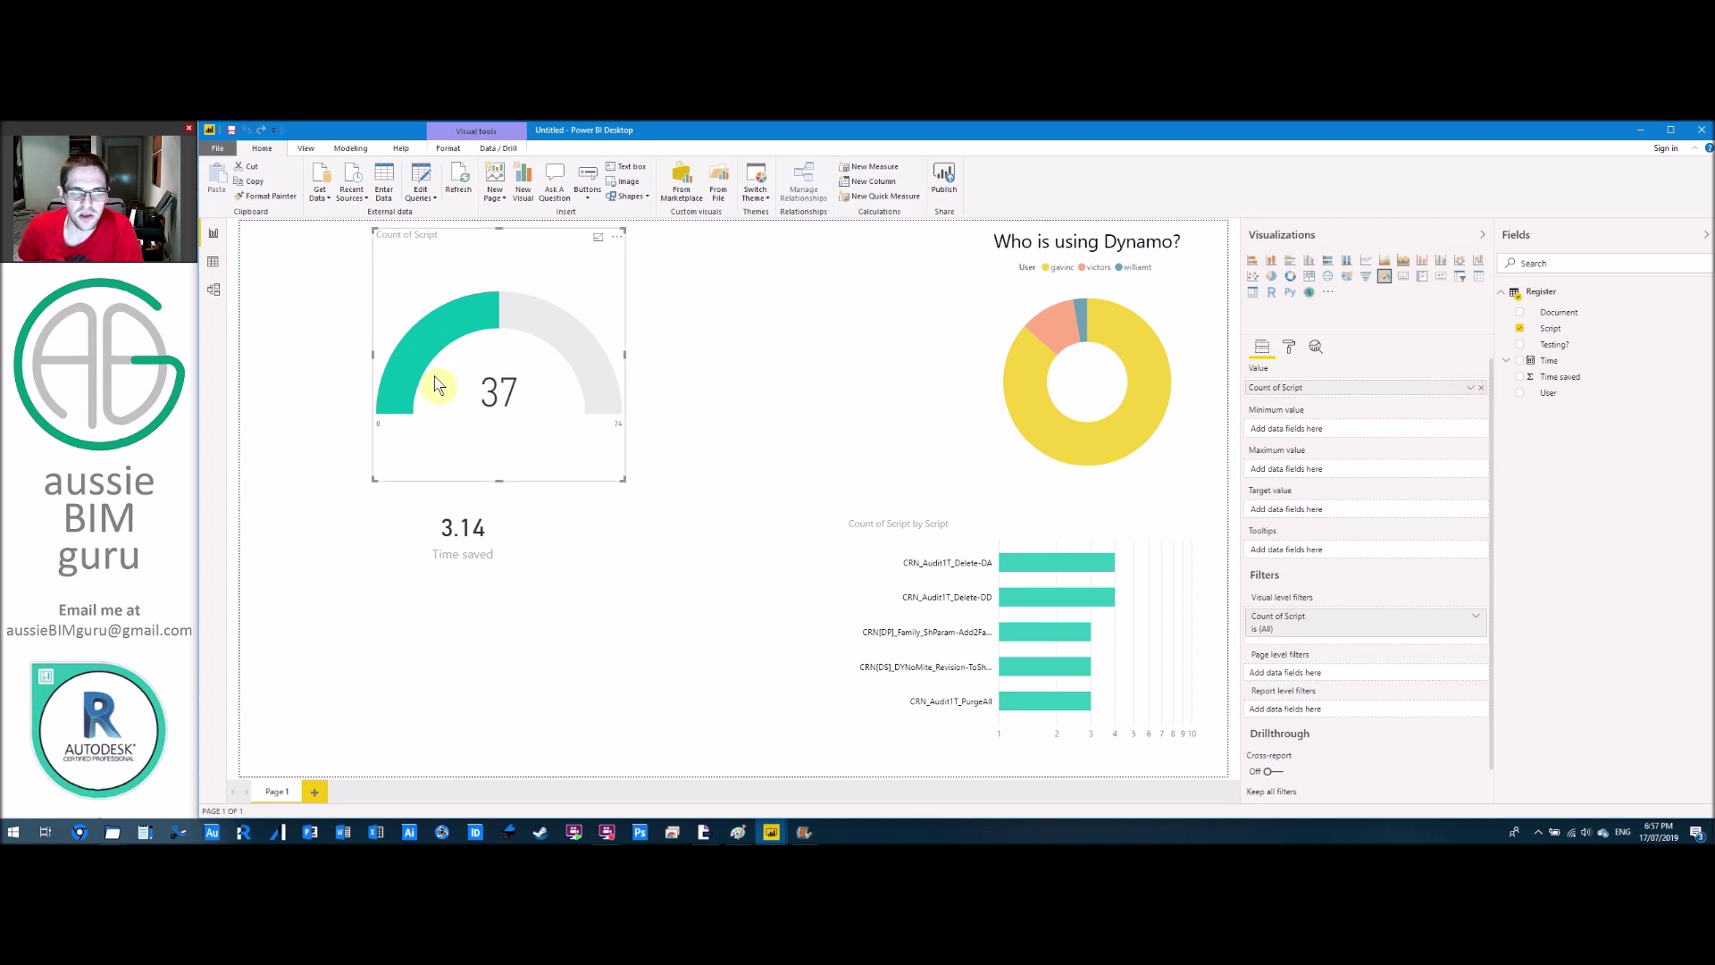
Set the script gauge's axis to a minimum of 0, a maximum of 75 and a target of 50.
click(1293, 350)
click(1279, 396)
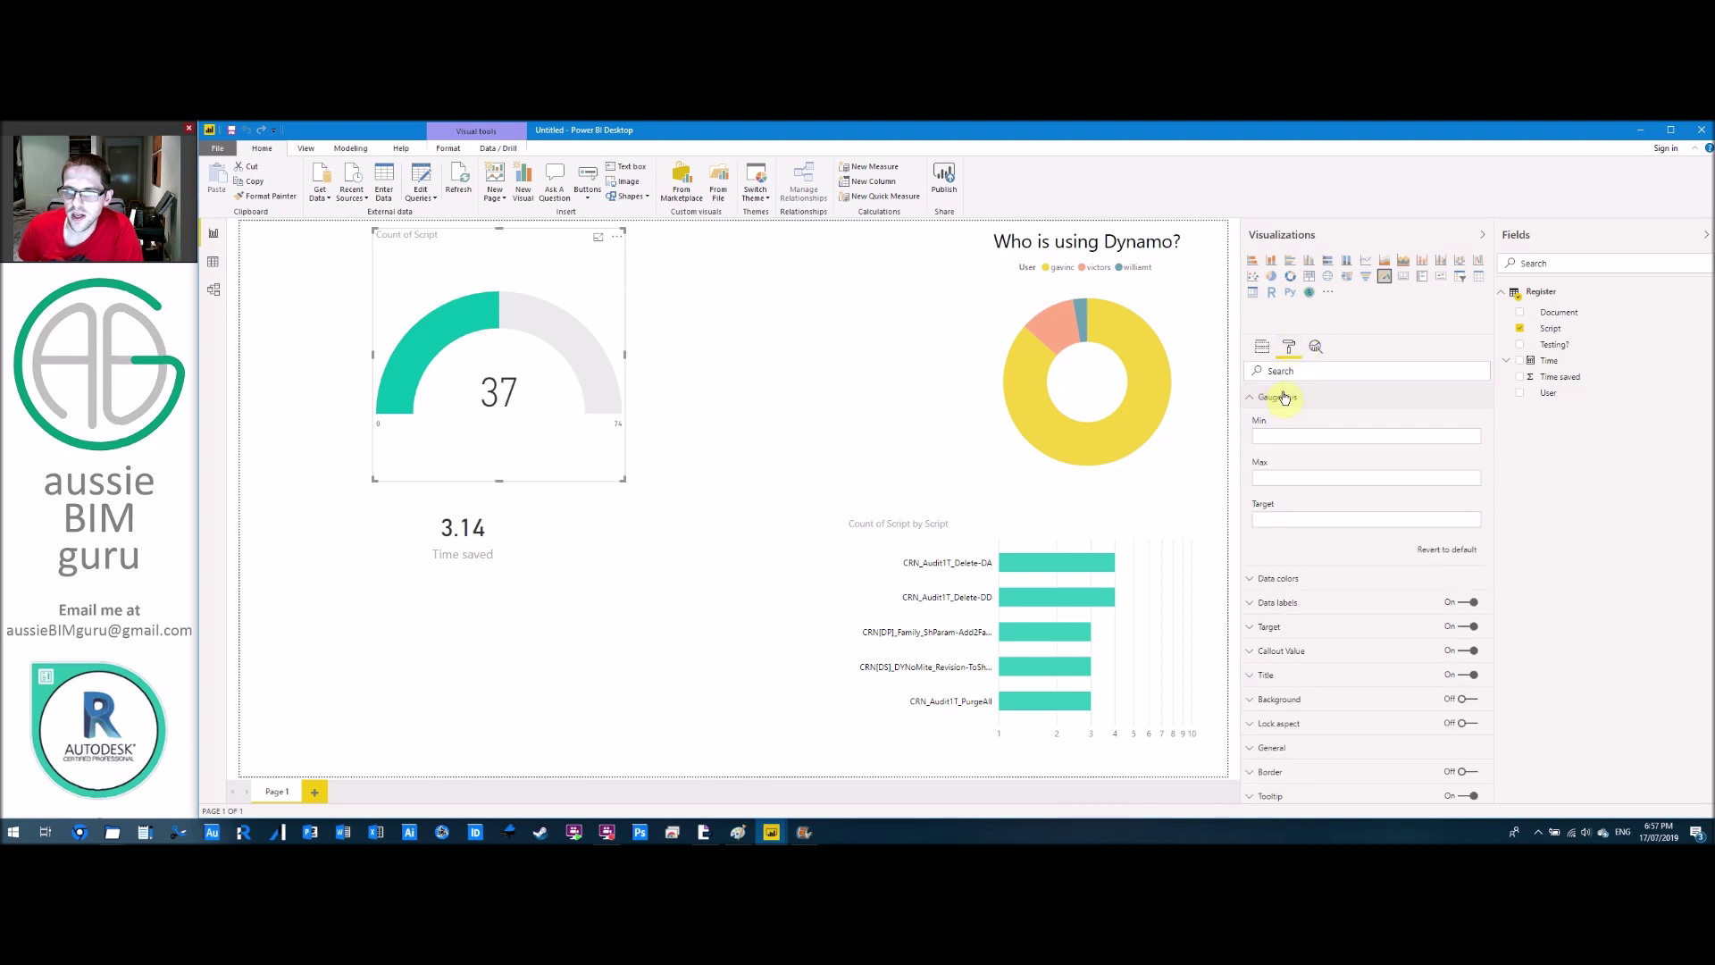
click(1273, 436)
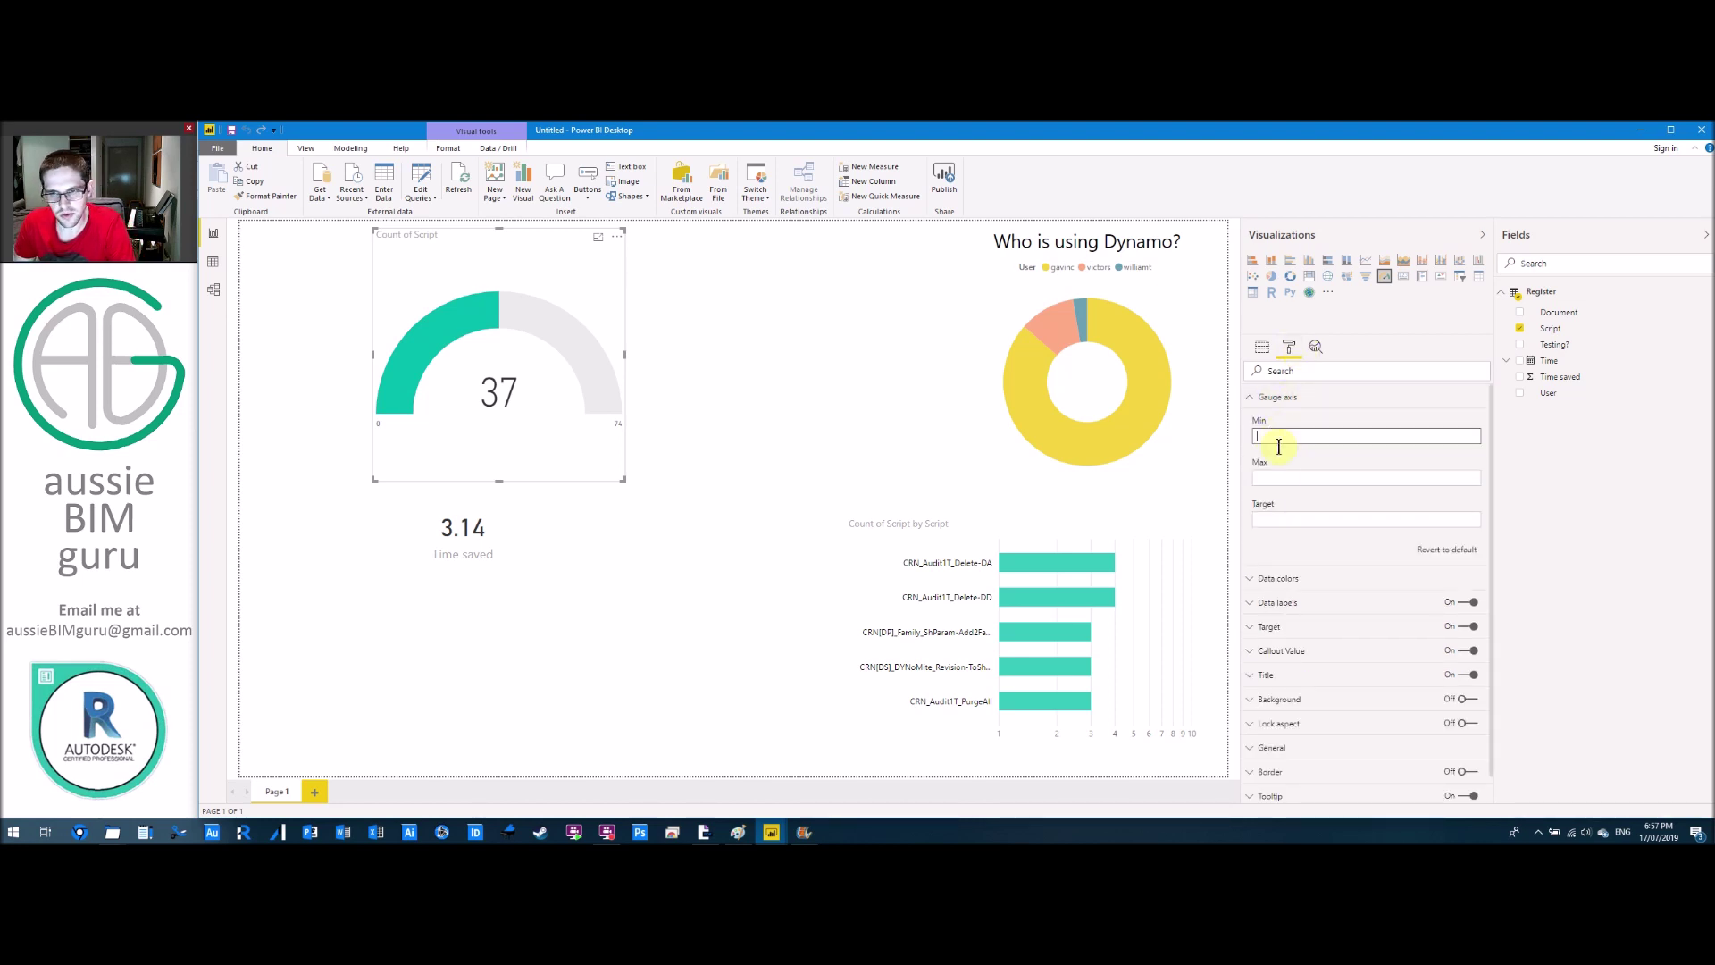
click(1277, 476)
click(1278, 518)
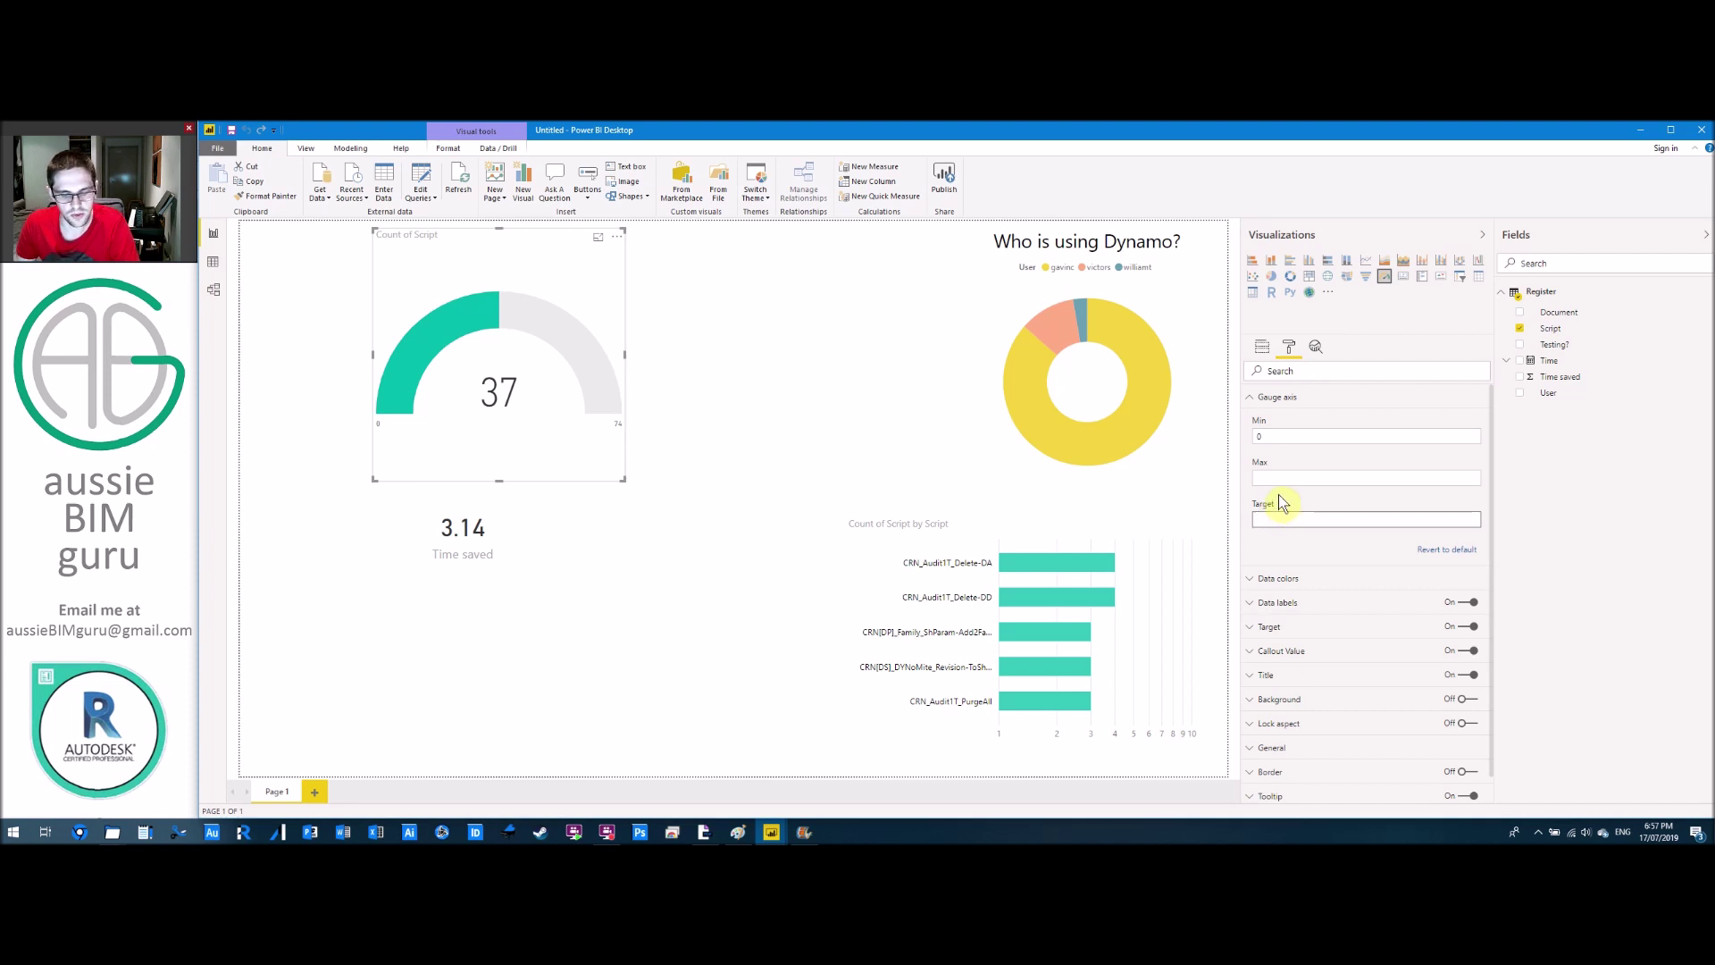
click(1279, 478)
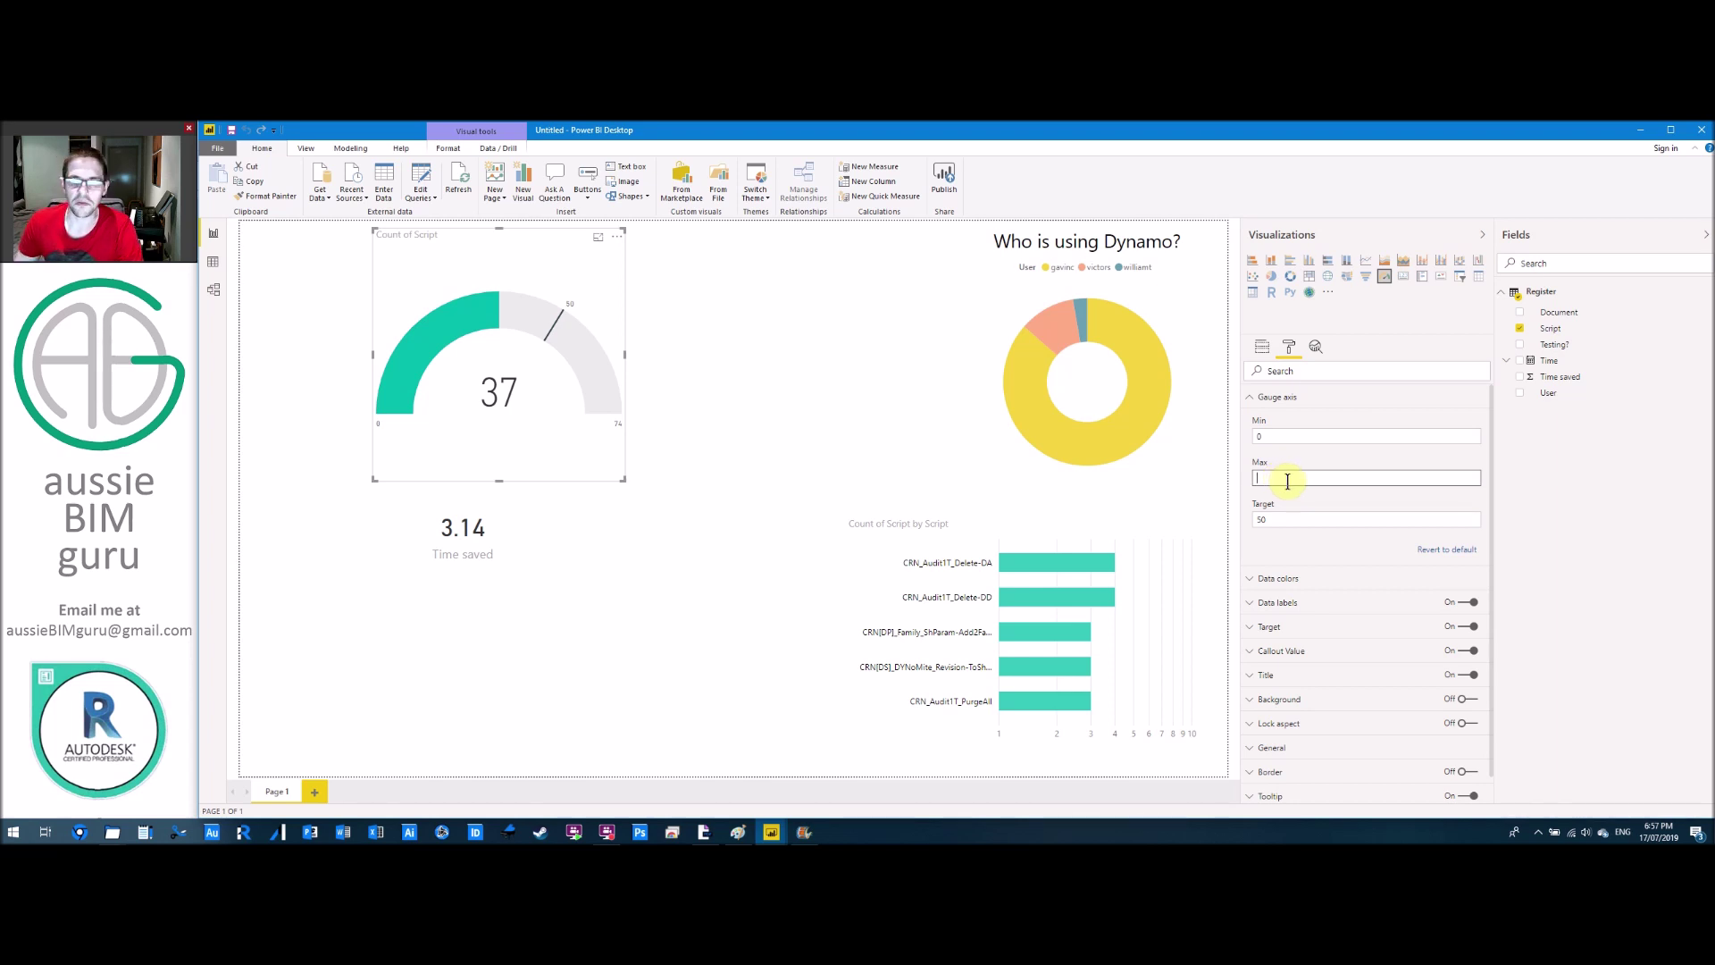
click(757, 628)
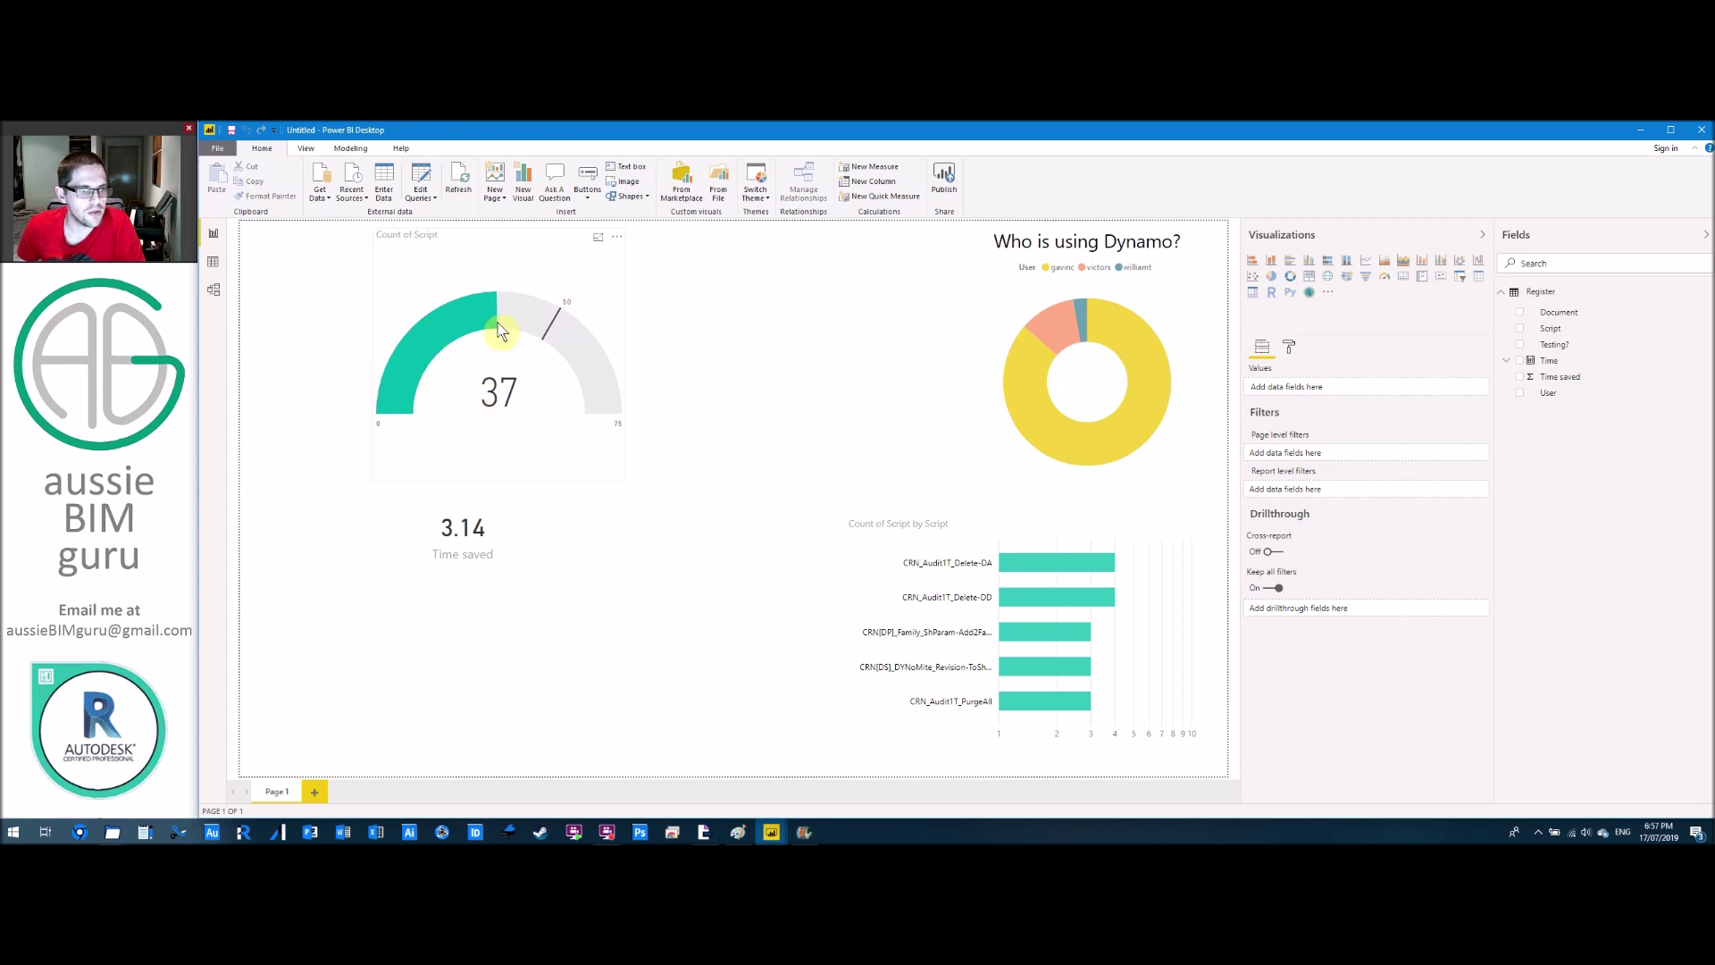
Shrink the script gauge and place a duplicate of it alongside.
click(618, 320)
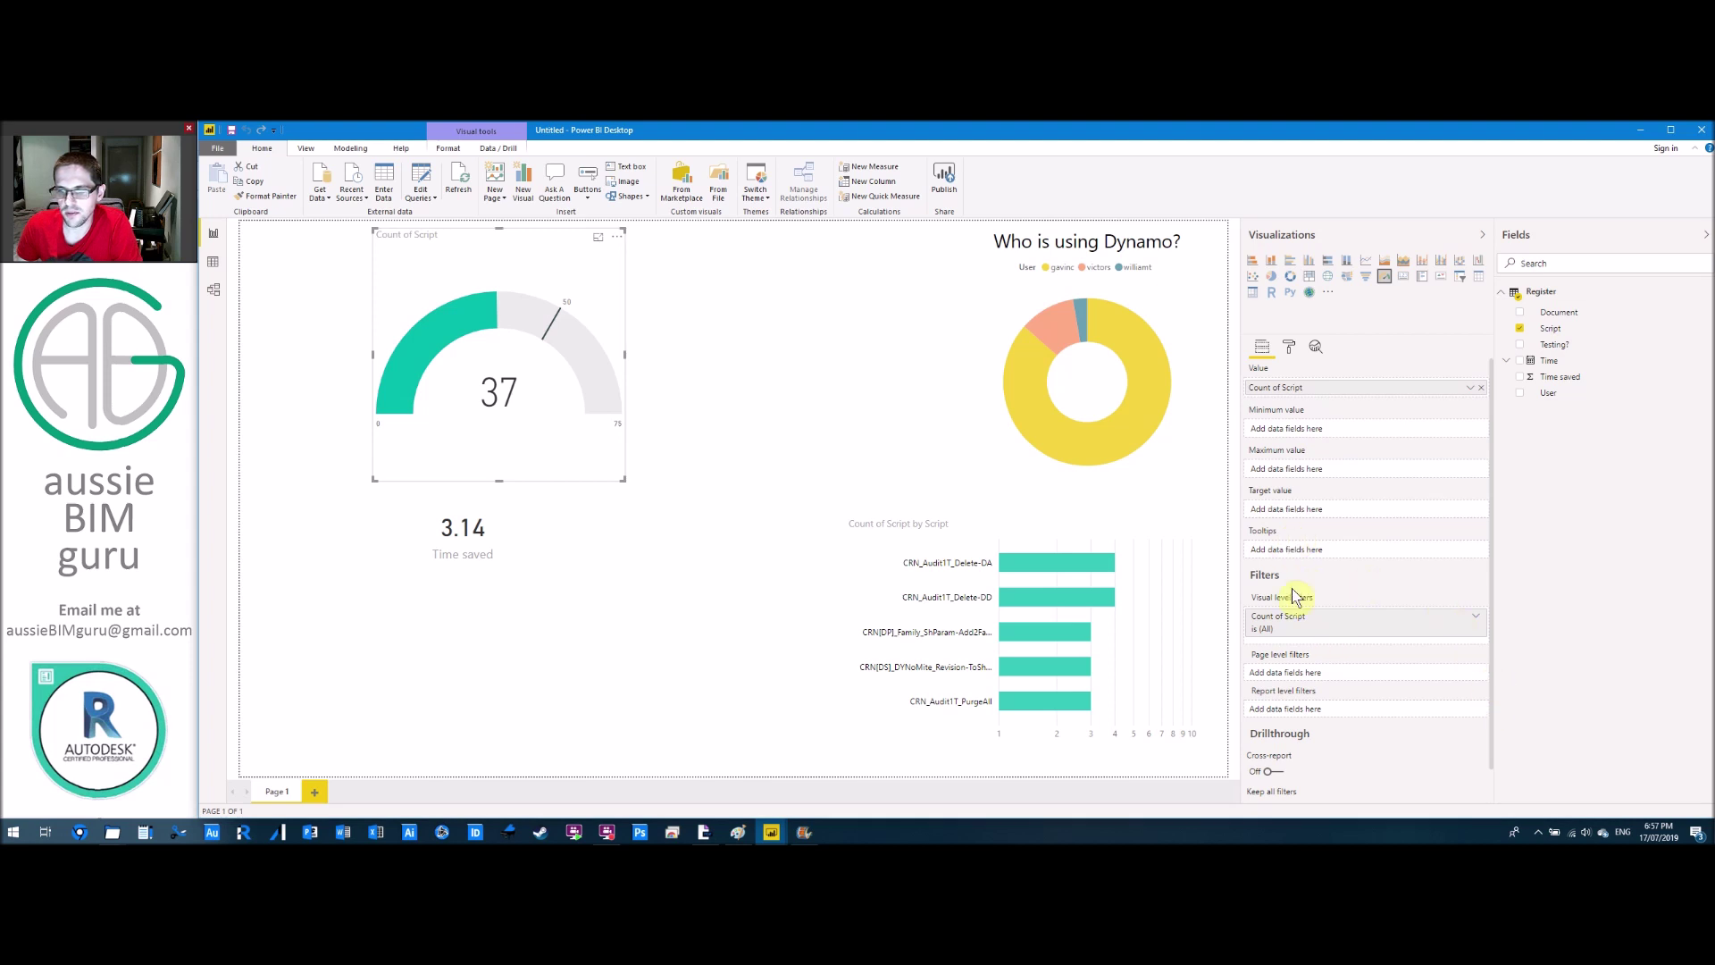
click(1290, 348)
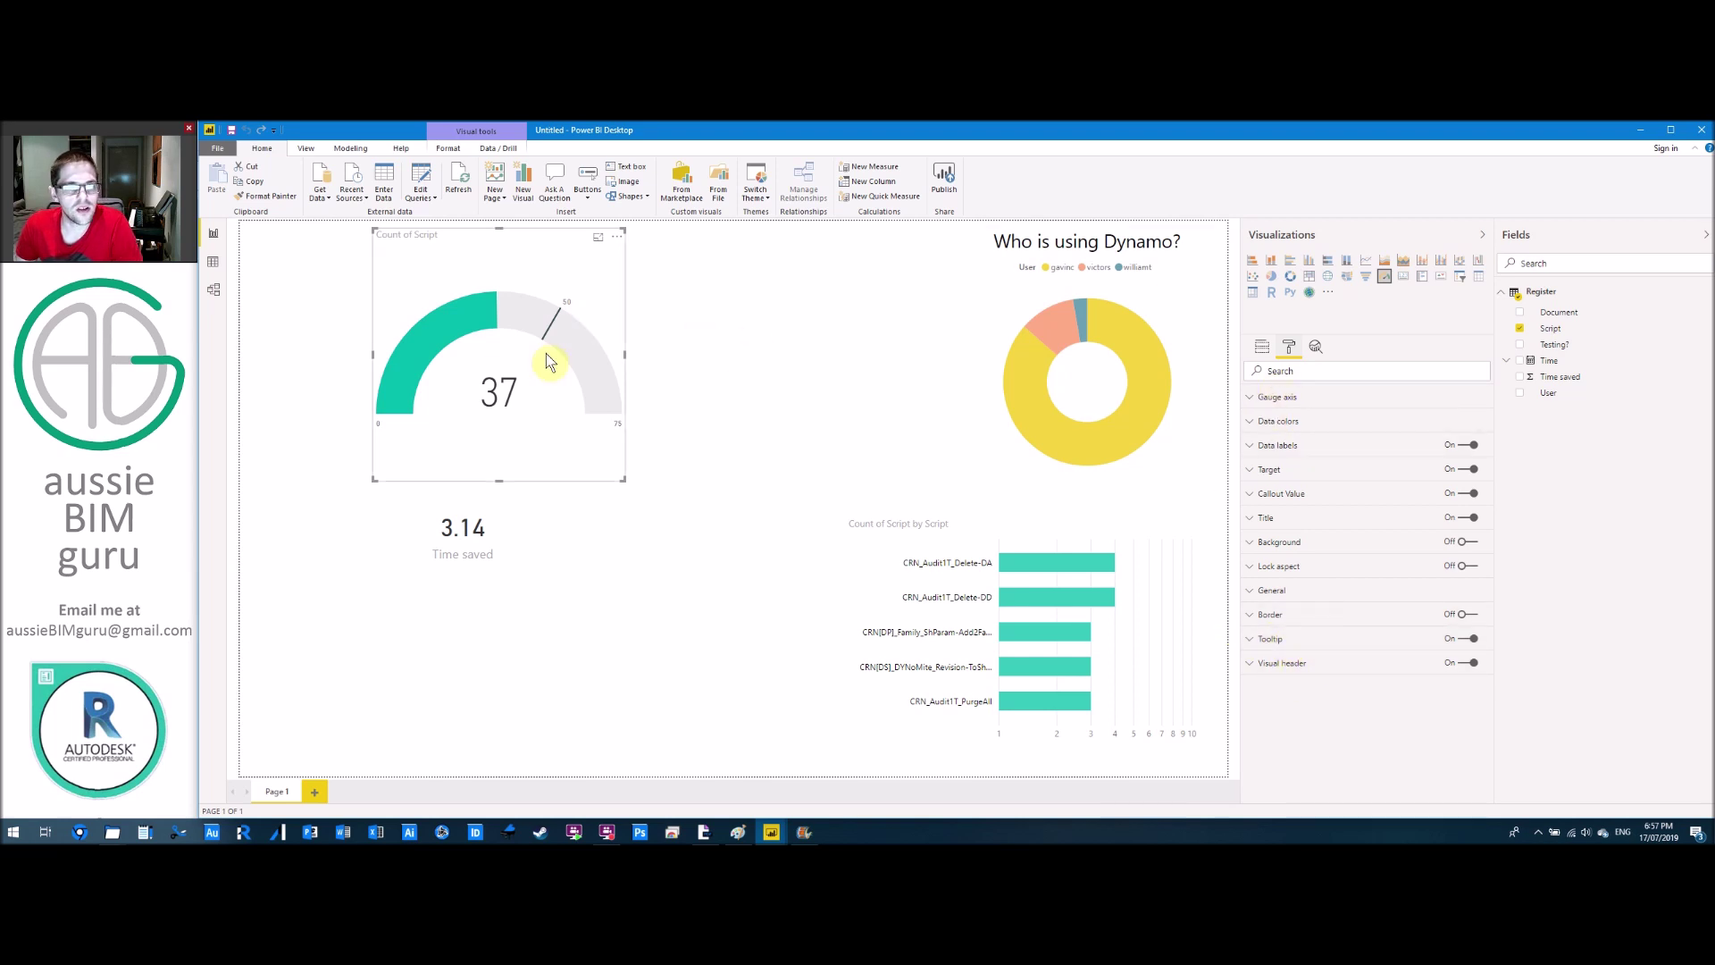
drag(627, 240, 602, 435)
key(ctrl+c)
key(ctrl+v)
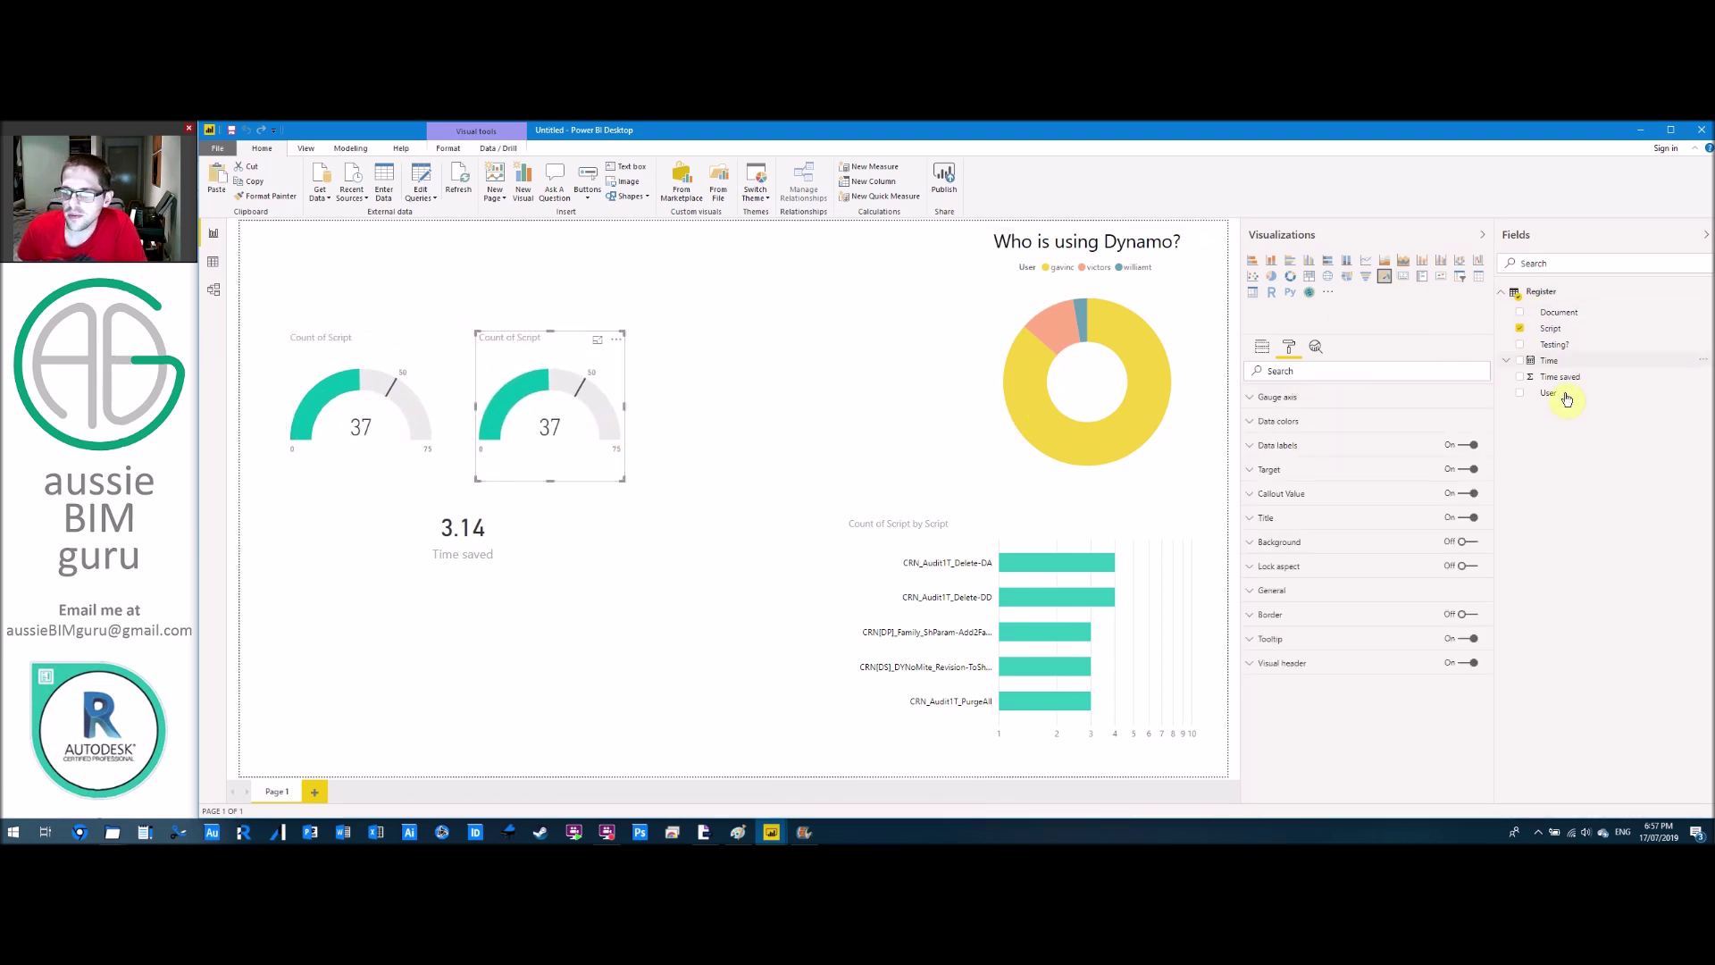
Replace the duplicate gauge's value with the User field, aggregated as a distinct count.
click(1262, 349)
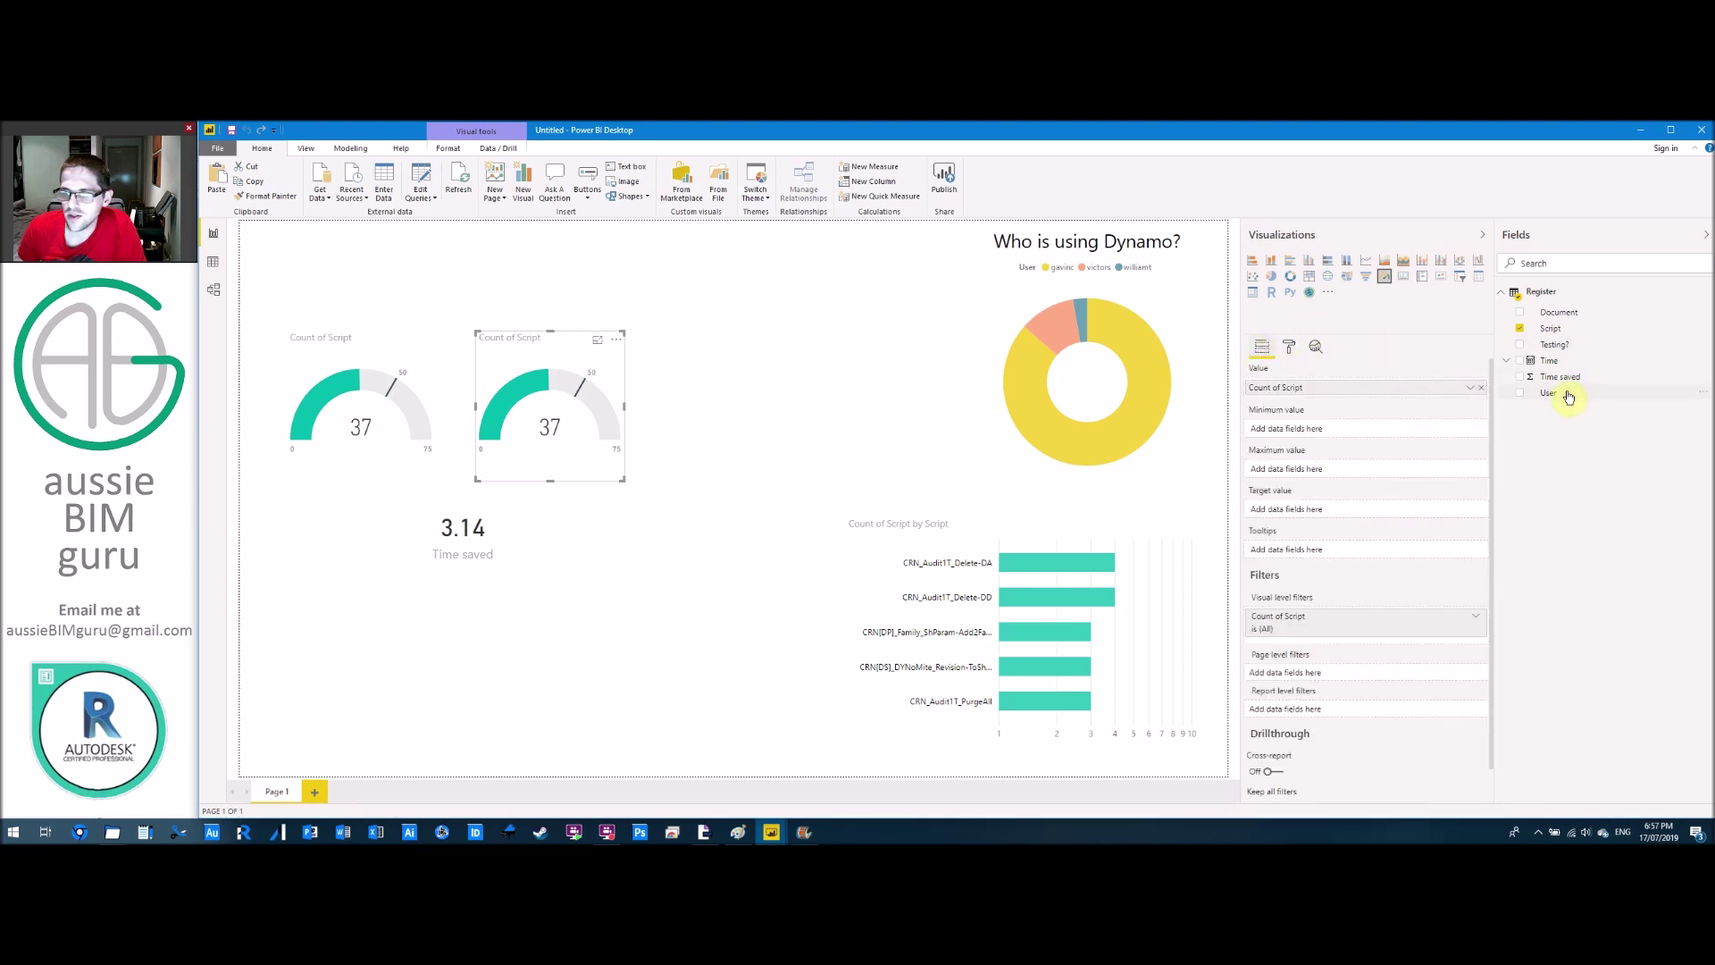
drag(1569, 398, 1329, 392)
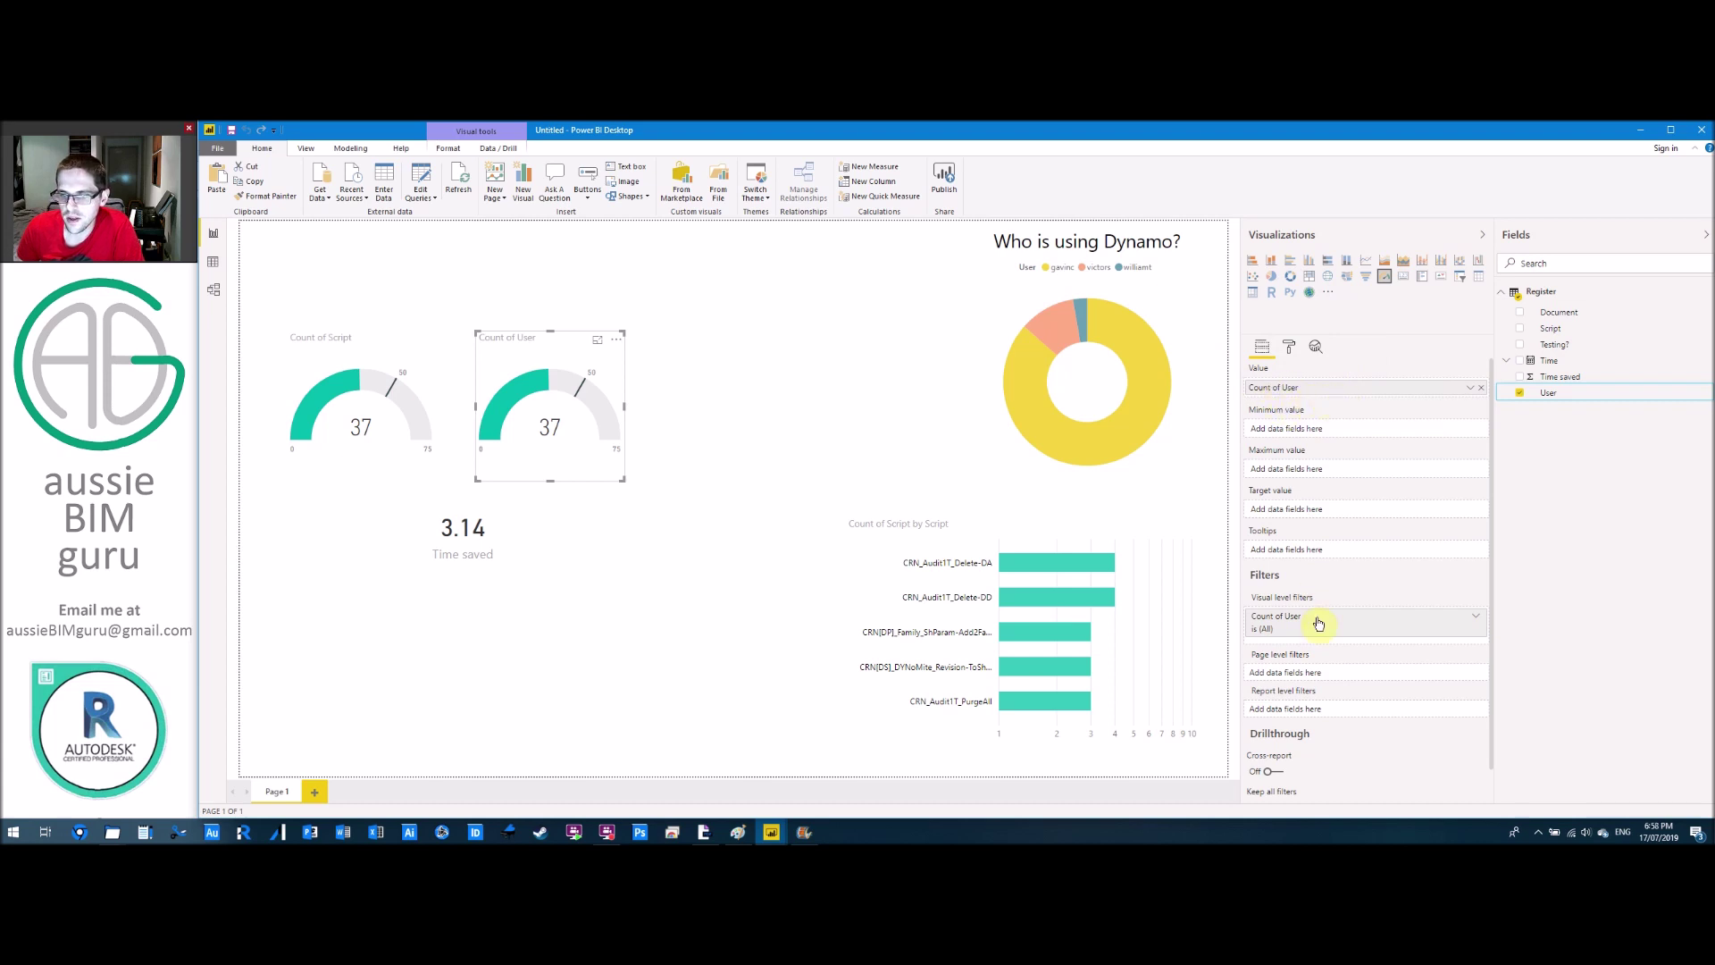
click(1288, 347)
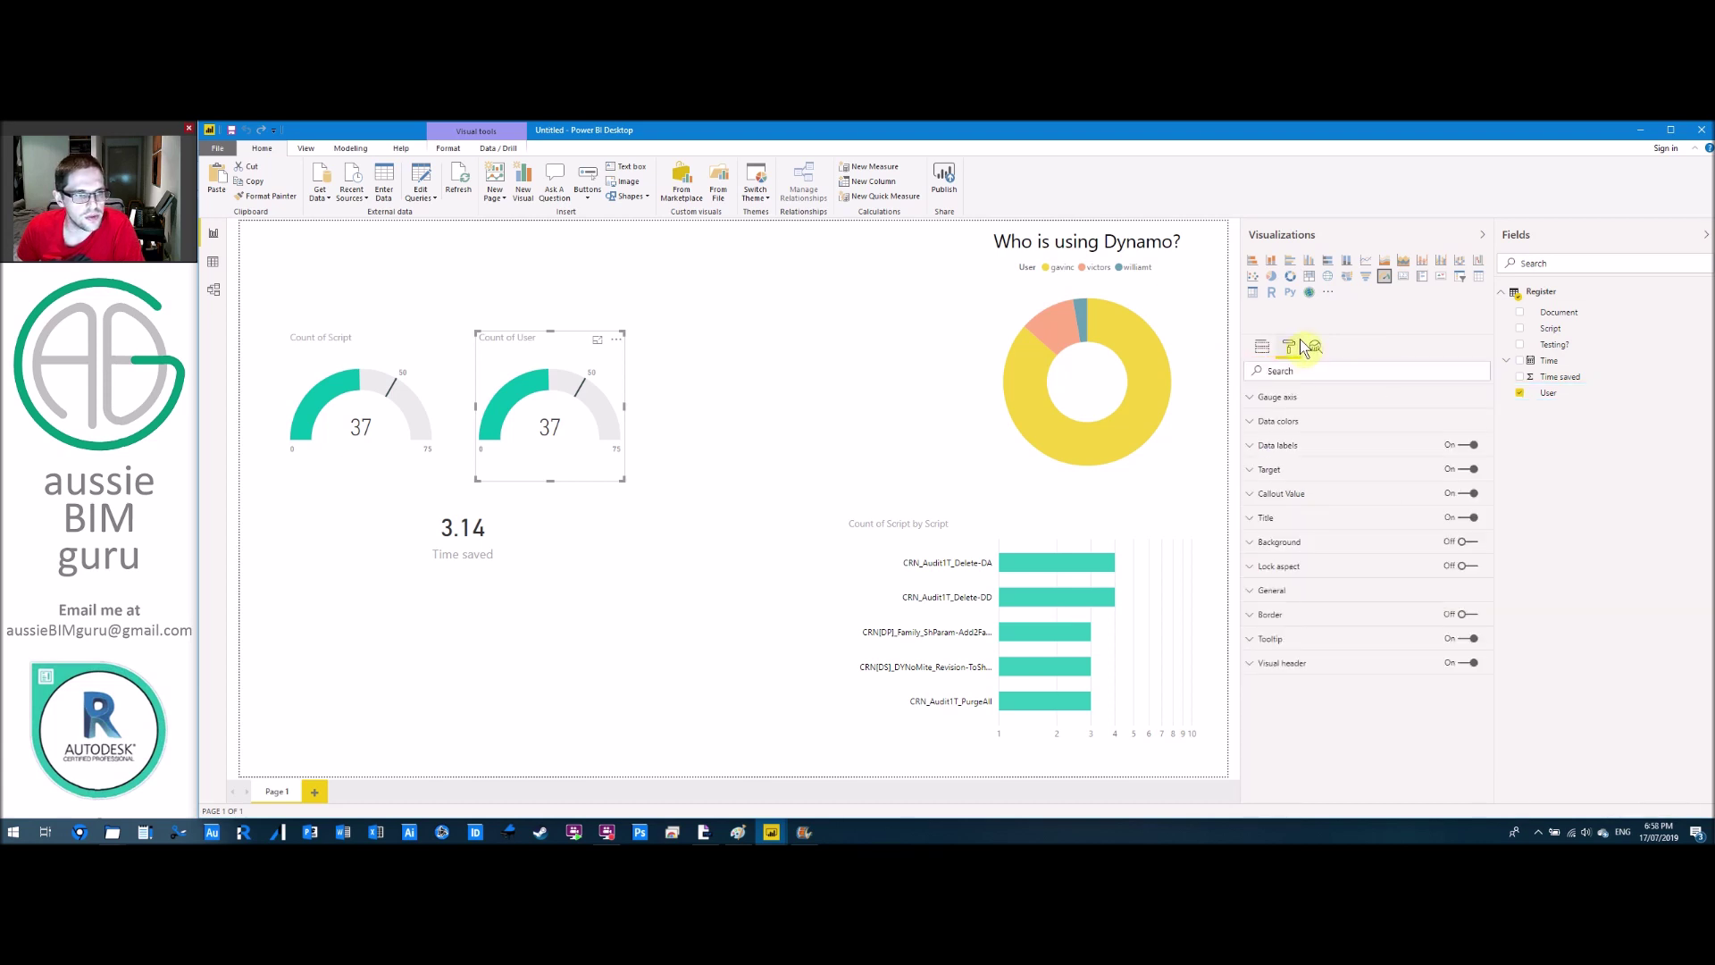
click(1256, 350)
click(1465, 386)
click(1517, 453)
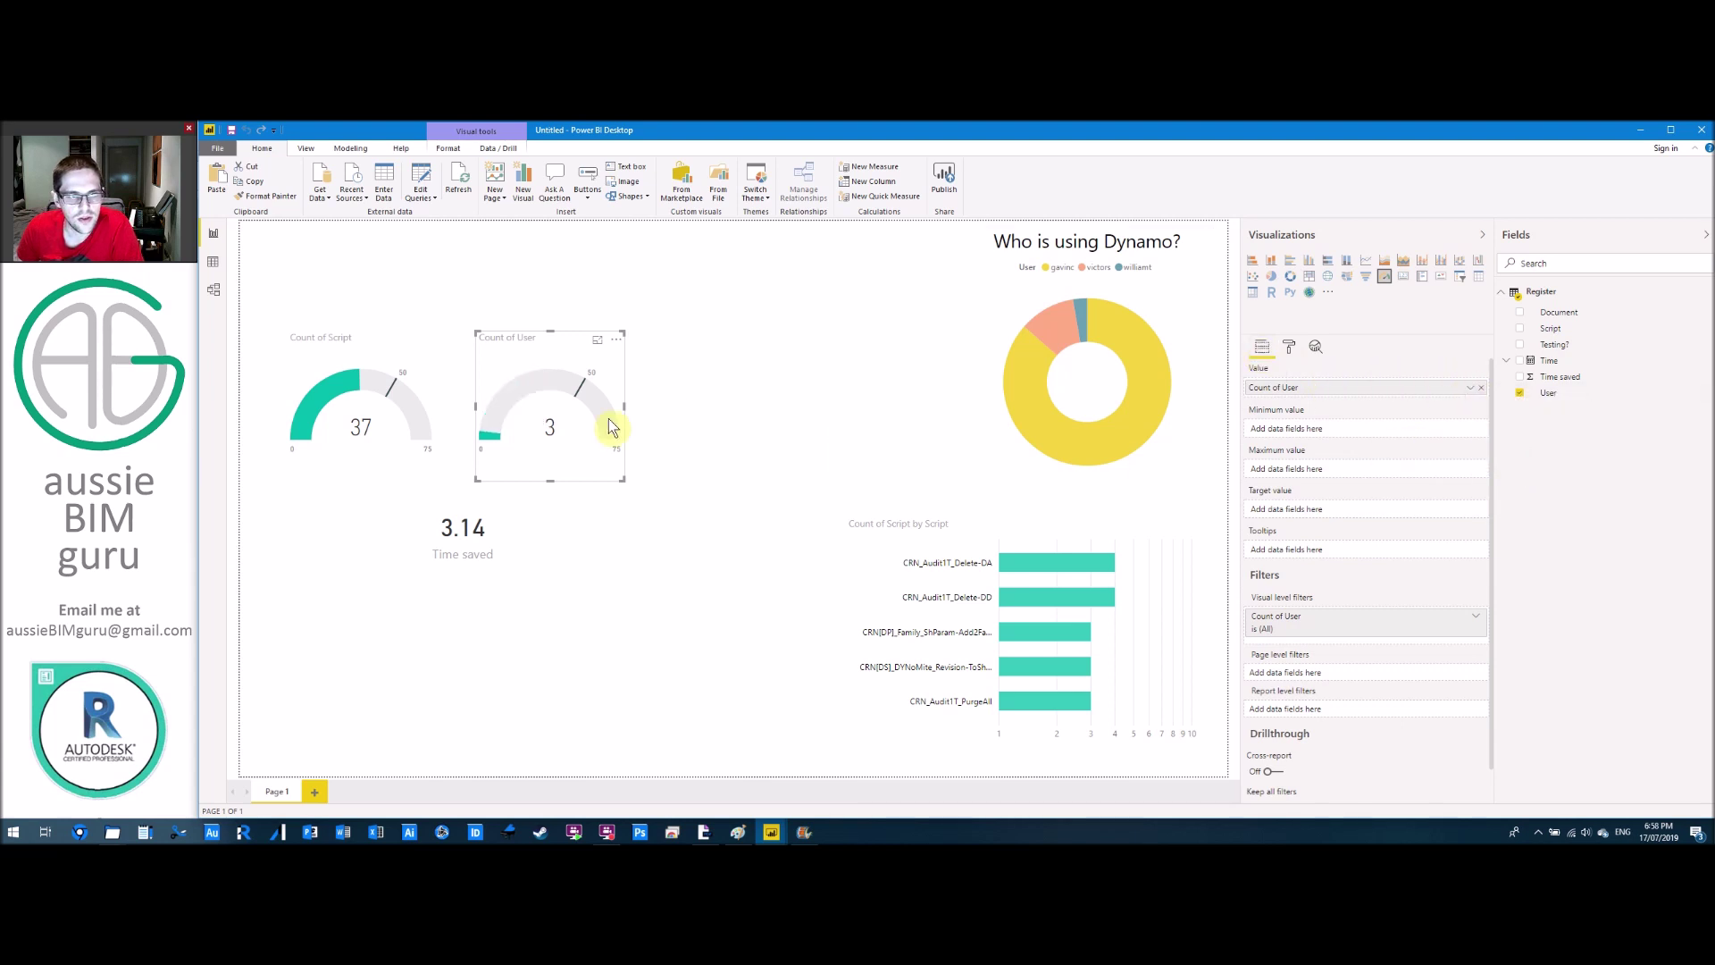
Set the user gauge's axis maximum to 10 and its target to 5.
click(1291, 349)
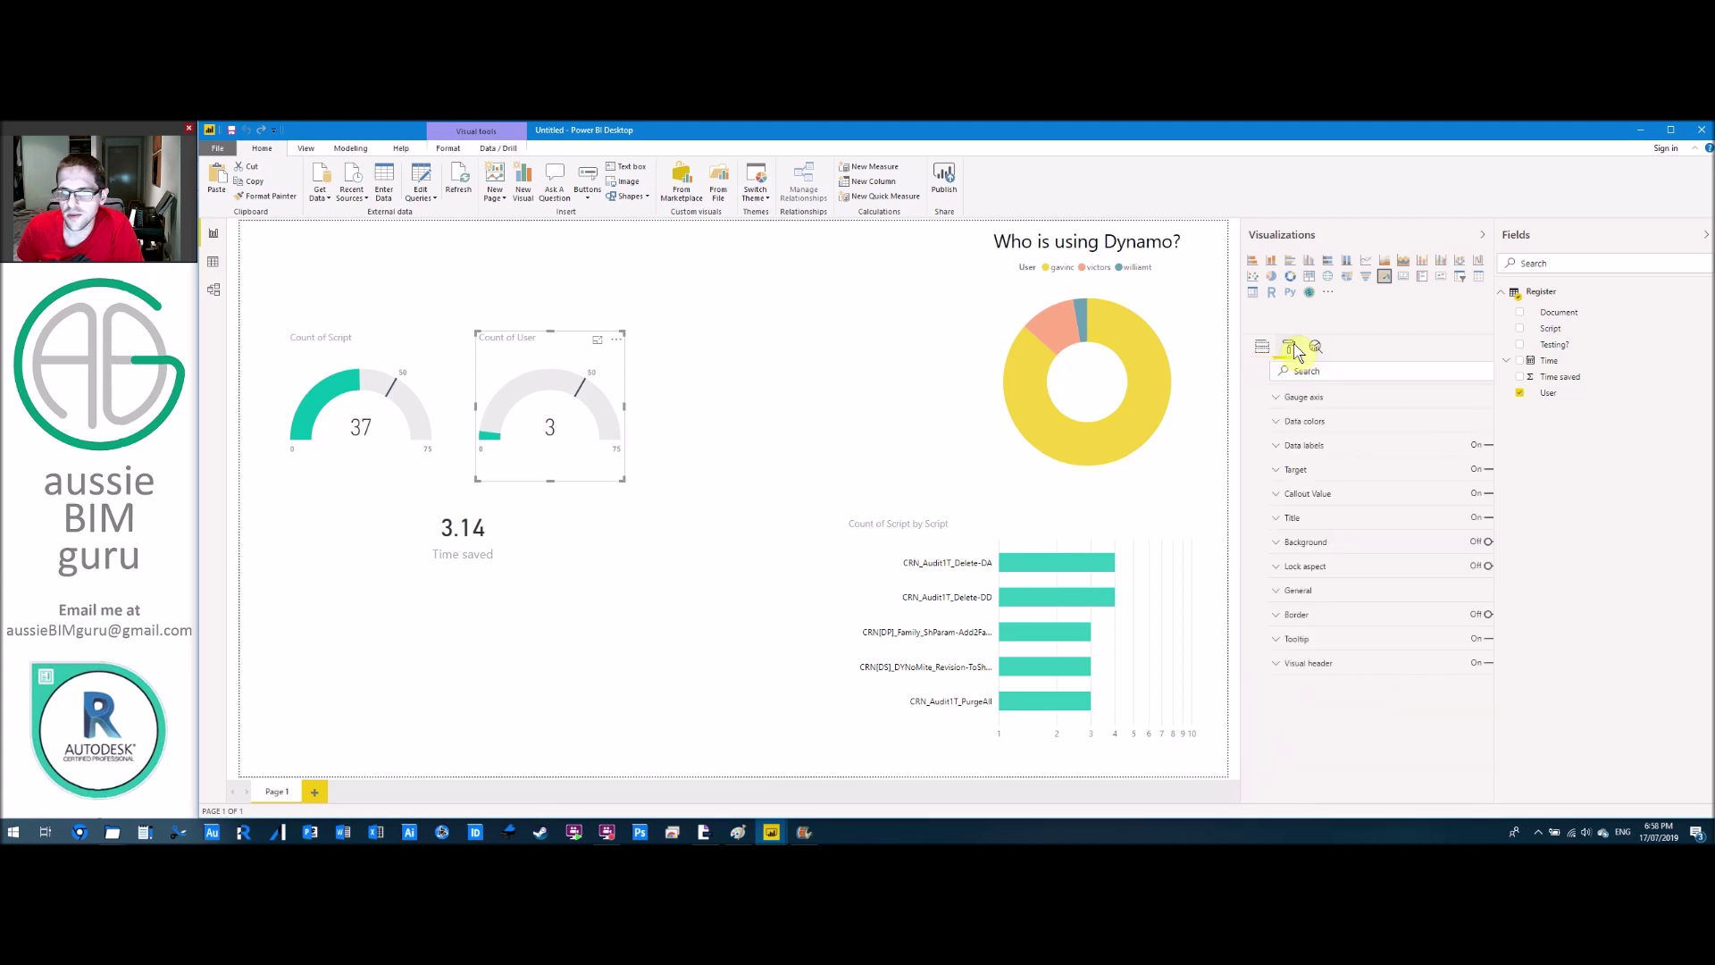
click(1294, 399)
double_click(1283, 478)
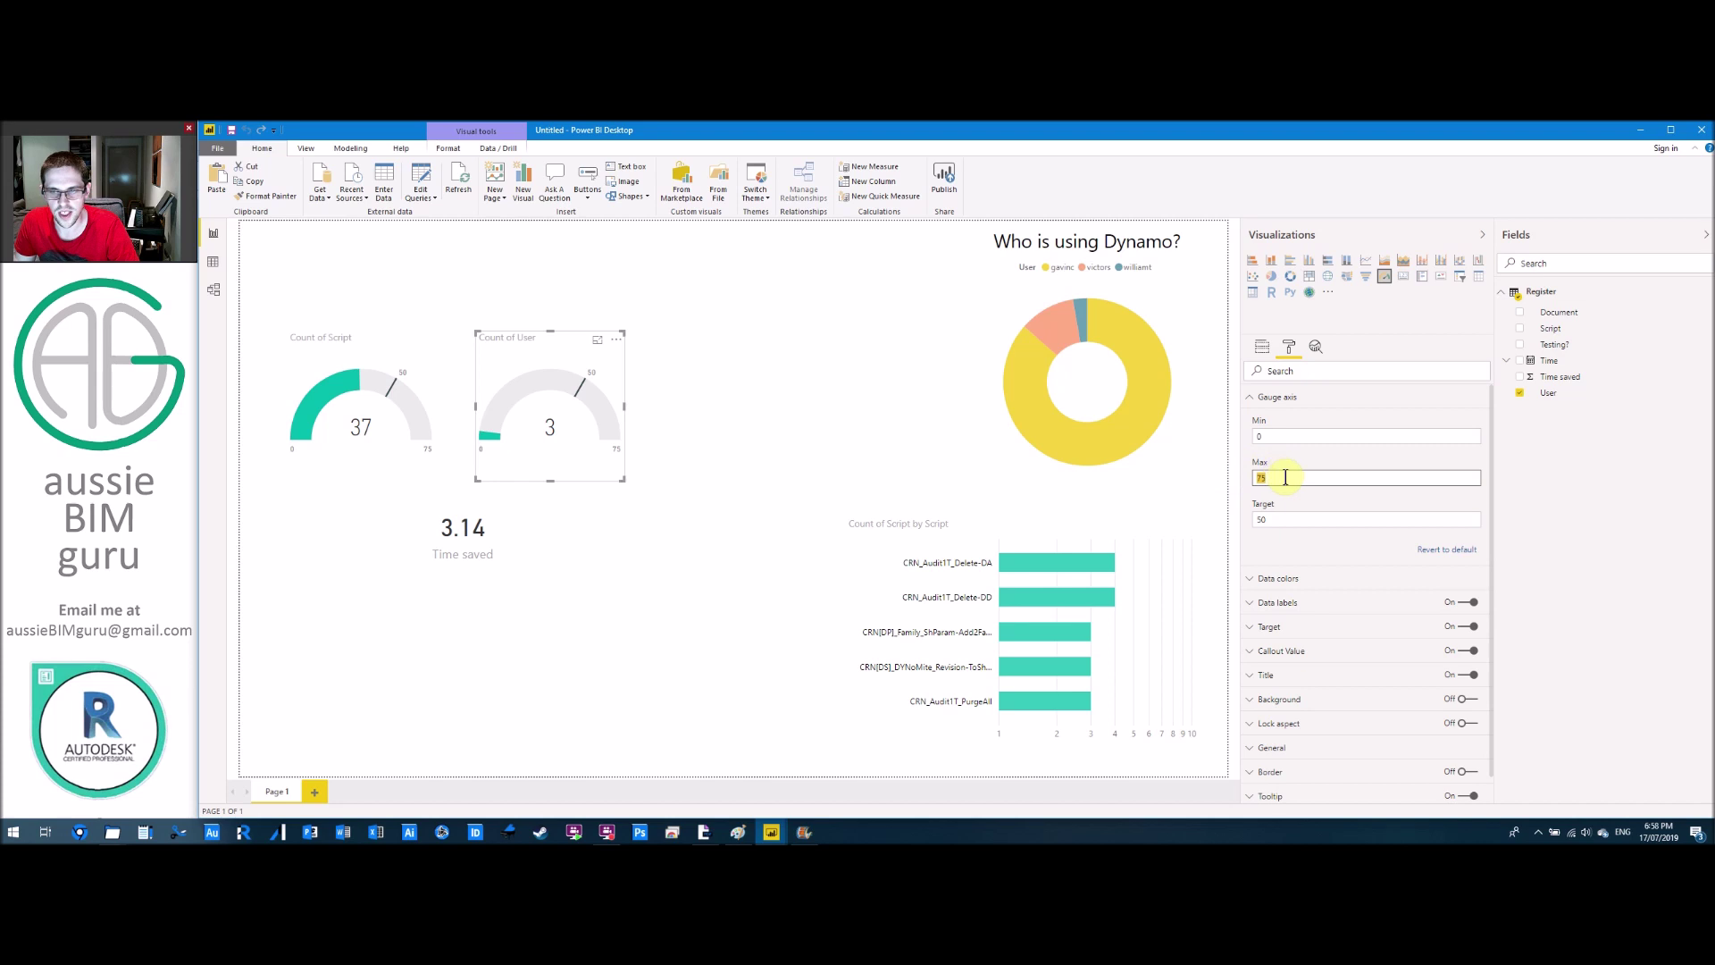
text(10)
click(1286, 518)
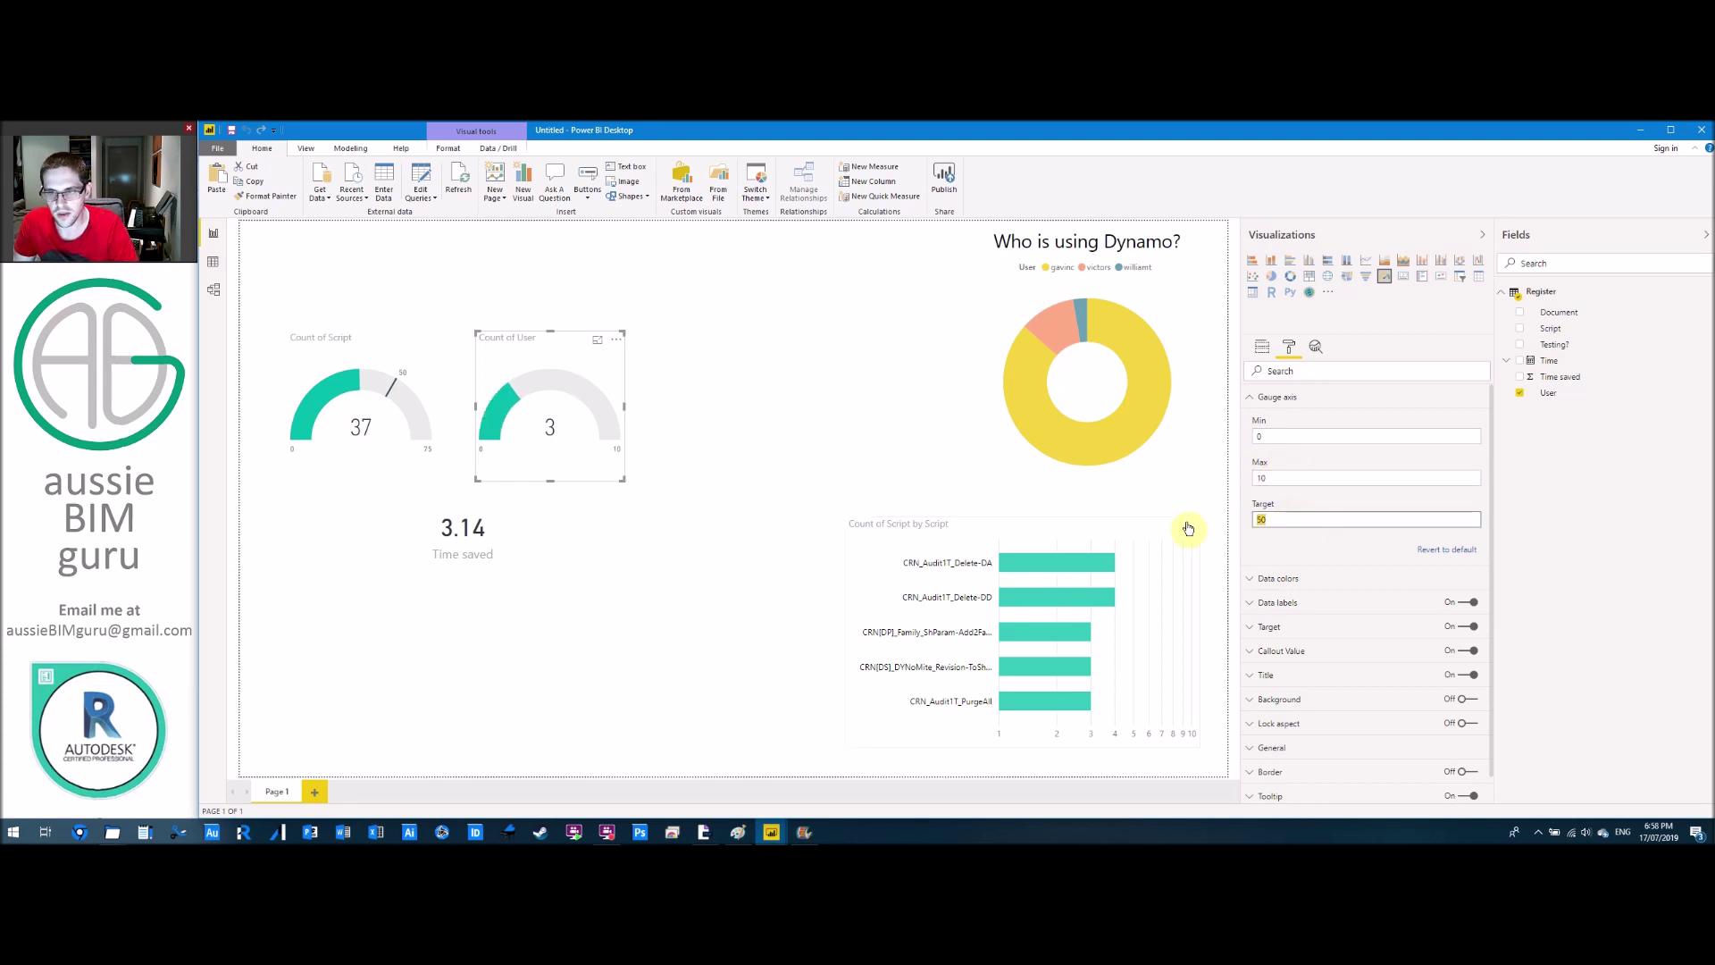
click(710, 516)
click(603, 413)
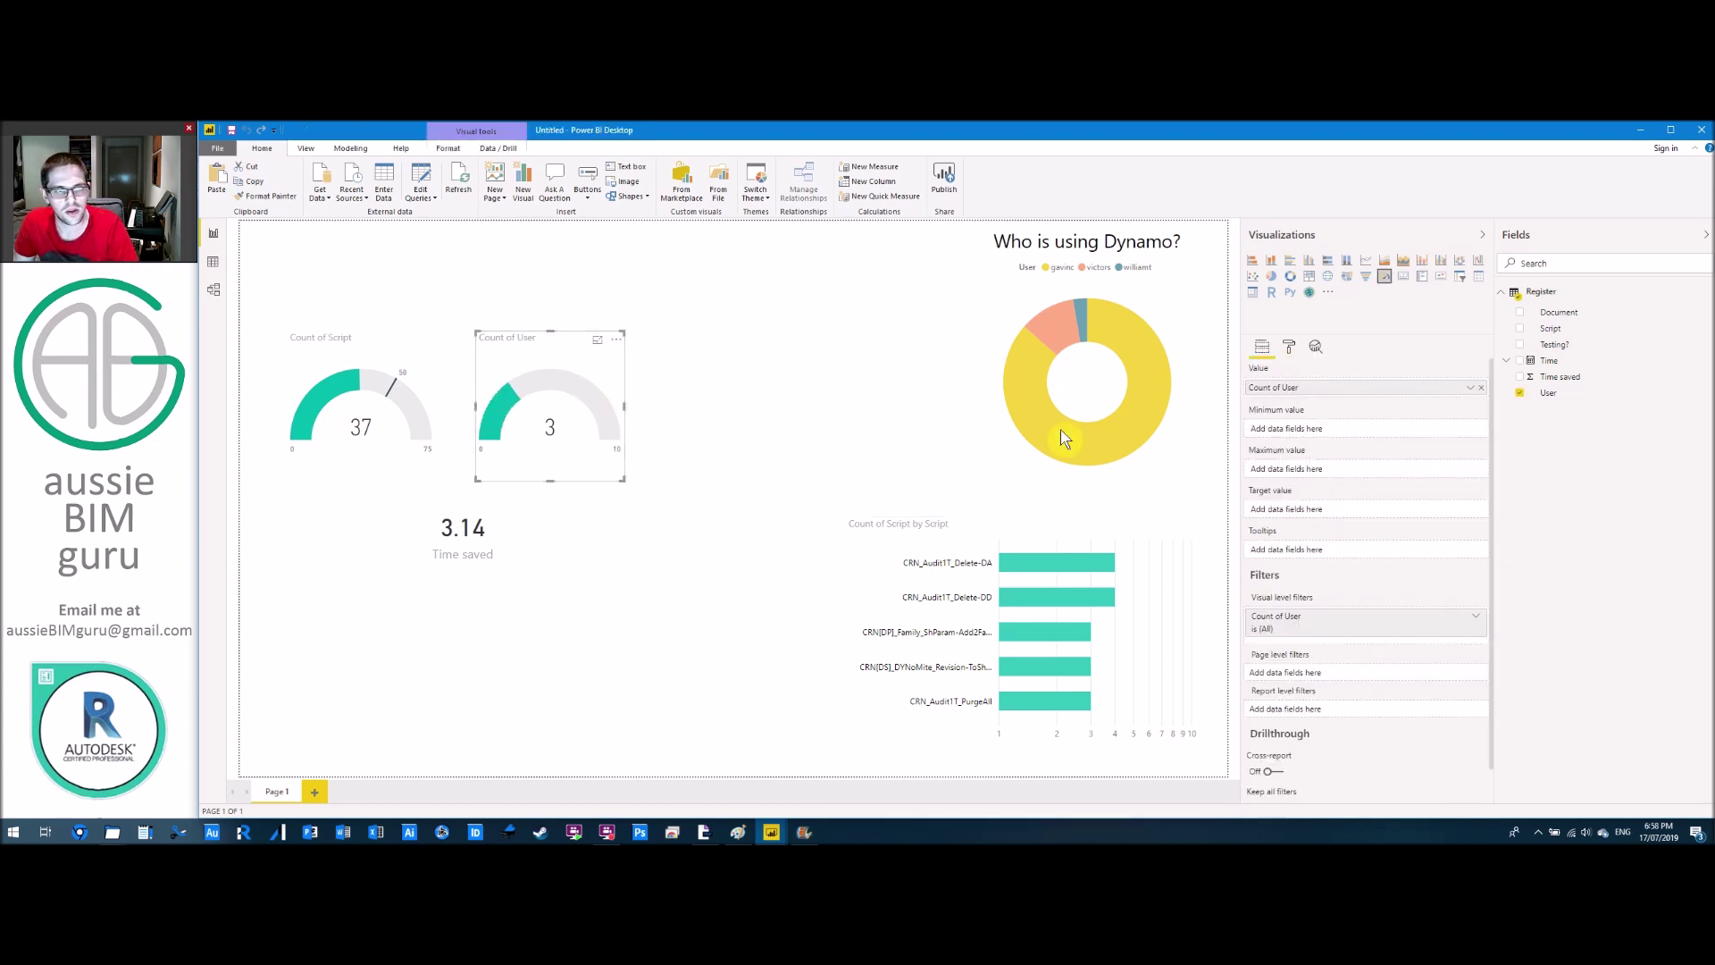
click(1290, 348)
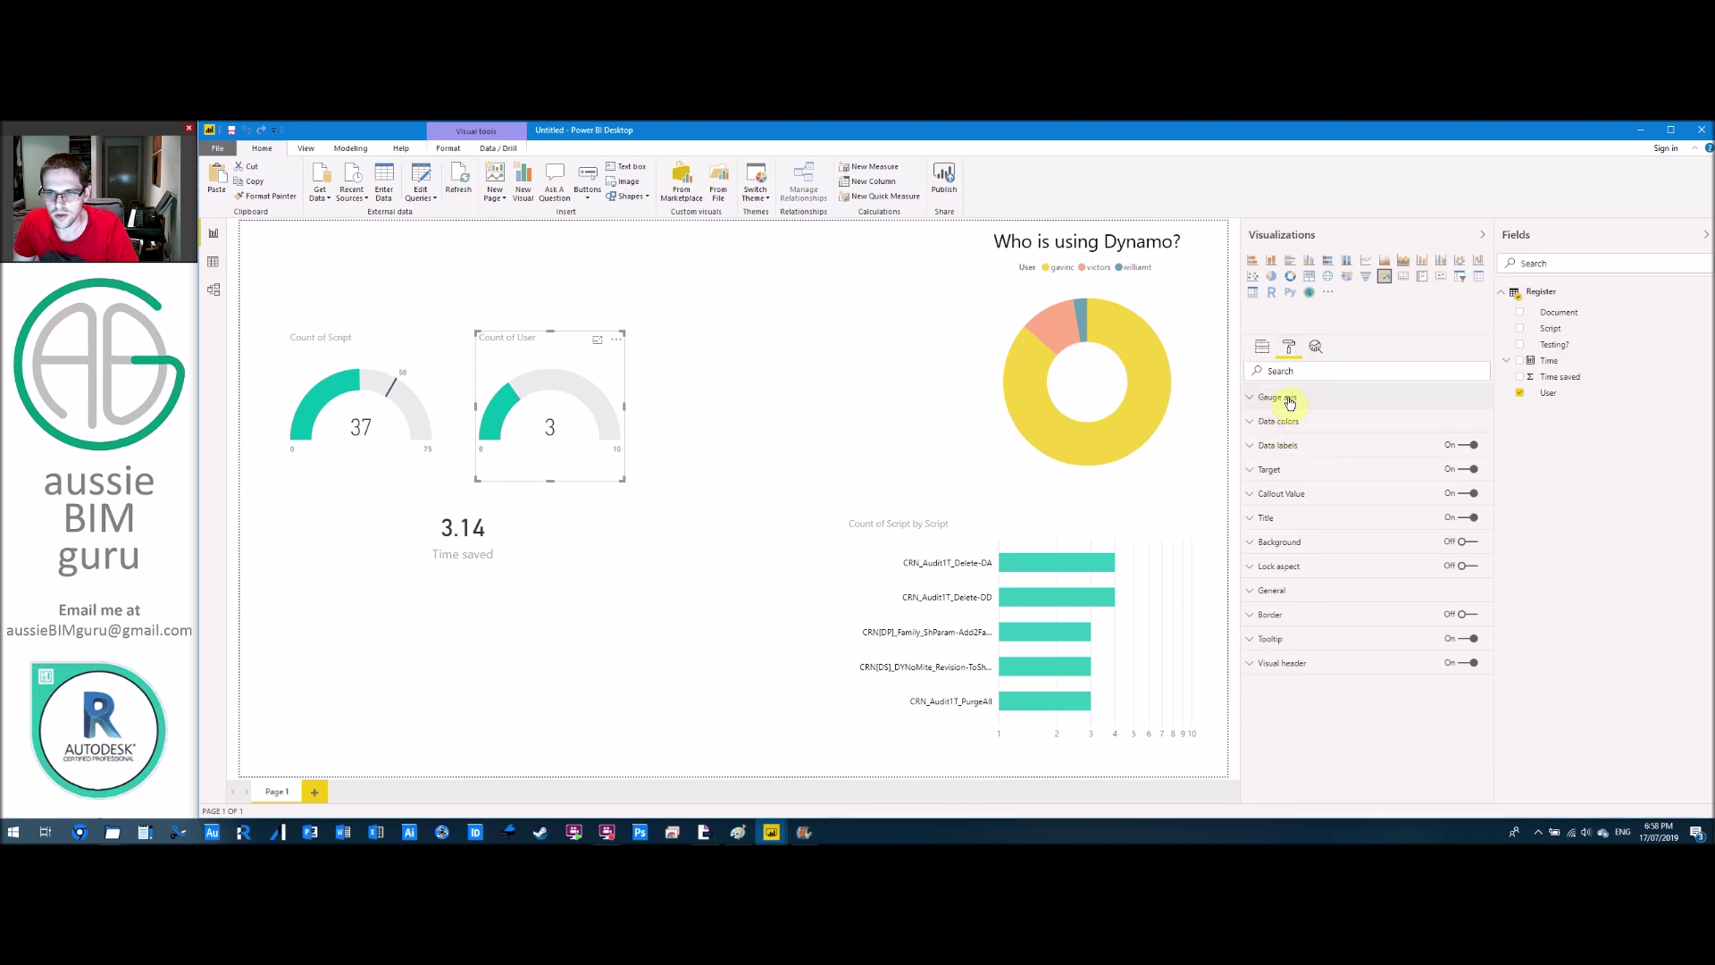
click(1289, 398)
click(1264, 519)
text(5)
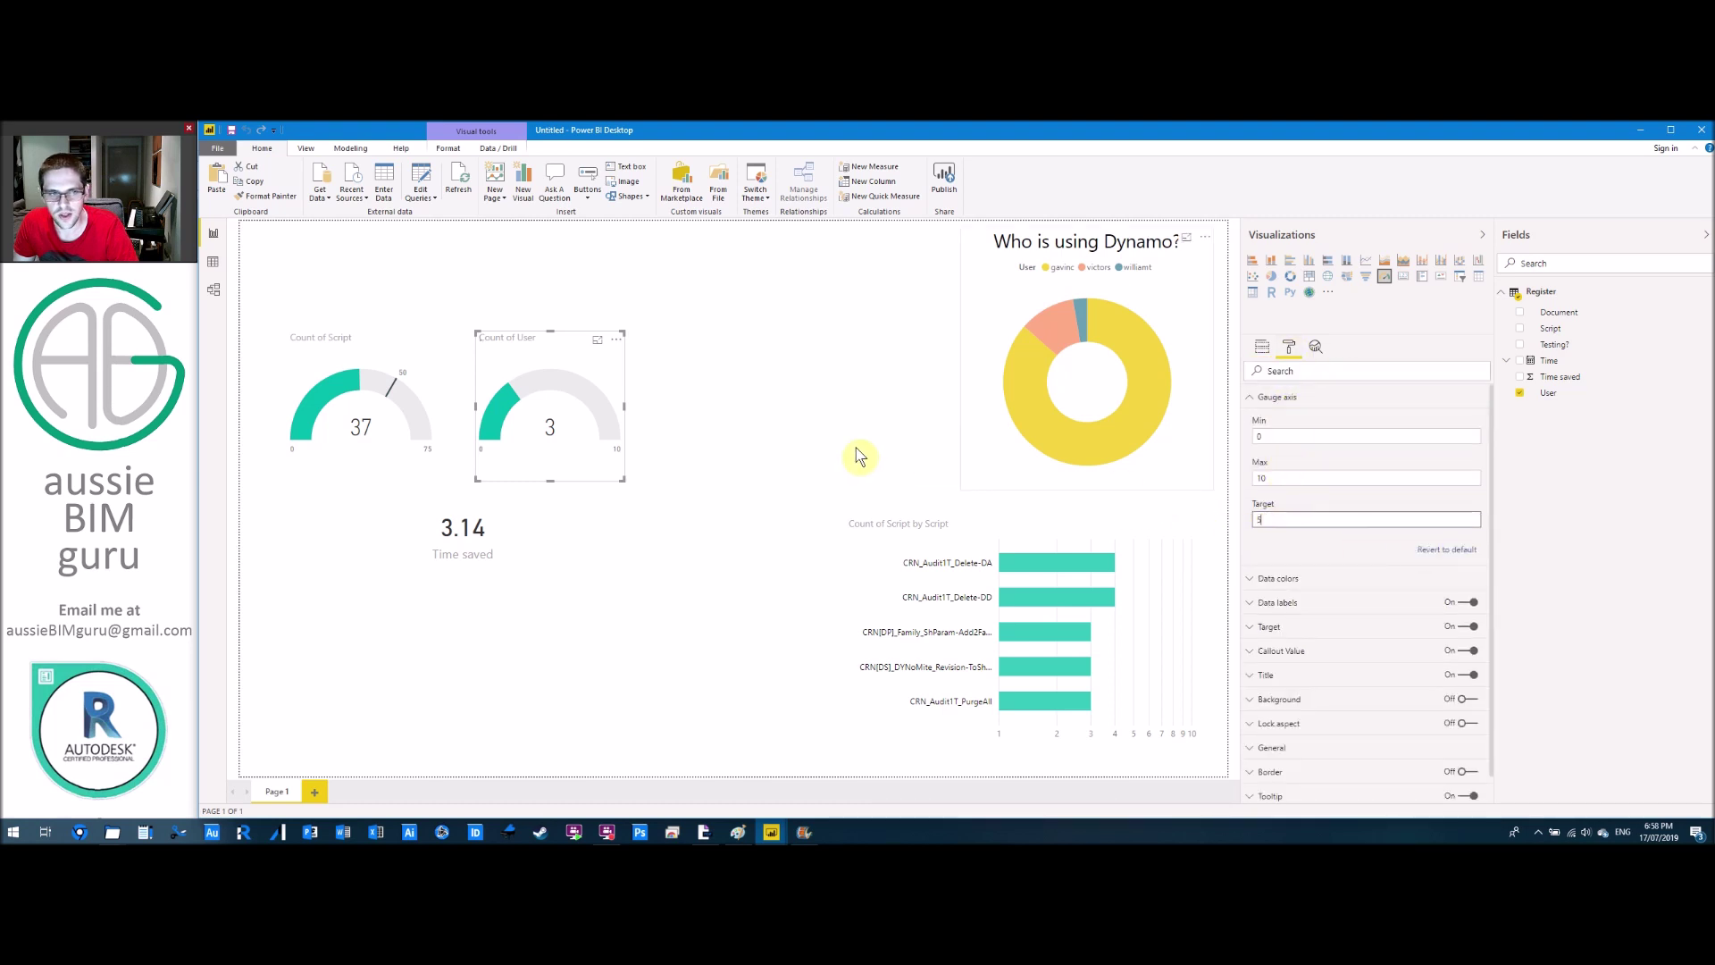
click(856, 455)
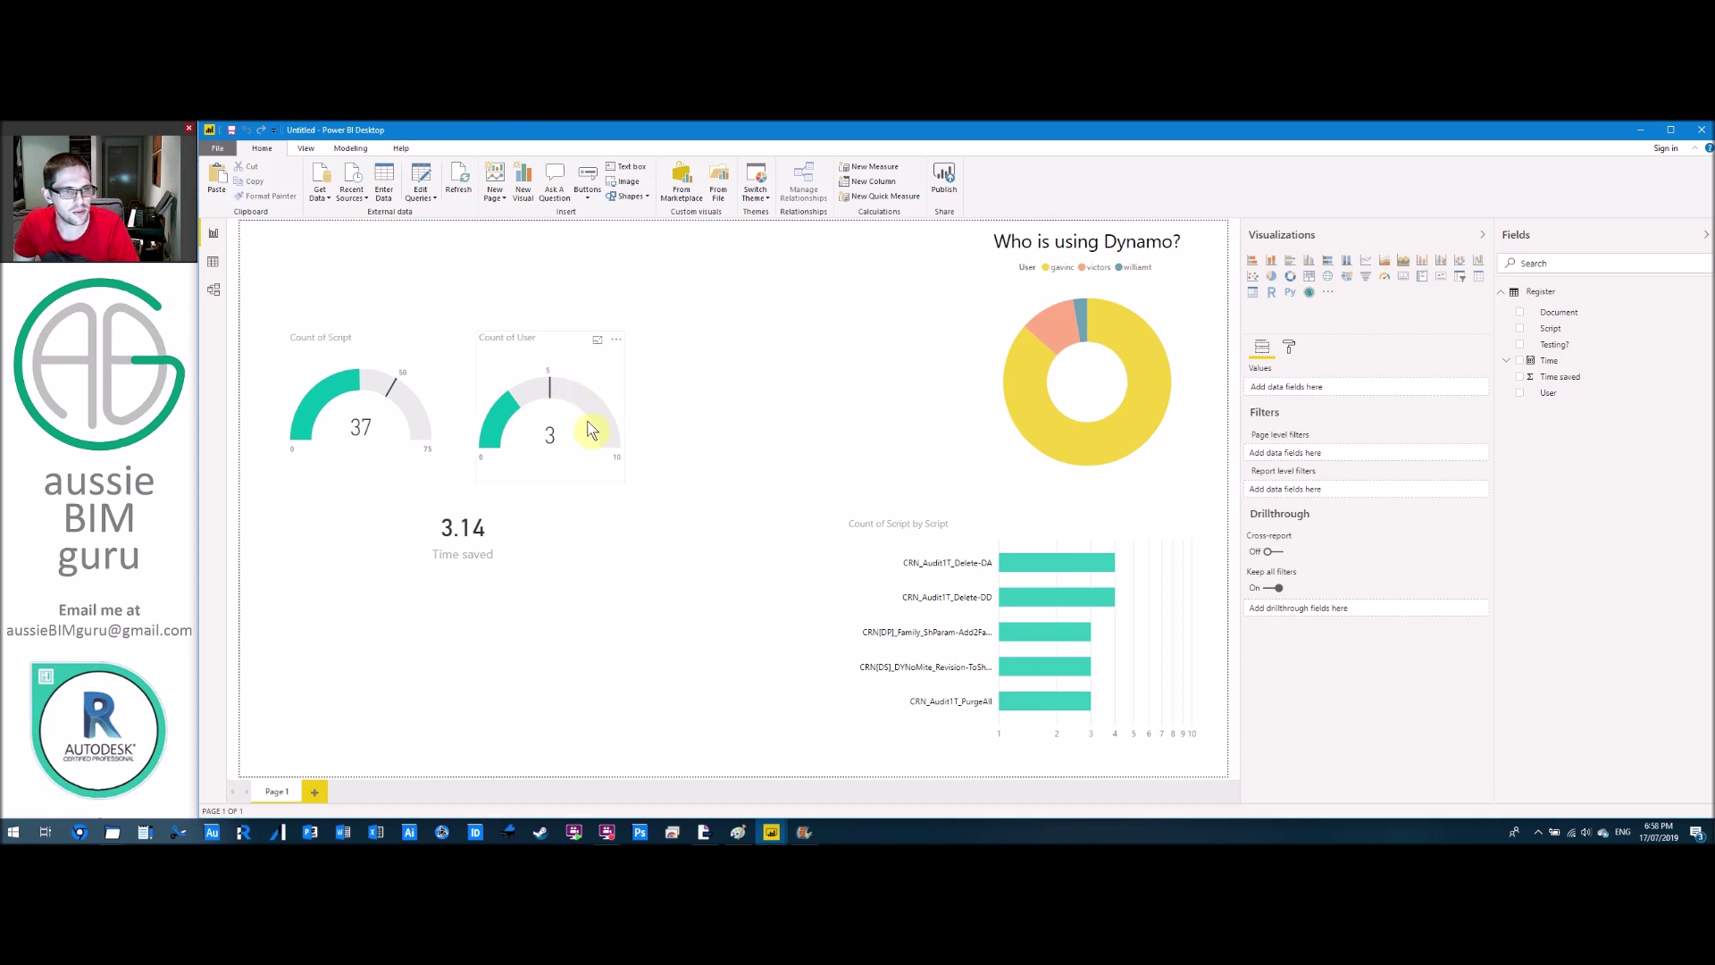
Arrange the script and user gauges side by side beneath the Time saved card.
mouse_move(473, 530)
mouse_down()
mouse_move(483, 616)
mouse_move(490, 548)
mouse_up()
drag(557, 388, 572, 667)
drag(398, 407, 393, 656)
drag(459, 555, 480, 541)
click(664, 643)
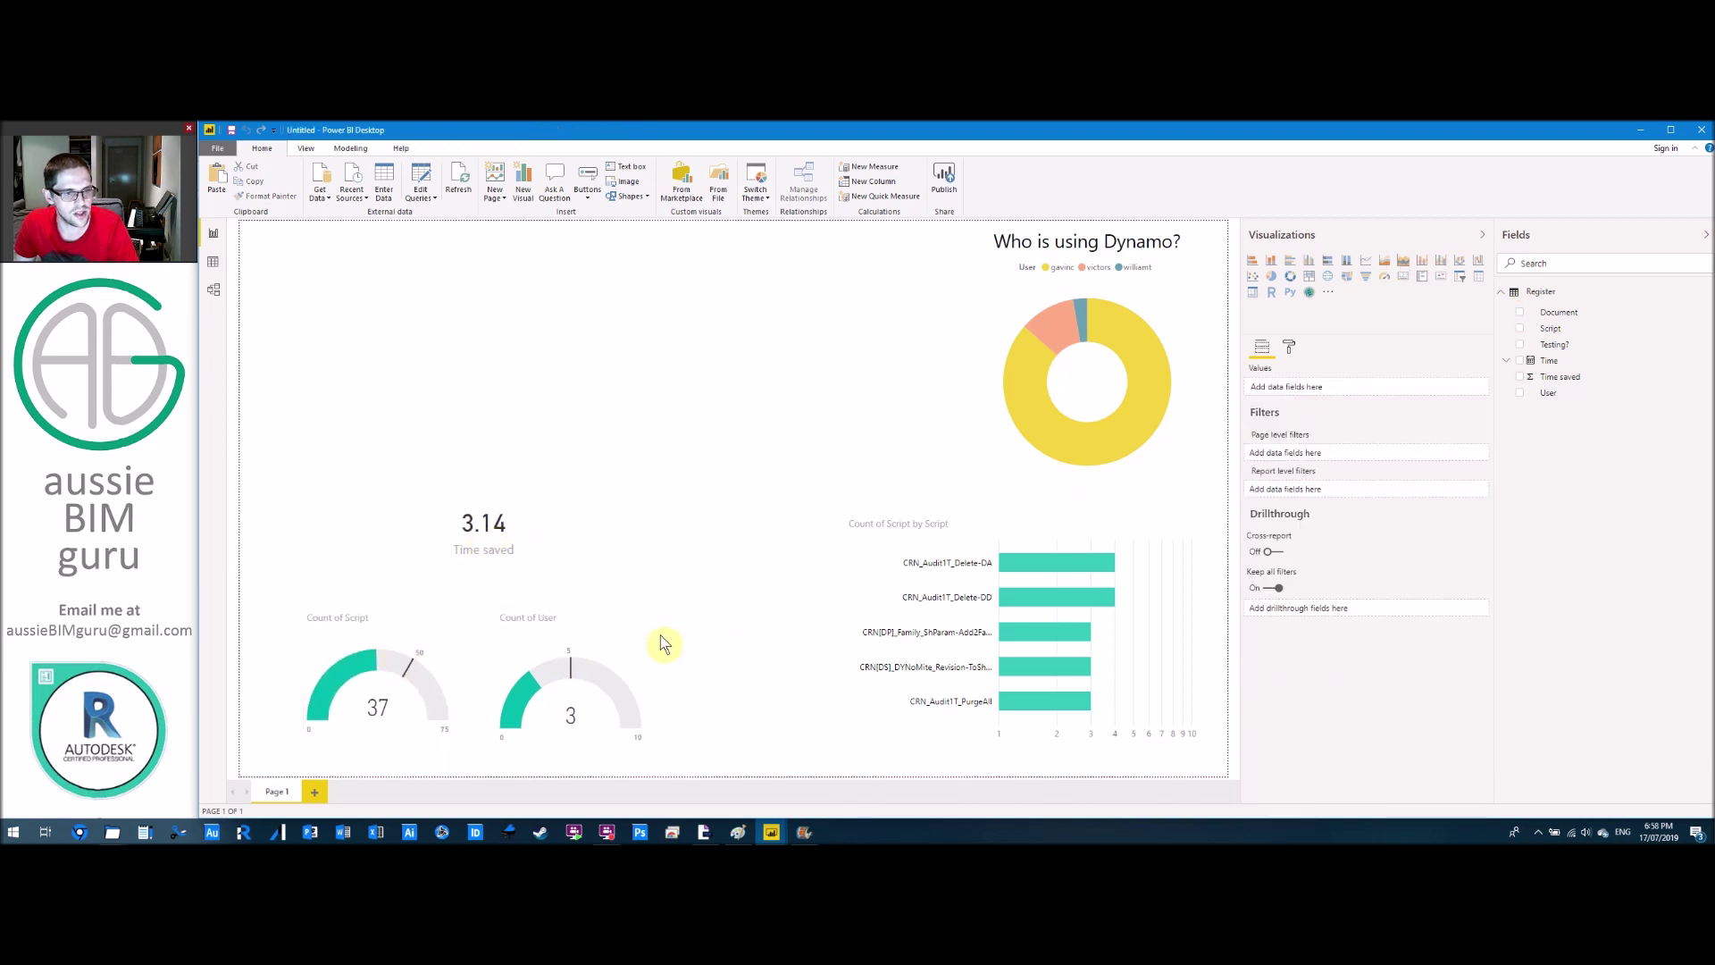
Turn on a black border with a corner radius of 25 around the user gauge.
click(616, 671)
click(1291, 346)
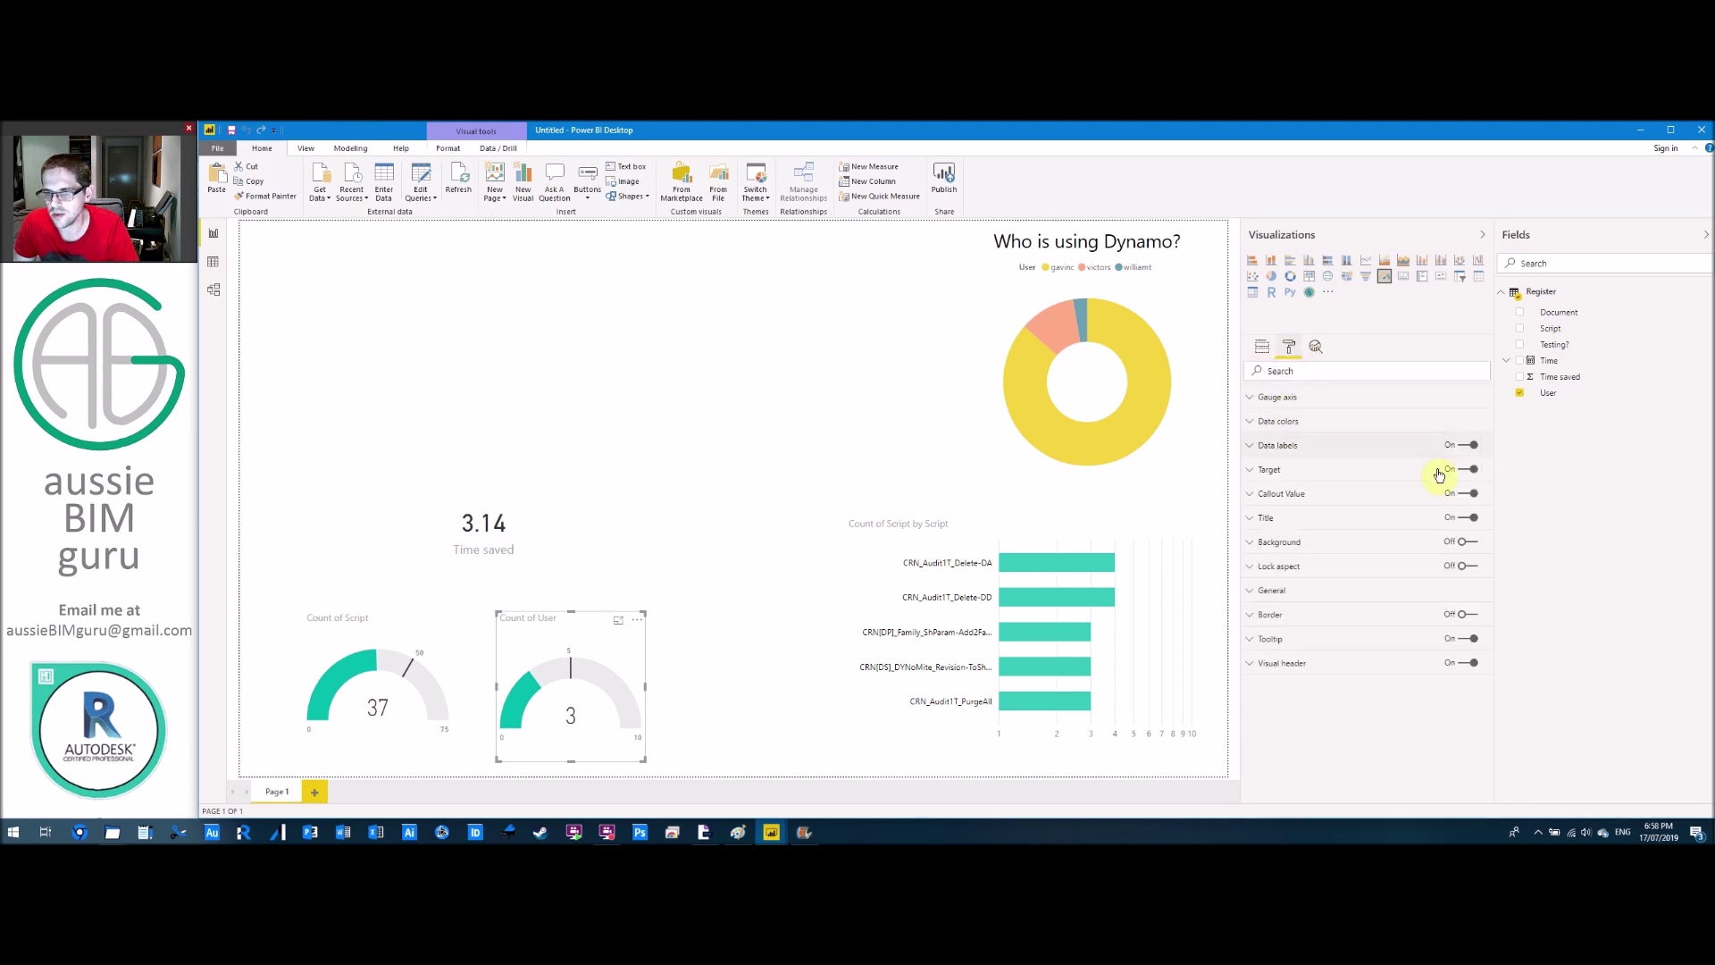
click(1268, 614)
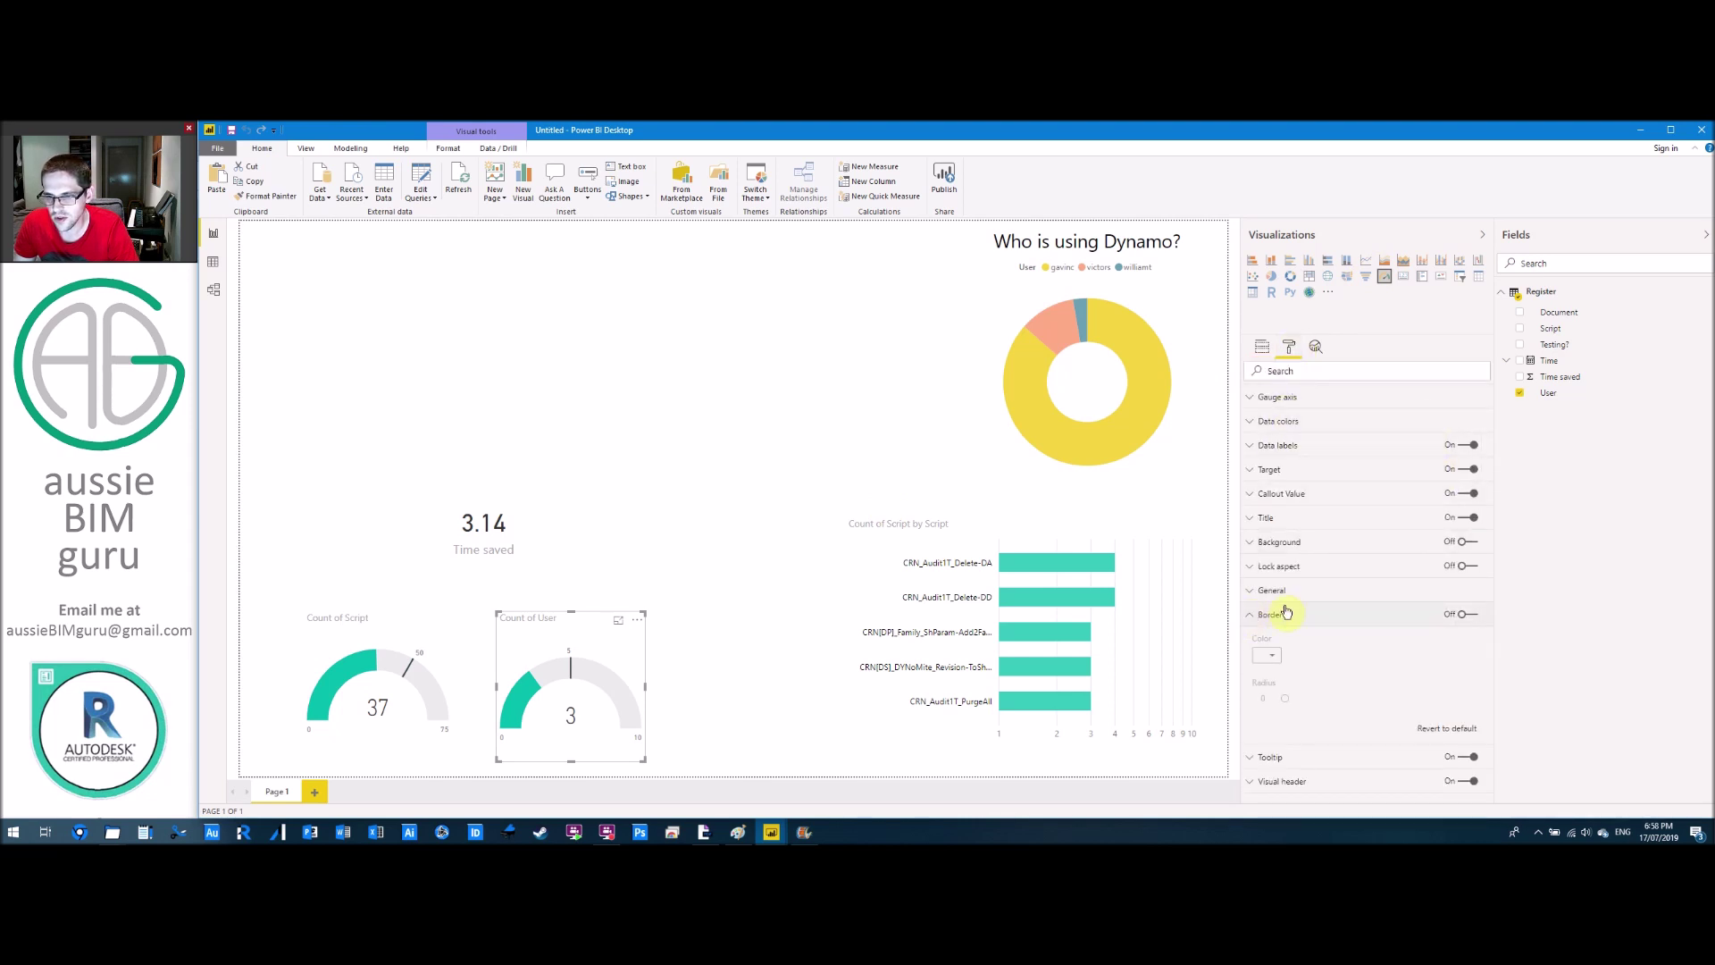
click(1451, 619)
drag(1286, 698, 1438, 699)
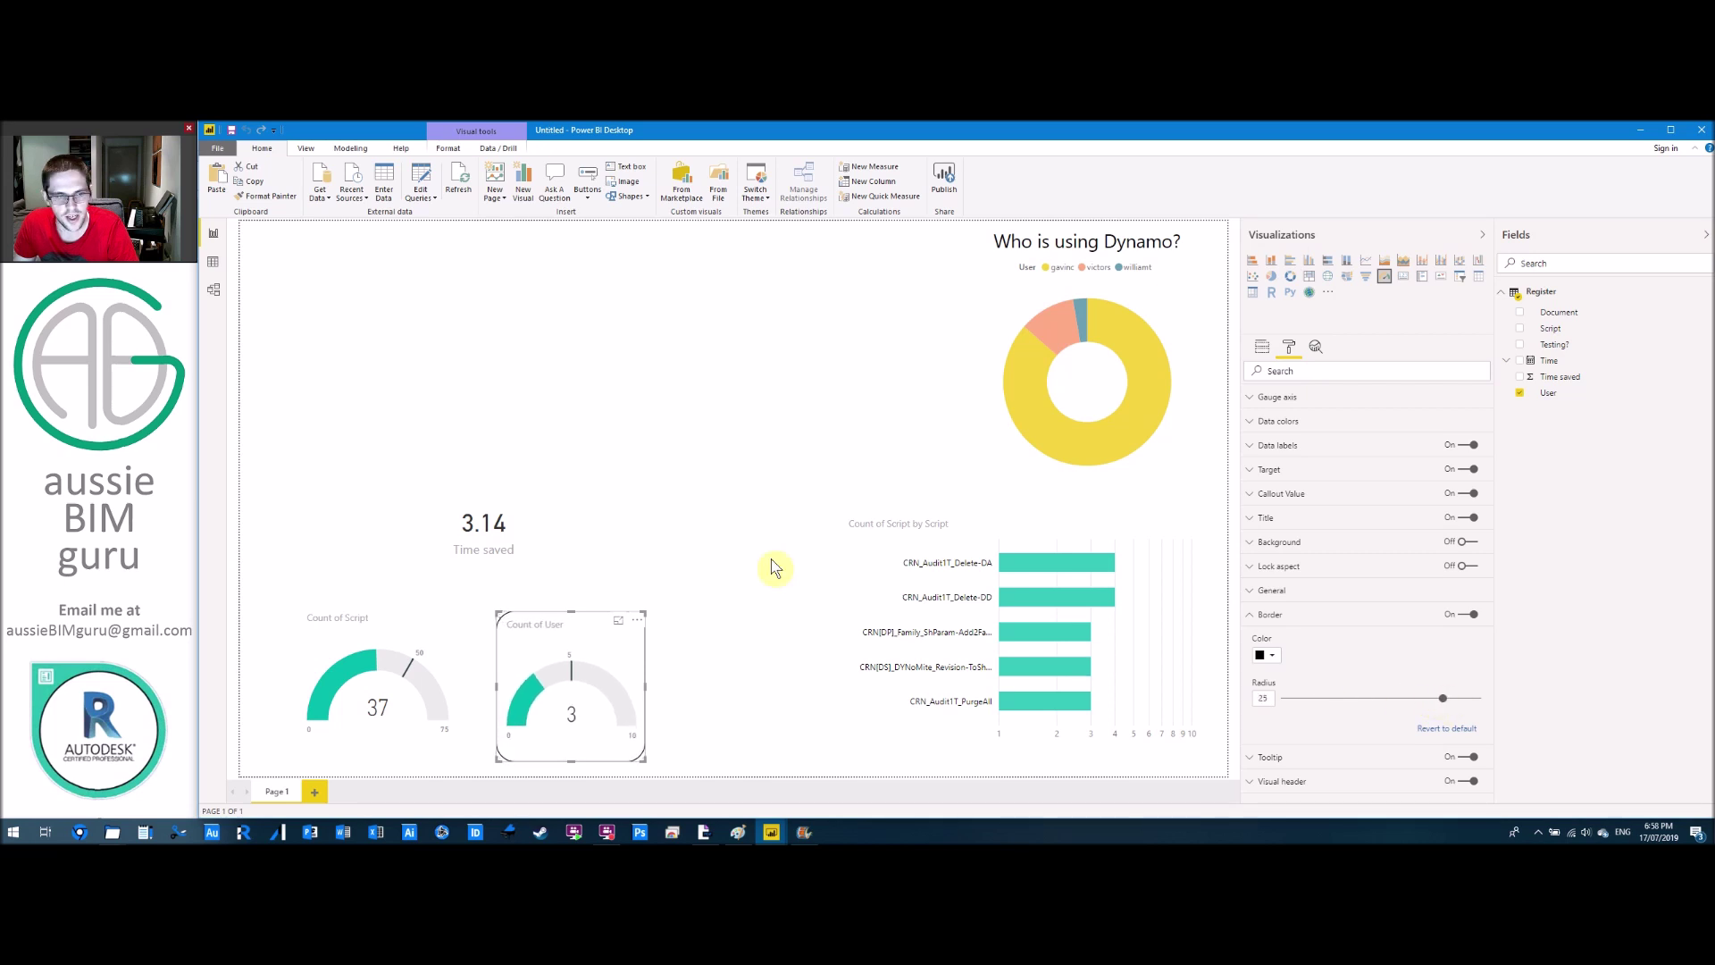
click(716, 597)
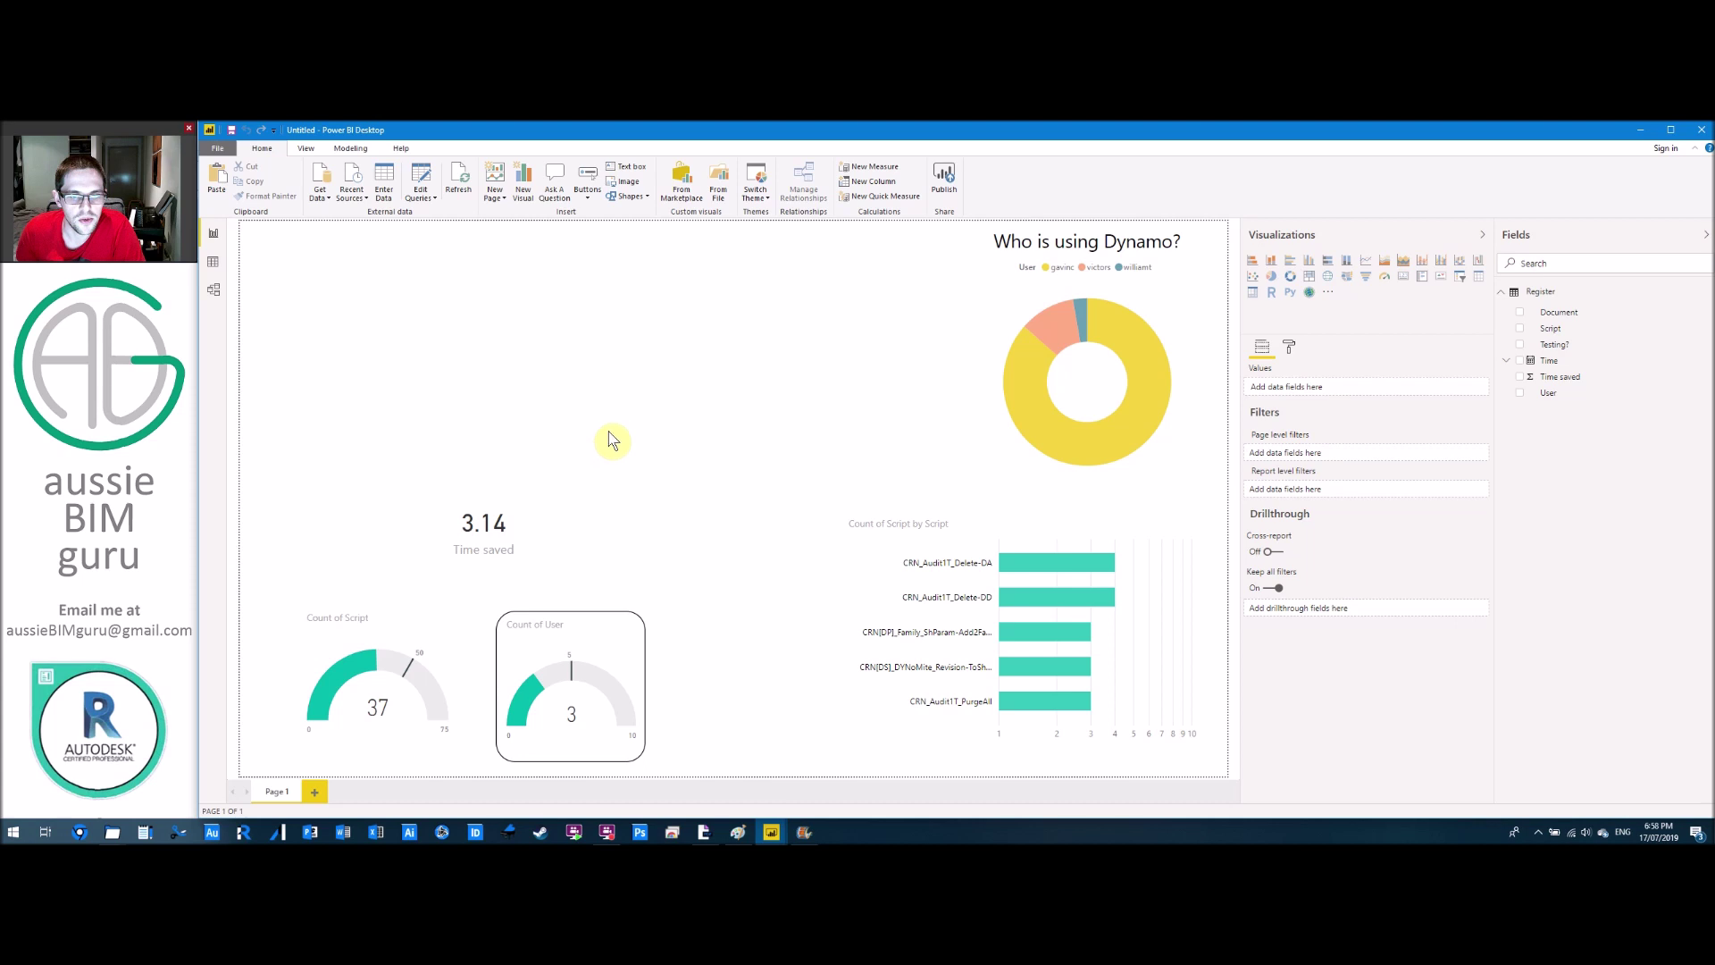
Turn on a black border around the top-five script bar chart.
click(1126, 527)
click(1288, 347)
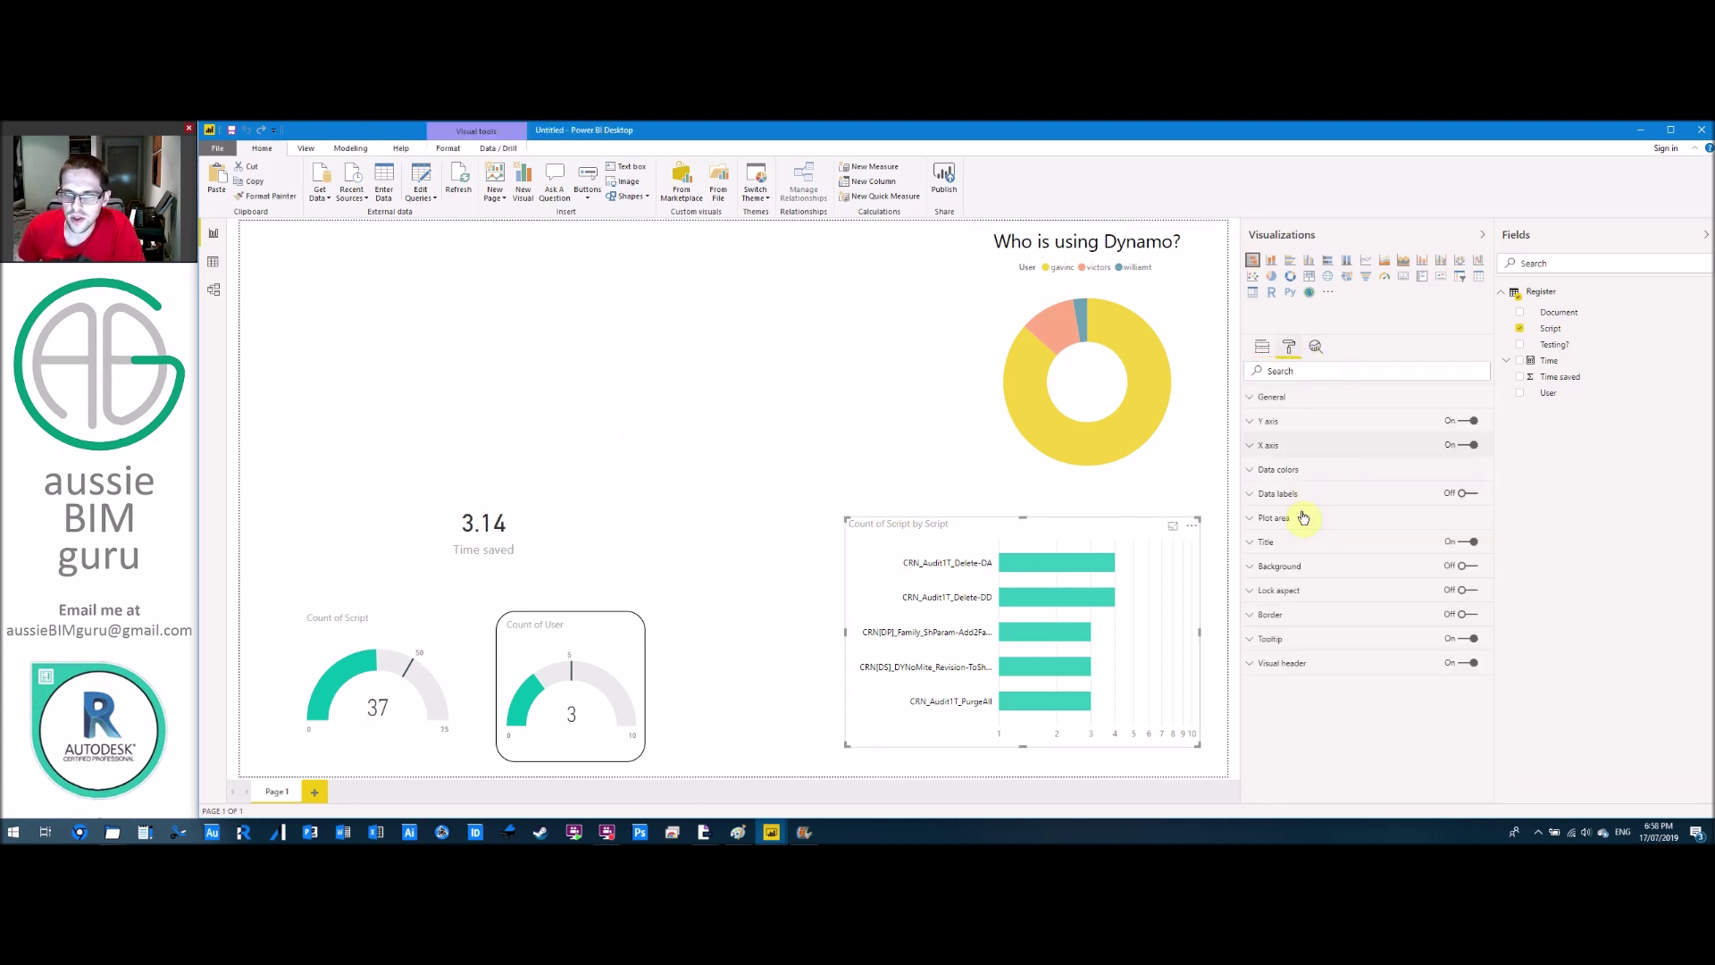
click(1271, 615)
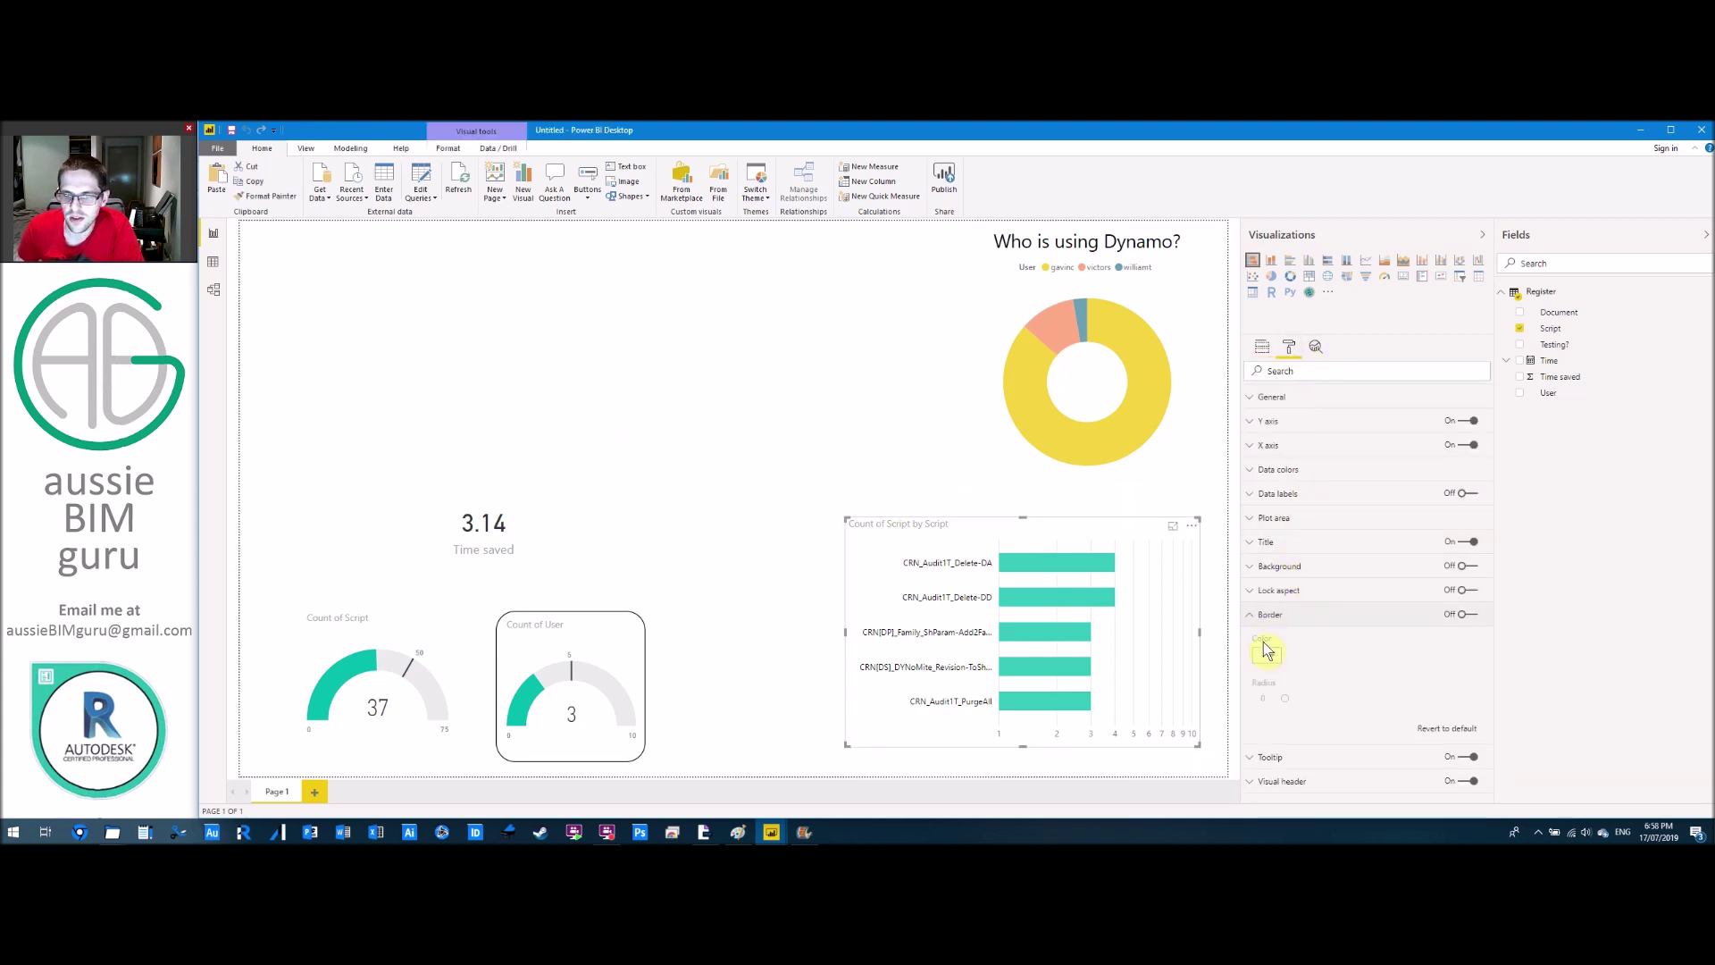
click(1469, 615)
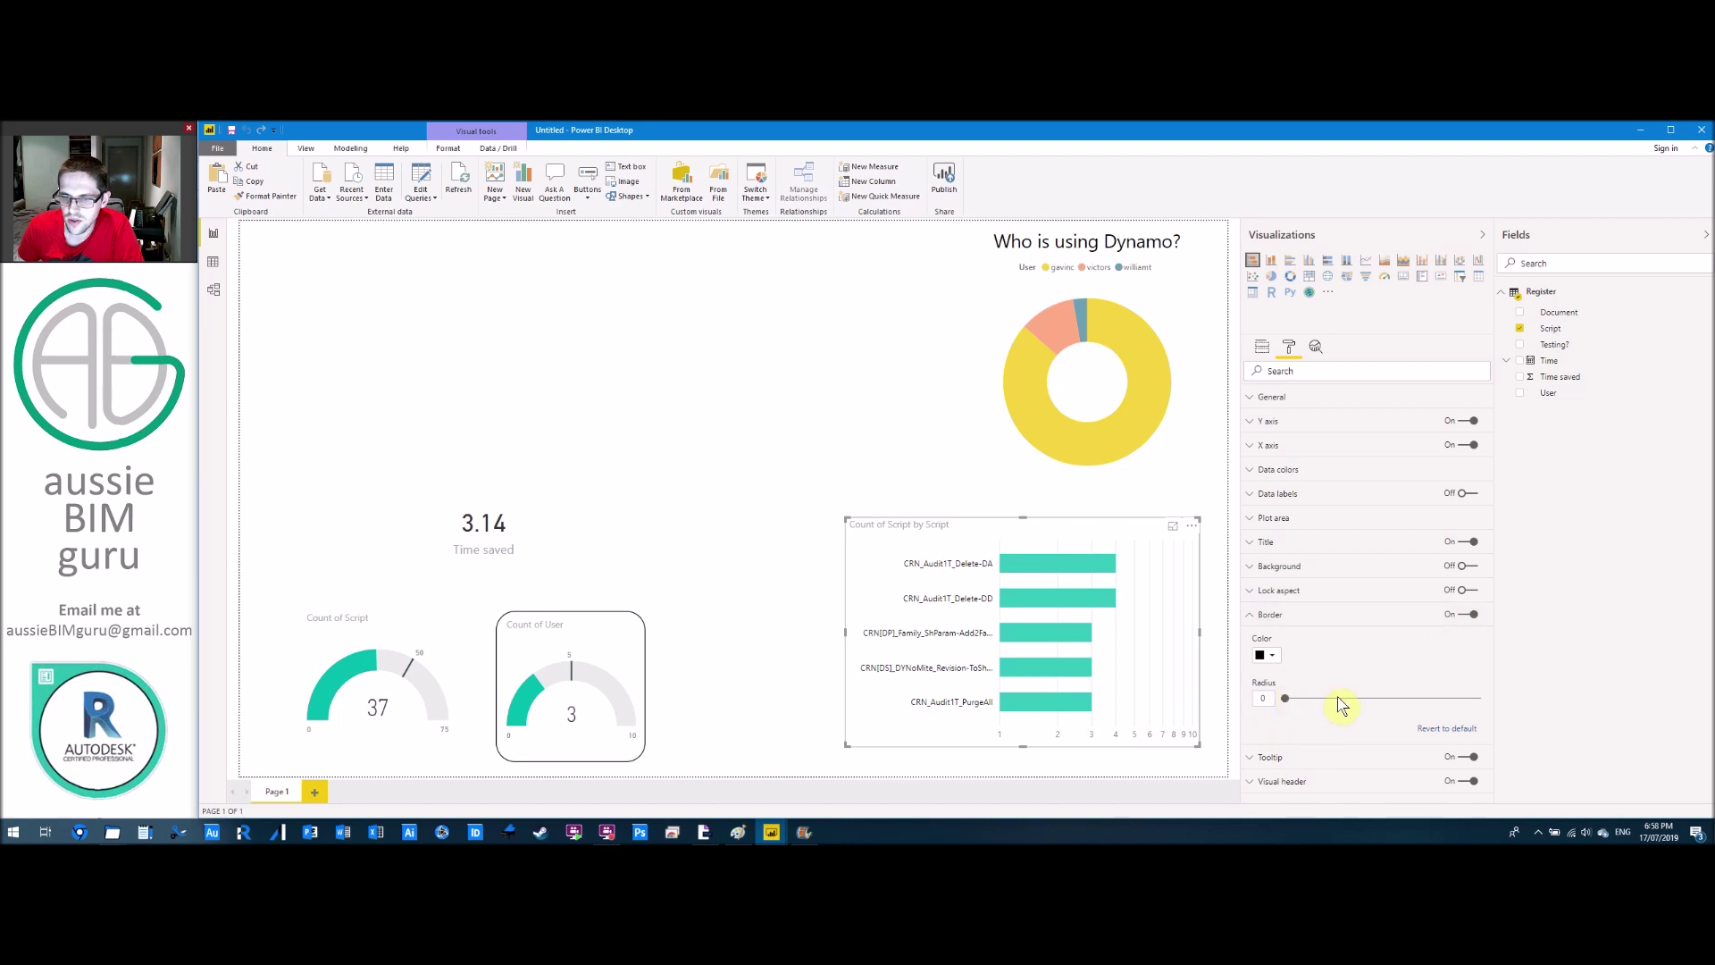
click(830, 440)
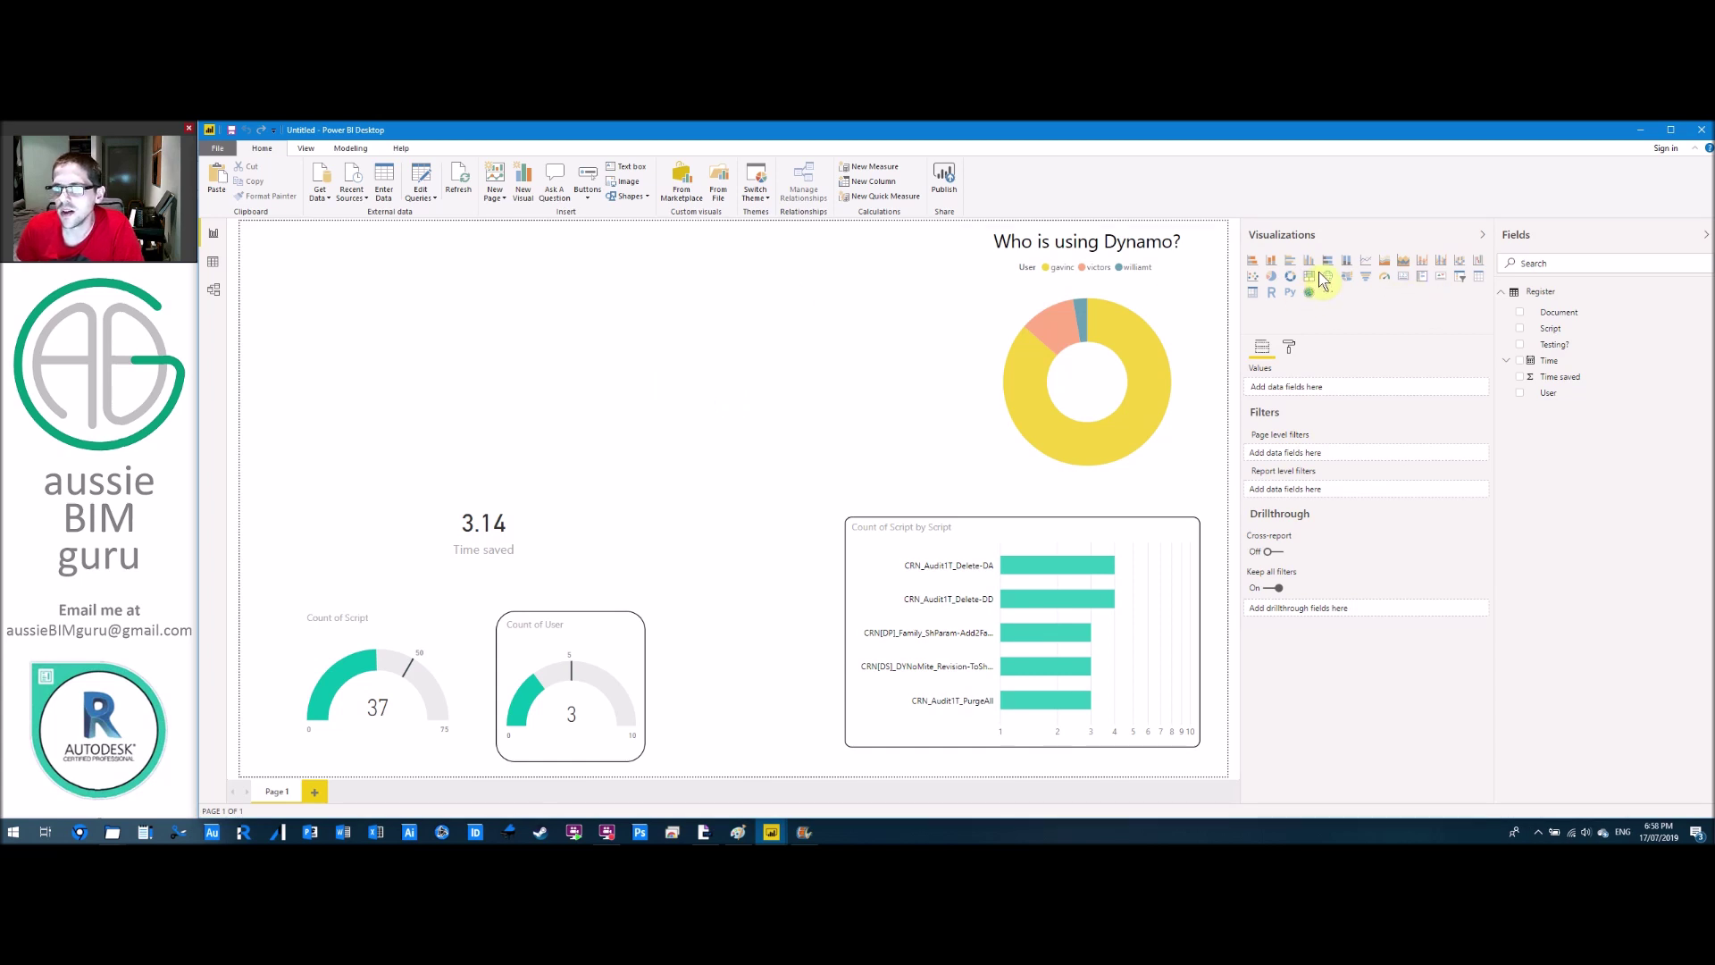
Insert a treemap, enlarge it across the empty space above the Time saved card, and use User for its group and values.
click(1312, 278)
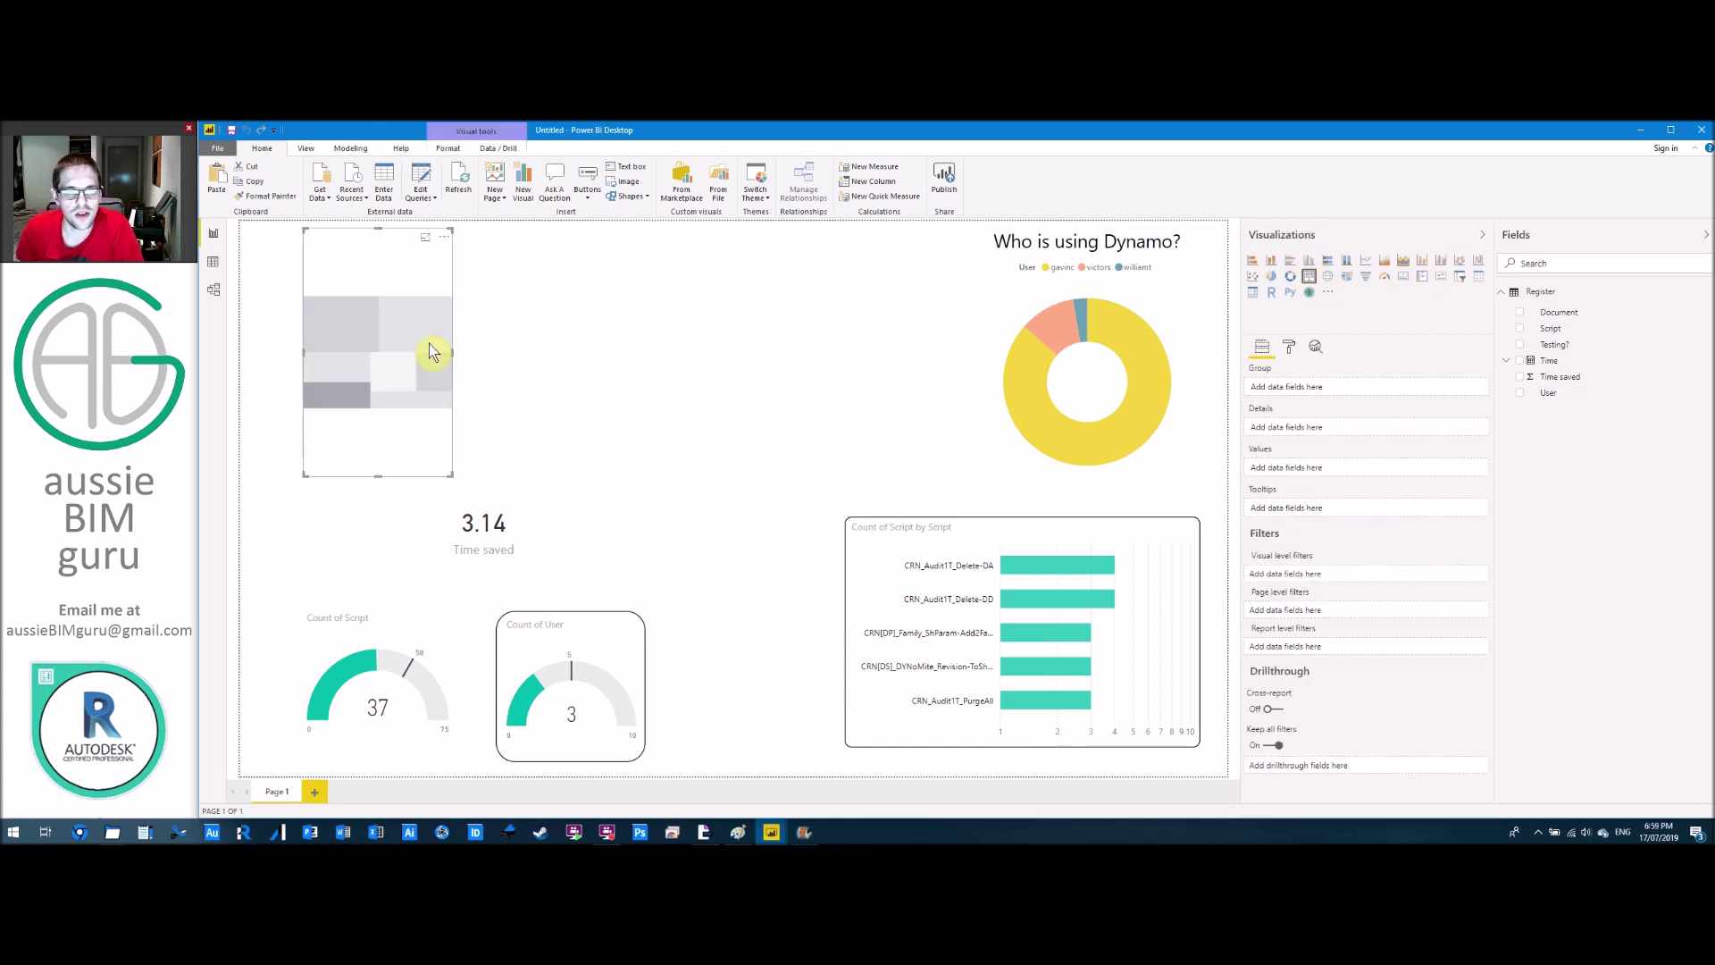
drag(449, 476, 676, 459)
drag(443, 306, 438, 317)
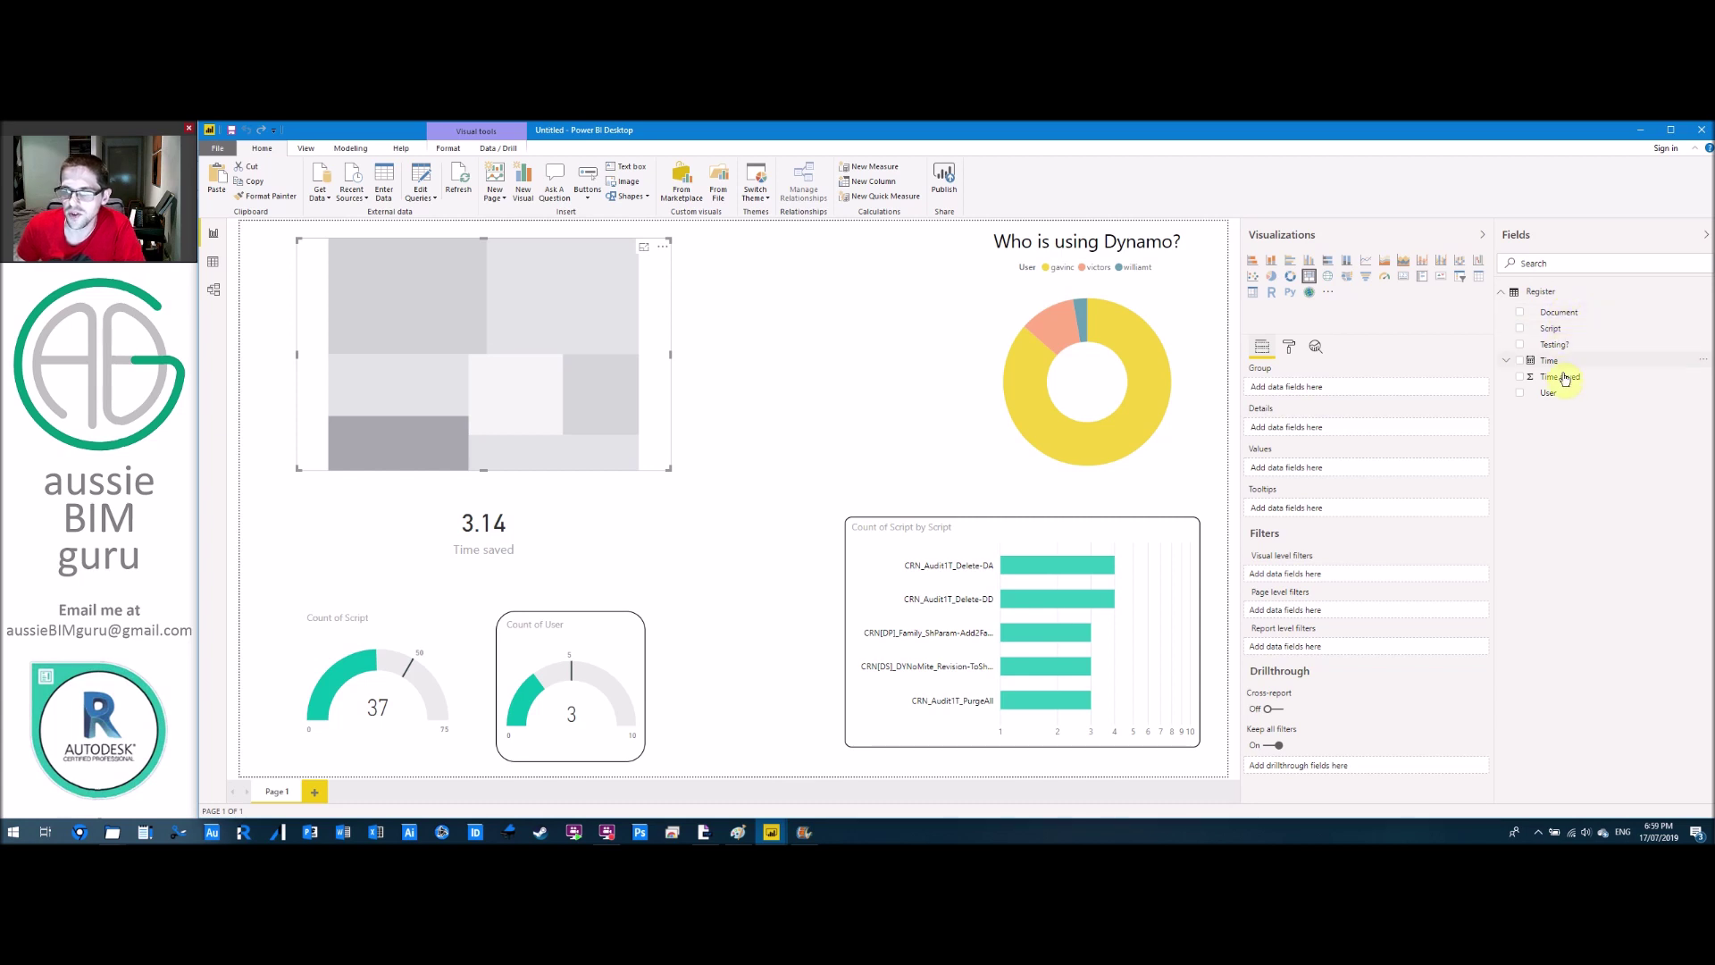
drag(1567, 403, 1337, 390)
drag(1529, 390, 1322, 475)
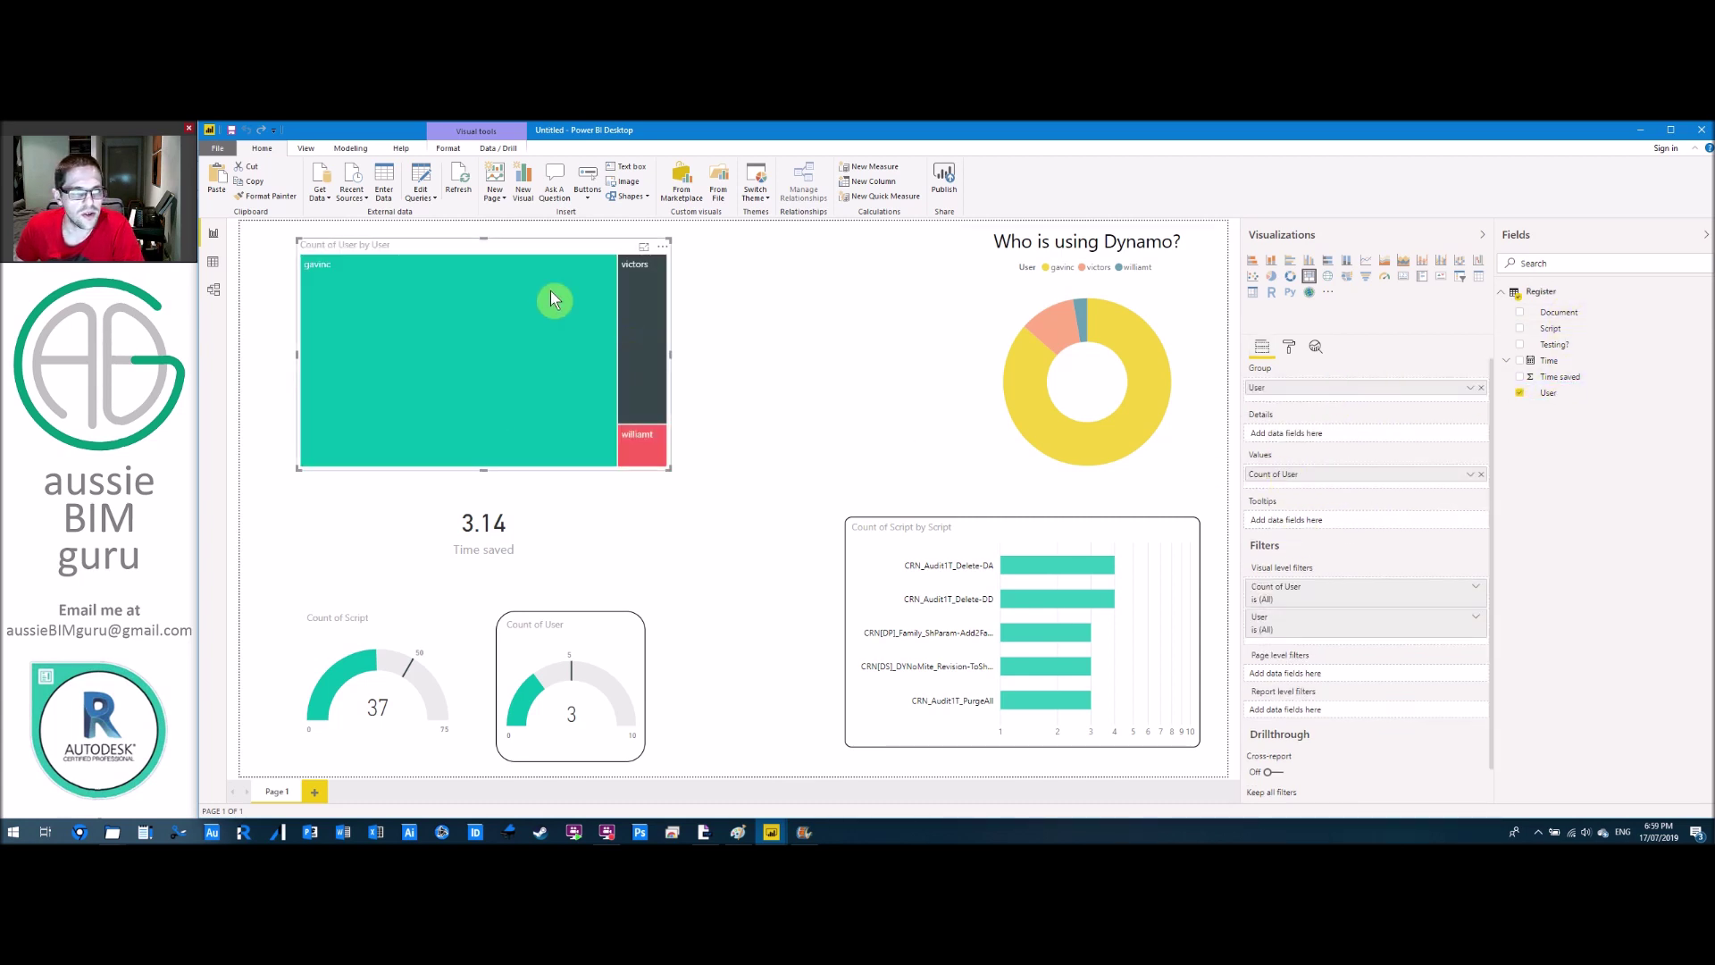
Select different user blocks in the treemap to cross-filter the other visuals, and clear the selection again.
click(745, 323)
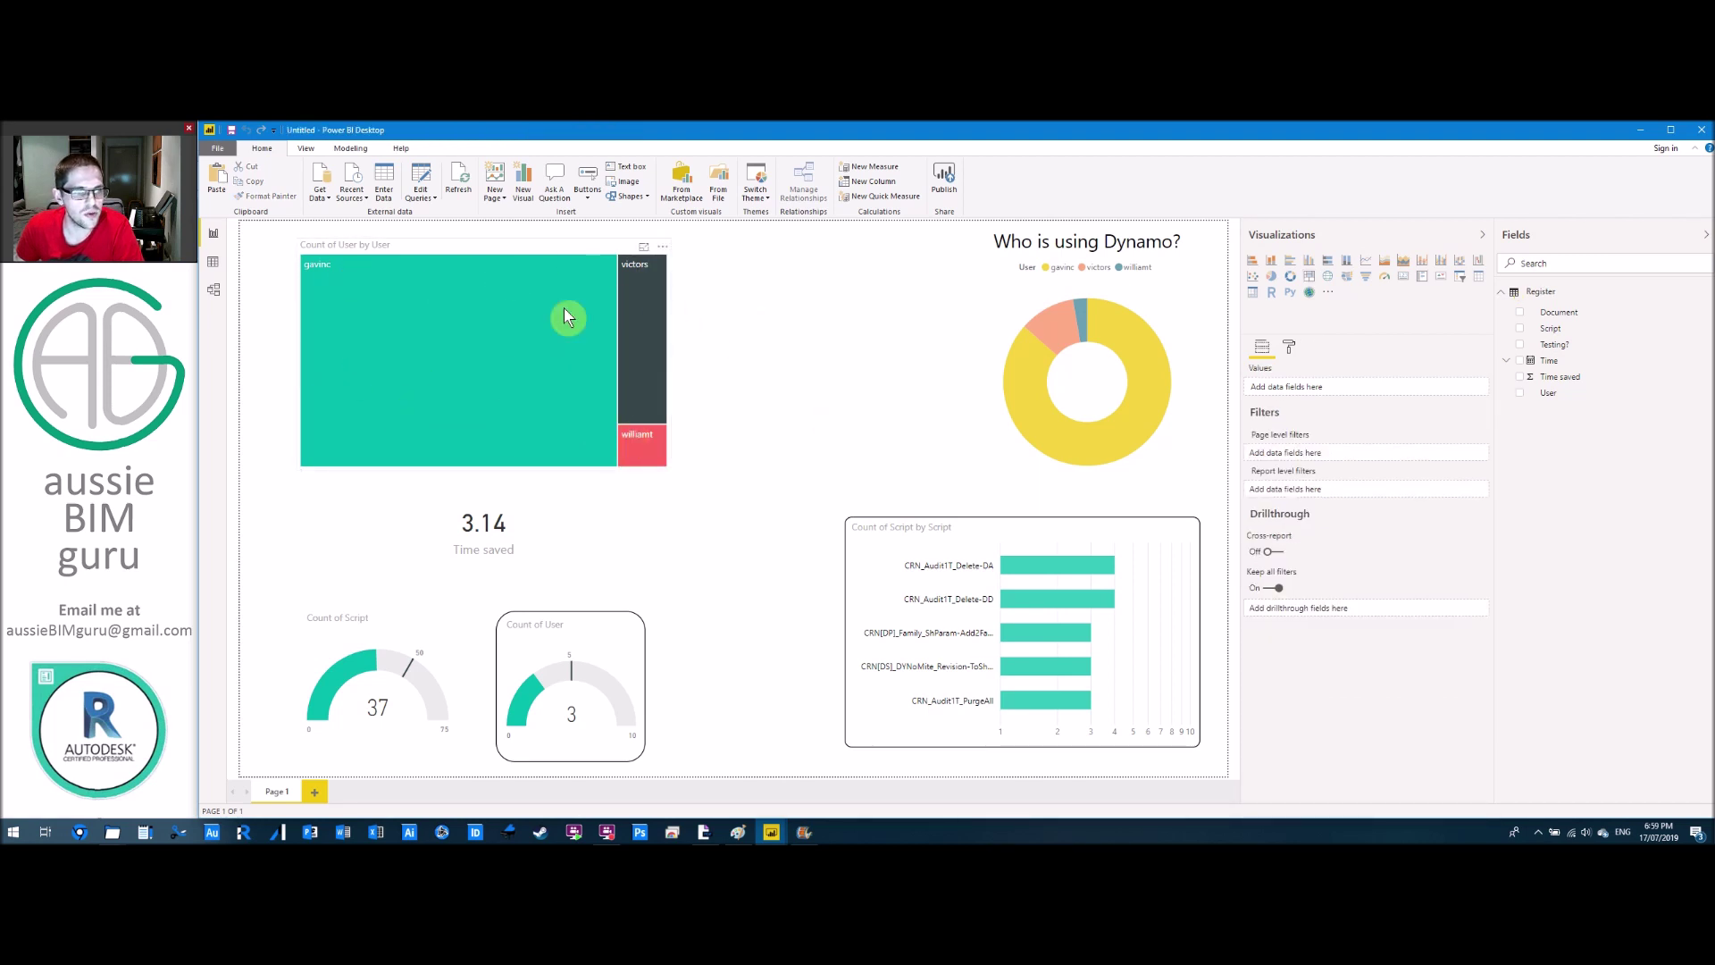
click(459, 315)
click(643, 447)
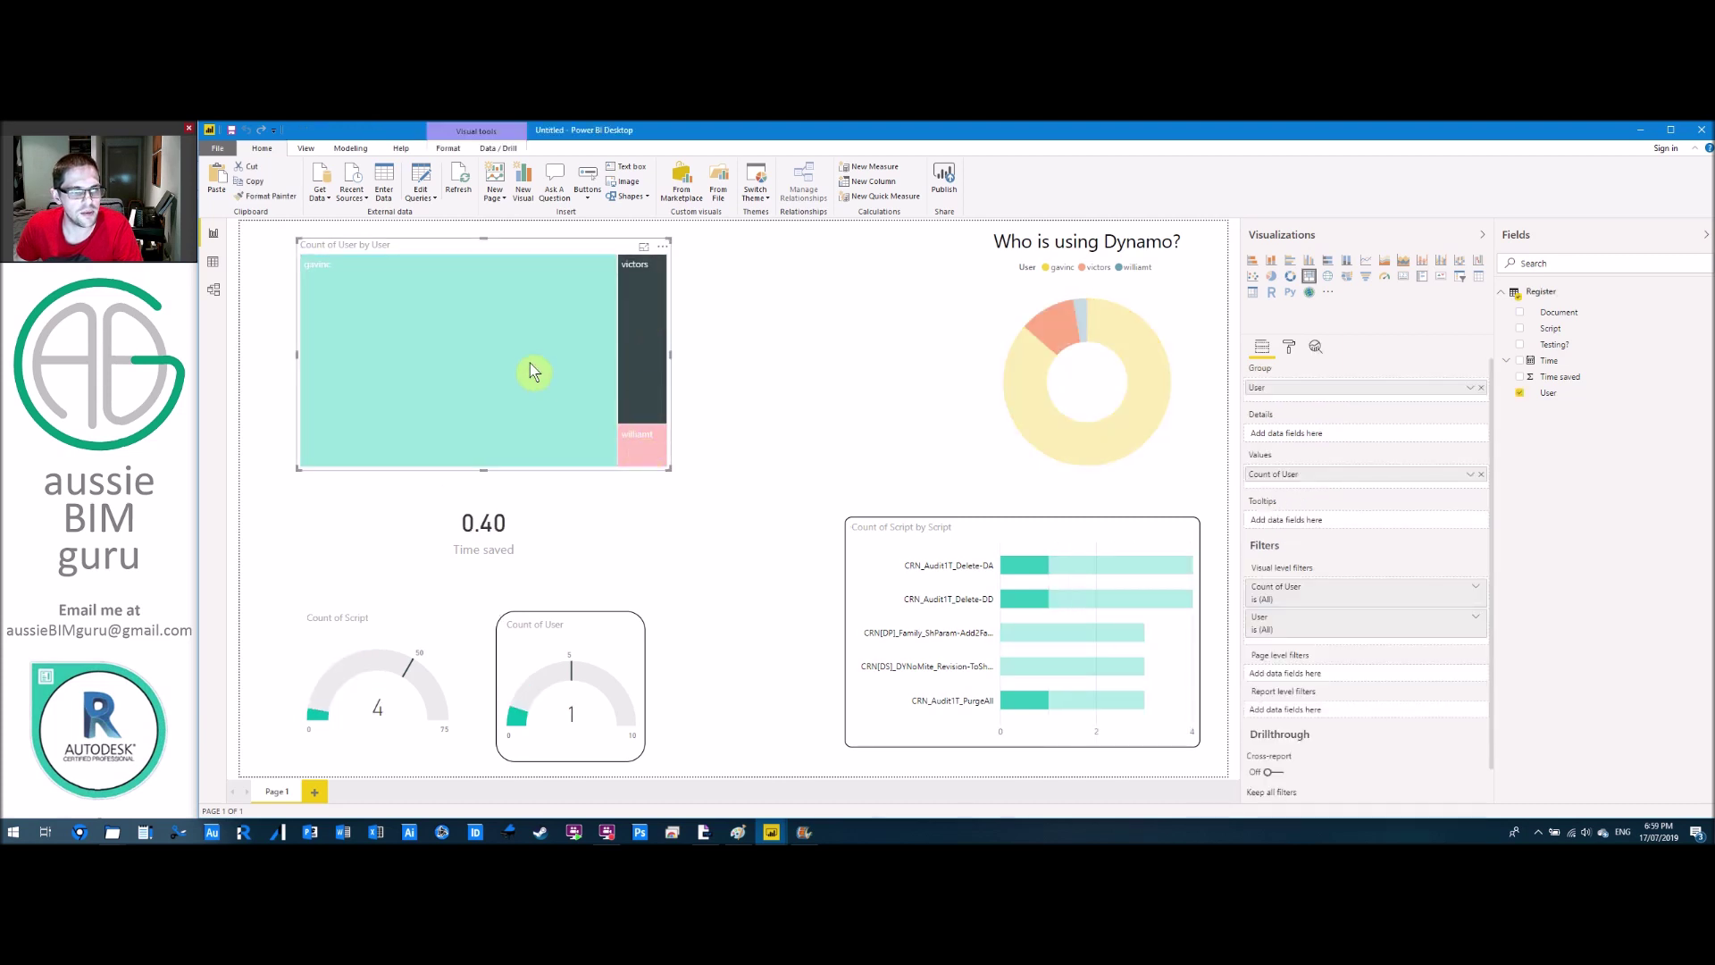
click(501, 352)
click(649, 286)
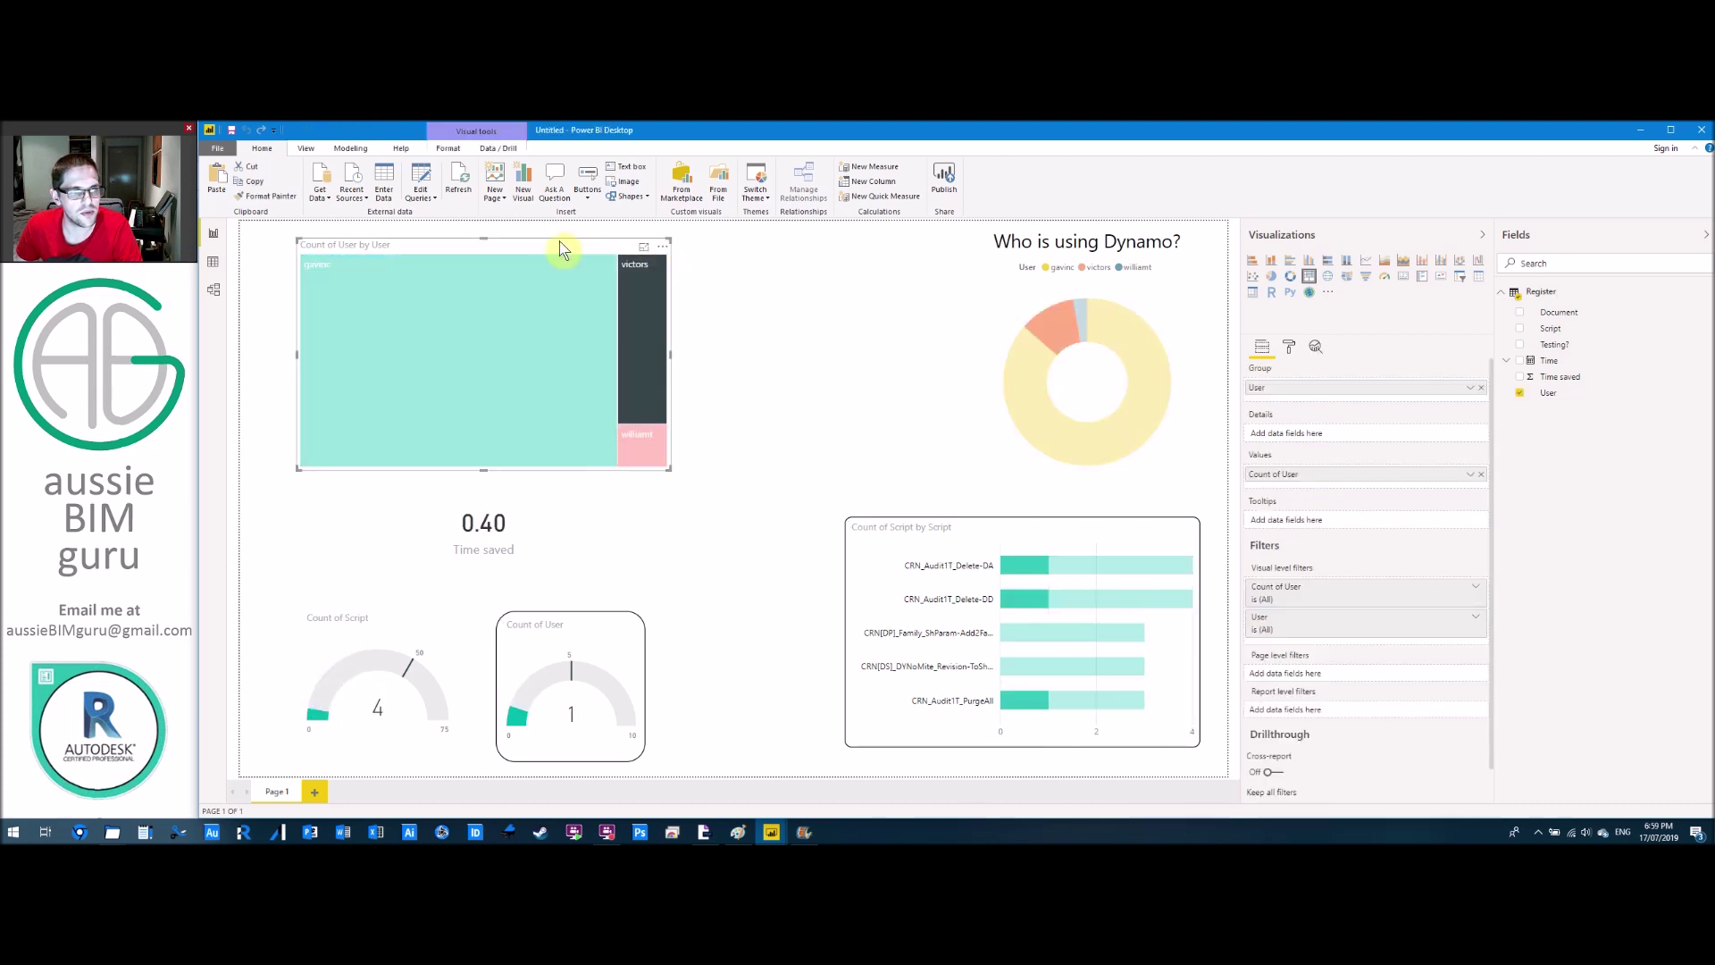
click(765, 325)
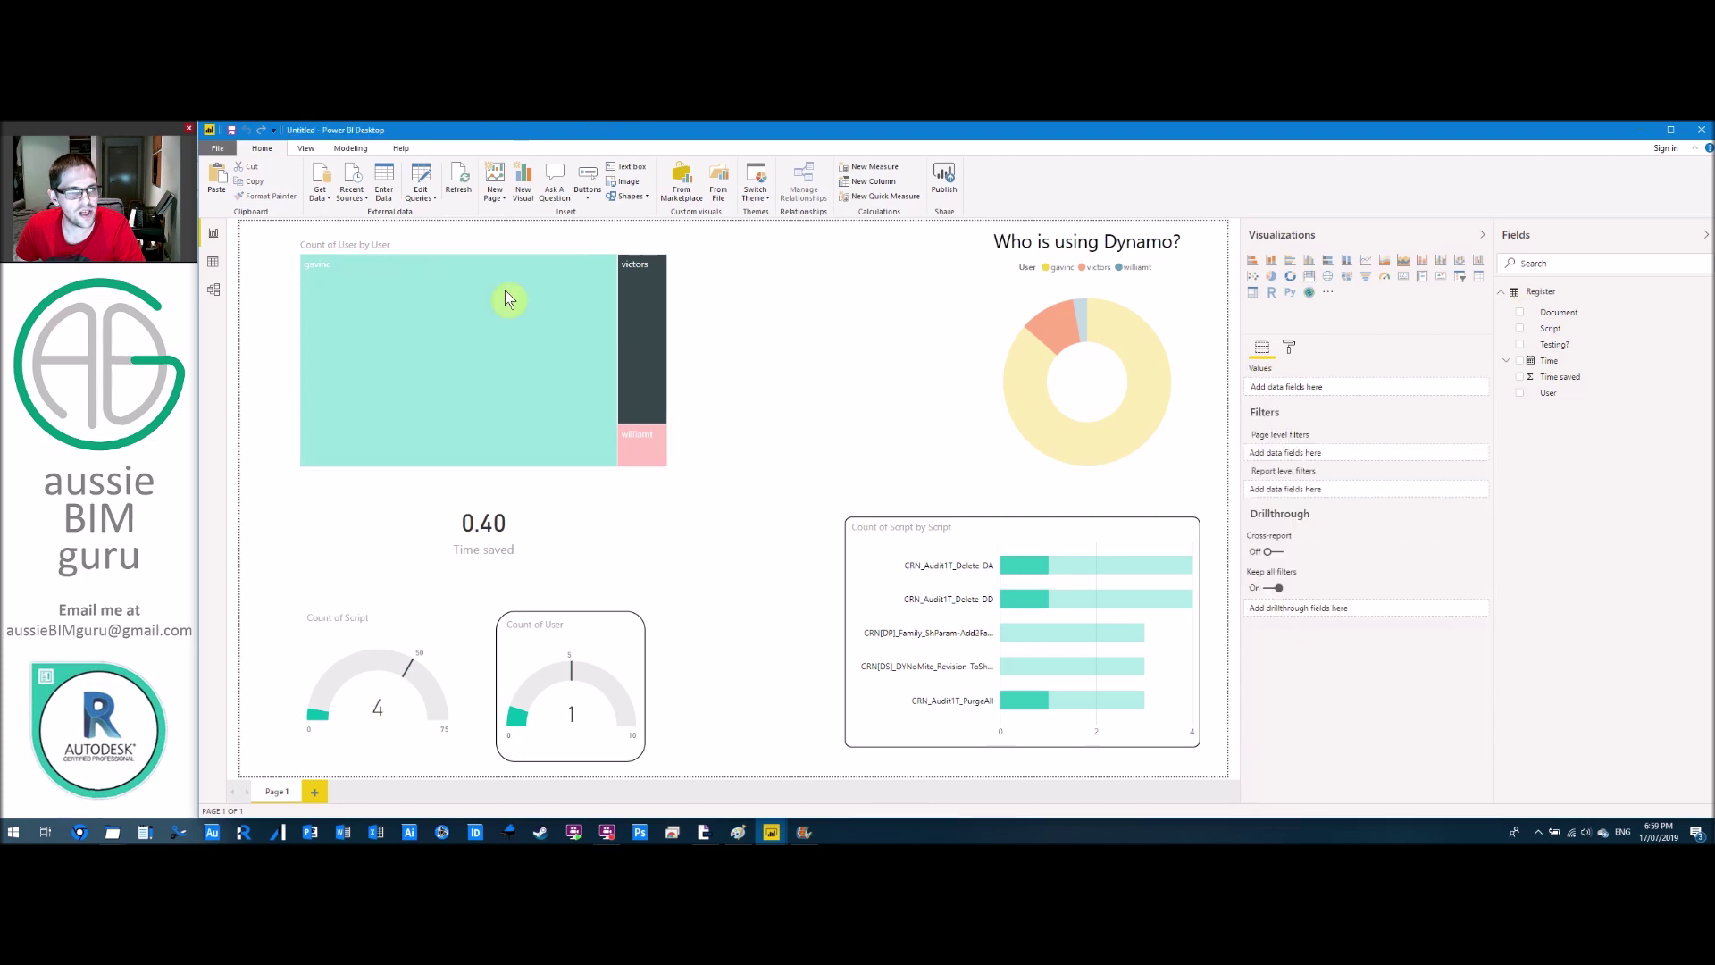
click(474, 254)
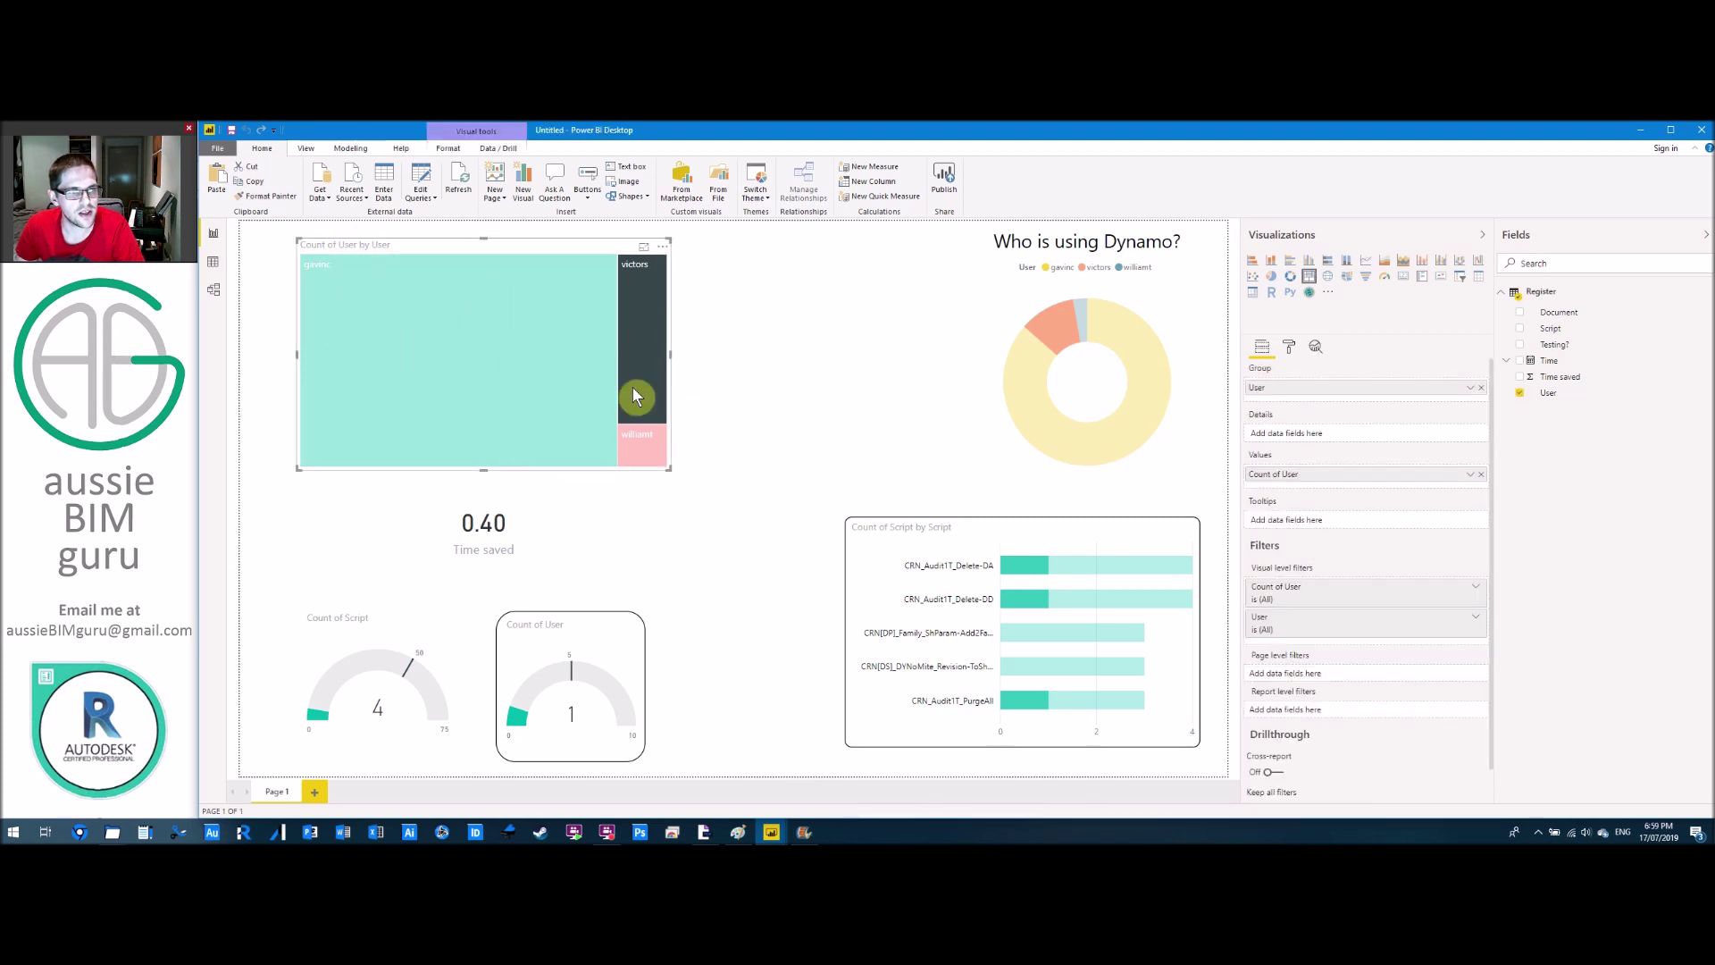
click(987, 357)
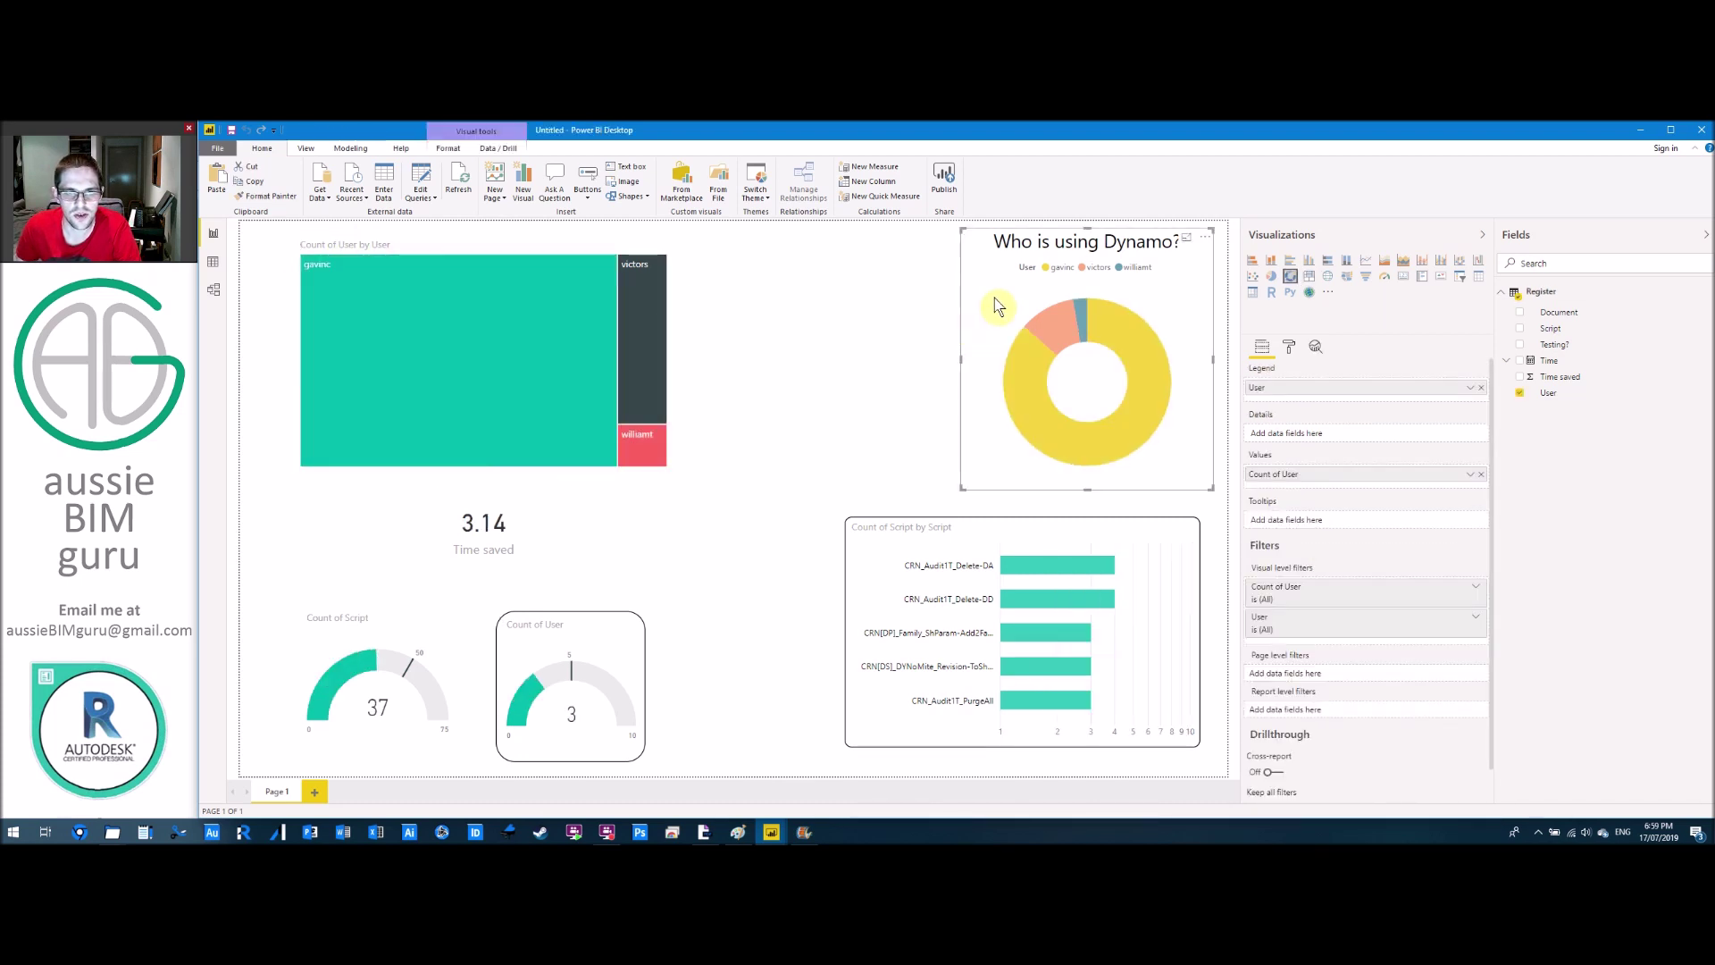
Delete the treemap from the report page.
click(566, 370)
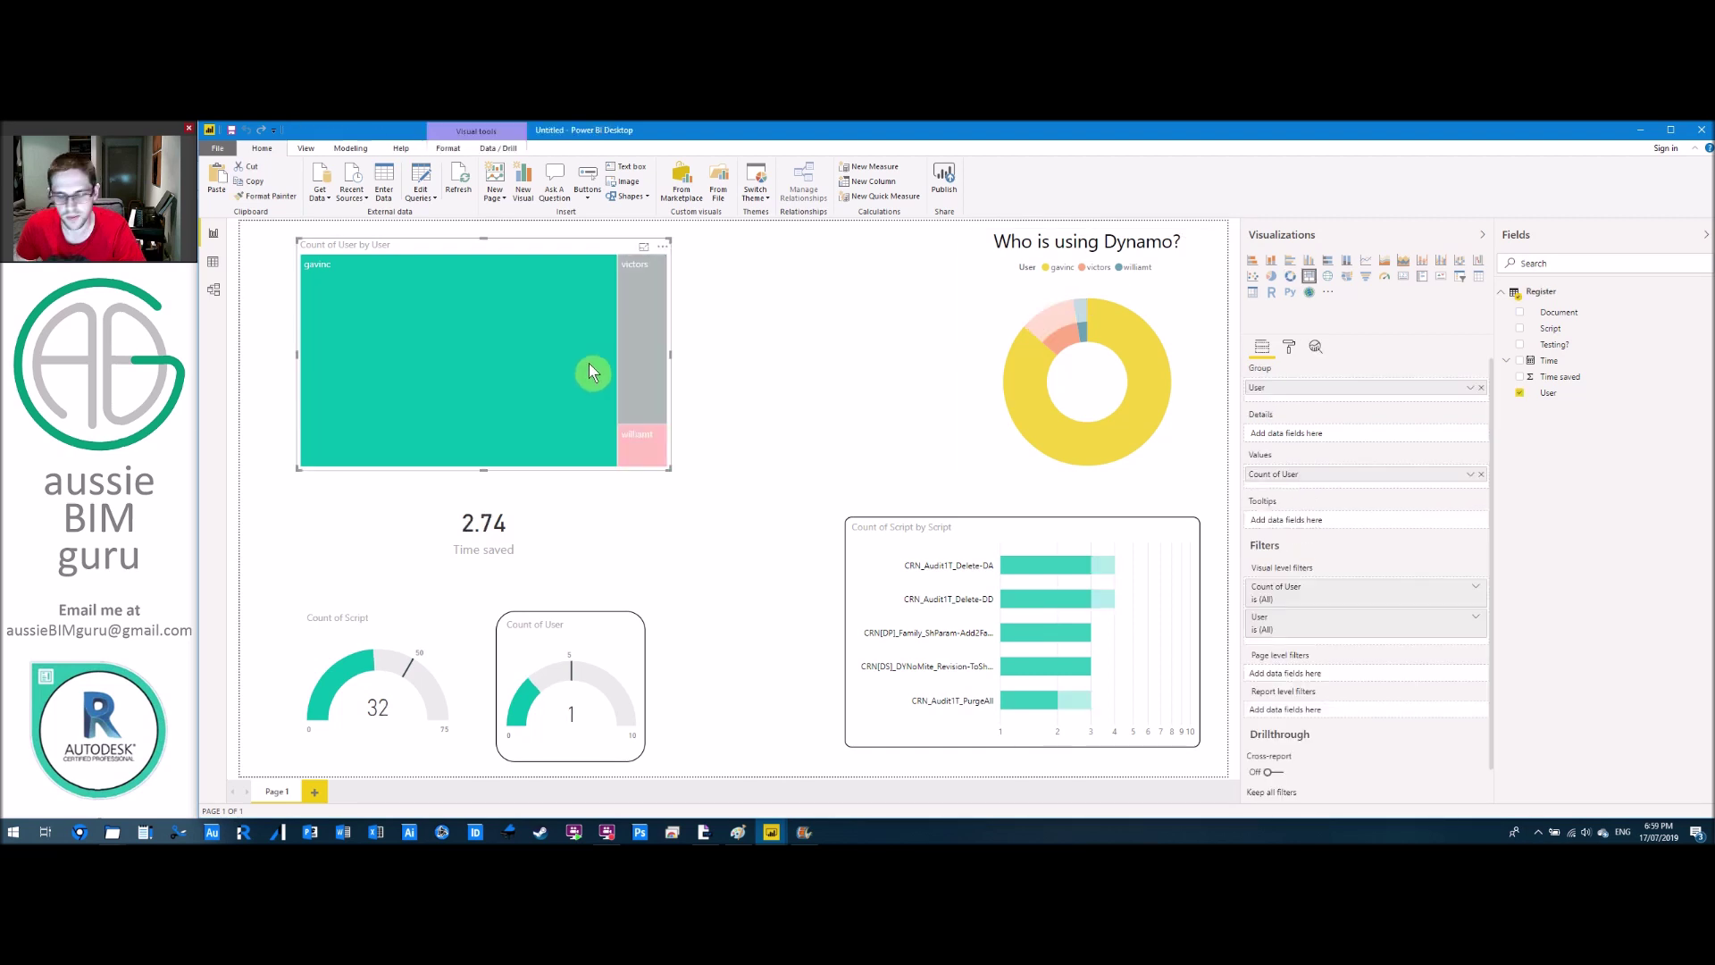
key(Delete)
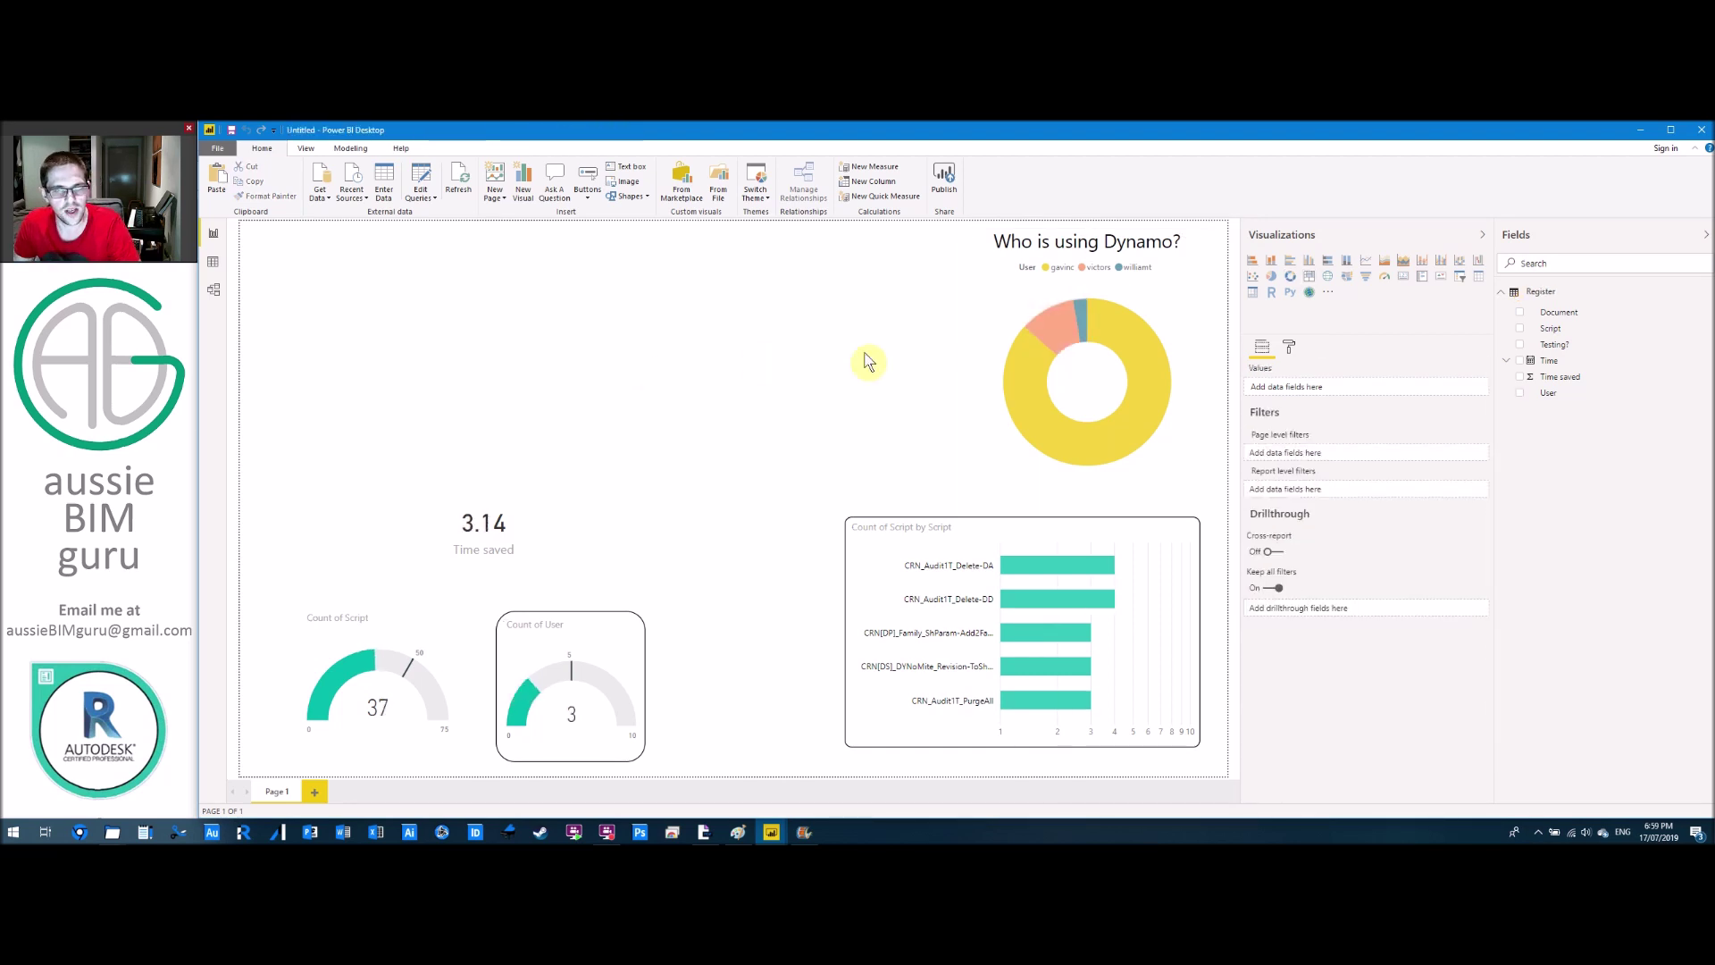
click(1328, 281)
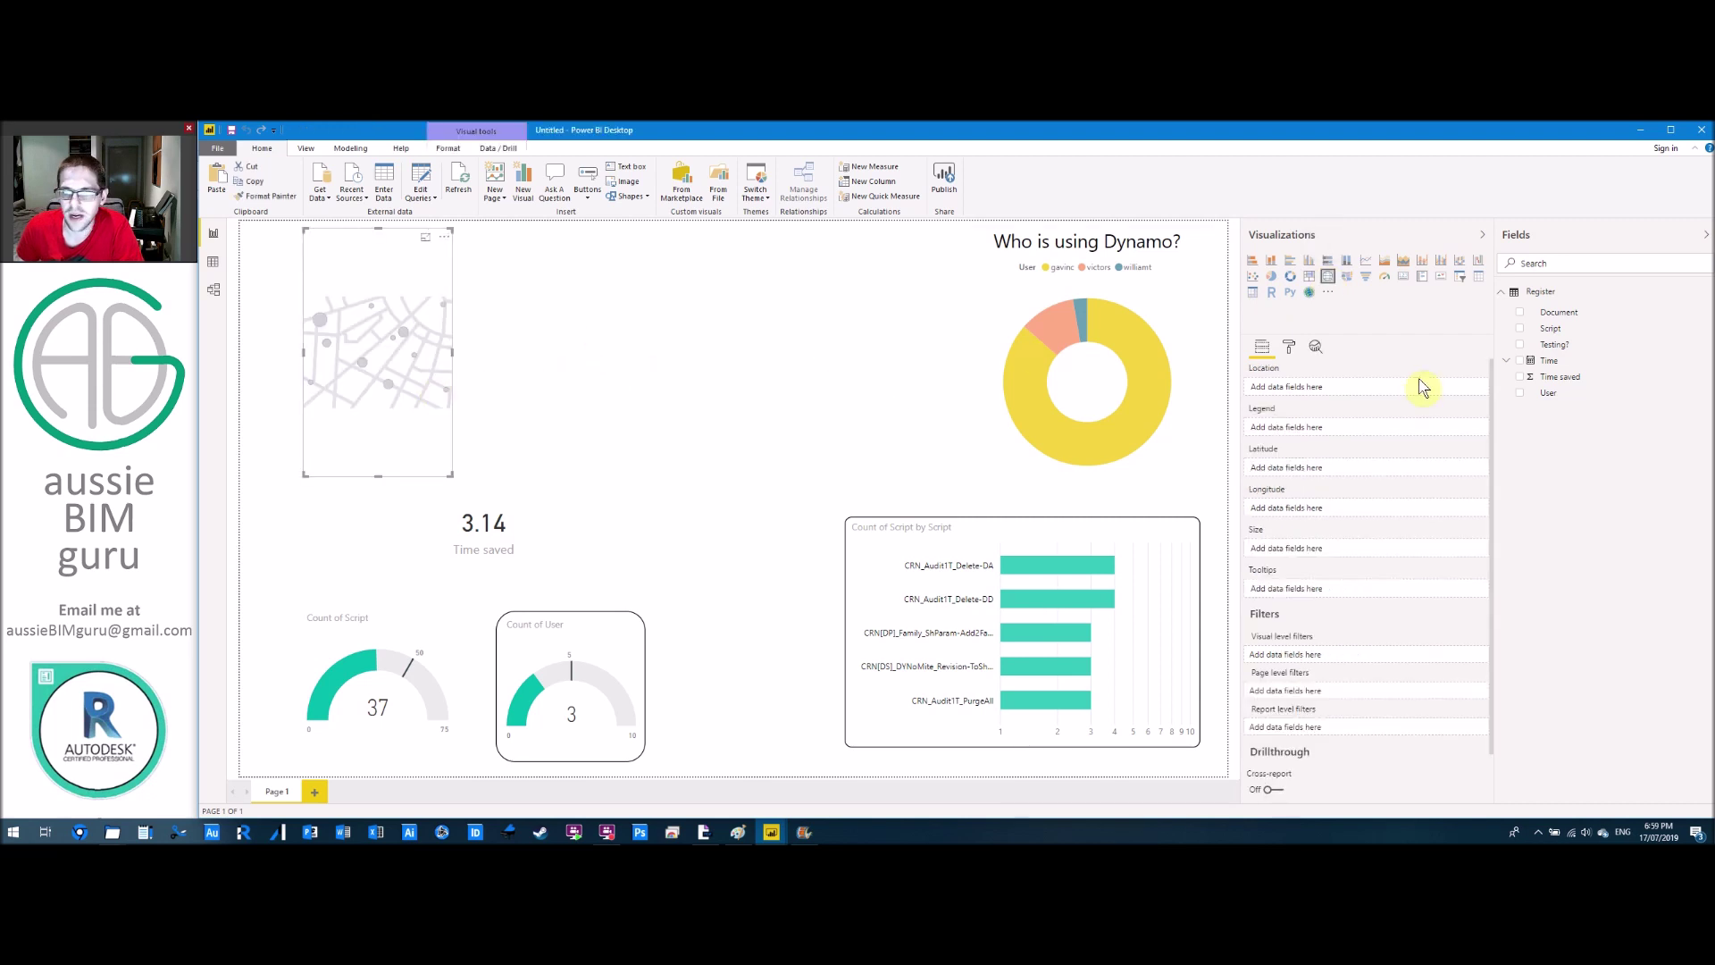
mouse_move(1557, 398)
mouse_down()
mouse_move(1331, 387)
mouse_move(1573, 394)
mouse_up()
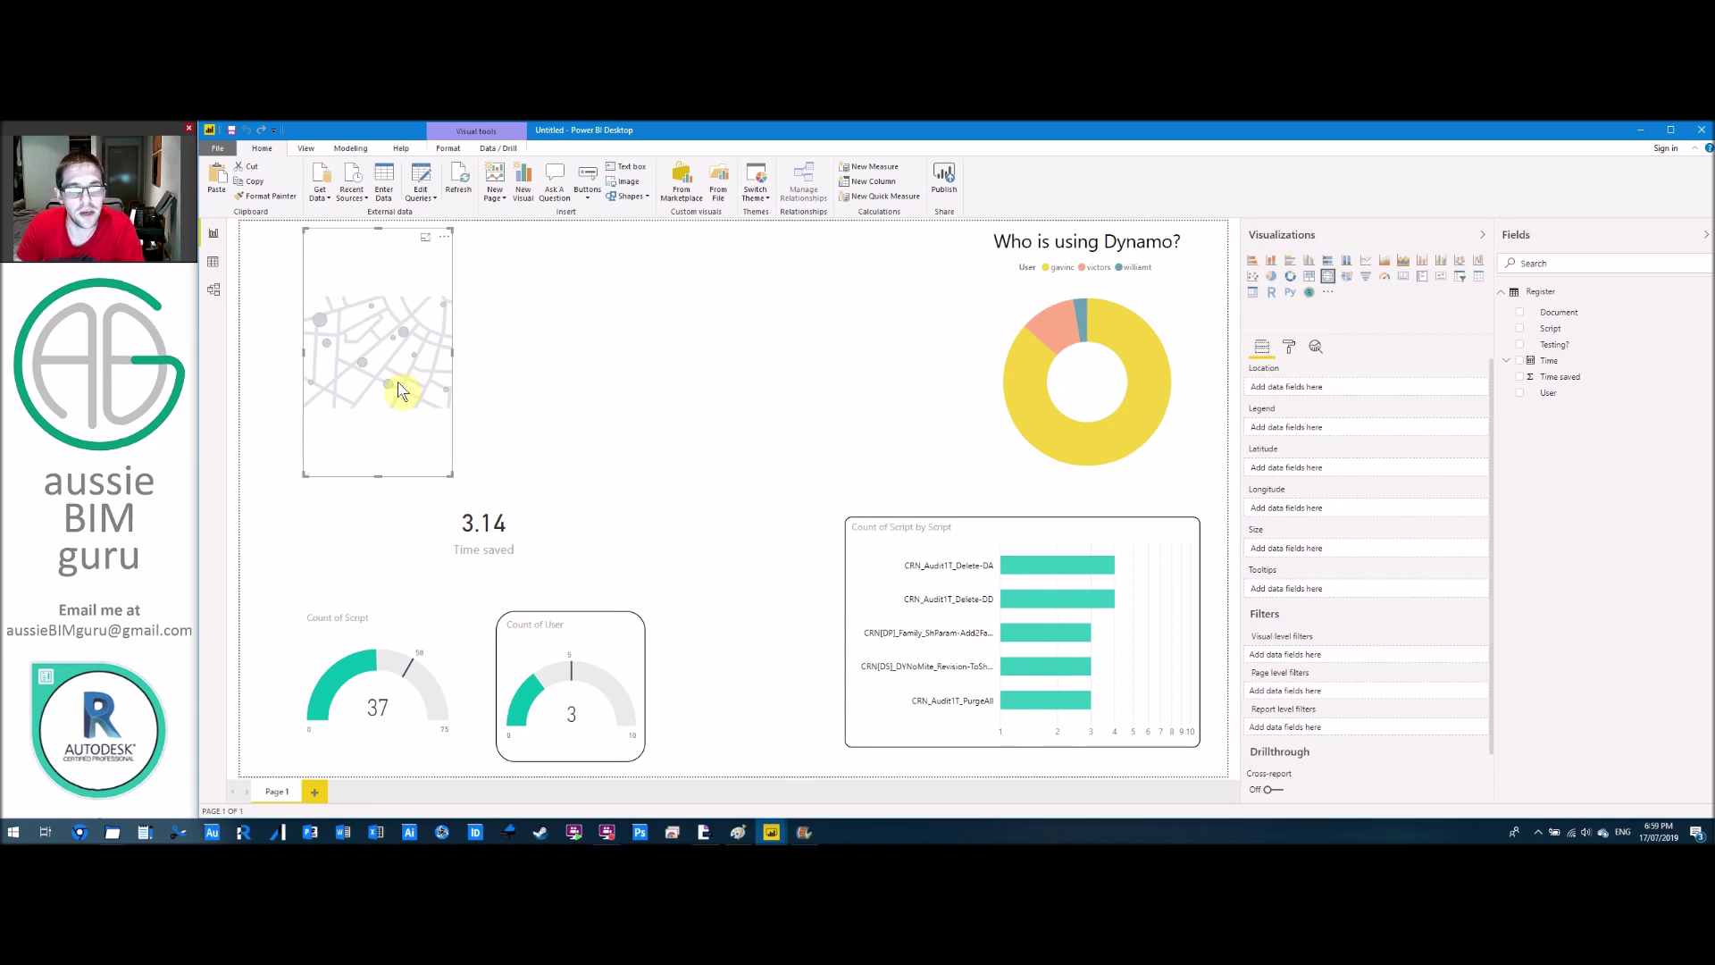
key(Delete)
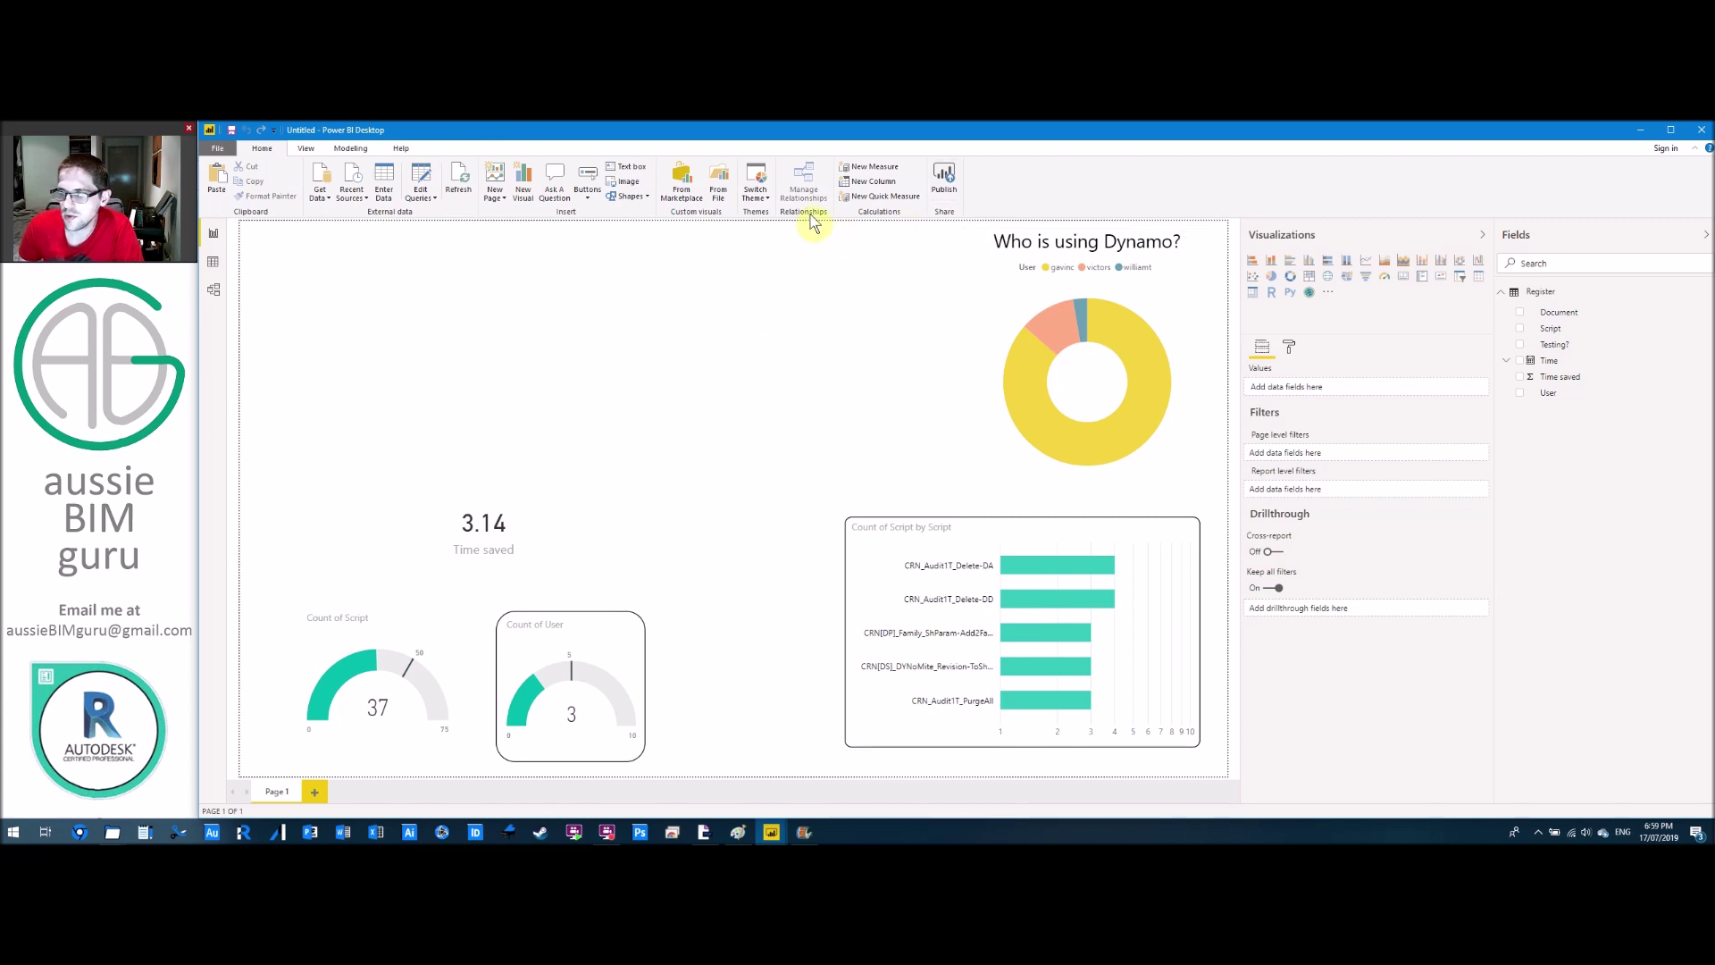
Insert an area chart and resize and position it to fill the empty space above the Time saved card.
click(1386, 261)
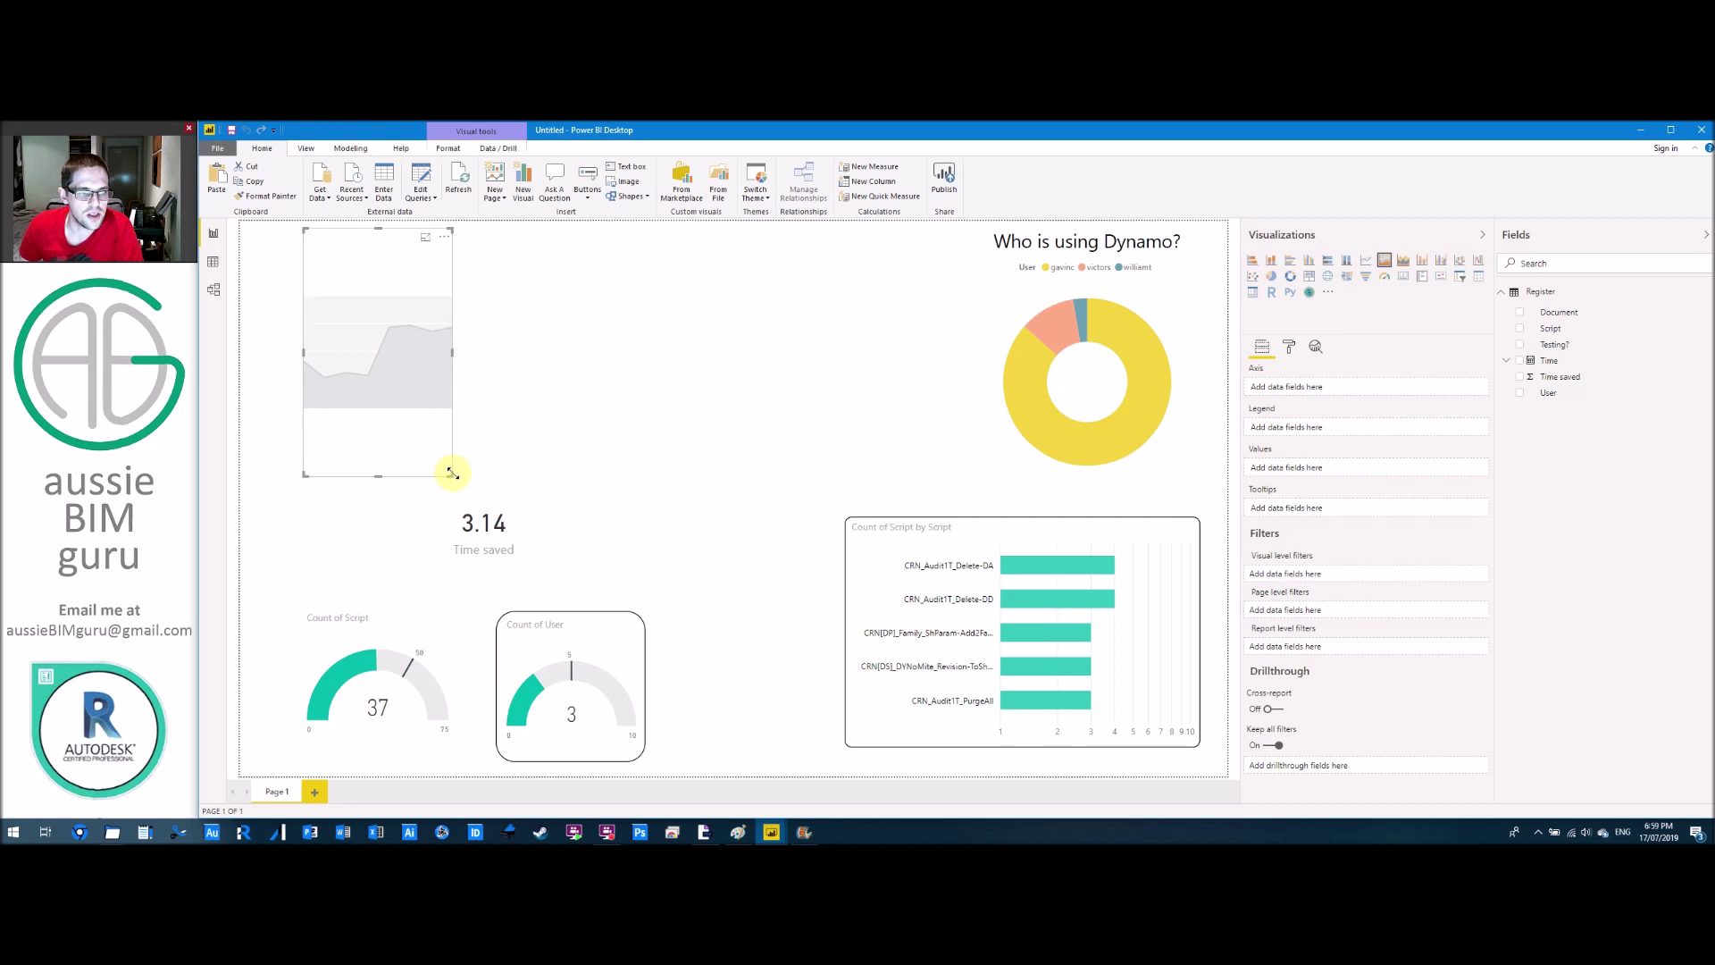
drag(470, 473, 708, 467)
click(280, 230)
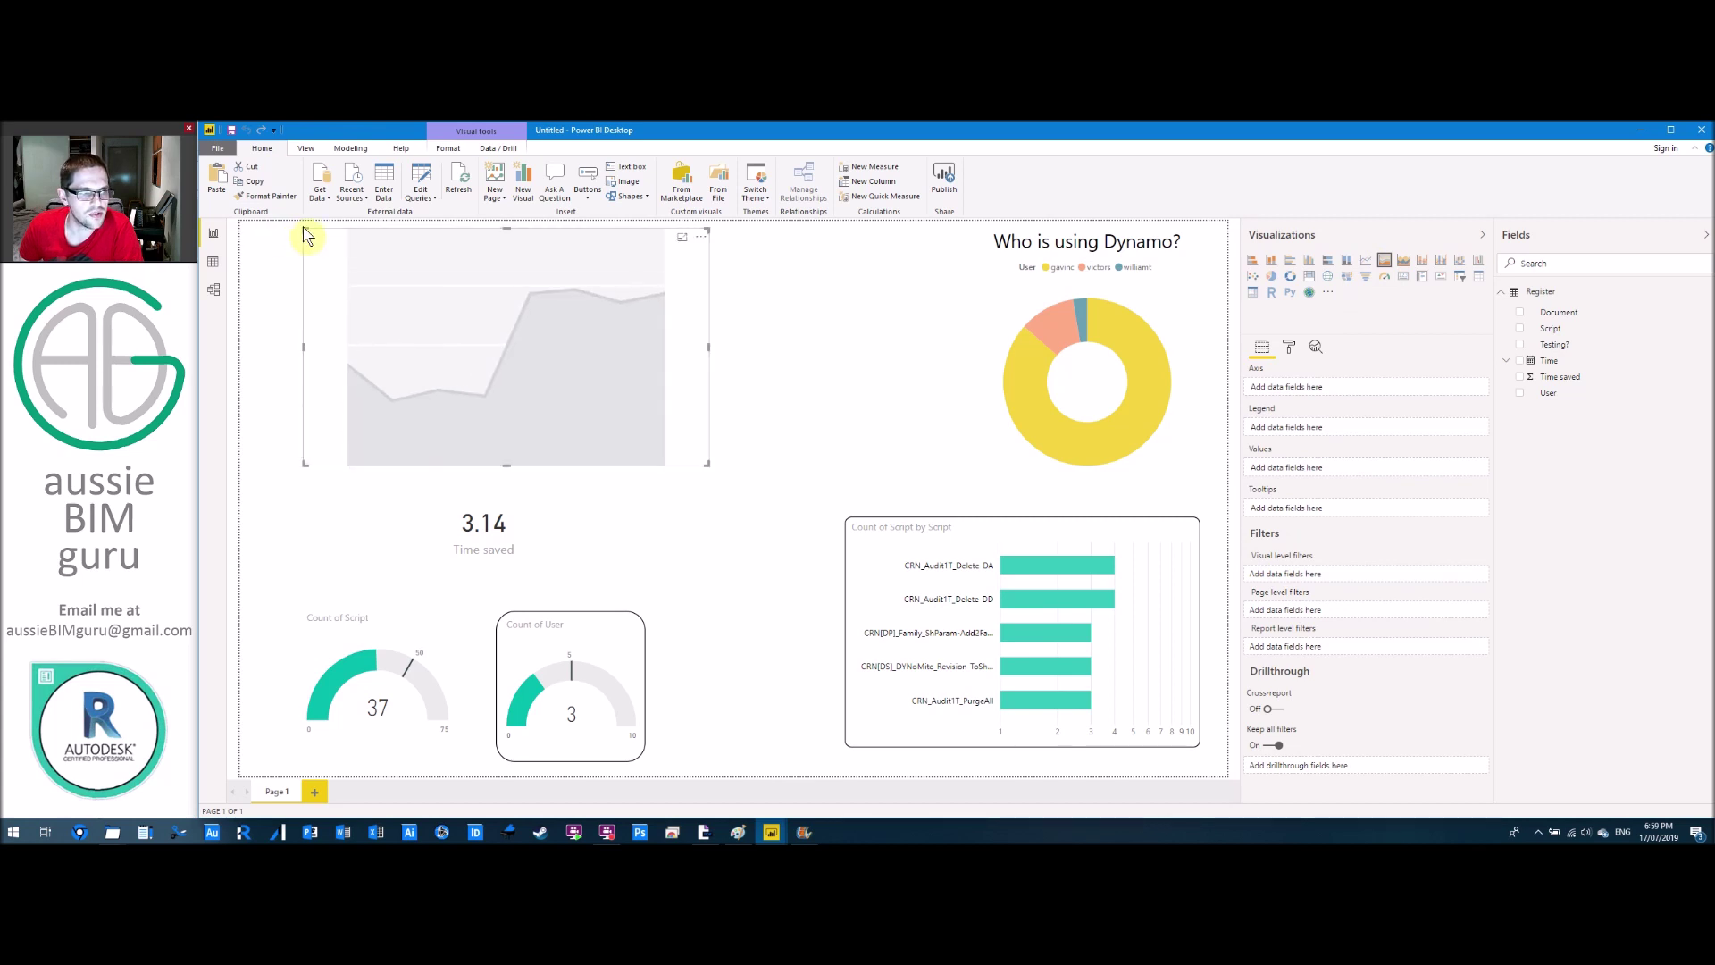
click(306, 238)
drag(272, 248, 259, 237)
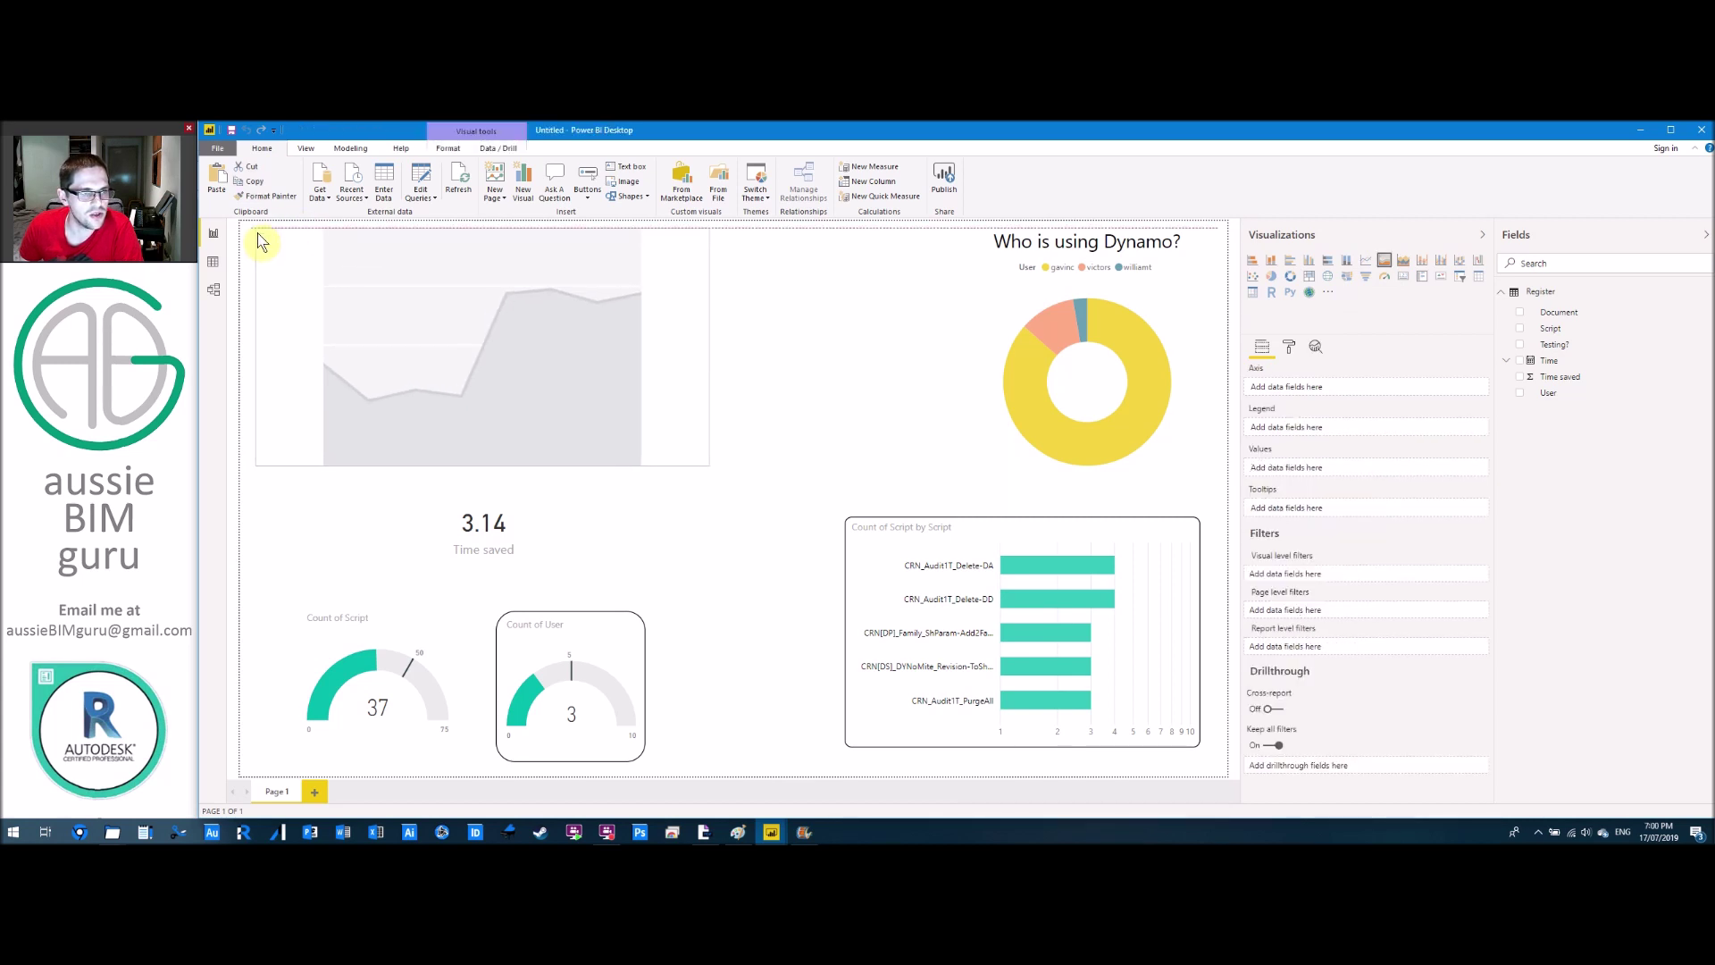
drag(437, 277, 459, 295)
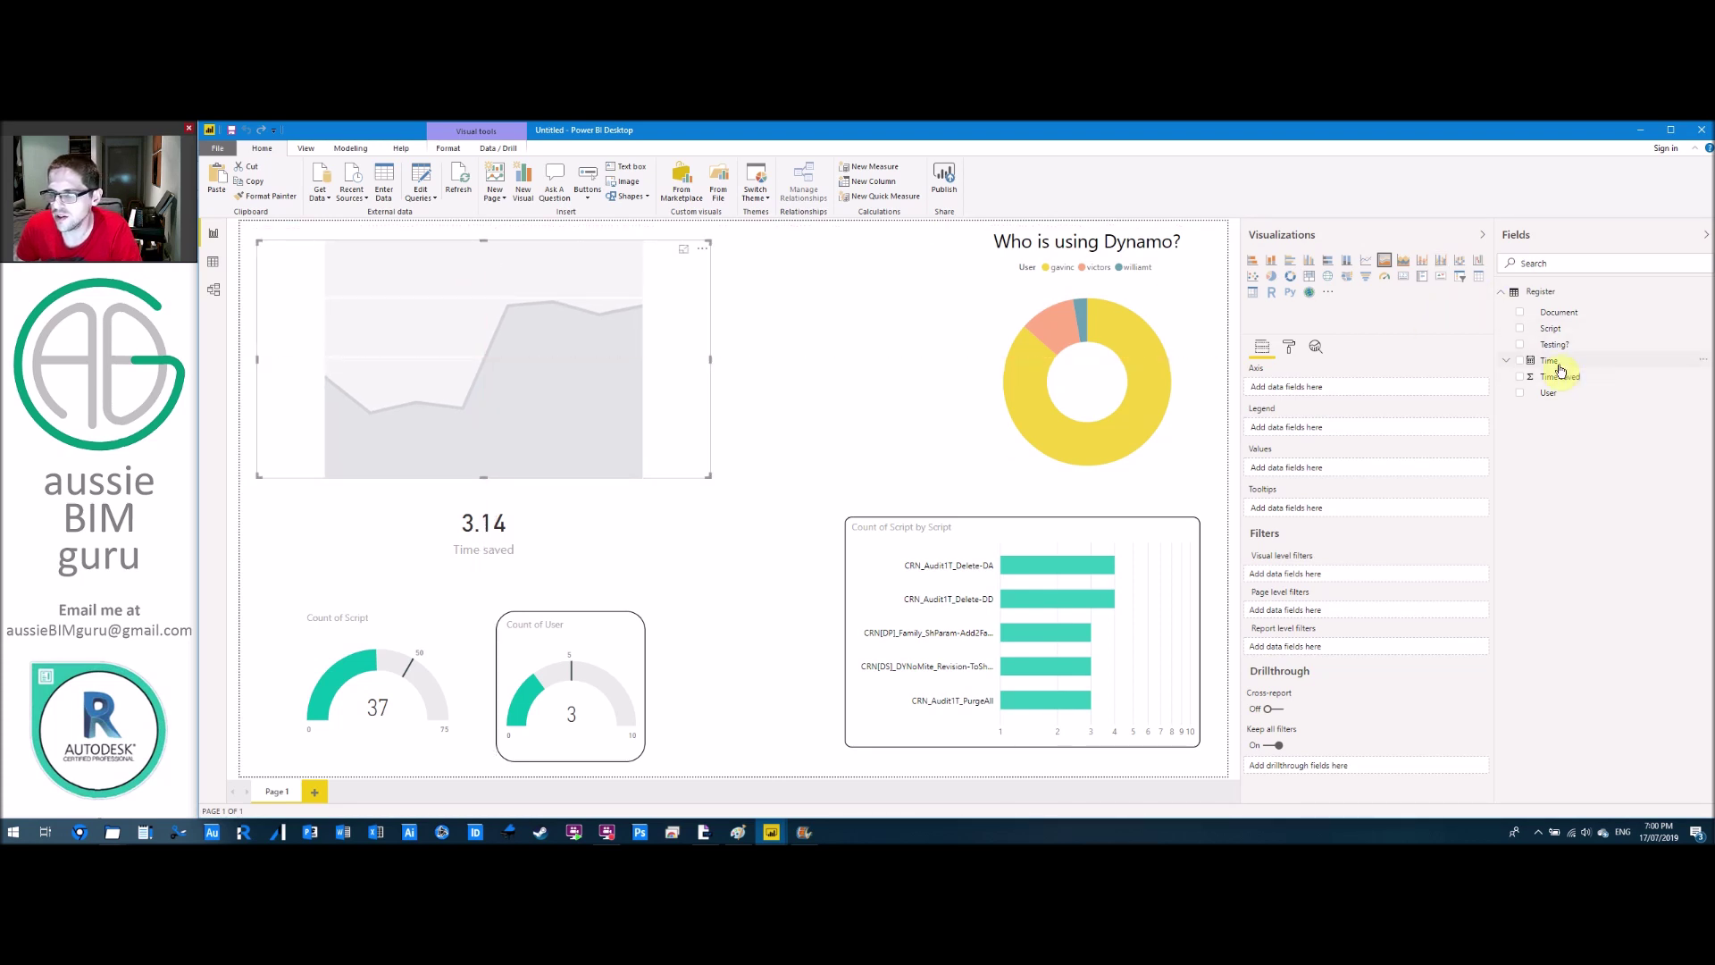
Put Time on the area chart's axis with only the Month level kept, and add Script as its value.
drag(1565, 371, 1320, 398)
click(1481, 401)
click(1481, 400)
click(1482, 414)
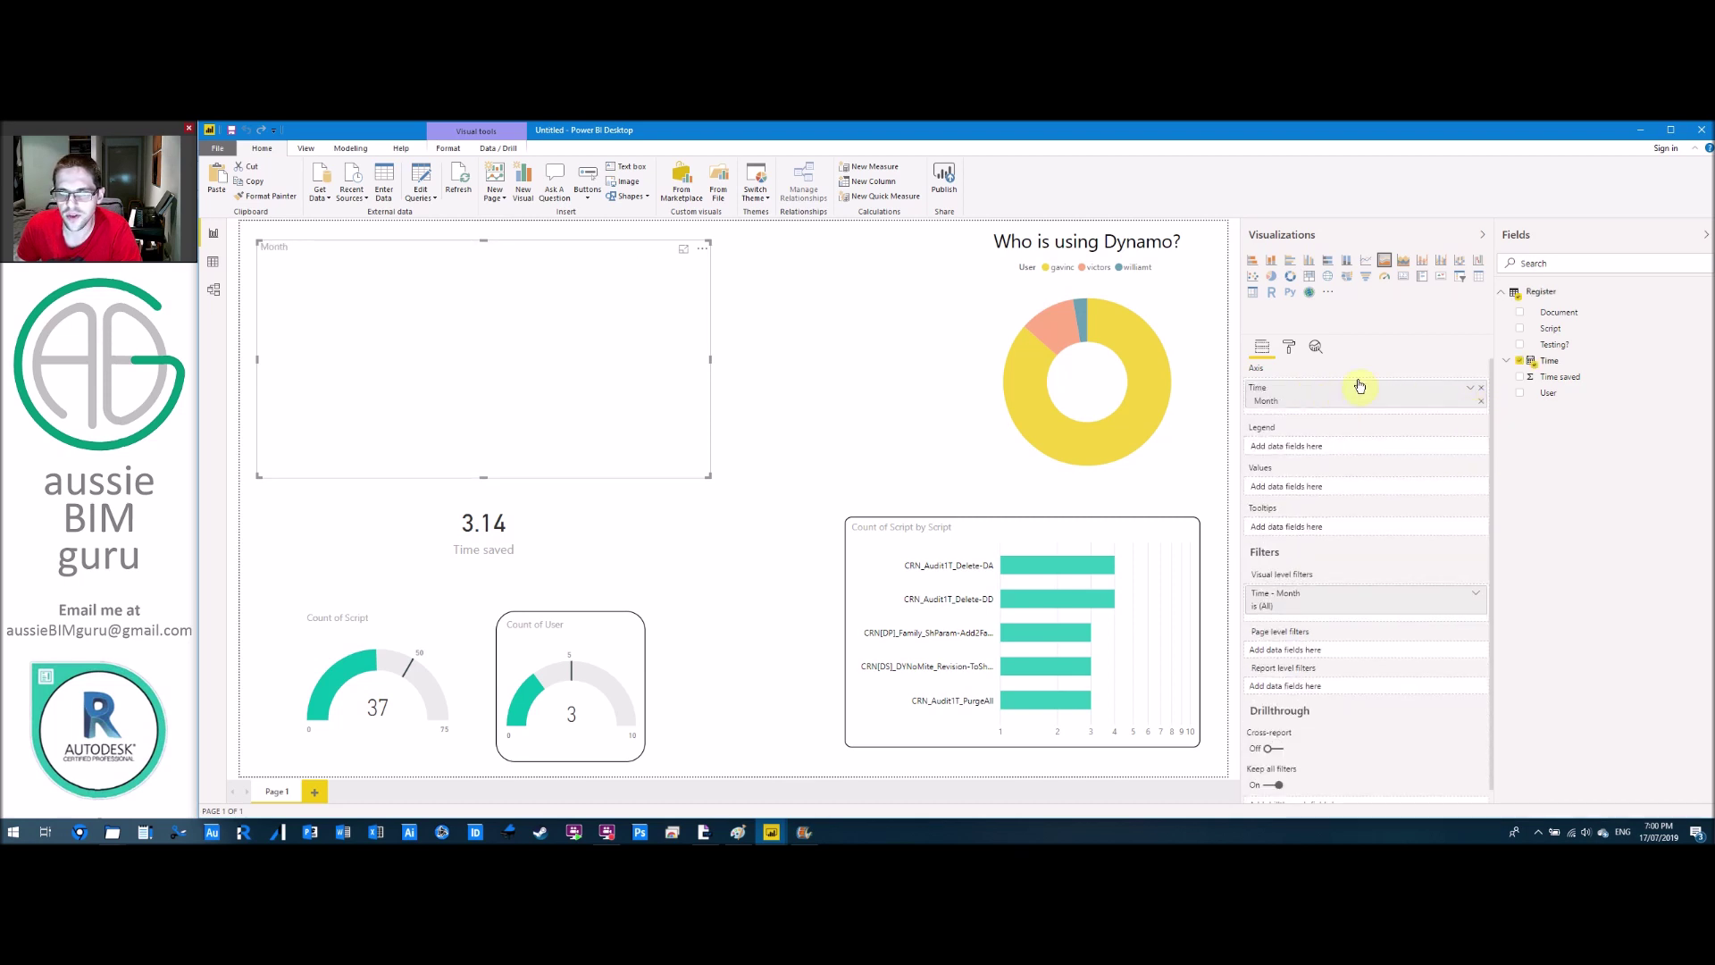
drag(1561, 330, 1347, 488)
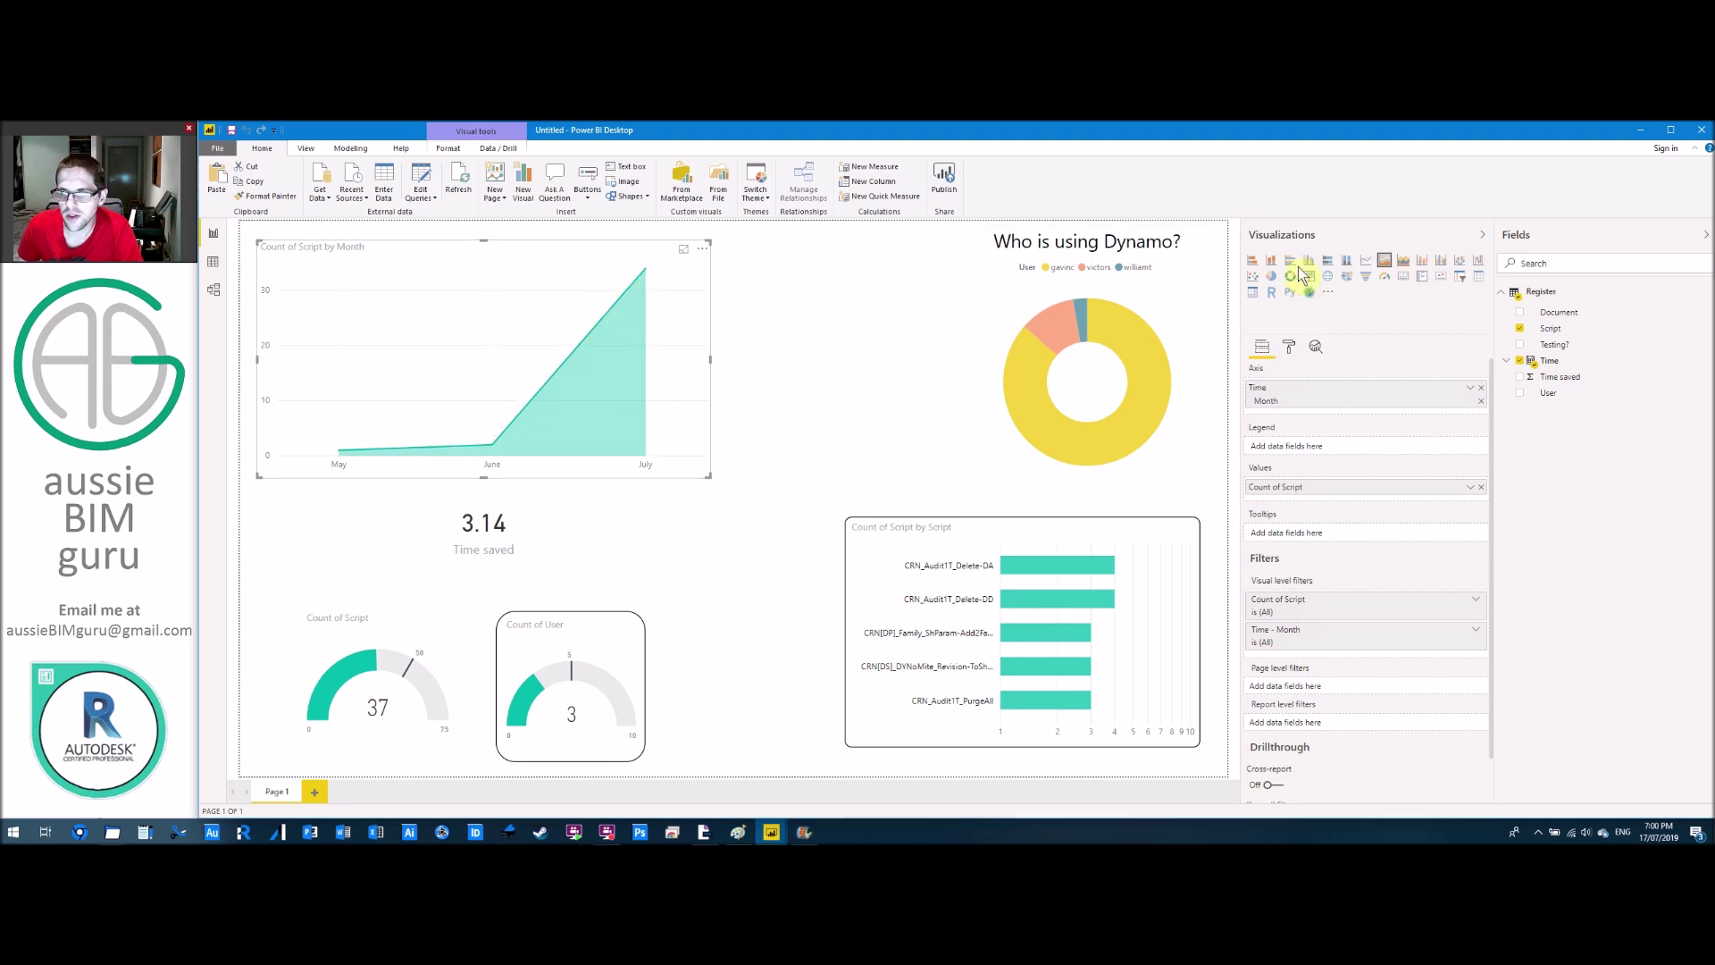
Turn on the area chart's data labels, trying the Above position before setting it to Under.
click(1290, 349)
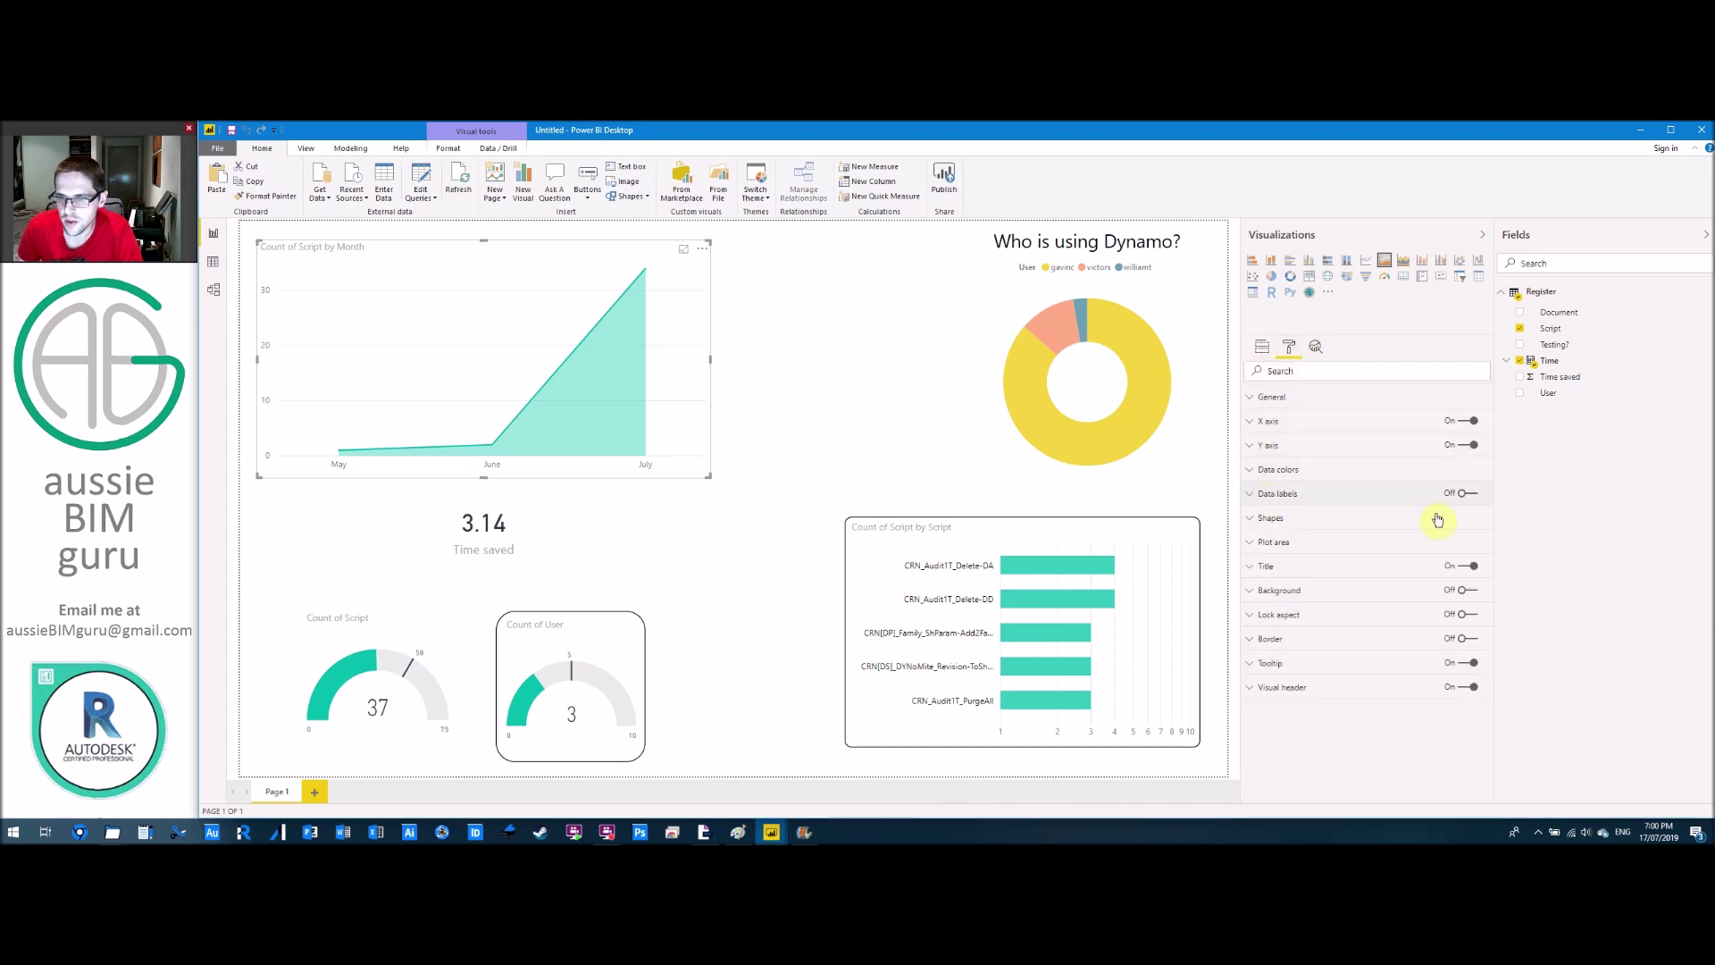
click(1466, 493)
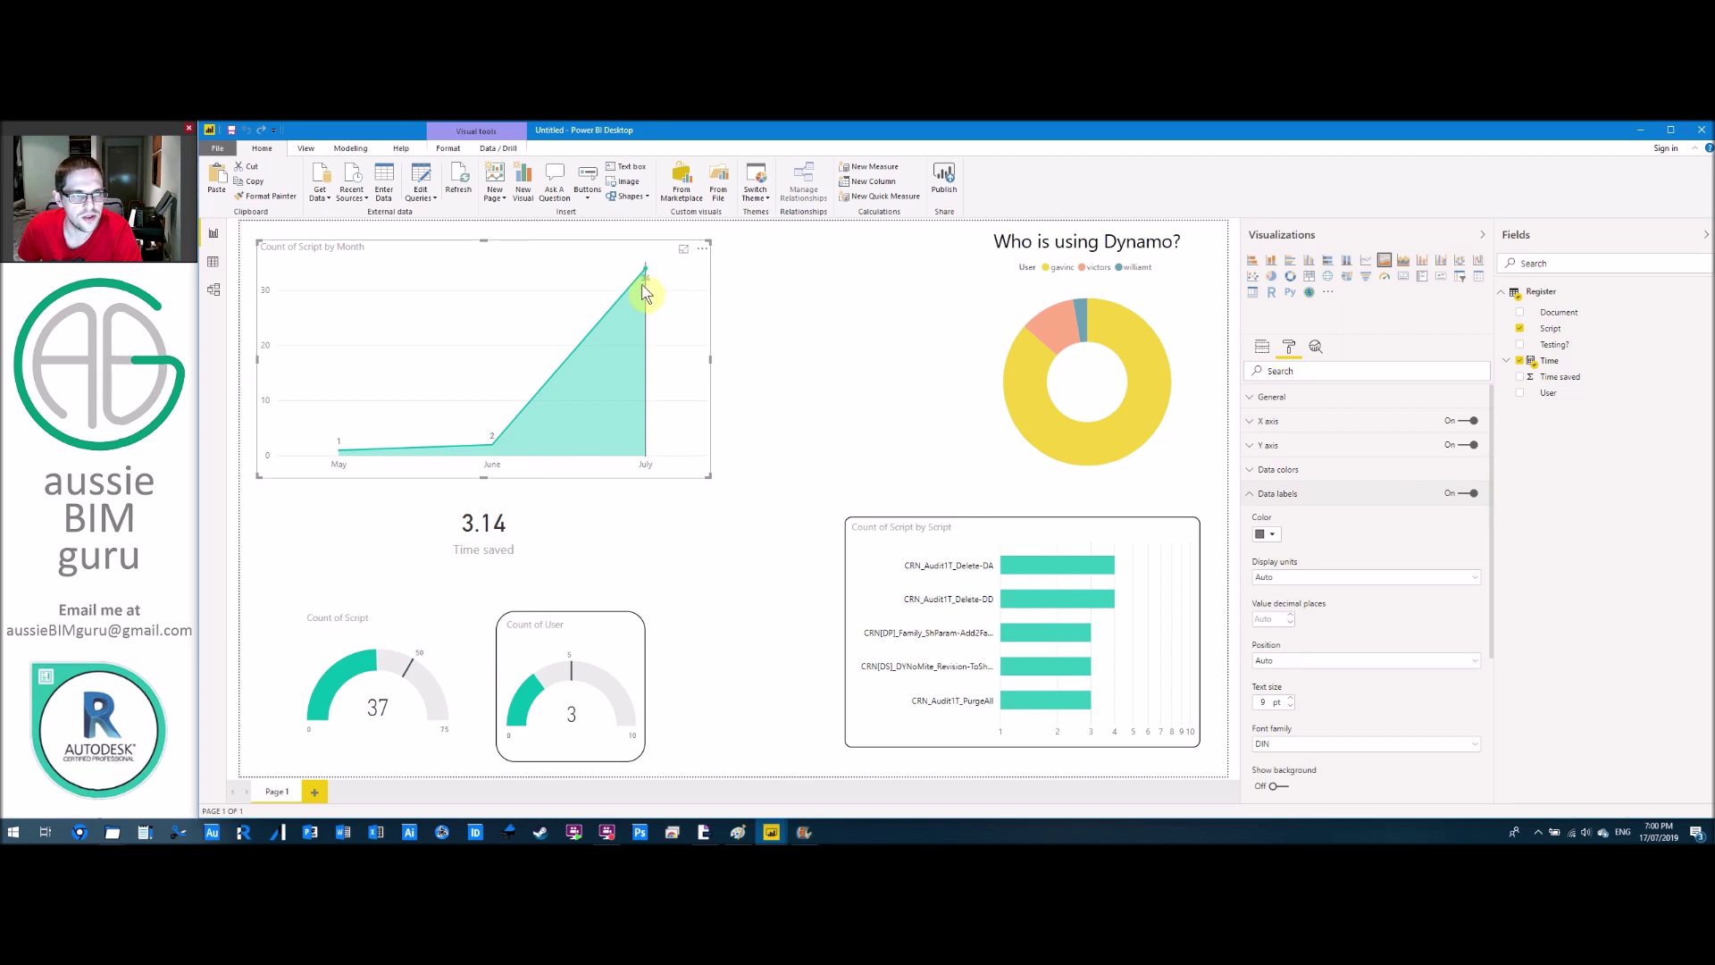
click(1302, 582)
click(1313, 598)
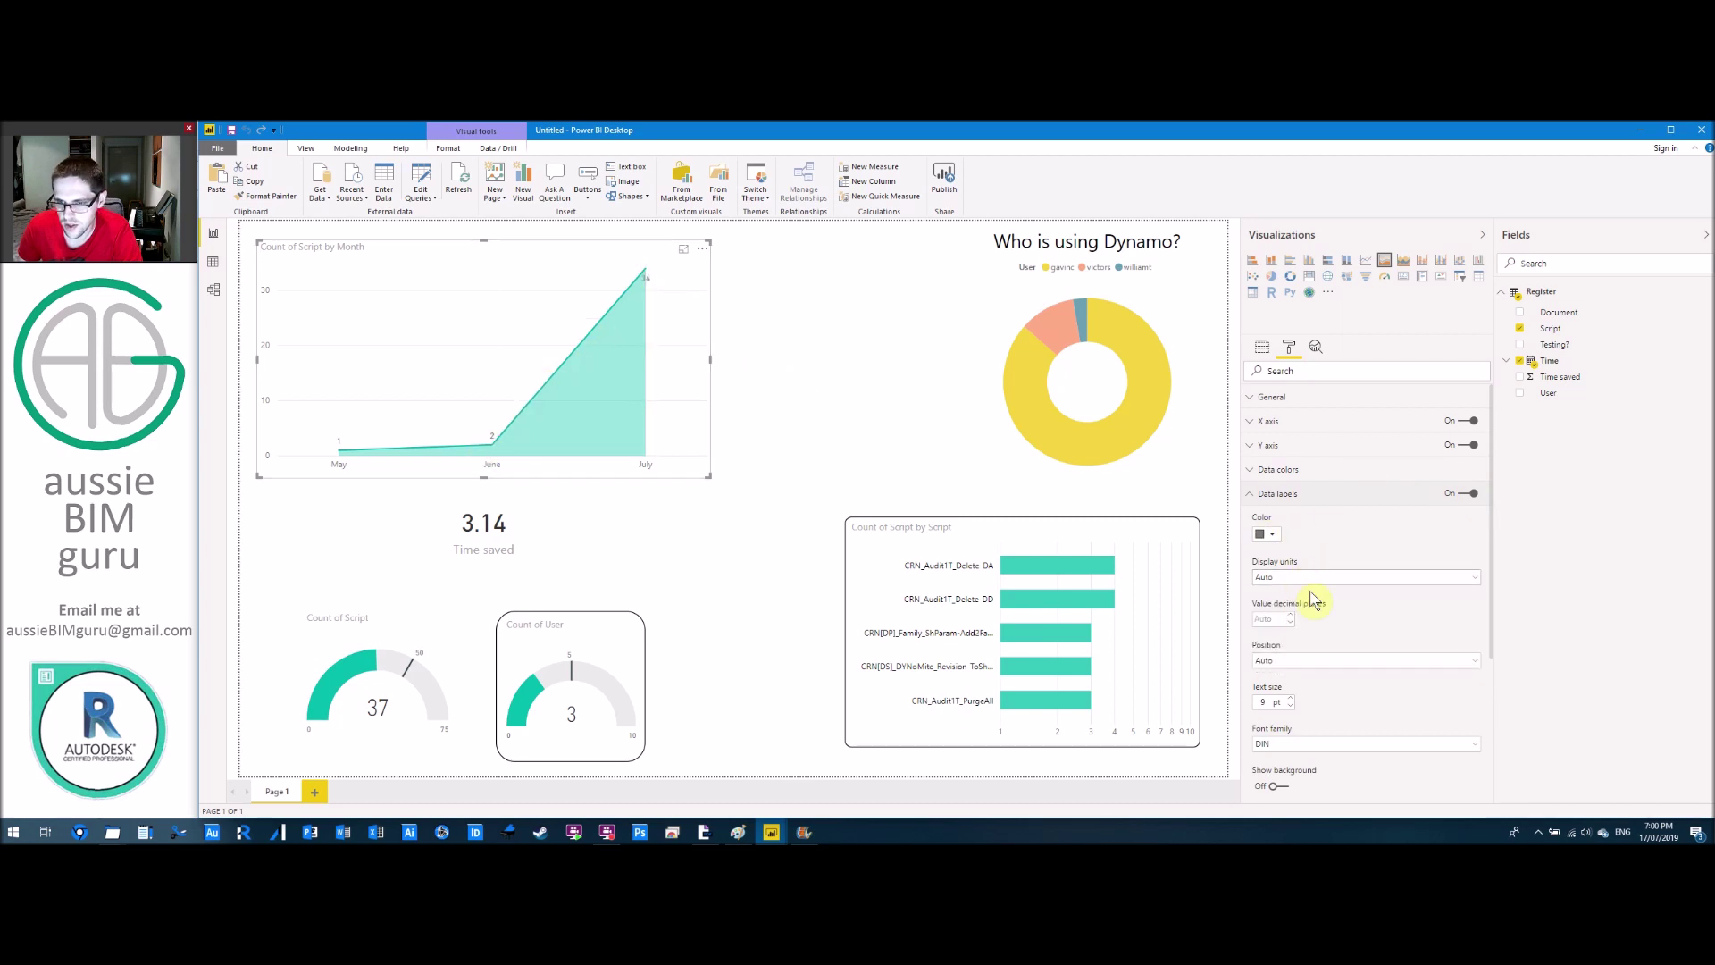
click(1463, 661)
click(1336, 697)
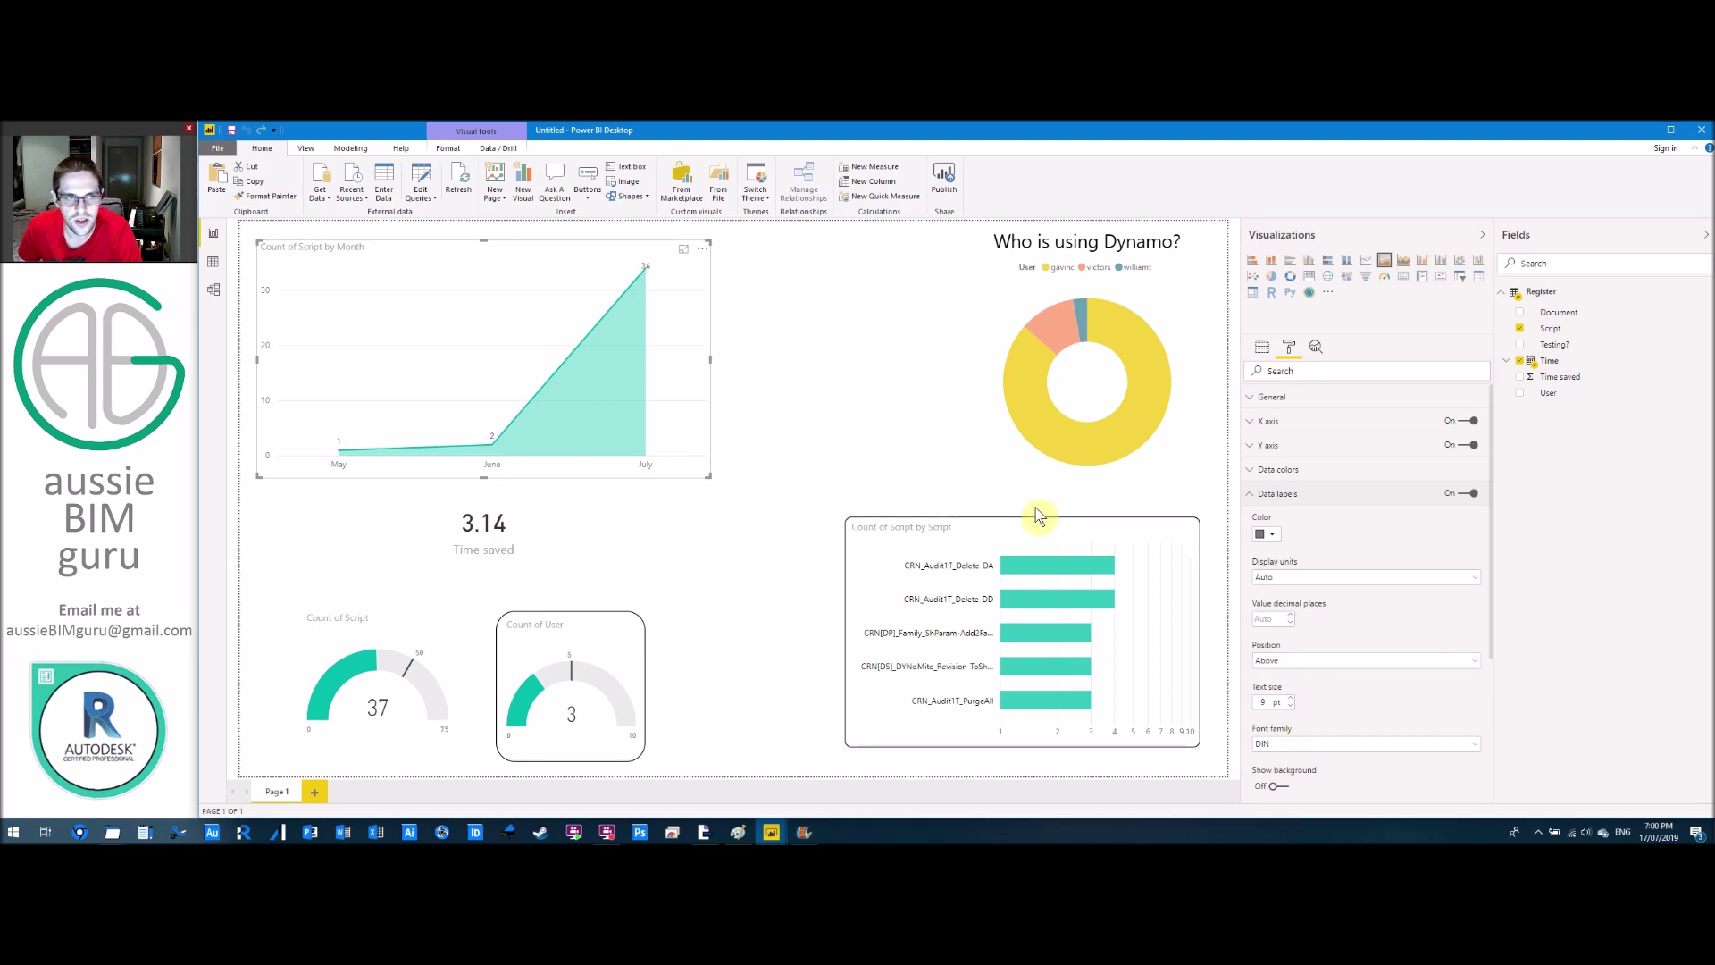
click(1293, 663)
click(1300, 712)
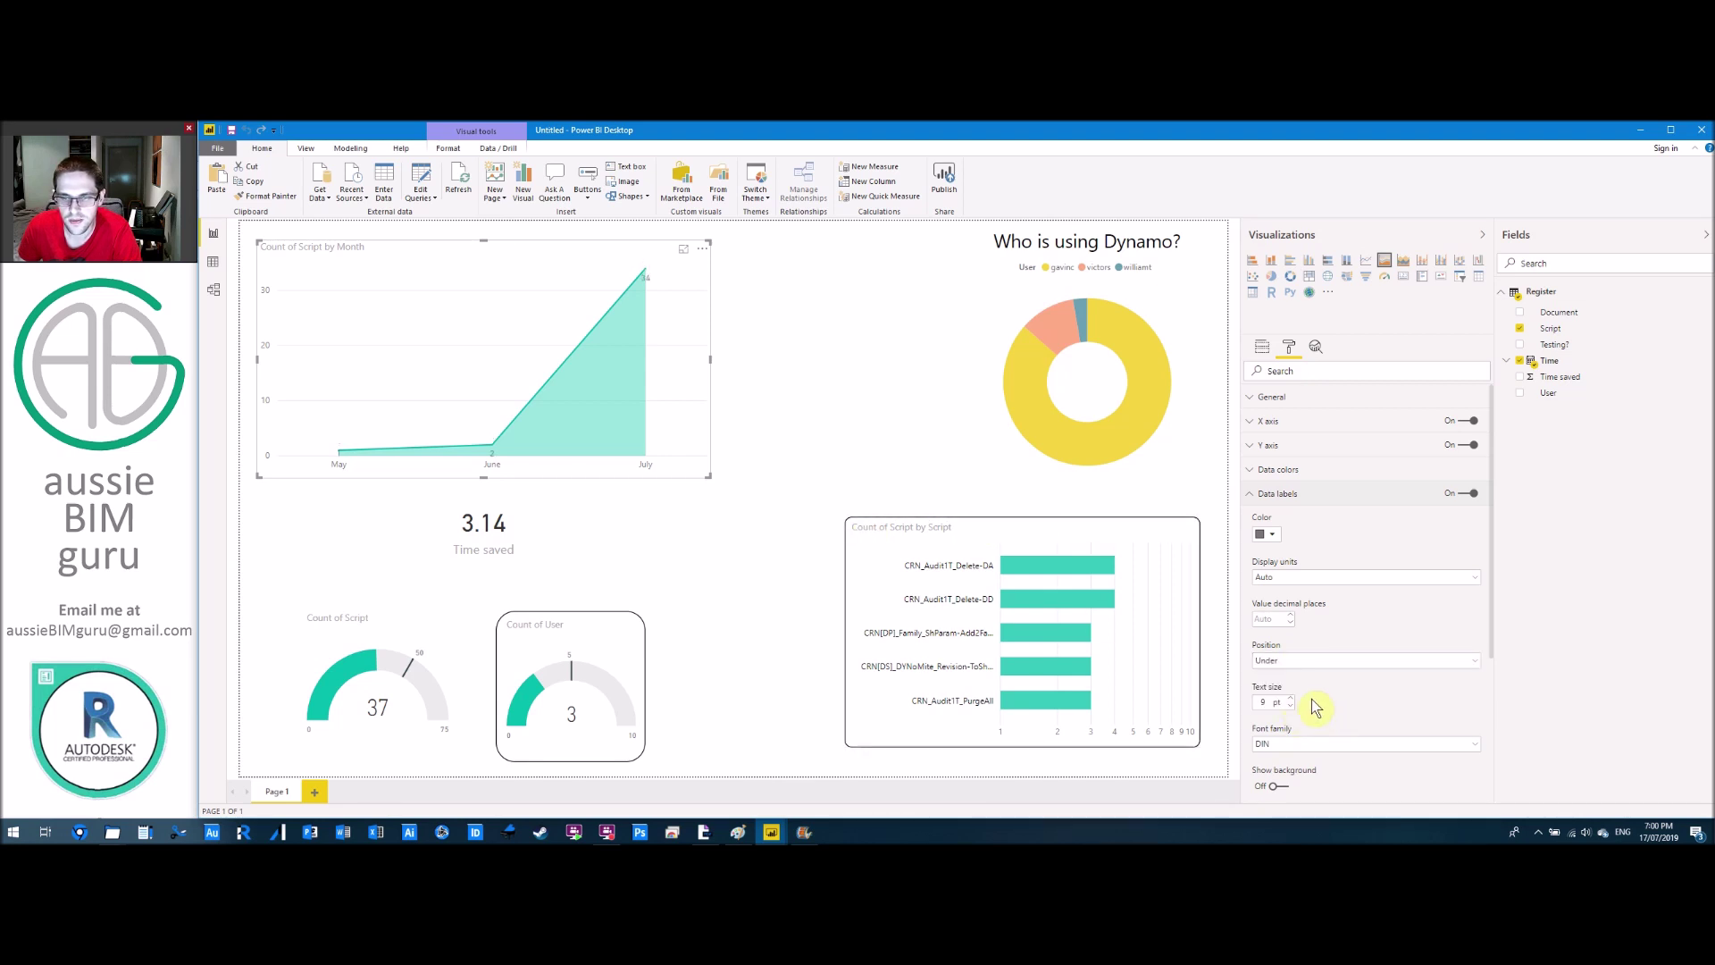
Show a background behind the area chart's data labels at 0% transparency, trying white before setting it to black.
scroll(1493, 679, down, 2)
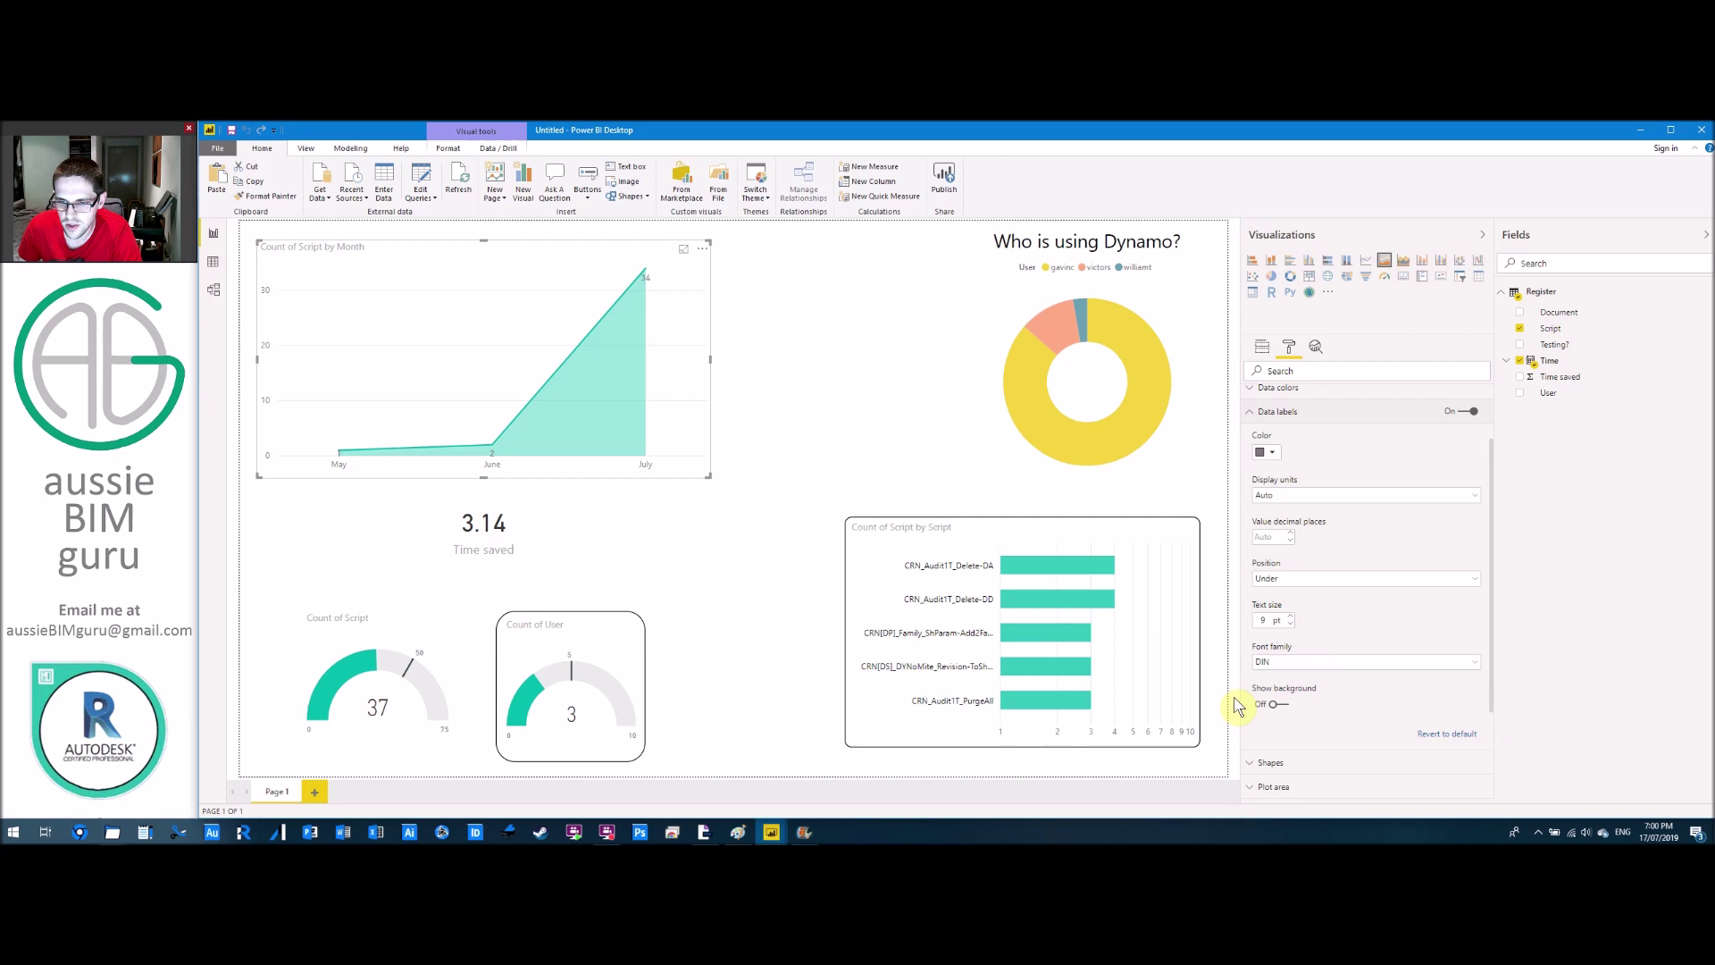
click(1279, 705)
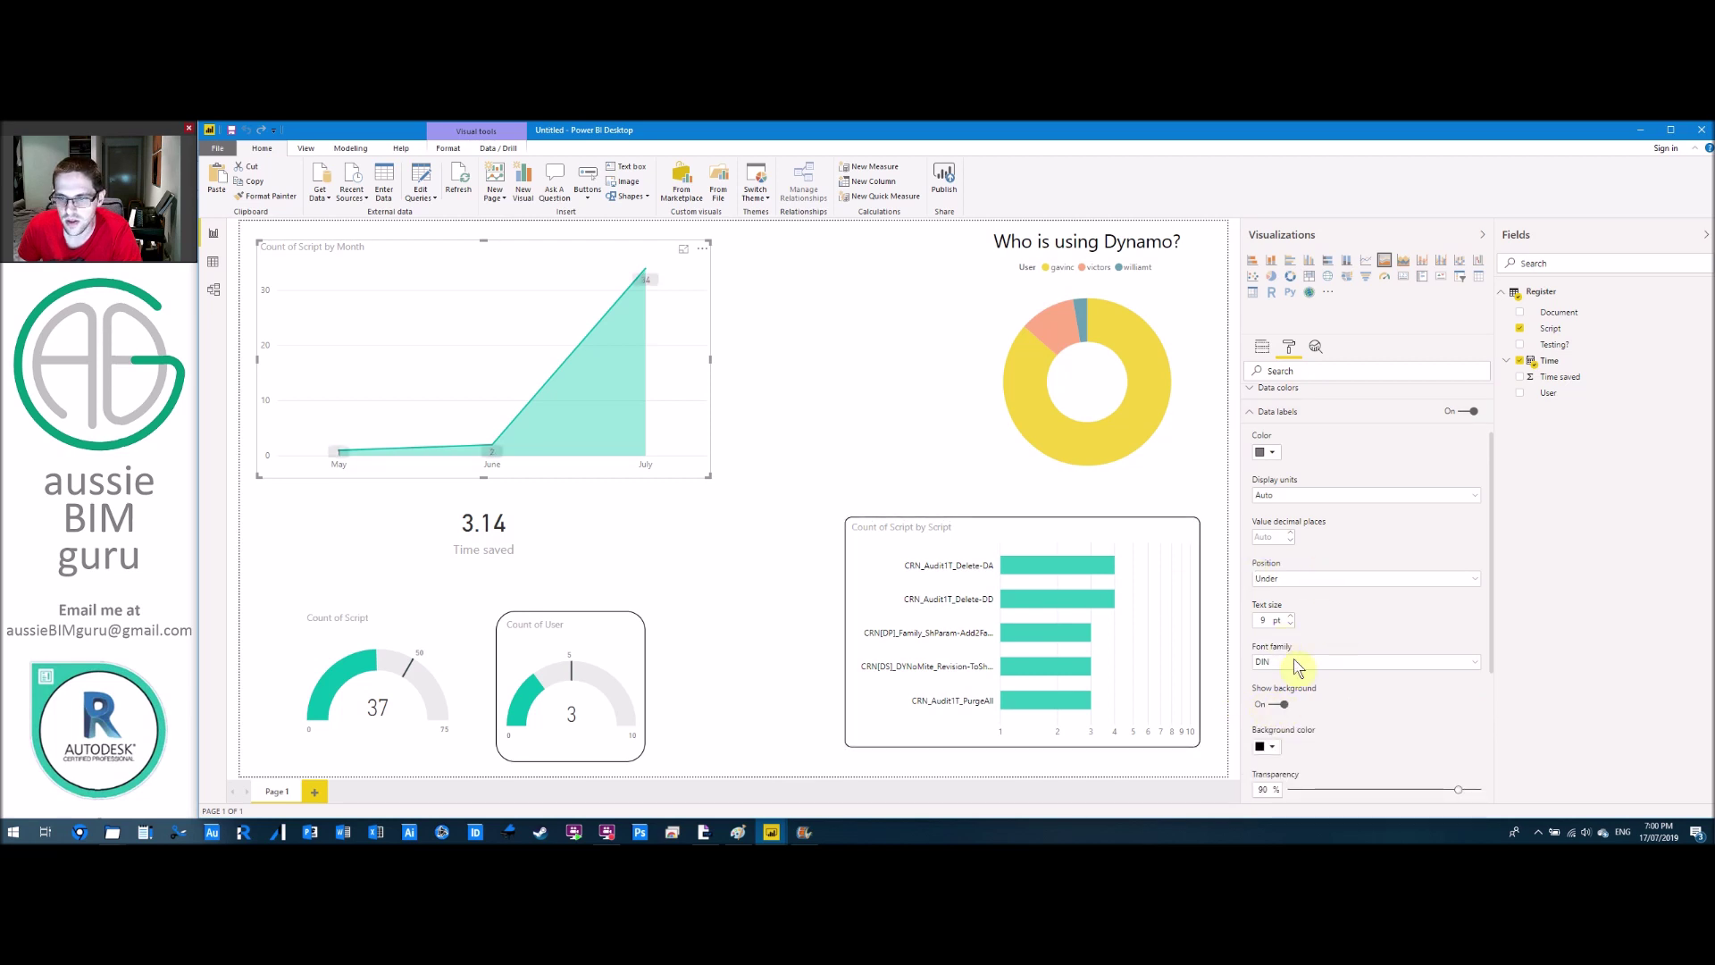
mouse_move(1311, 788)
mouse_down()
mouse_move(1274, 785)
mouse_move(1289, 782)
mouse_up()
click(1272, 746)
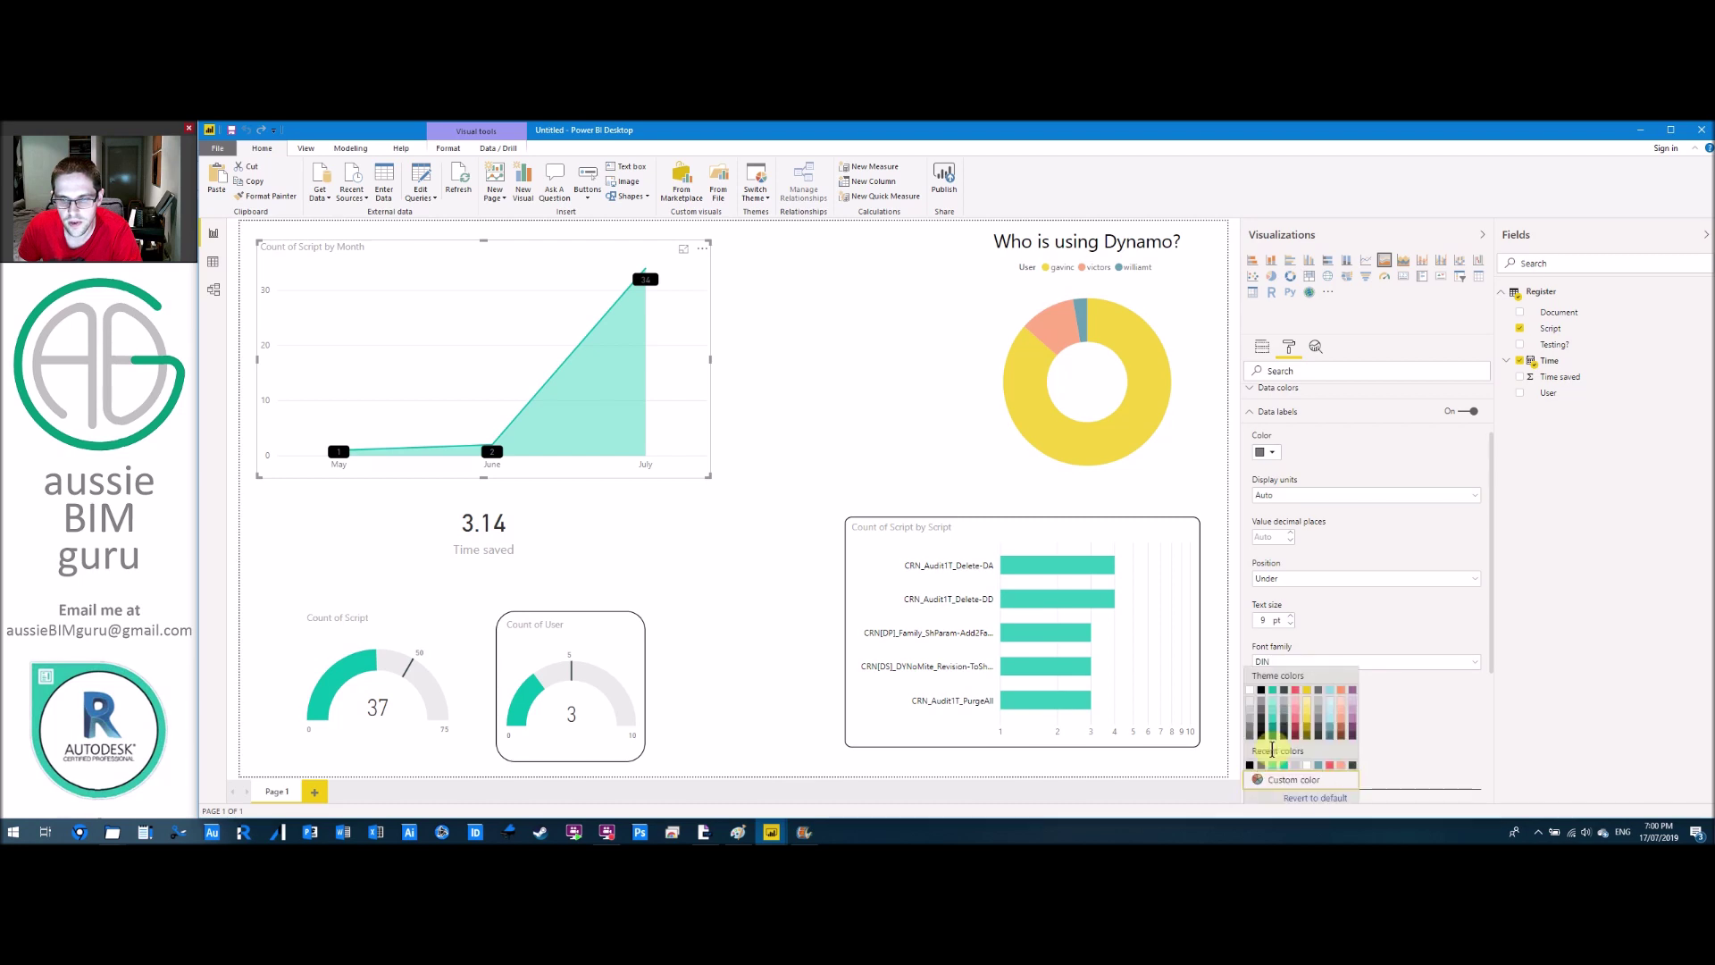
click(1253, 692)
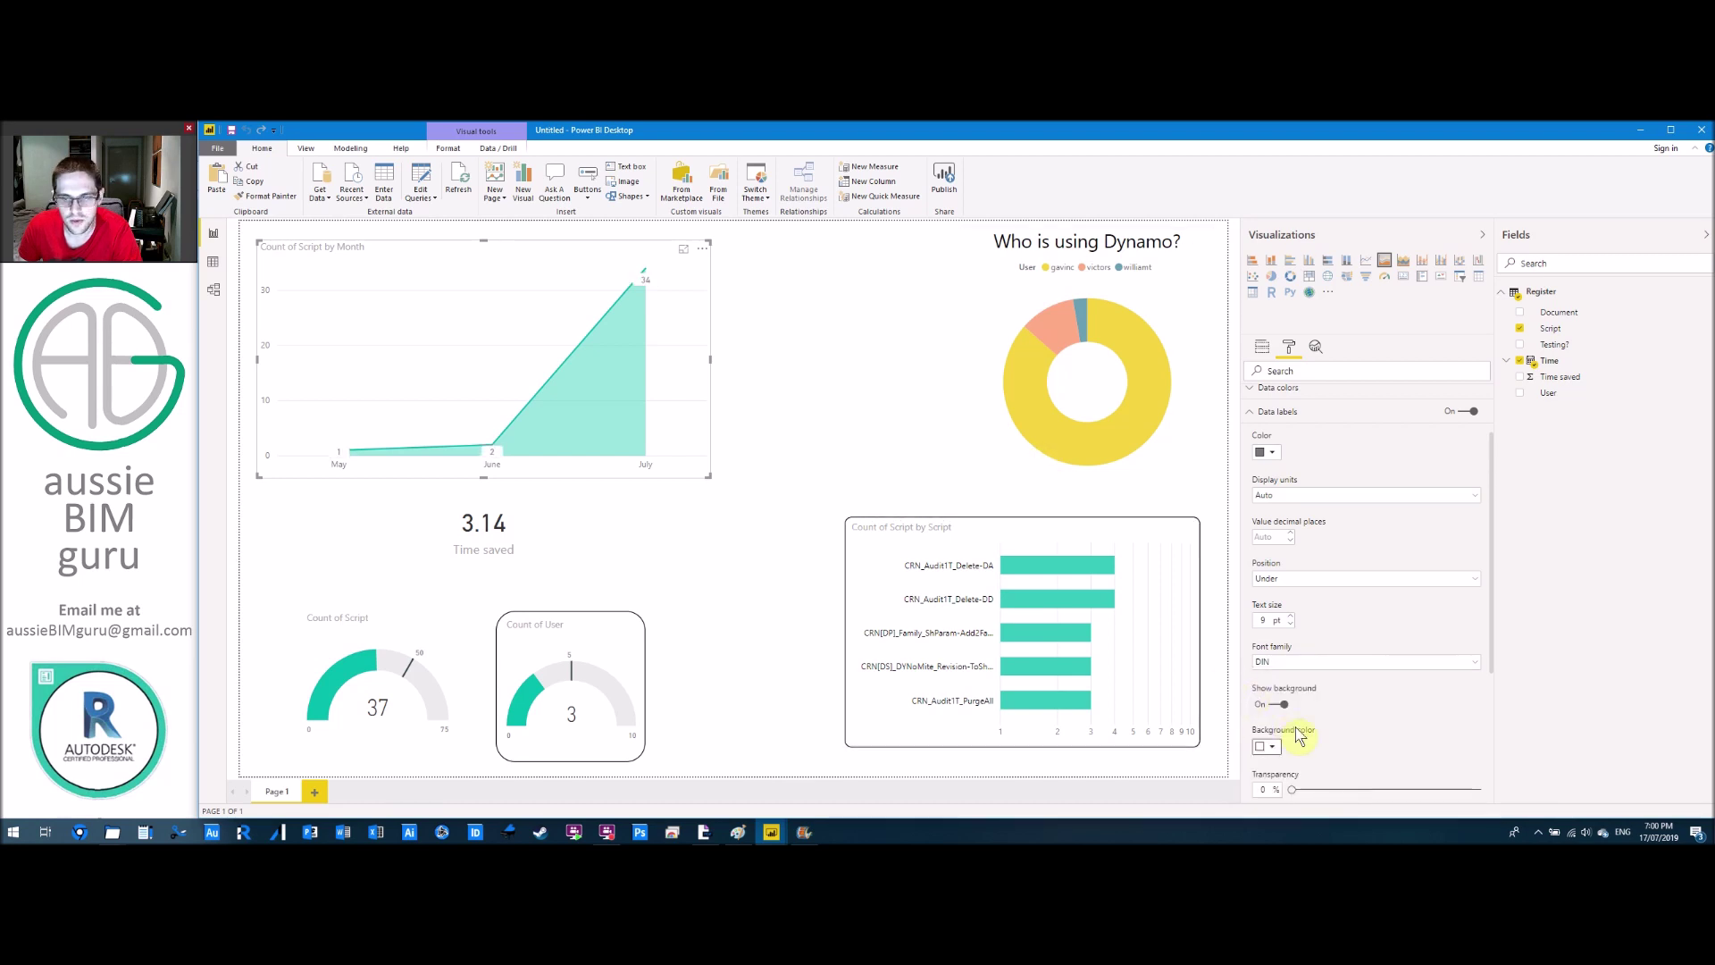
click(1265, 749)
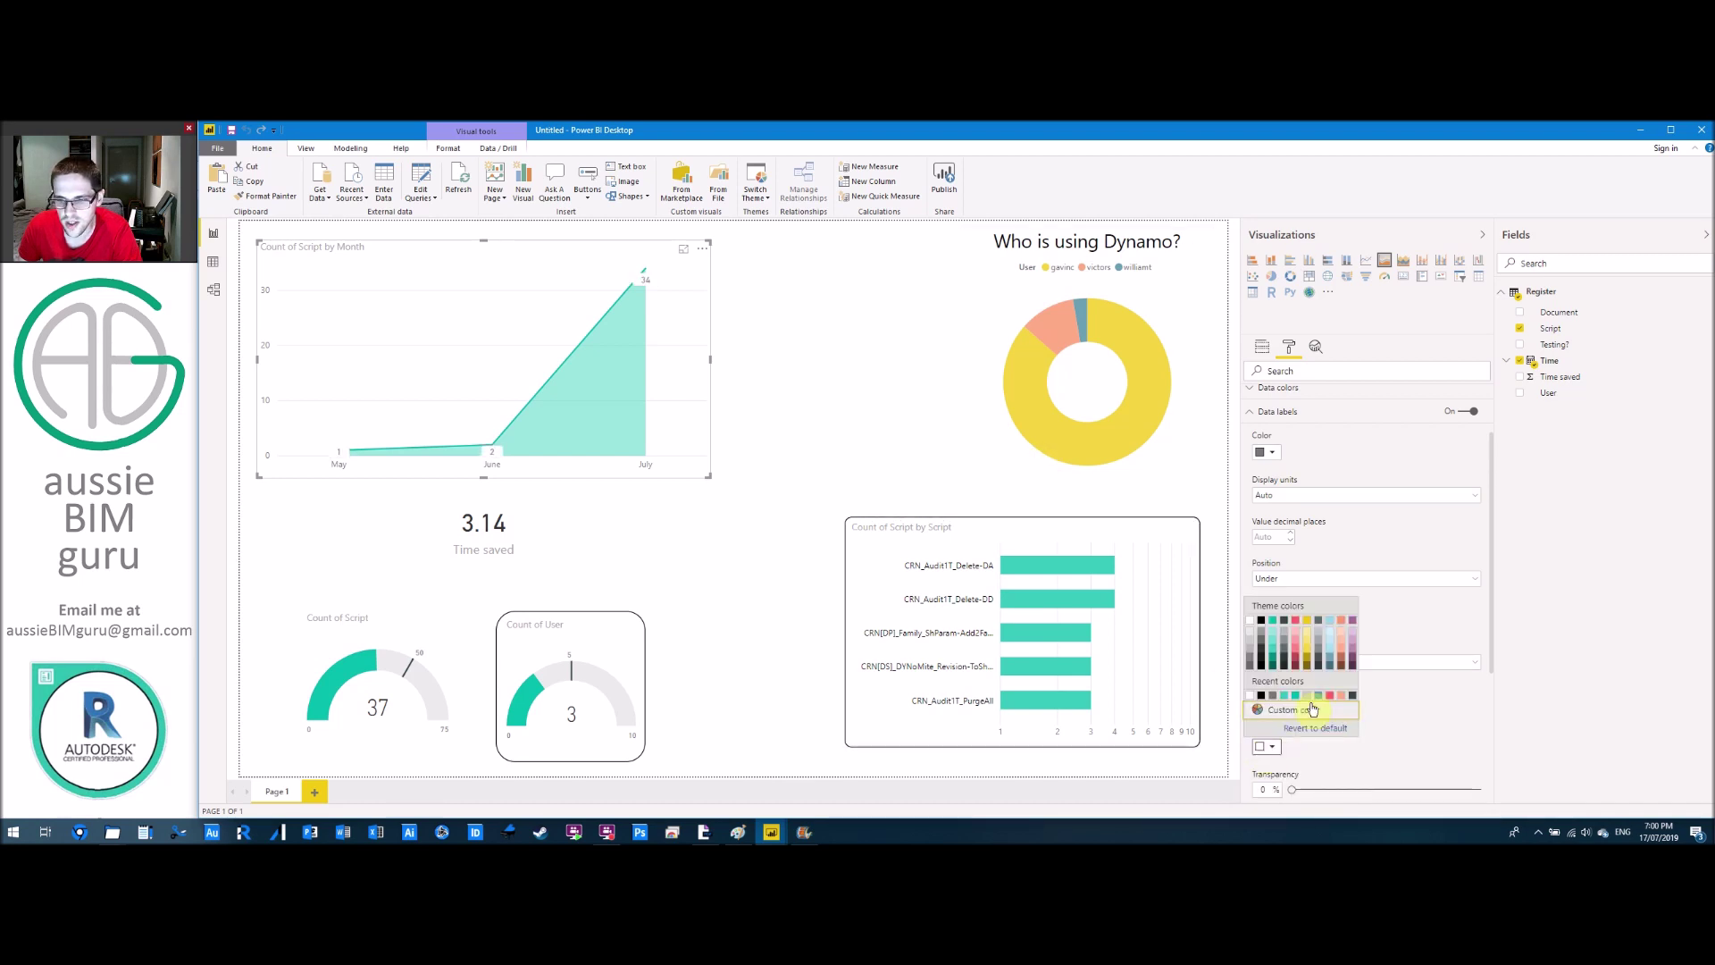
click(1263, 695)
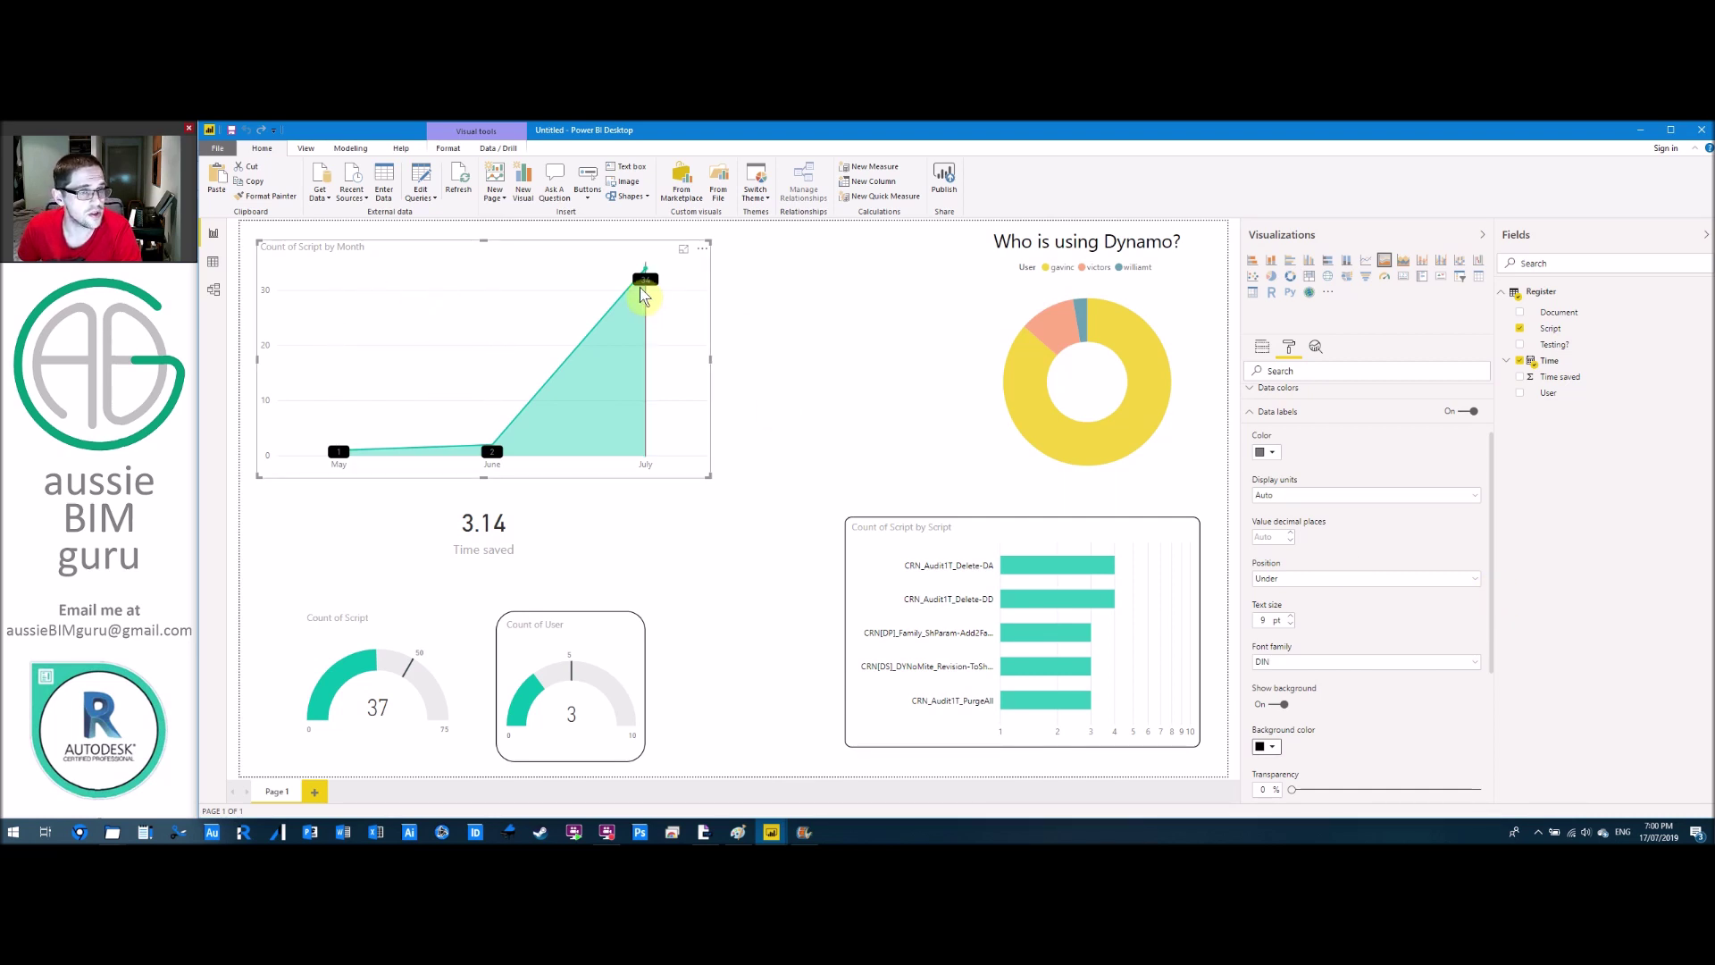
Widen the area chart slightly and view the data table behind it before returning to the report page.
drag(711, 358, 736, 363)
click(823, 372)
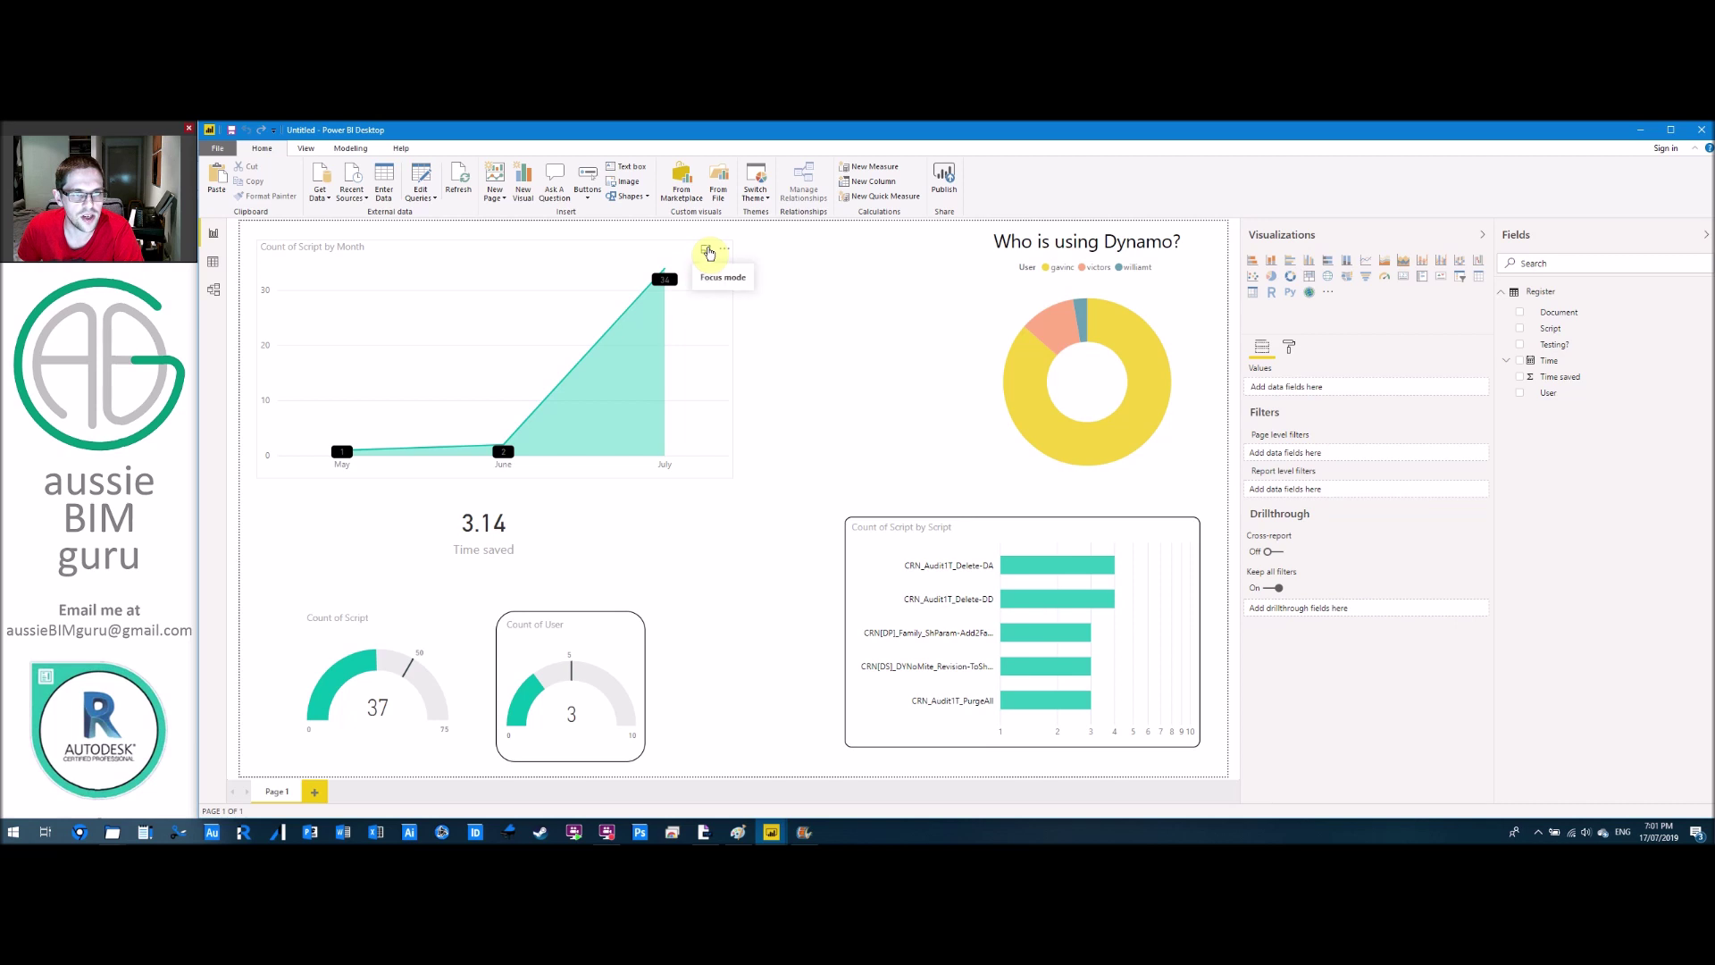
click(724, 248)
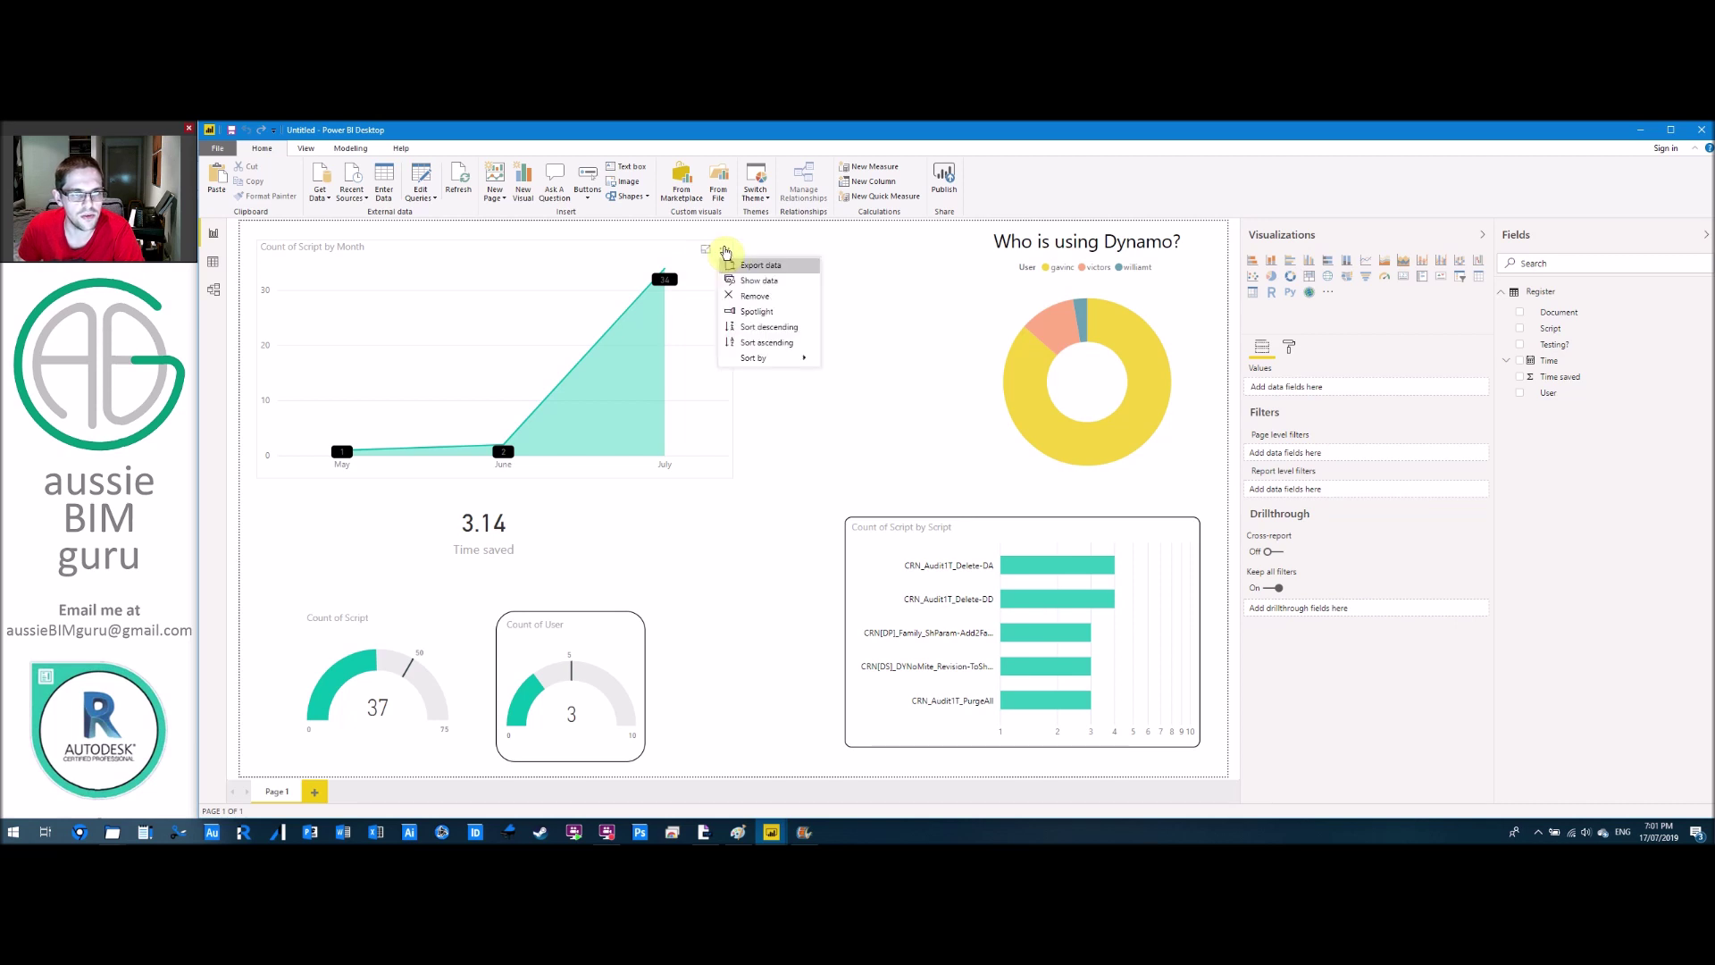
click(755, 280)
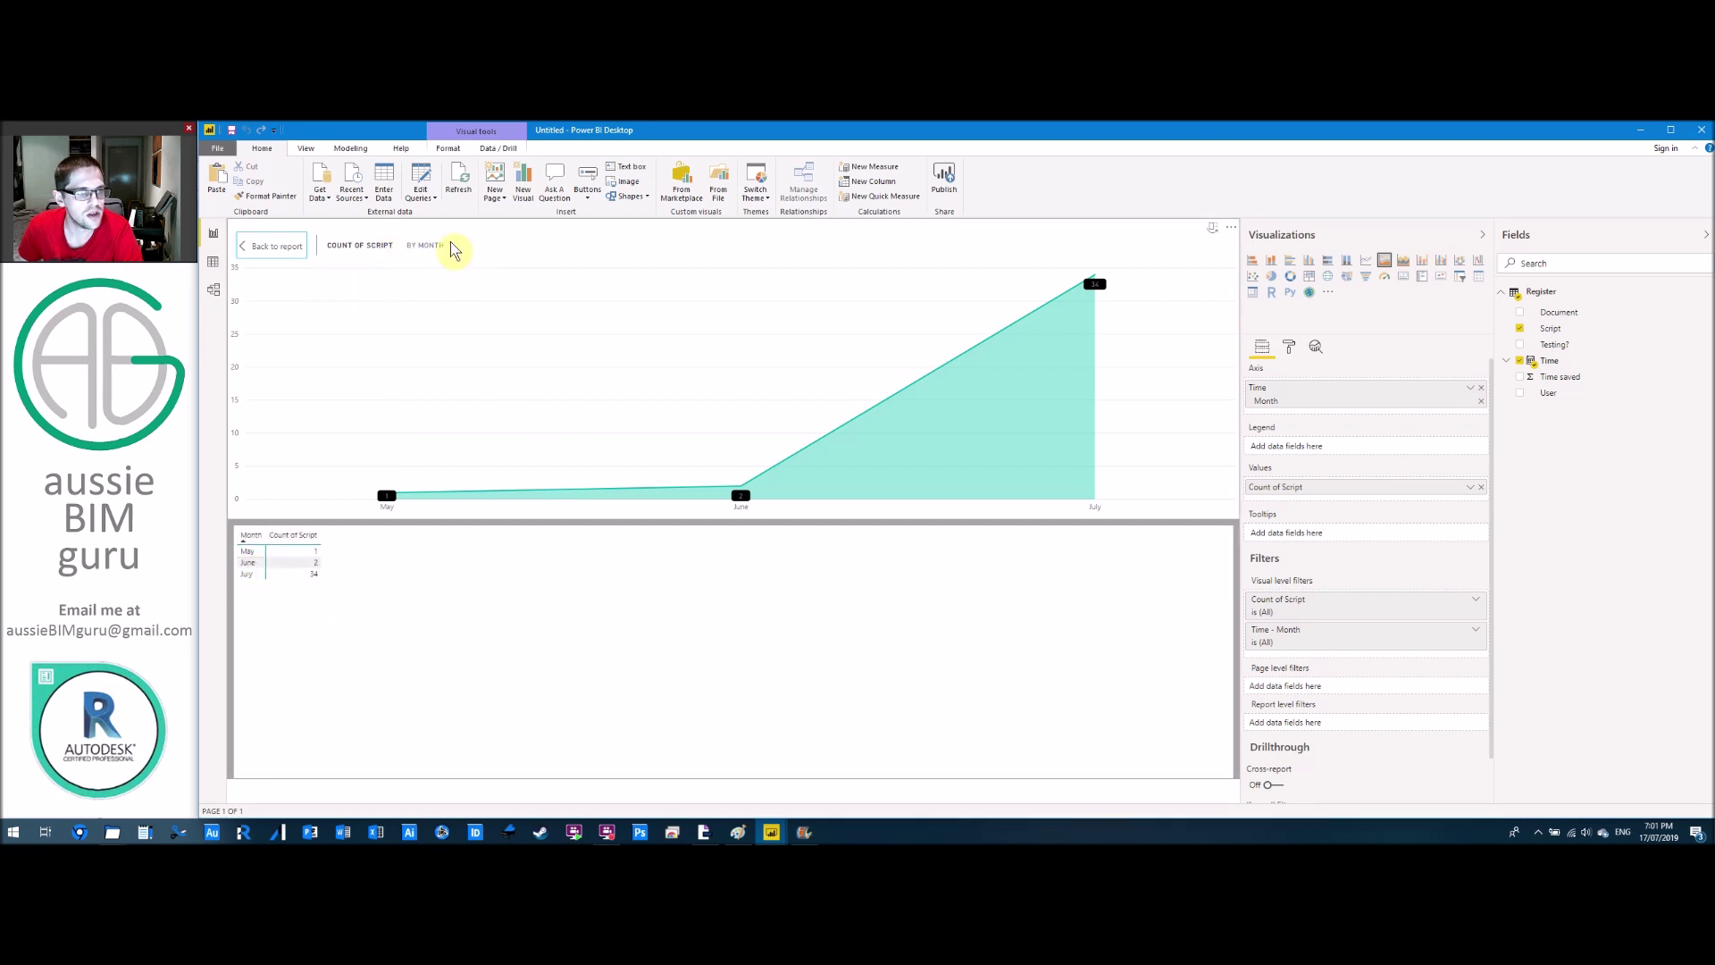
click(250, 257)
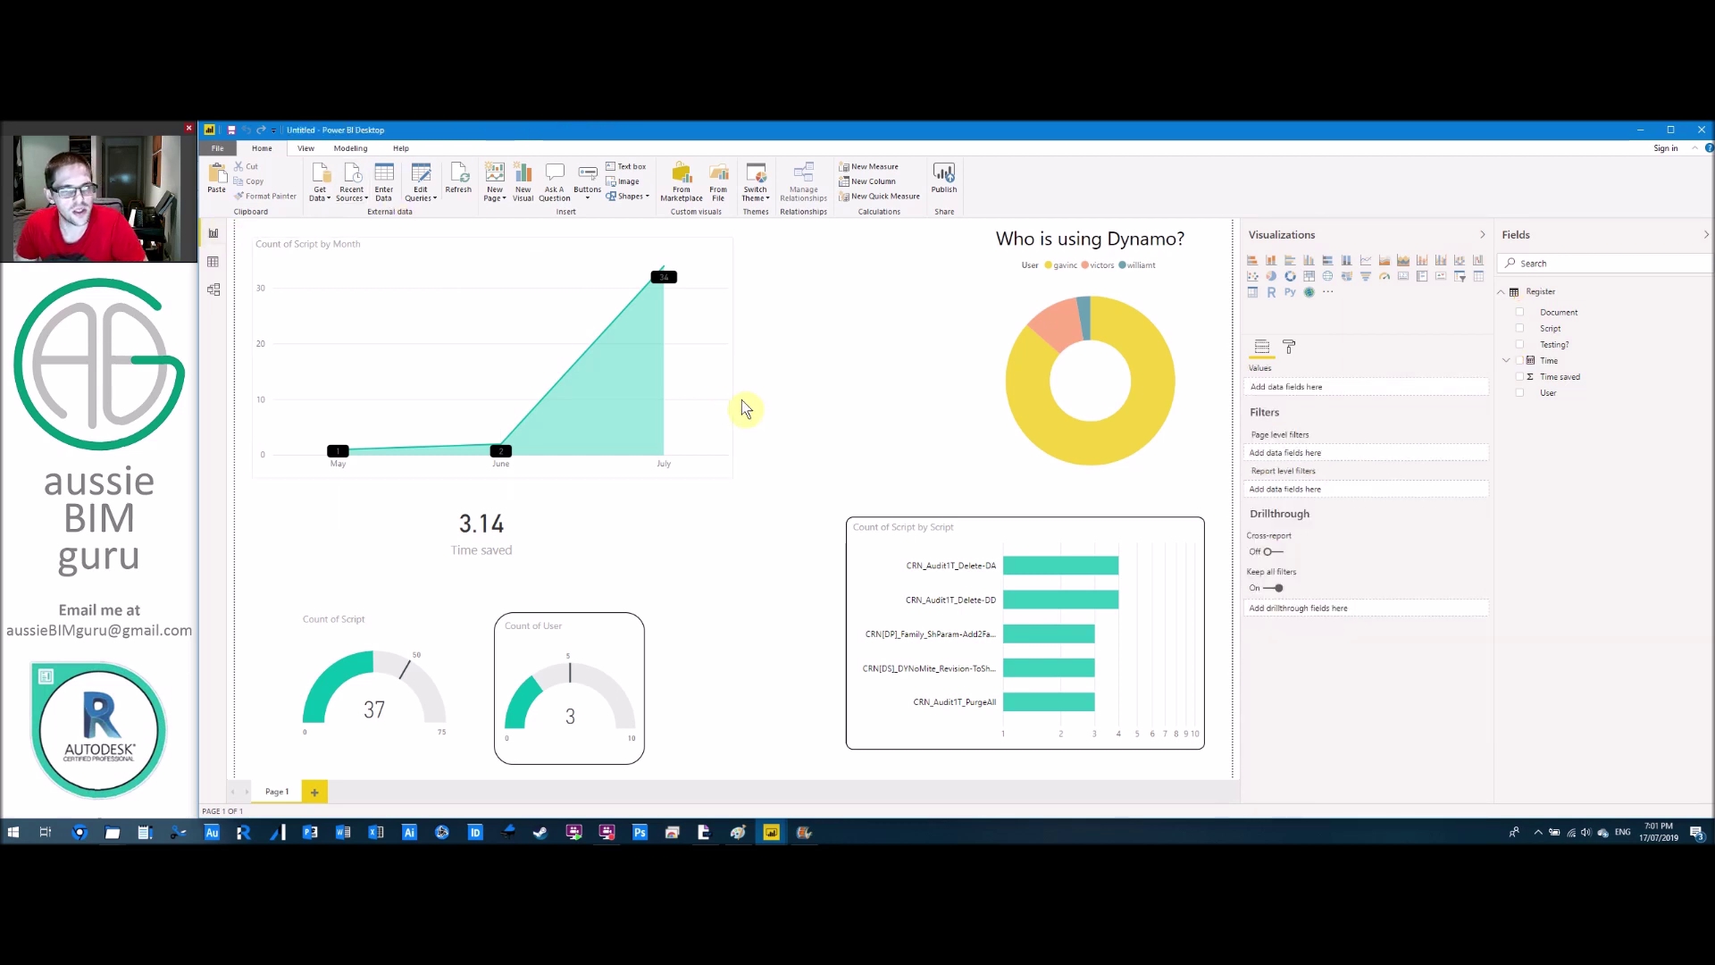
Save the report as a Power BI file named 1 in the Desktop's New folder.
key(ctrl+s)
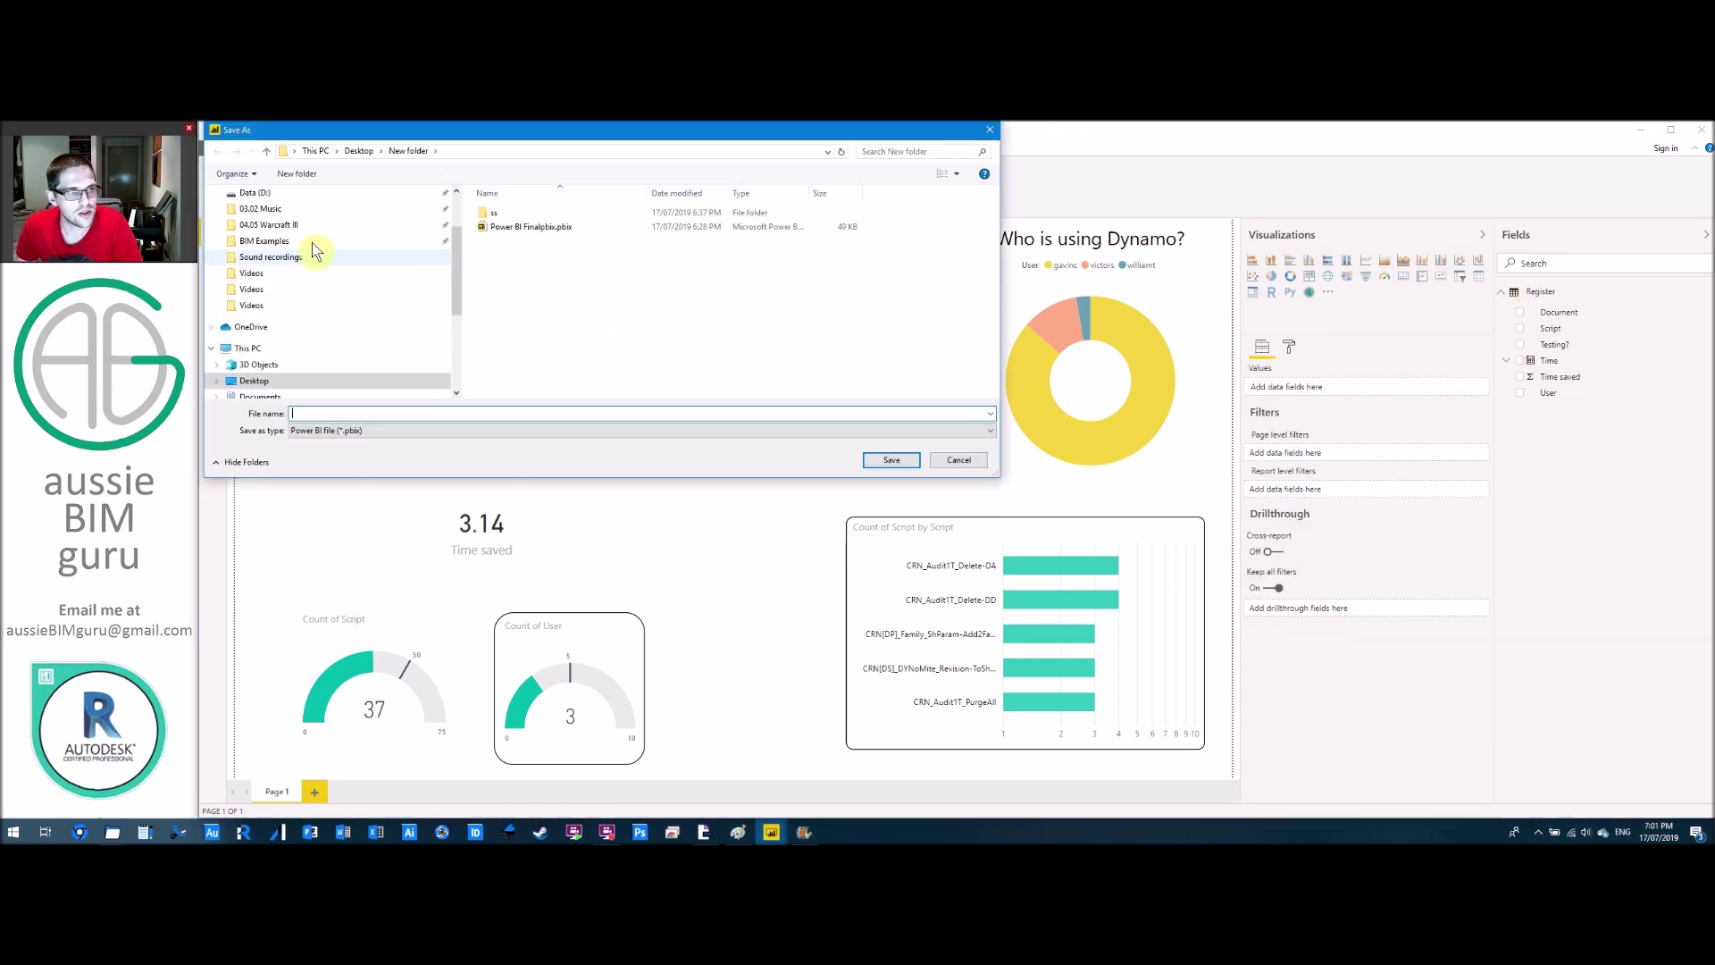
text(1)
click(890, 460)
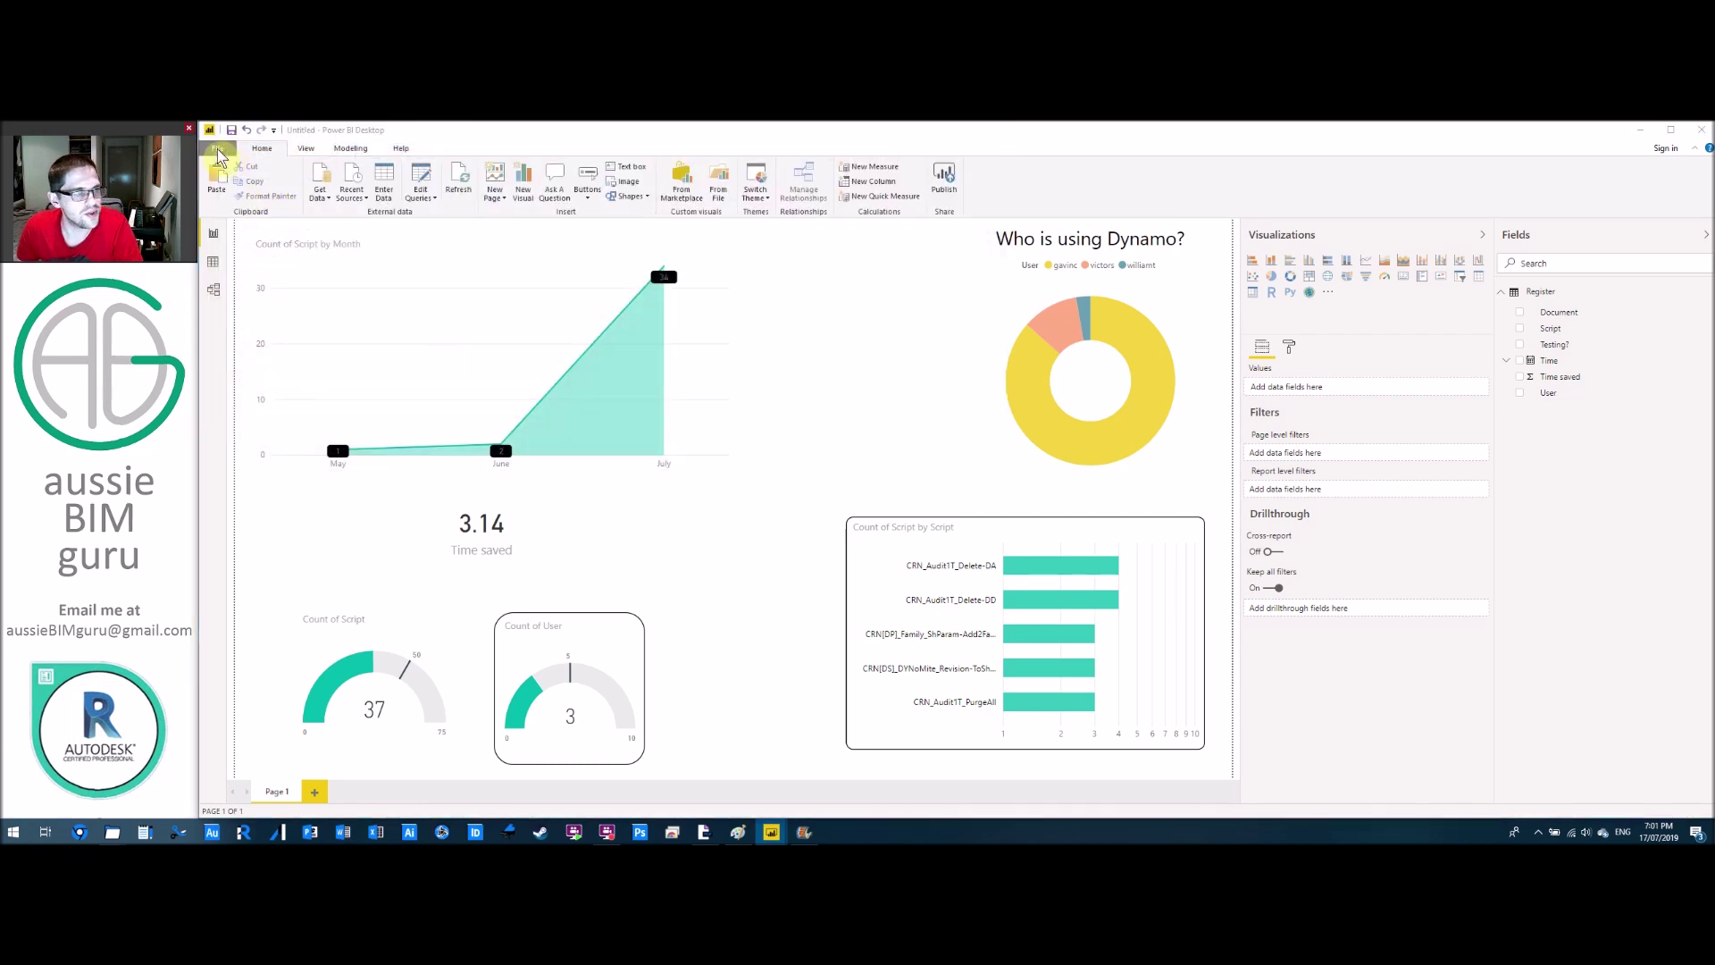
Open the recent report Power BI Finalpbix.pbix and extend its window downward so the whole report page fits.
click(218, 149)
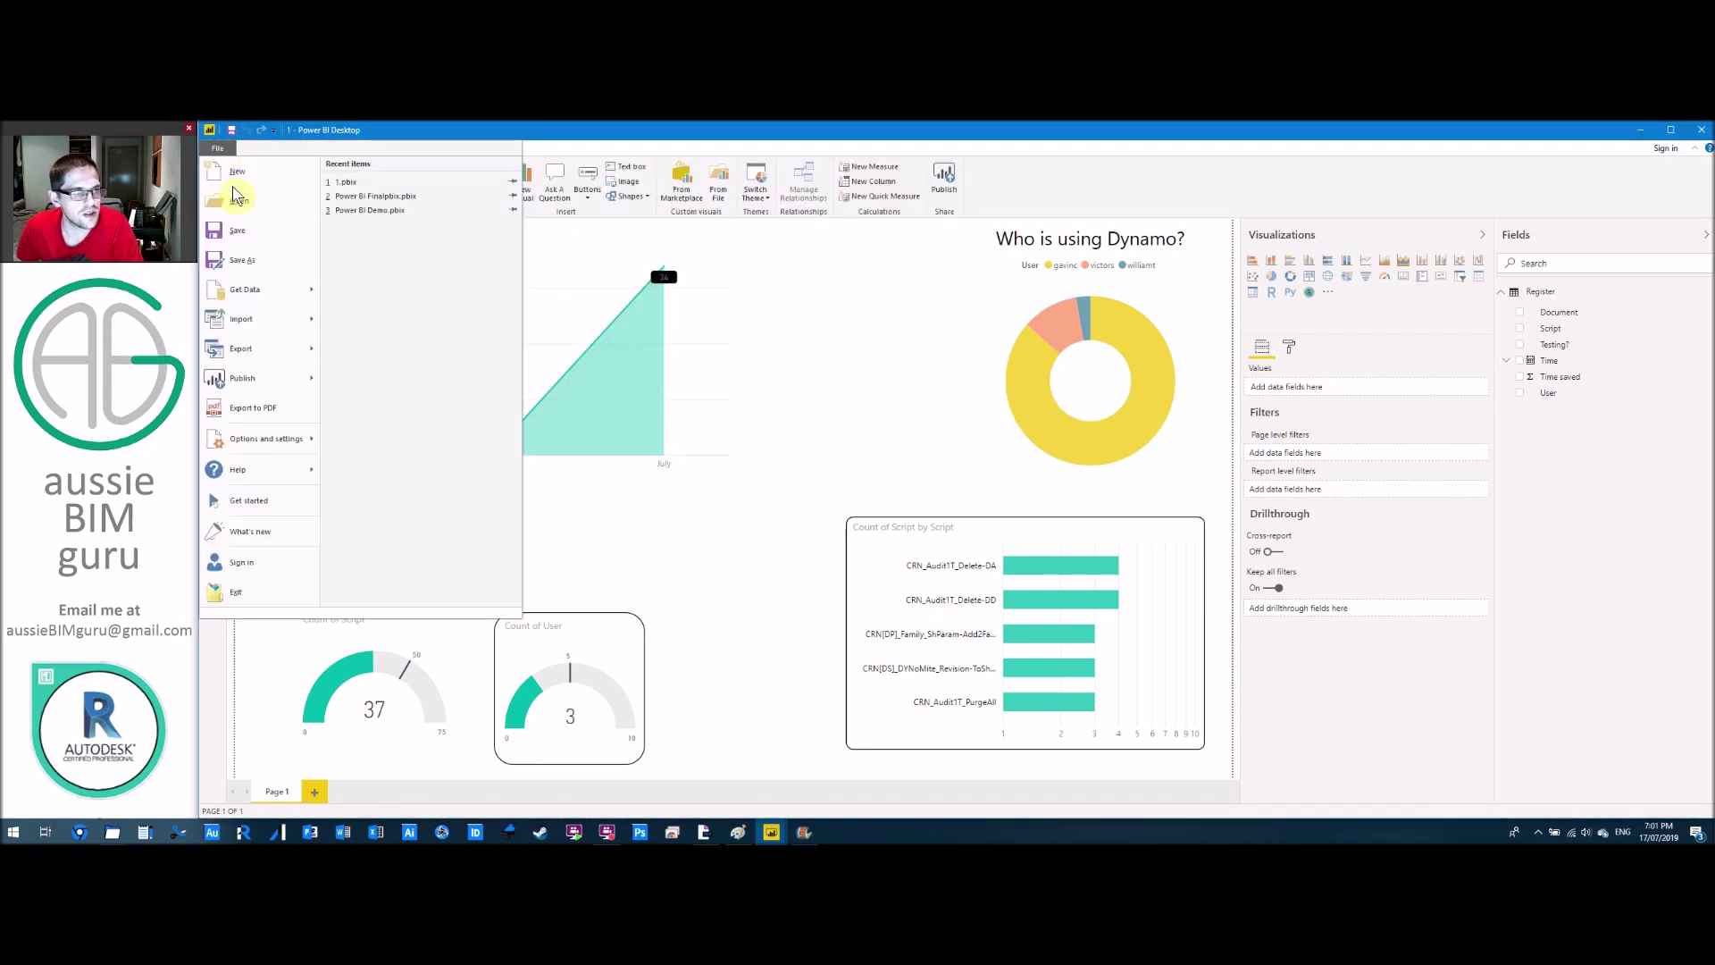
click(407, 204)
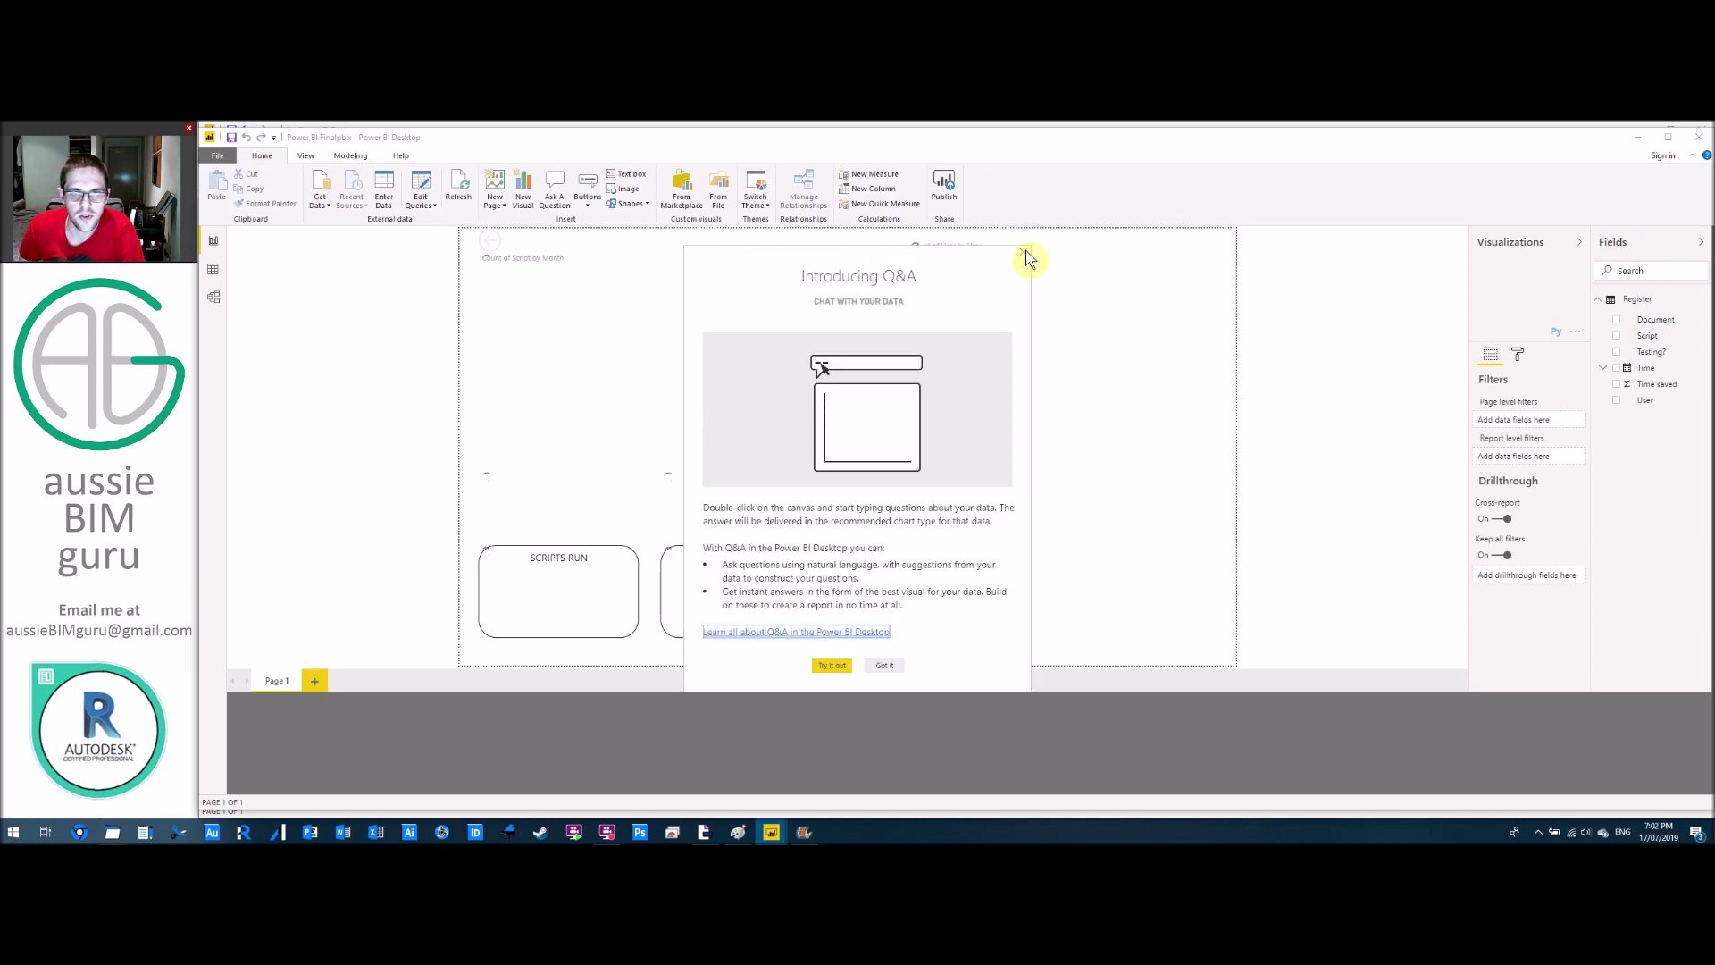
click(1141, 670)
drag(1159, 748, 1156, 804)
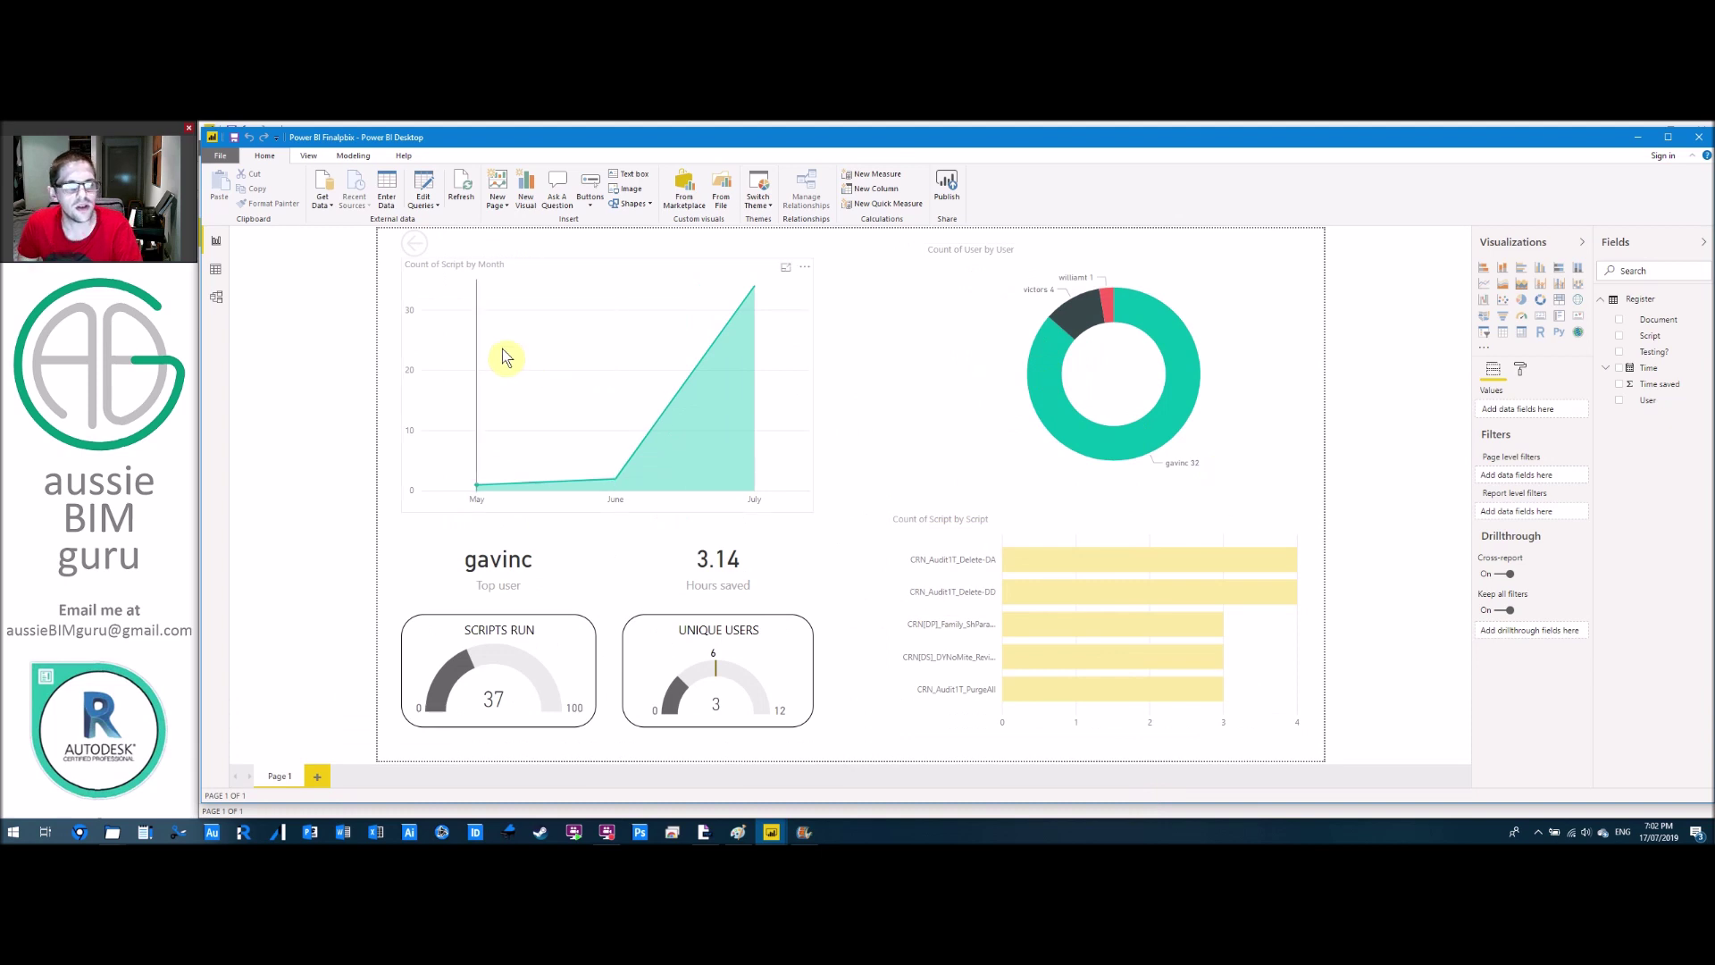